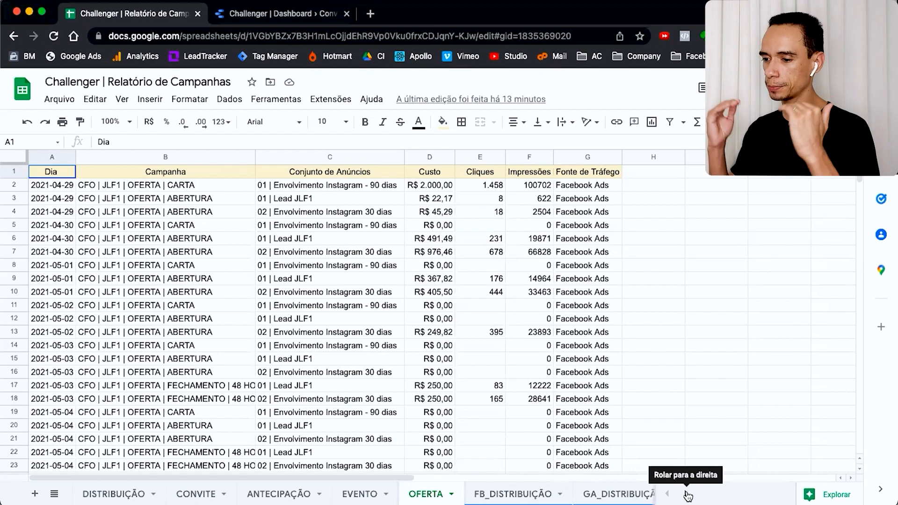
Switch from the OFERTA sheet to FB_DISTRIBUIÇÃO and examine its column headers, from Day through Fonte de Tráfego.
scroll(376, 397, "down", 10)
scroll(376, 397, "up", 10)
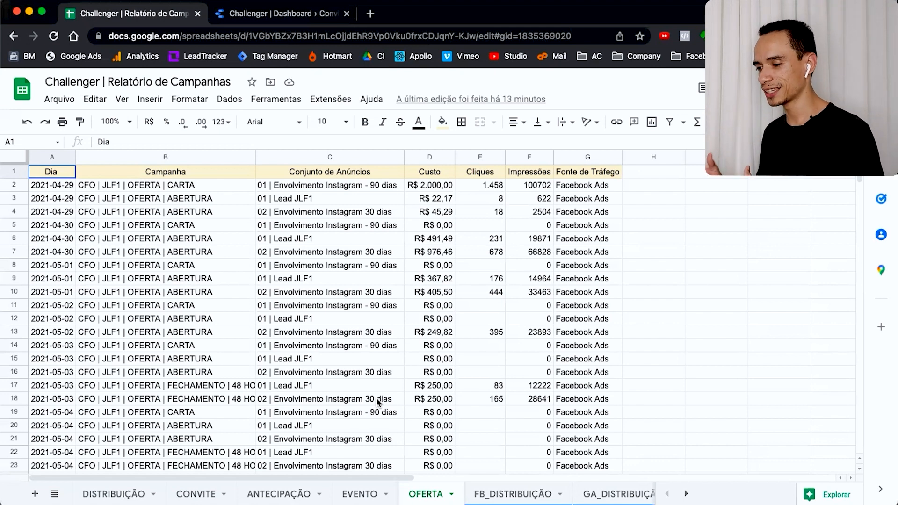
left_click(512, 495)
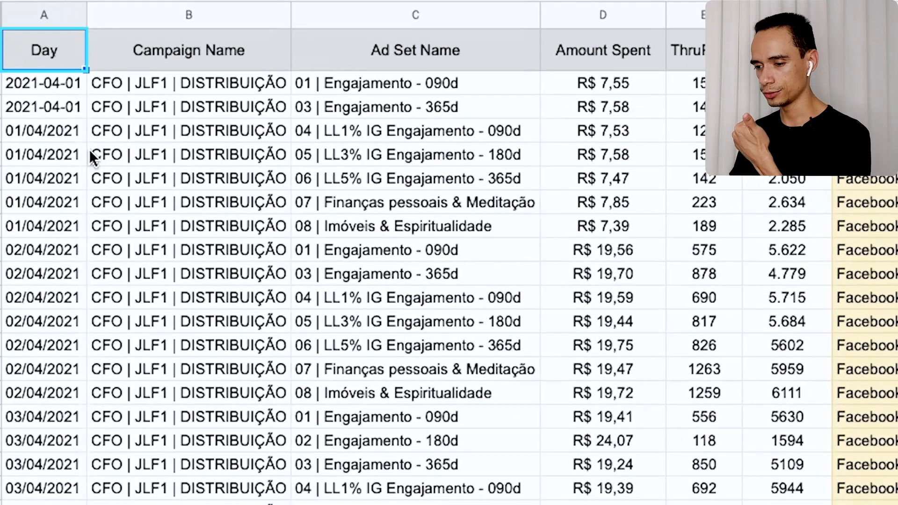
key("Right")
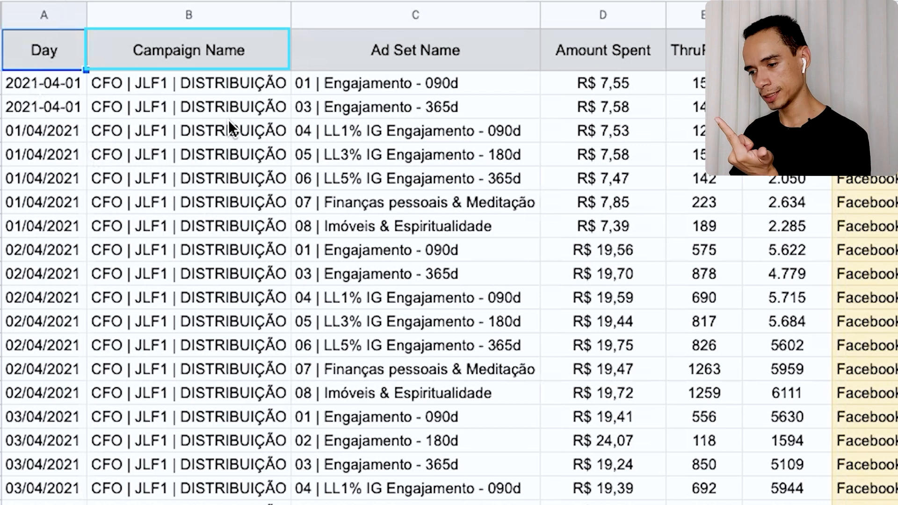
key("Right")
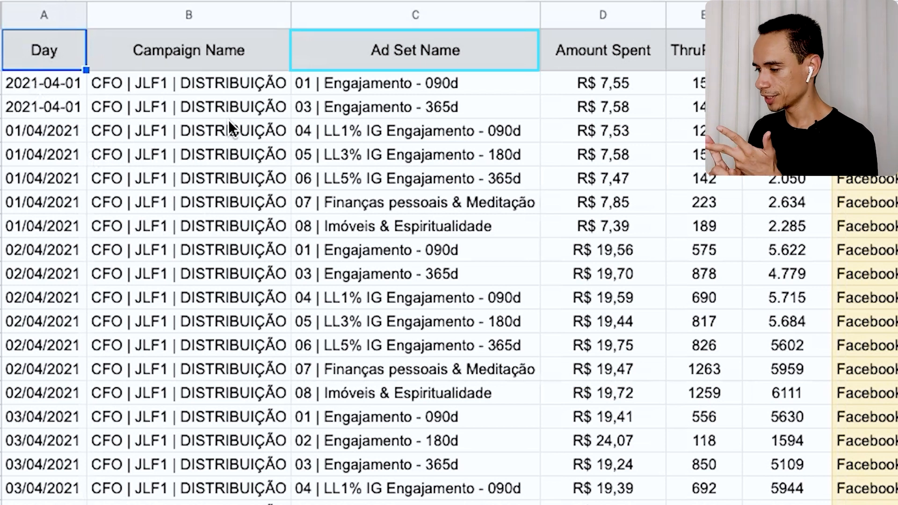
left_click(605, 46)
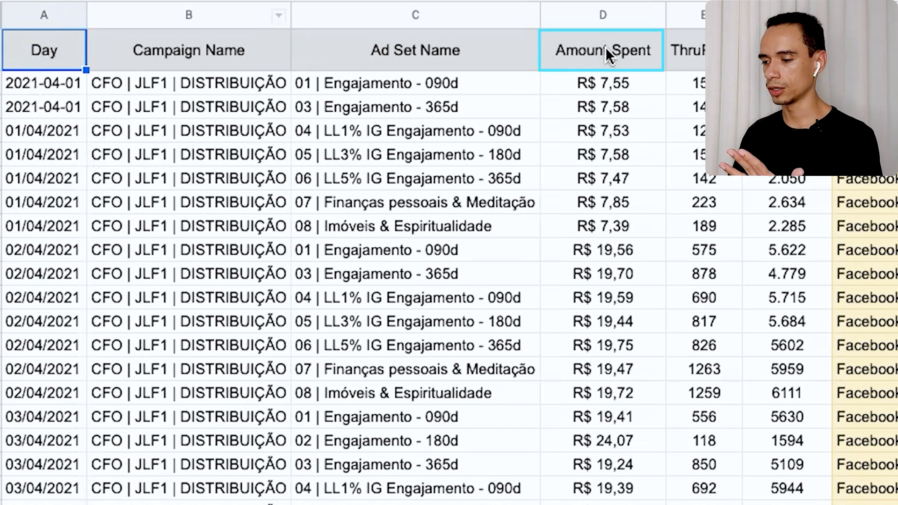
left_click(716, 49)
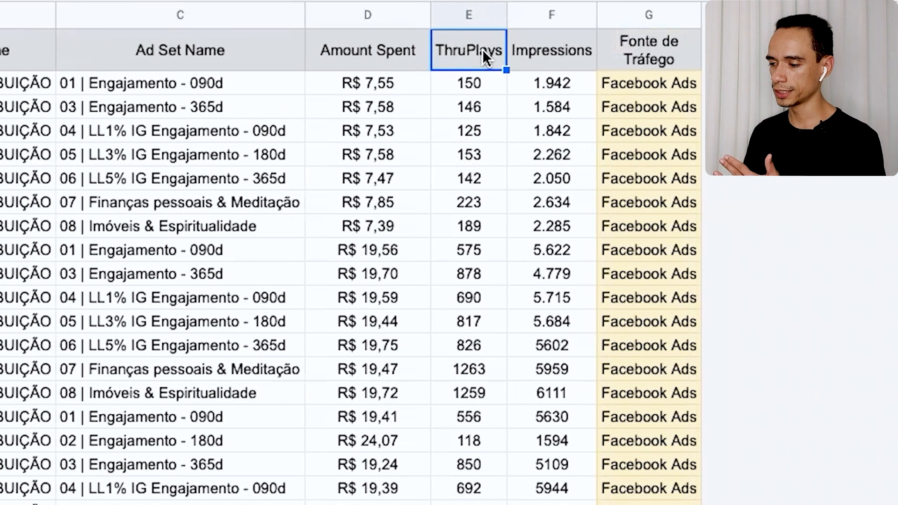
left_click(554, 61)
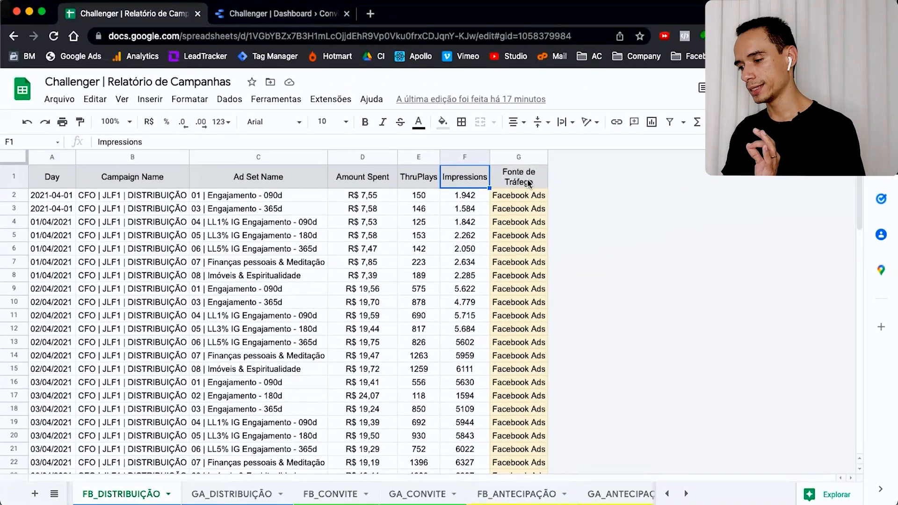
left_click(523, 174)
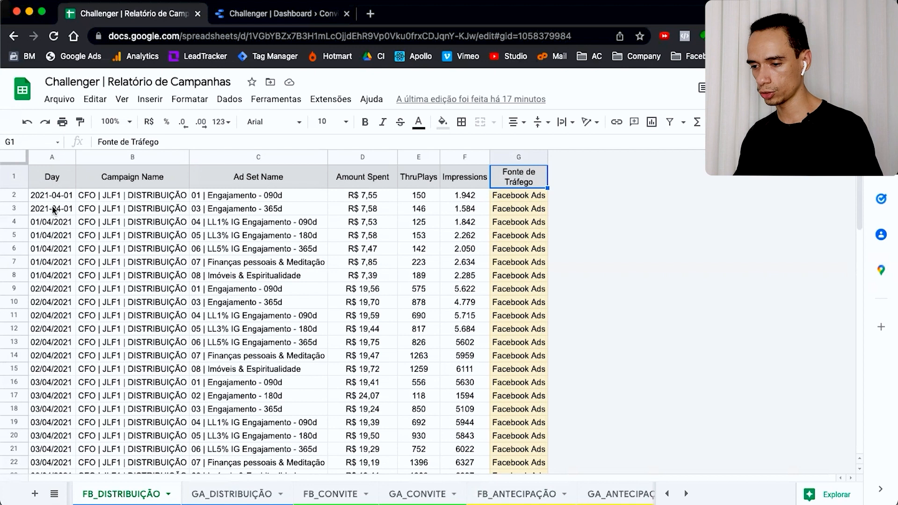
Look through the campaign data rows on the FB_DISTRIBUIÇÃO sheet, from the first date across to the traffic source.
left_click(46, 193)
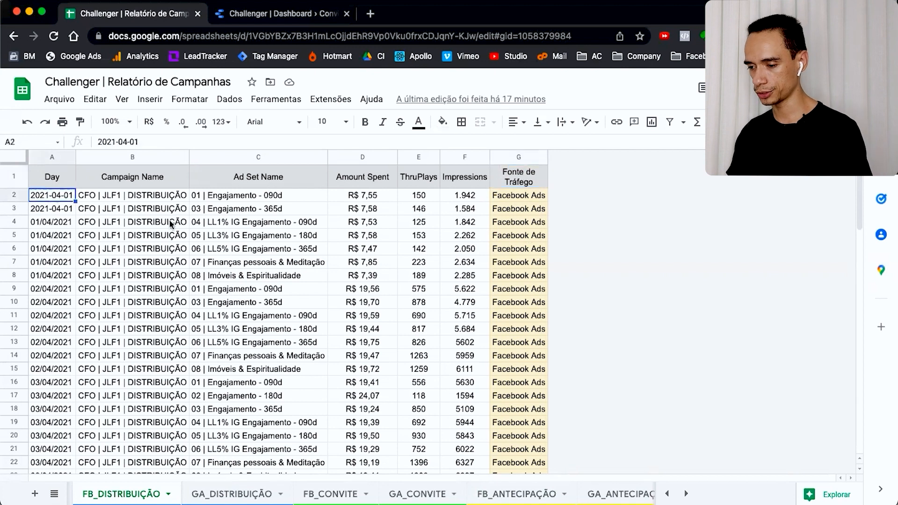
left_click(531, 196)
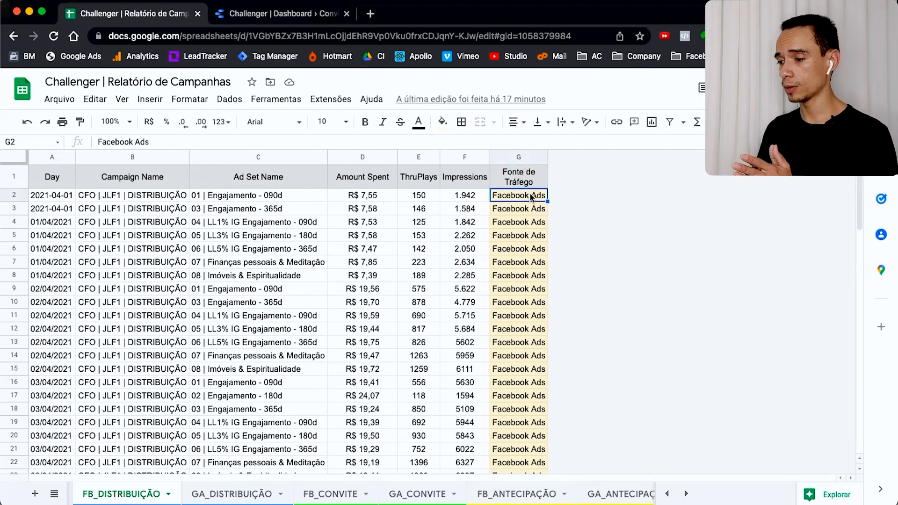
scroll(529, 262, "down", 10)
scroll(526, 304, "up", 10)
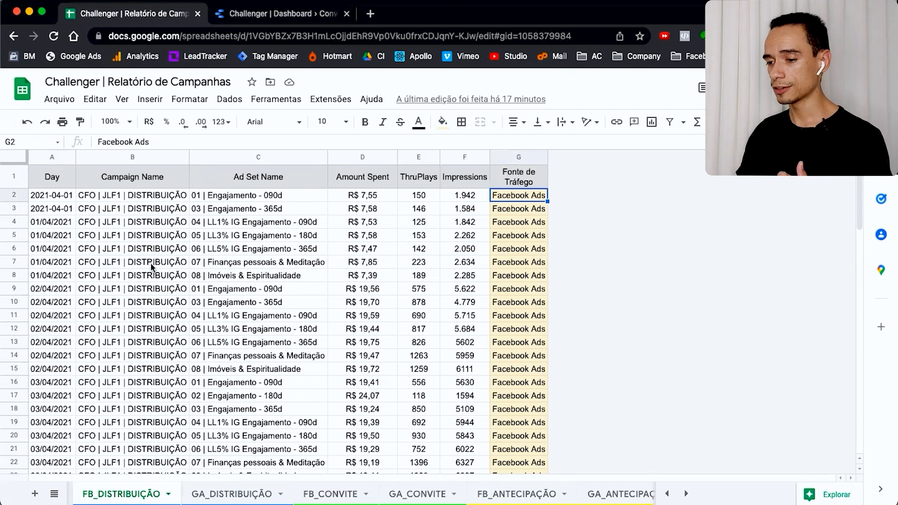
Make a copy of the campaign report spreadsheet in the Data Studio folder with the suggested name.
left_click(60, 99)
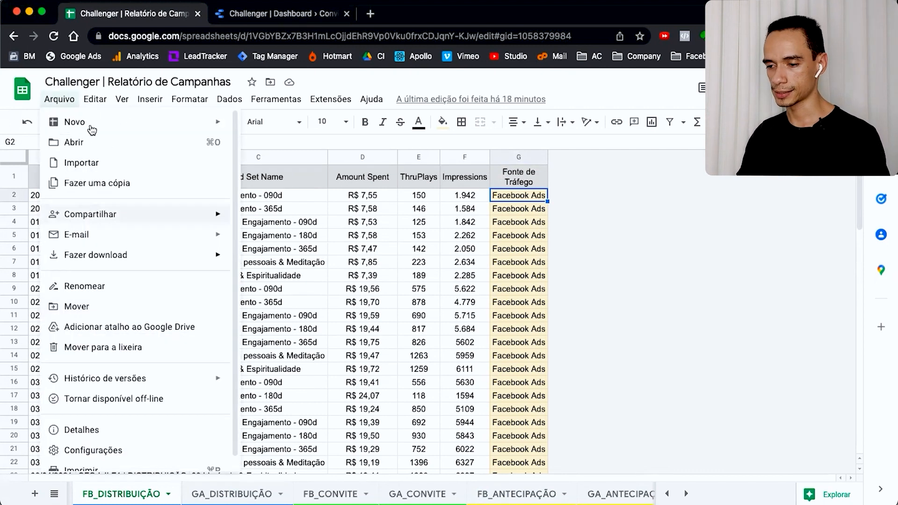
left_click(114, 188)
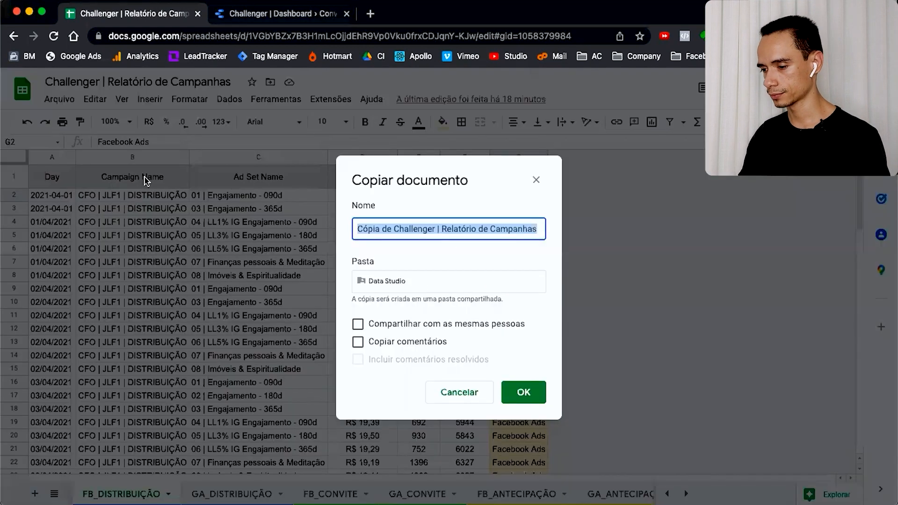
left_click(523, 395)
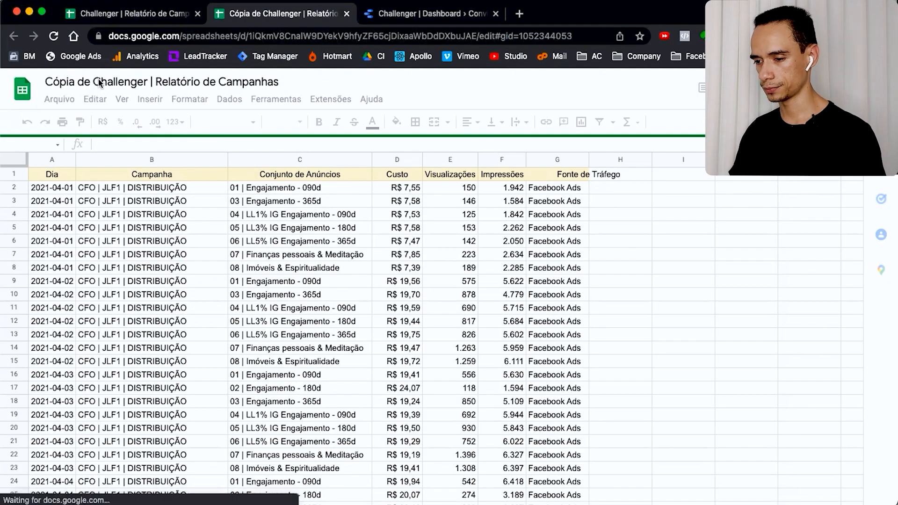
Rename the copied spreadsheet as "Challenger | Exemplo Relatório de Campanhas".
left_click(95, 83)
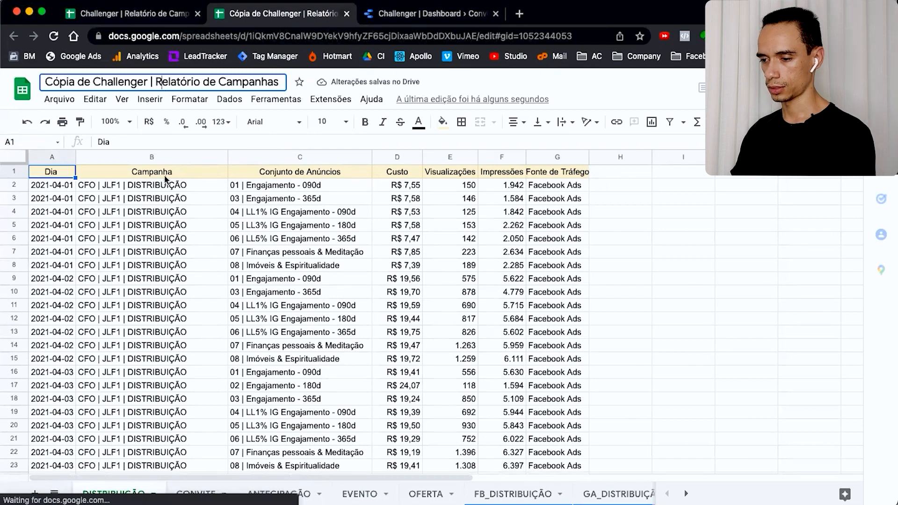
type("Exemplo")
left_click(94, 82)
key("super+shift+Left")
key("BackSpace")
key("Return")
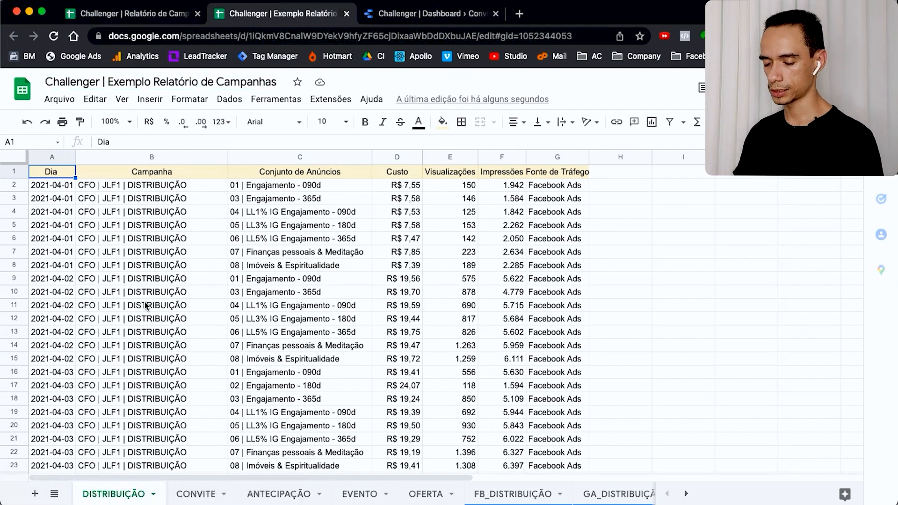
Clear all data below the header row on the DISTRIBUIÇÃO sheet, range A2:G149.
key("Down")
key("super+shift+Right")
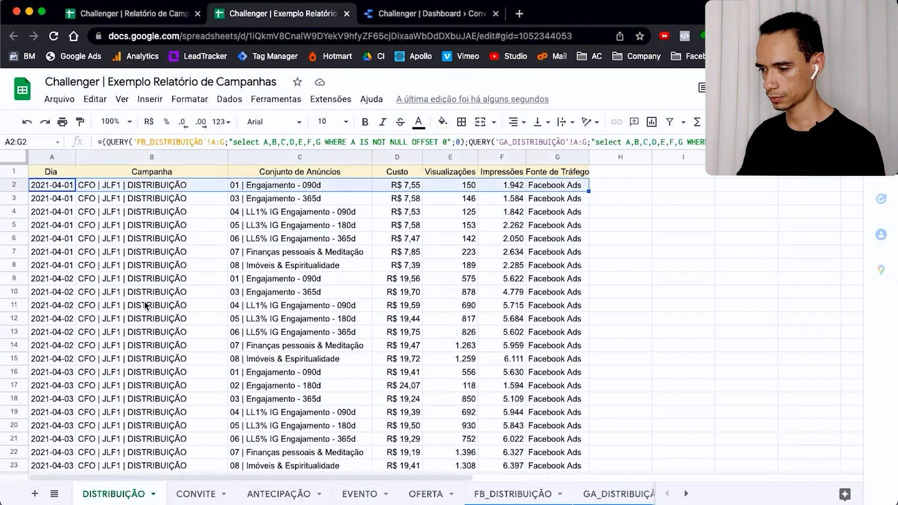
key("super+shift+Down")
key("Delete")
scroll(184, 303, "up", 20)
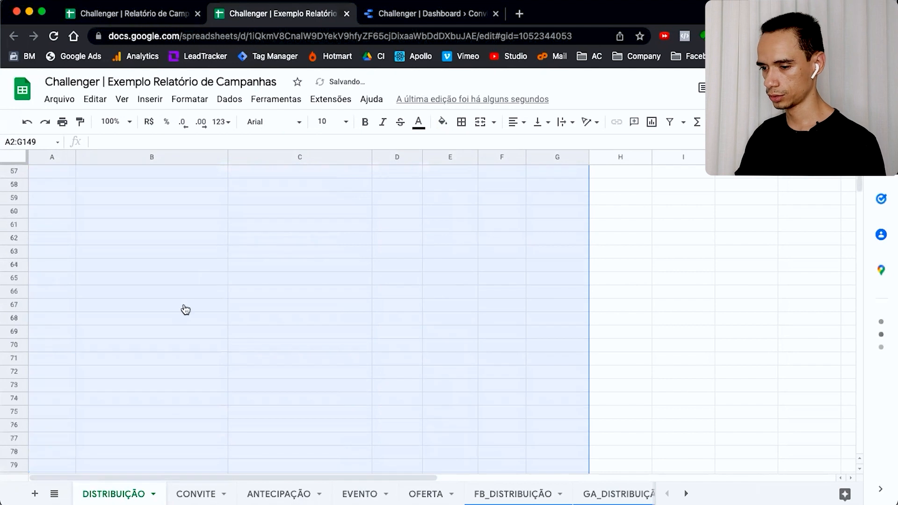
Clear all data below the header row on the CONVITE sheet, range A2:H1058.
left_click(196, 493)
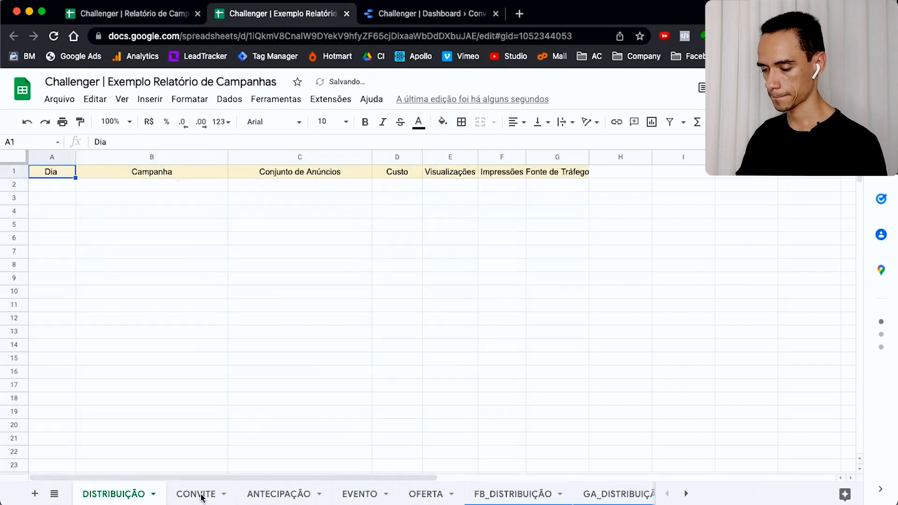
left_click(64, 187)
key("super+shift+Down")
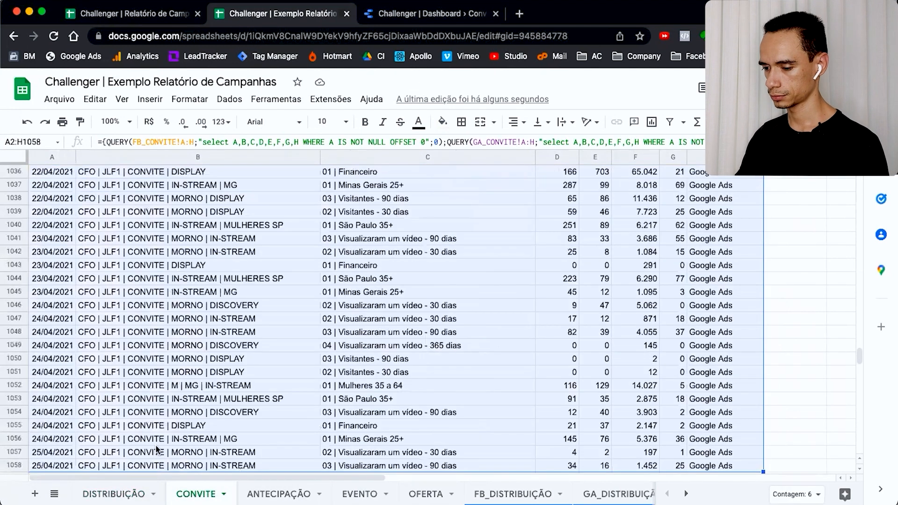
key("Delete")
Clear all data below the header row on the ANTECIPAÇÃO sheet, range A2:F15.
key("alt+Down")
left_click(55, 185)
key("super+shift+Down")
key("super+shift+Right")
key("Delete")
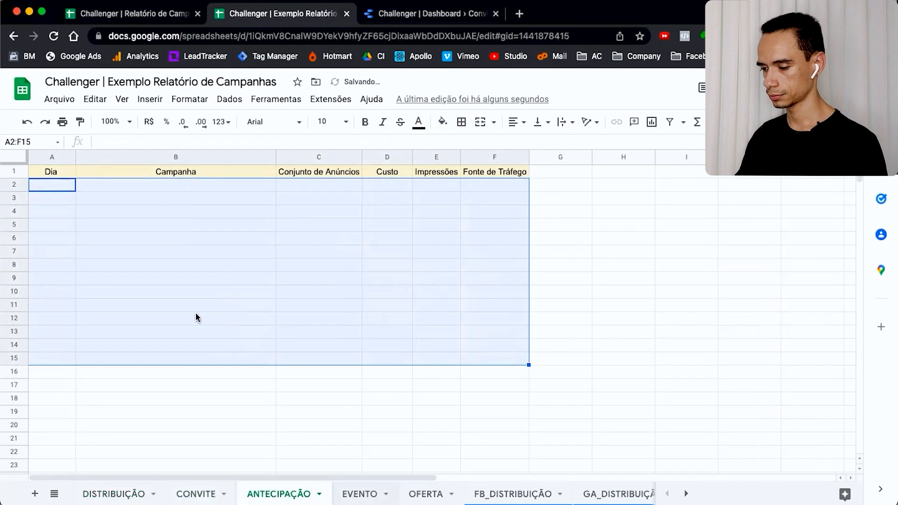
Clear the campaign data on the EVENTO sheet.
key("alt+Down")
key("super+shift+Down")
key("super+shift+Right")
key("Delete")
Clear all data below the header row on the OFERTA sheet, range A2:G40.
left_click(436, 492)
left_click(61, 186)
key("super+shift+Down")
key("super+shift+Right")
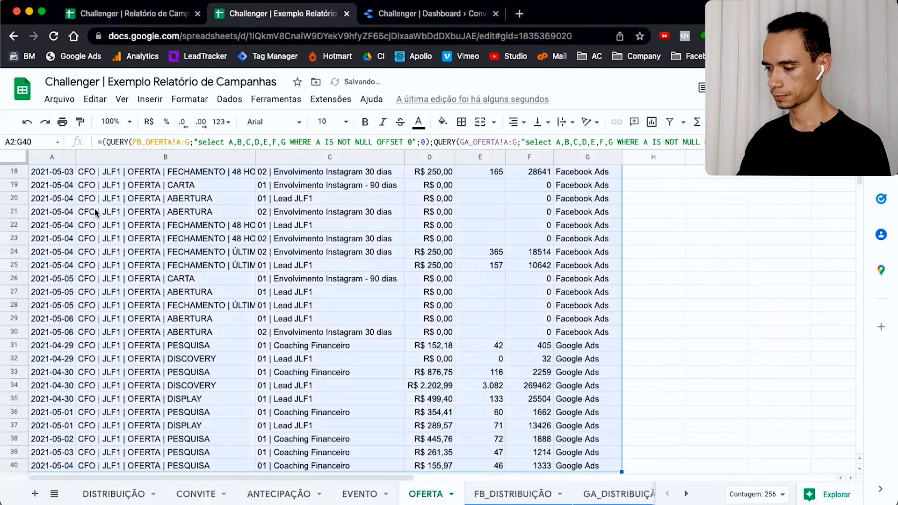
key("Delete")
Clear all data below the header row on the FB_DISTRIBUIÇÃO sheet, range A2:G79.
key("alt+Down")
left_click(64, 195)
key("super+shift+Right")
key("super+shift+Down")
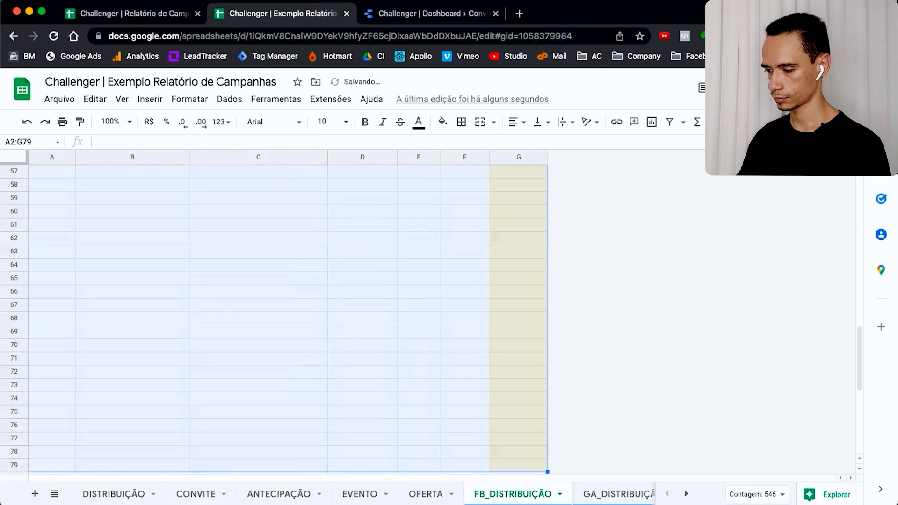
key("Delete")
Clear all data below the header row on the GA_DISTRIBUIÇÃO sheet.
key("alt+Down")
left_click(68, 192)
key("super+shift+Down")
key("super+shift+Right")
key("Delete")
Clear all data below the header row on the FB_CONVITE sheet.
key("alt+Down")
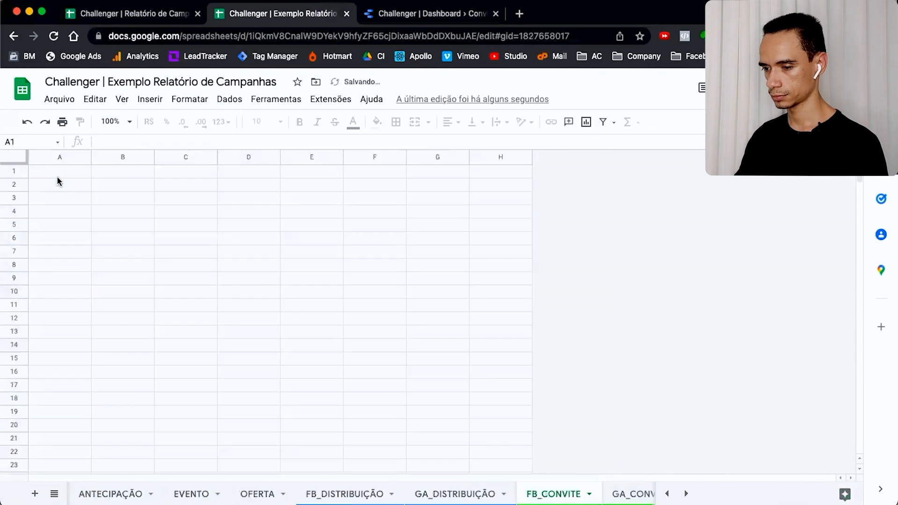
left_click(63, 186)
key("super+shift+Right")
key("super+shift+Down")
key("Delete")
Clear all data below the header row on the GA_CONVITE sheet.
key("alt+Down")
left_click(76, 189)
key("super+shift+Down")
key("super+shift+Right")
key("Delete")
Clear all data below the header row on the FB_ANTECIPAÇÃO sheet, range A2:F7.
key("alt+Down")
left_click(76, 188)
key("super+shift+Down")
key("super+shift+Right")
key("Delete")
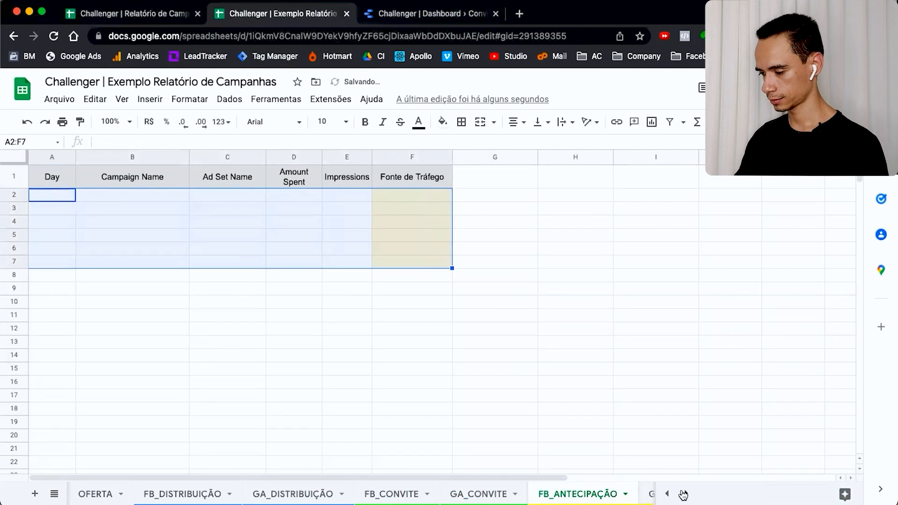
Clear all data below the header row on the GA_ANTECIPAÇÃO sheet, range A2:F9.
key("alt+Down")
left_click(50, 194)
key("super+shift+Down")
key("super+shift+Right")
key("Delete")
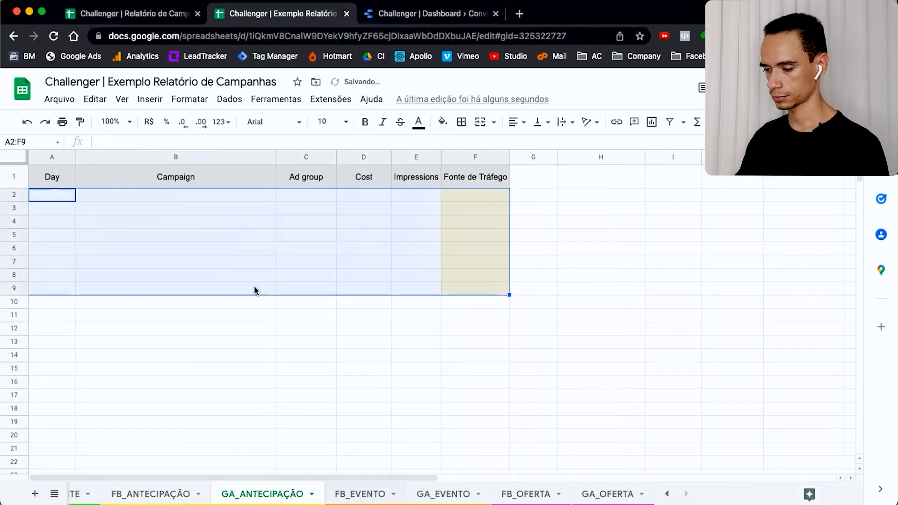
Clear all data below the header row on the FB_EVENTO sheet.
key("alt+Down")
left_click(51, 195)
key("super+shift+Down")
key("super+shift+Right")
key("Delete")
Clear all data below the header row on the GA_EVENTO sheet.
key("alt+Down")
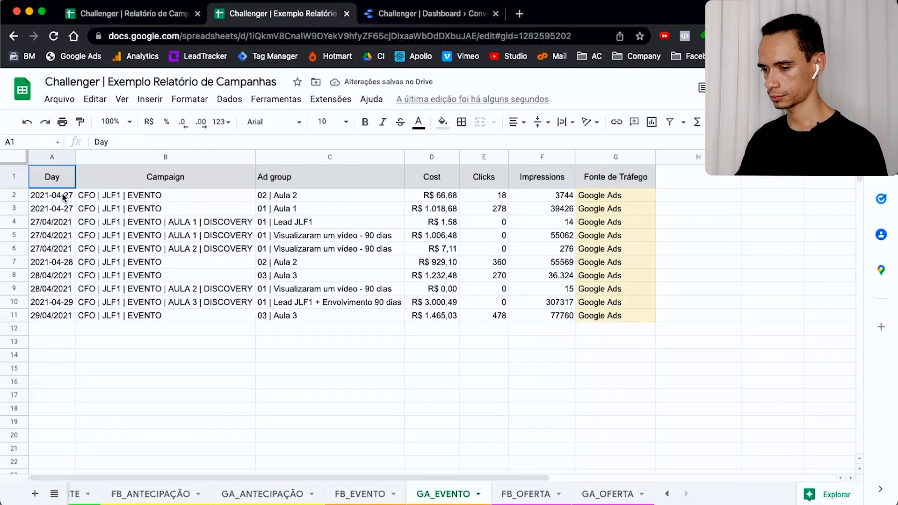
left_click(80, 195)
key("super+shift+Down")
key("super+shift+Right")
key("Delete")
Clear all data below the header row on the FB_OFERTA sheet.
key("alt+Down")
left_click(77, 192)
key("super+shift+Down")
key("super+shift+Right")
key("Delete")
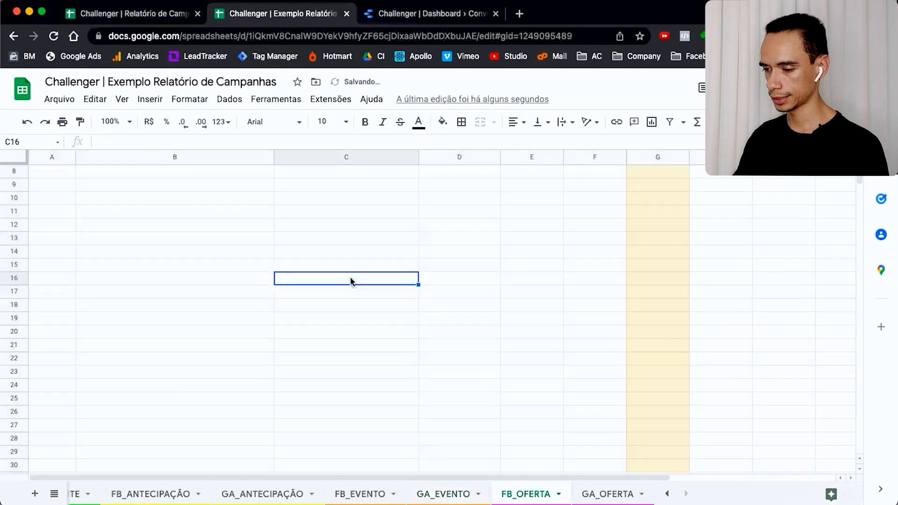
Clear all data below the header row on the GA_OFERTA sheet.
key("alt+Down")
left_click(51, 194)
key("super+shift+Down")
key("super+shift+Right")
key("Delete")
Return to the FB_DISTRIBUIÇÃO sheet and launch the Adveronix add-on.
key("alt+Down")
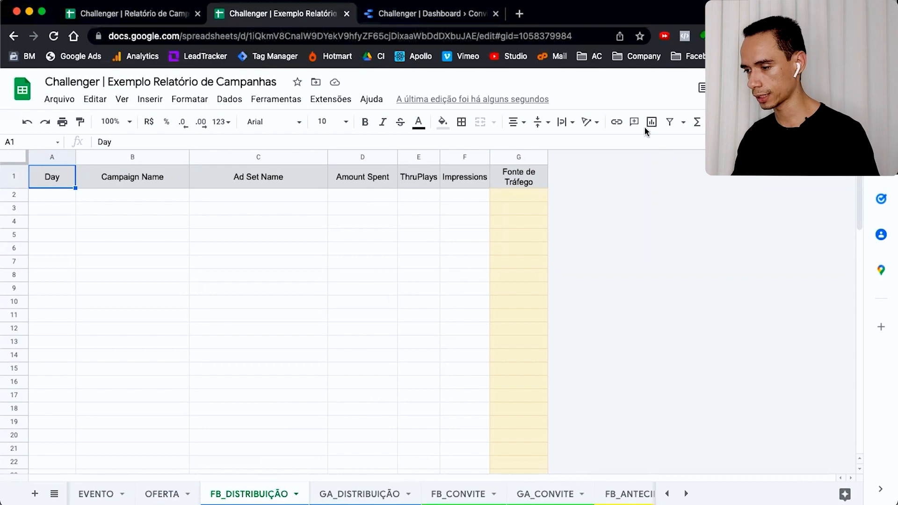
left_click(335, 102)
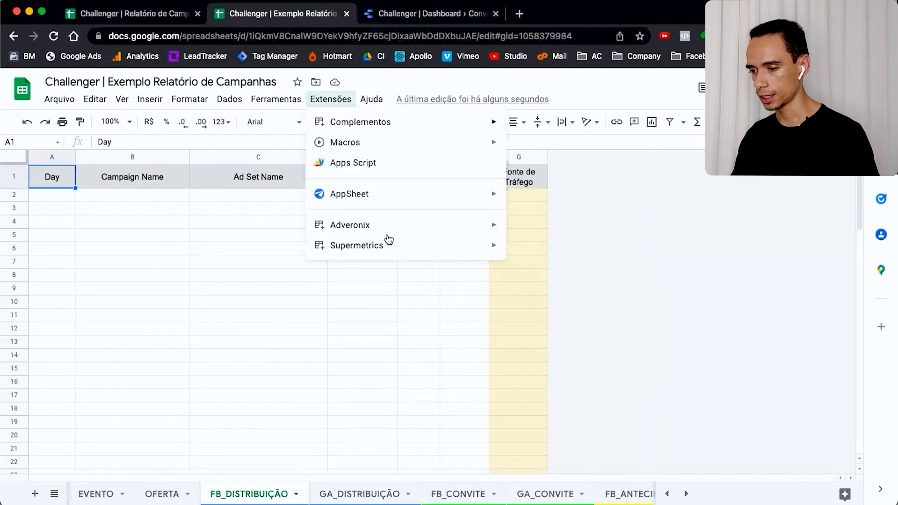
mouse_move(406, 231)
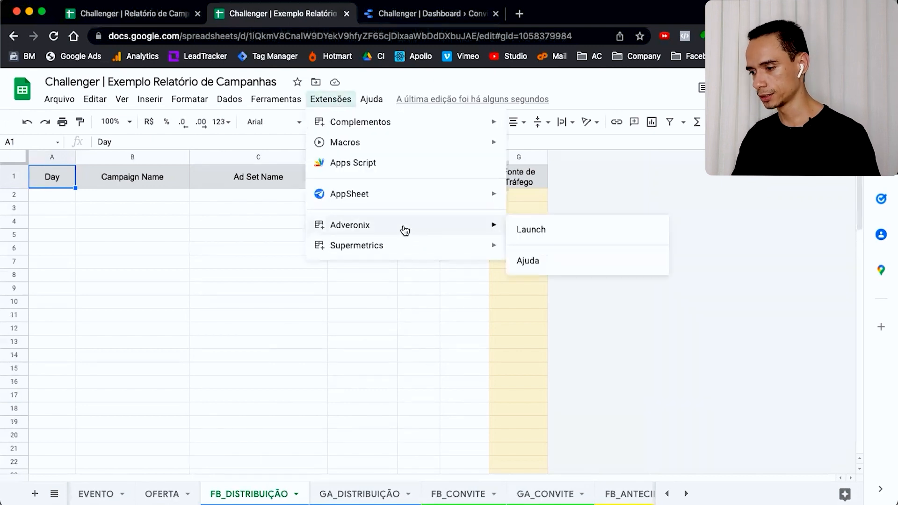
left_click(538, 229)
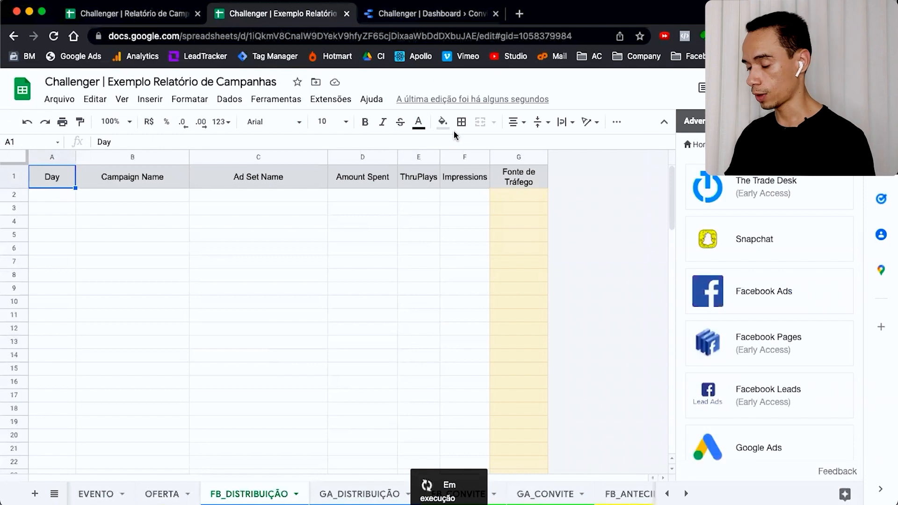
Choose Facebook Ads as the data source, select the main account and log in with Facebook.
left_click(765, 290)
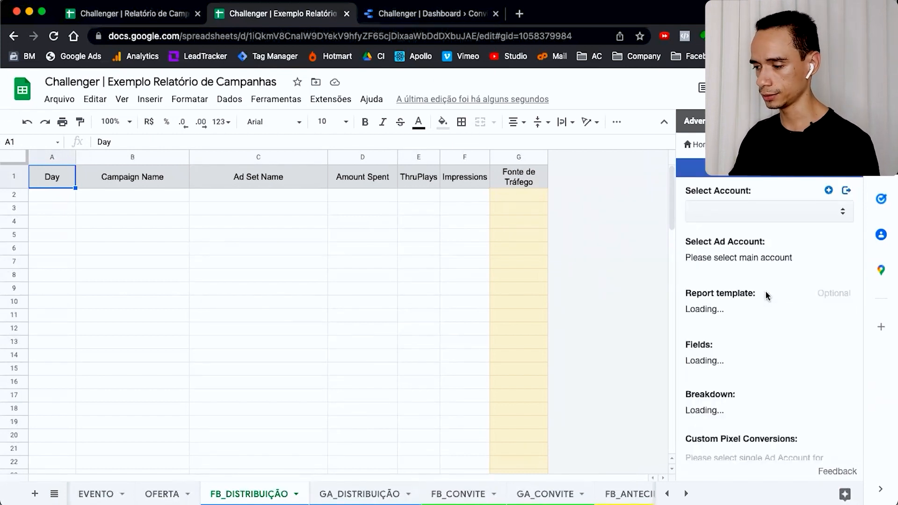
left_click(776, 210)
left_click(768, 228)
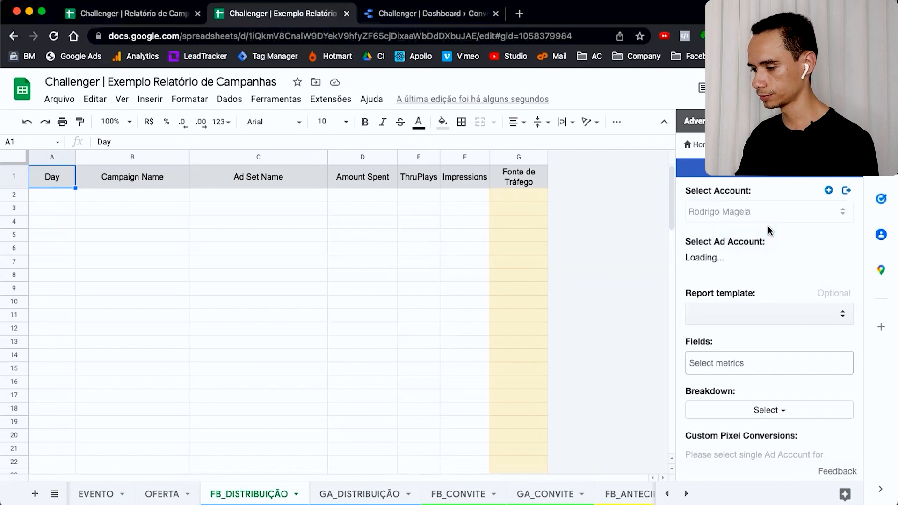
left_click(715, 322)
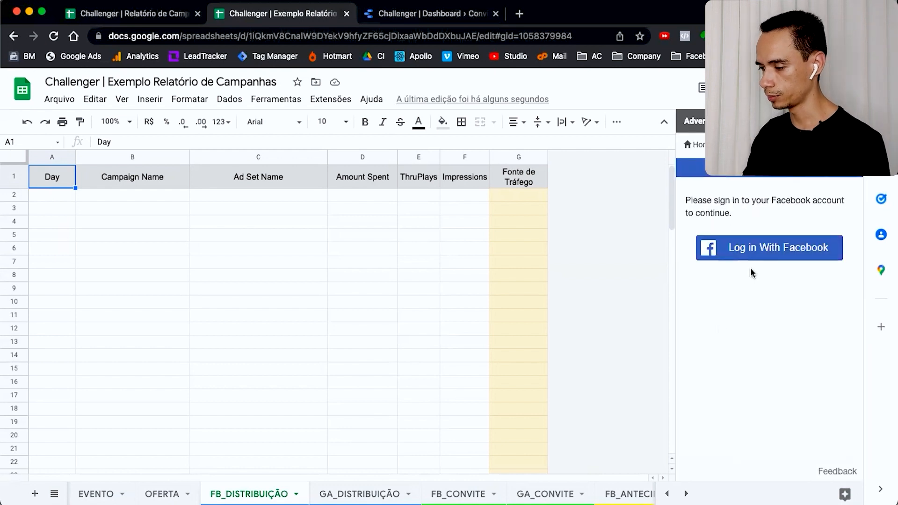
left_click(784, 255)
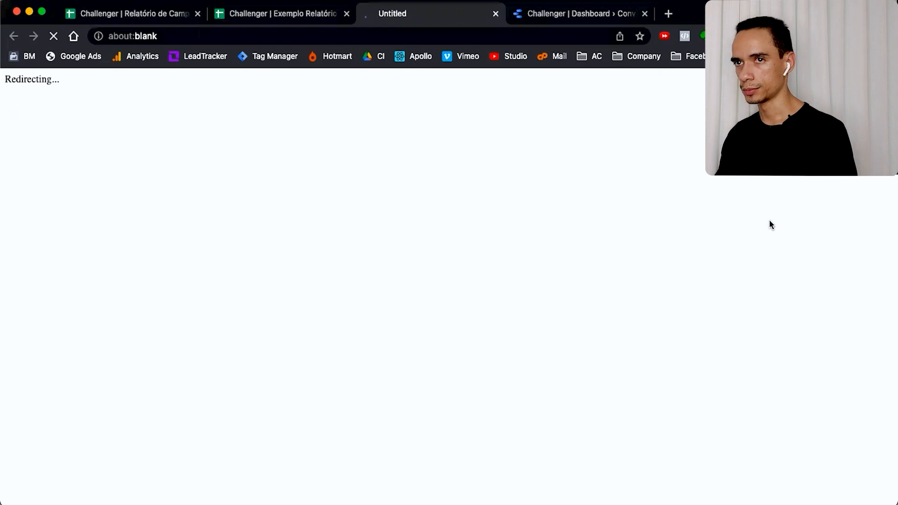
Select the ad account to report on from the list of available Facebook ad accounts.
left_click(767, 261)
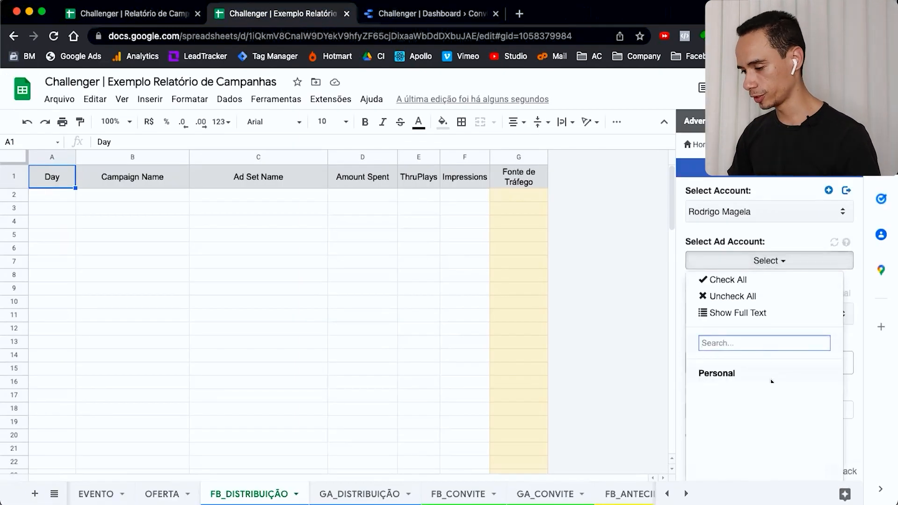
scroll(770, 377, "down", 3)
scroll(767, 356, "down", 5)
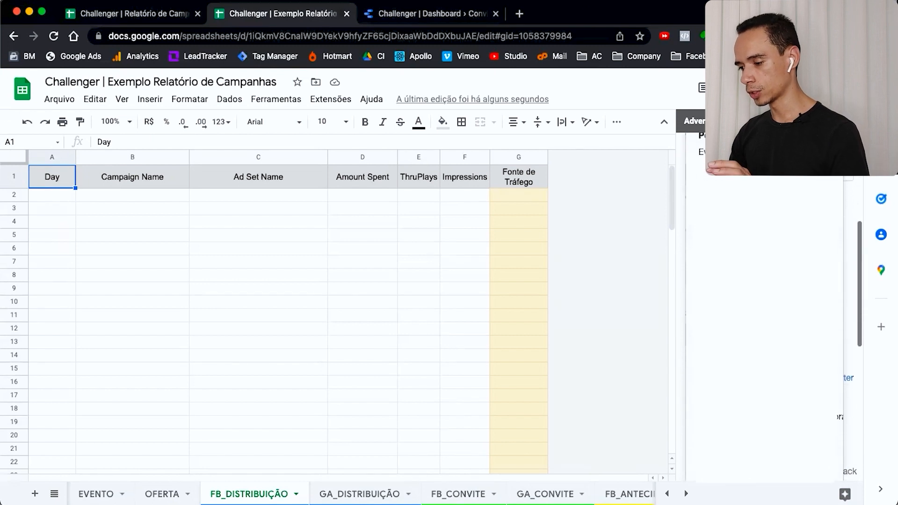
scroll(768, 328, "down", 4)
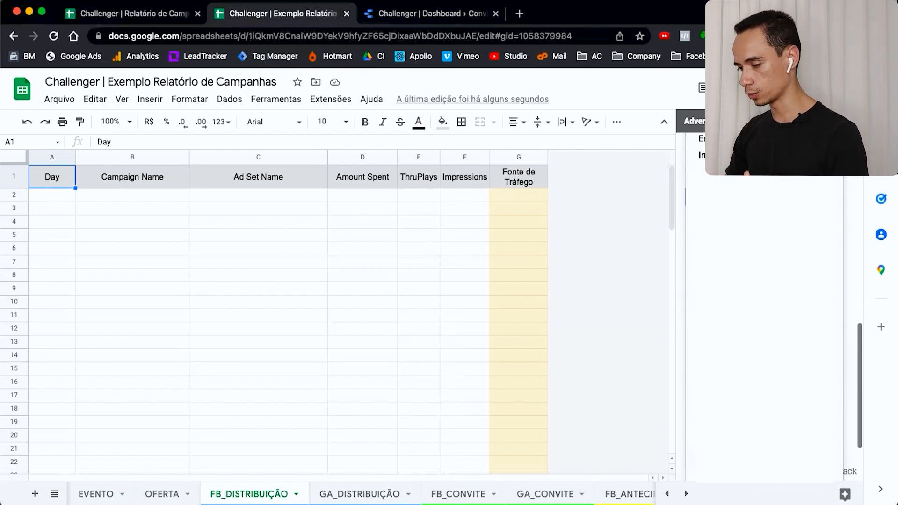
scroll(767, 328, "down", 2)
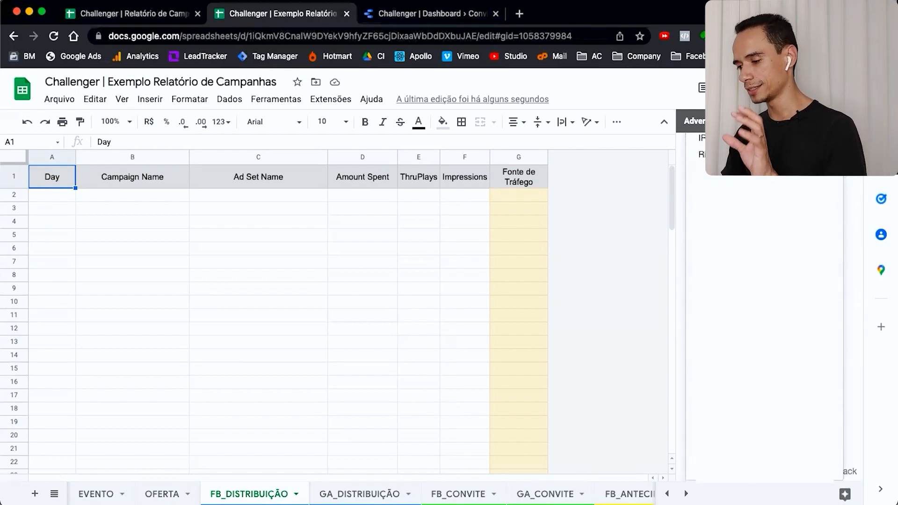
scroll(767, 328, "up", 2)
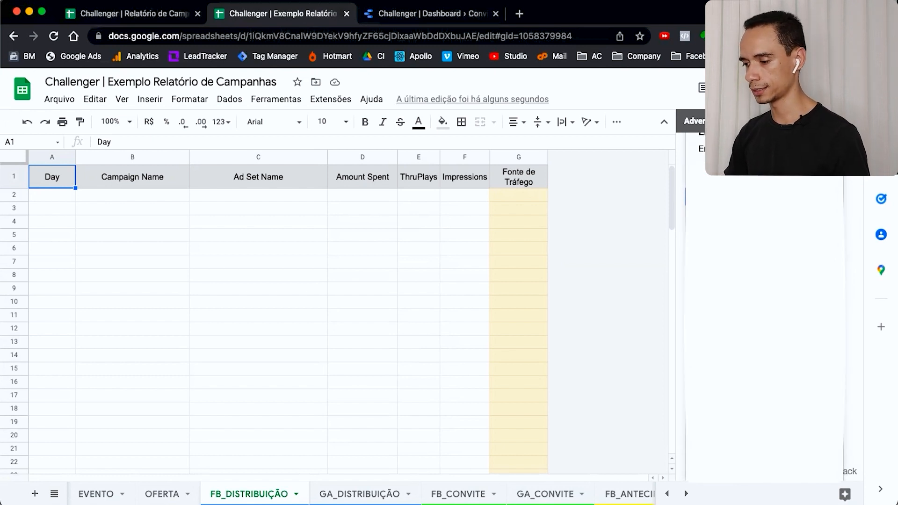
left_click(853, 244)
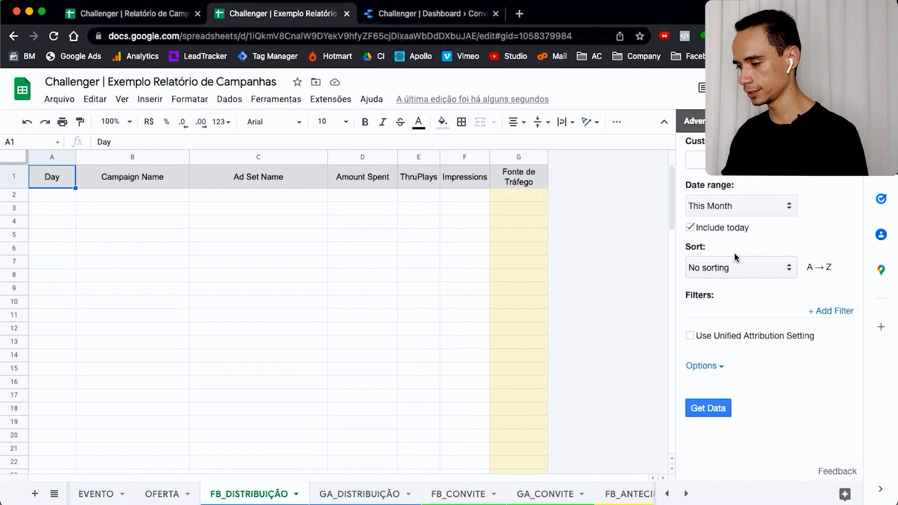
scroll(734, 253, "up", 6)
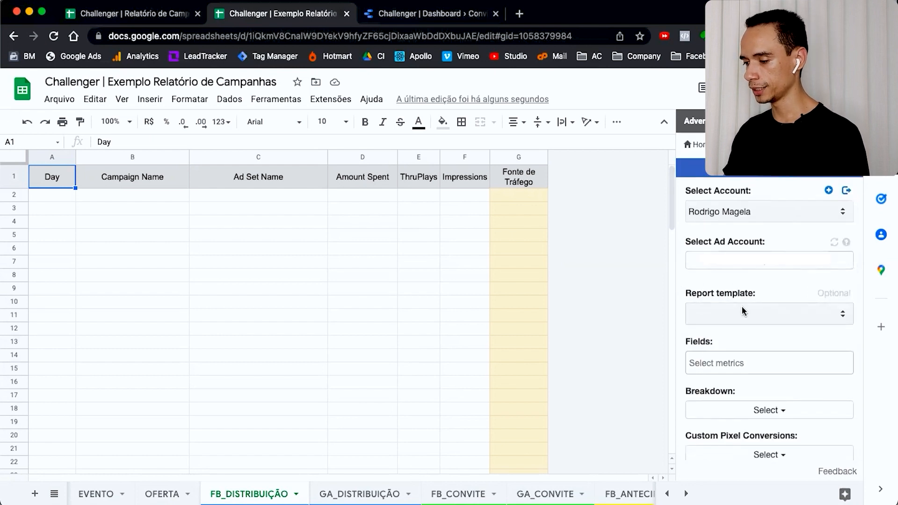
Add Campaign Name and Ad Set Name to the report's fields.
scroll(777, 334, "down", 2)
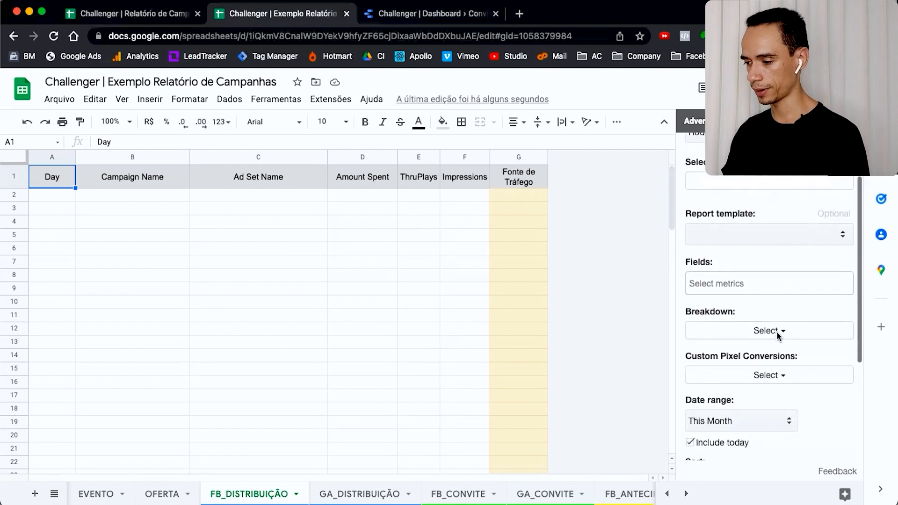
left_click(726, 281)
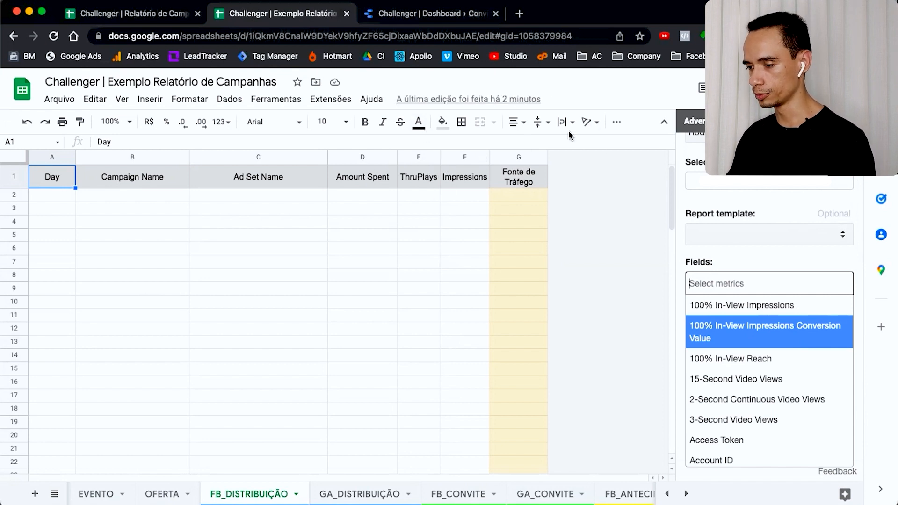
left_click(764, 283)
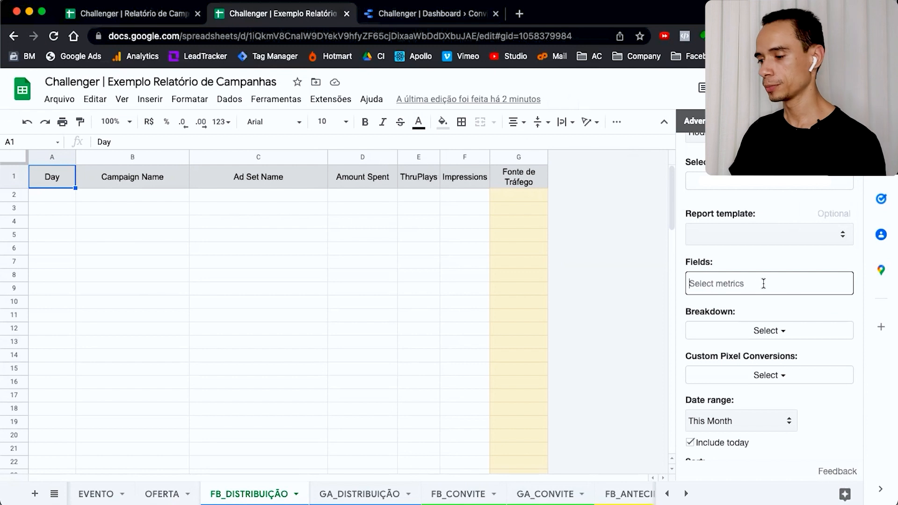
left_click(758, 285)
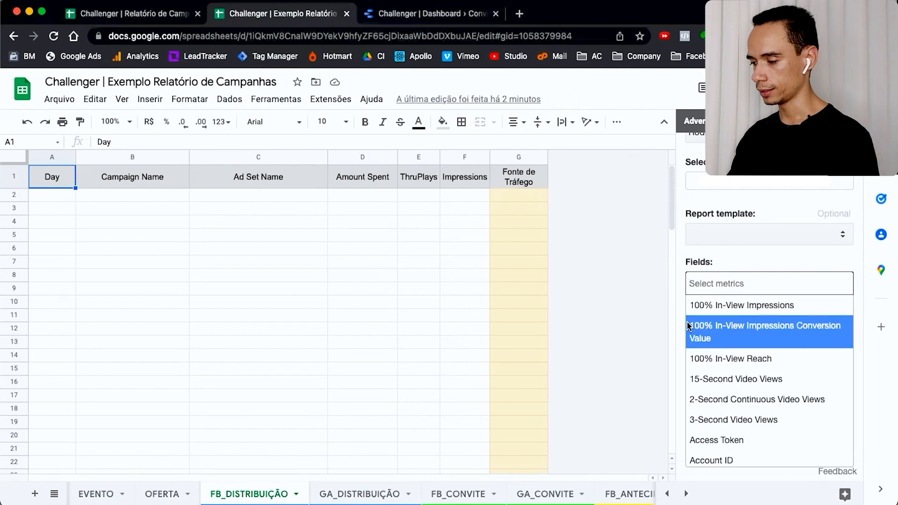
type("cam")
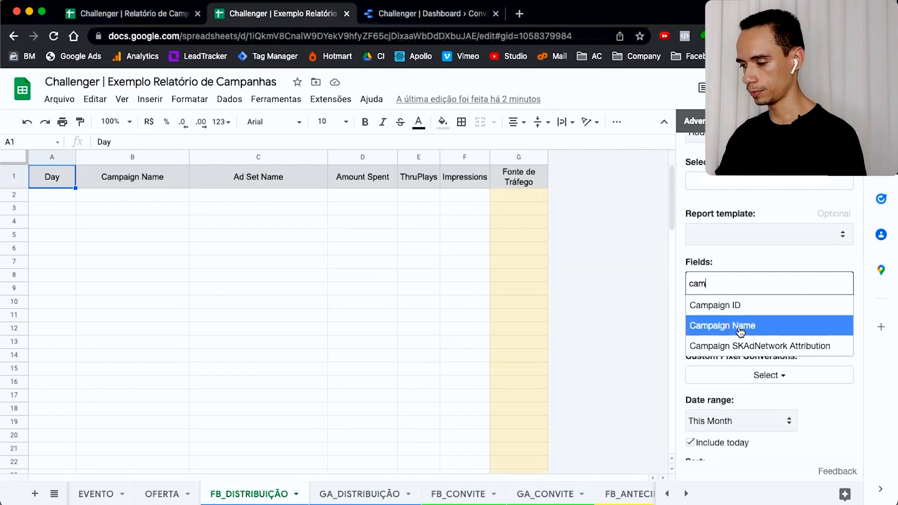
left_click(700, 327)
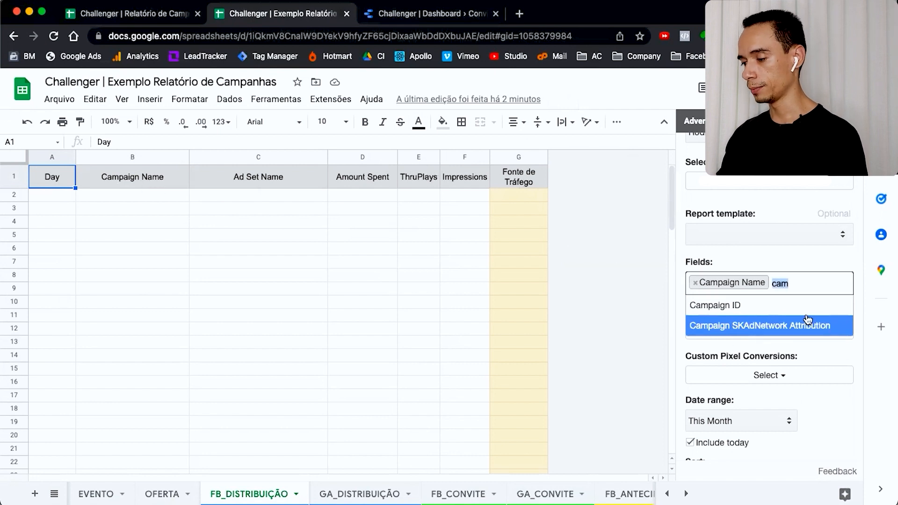
type("ad")
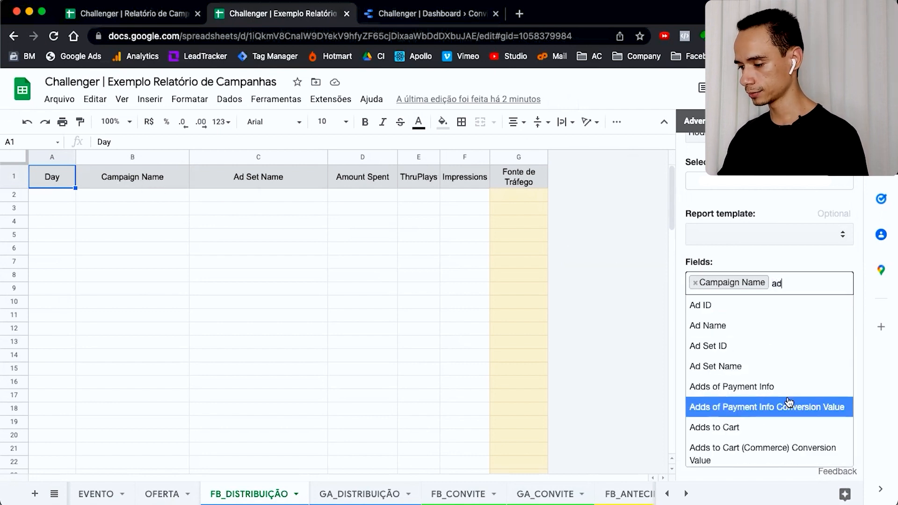
left_click(733, 367)
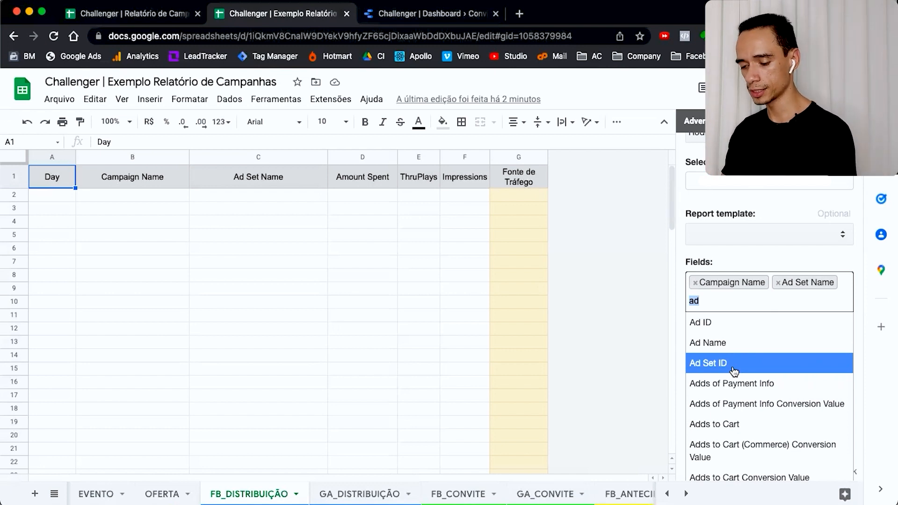
Add the Amount Spent, ThruPlays and Impressions metrics to the report's fields.
type("amou")
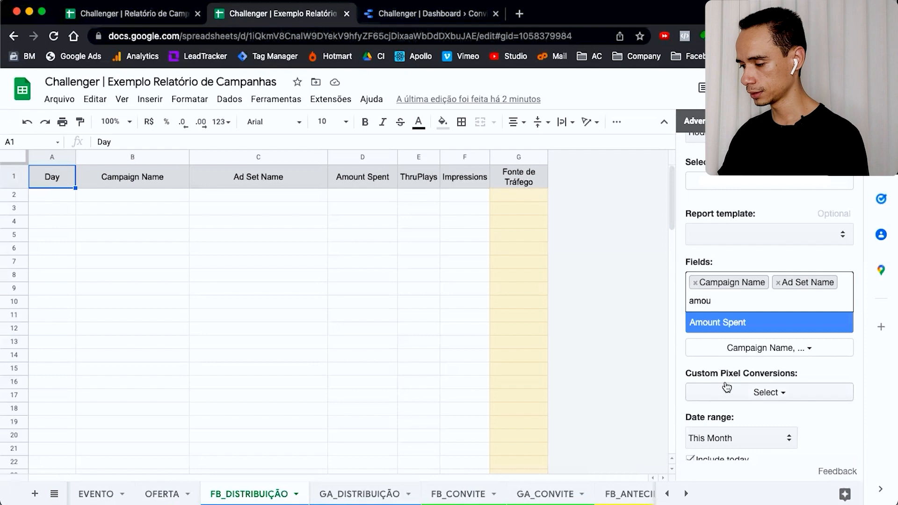
left_click(747, 324)
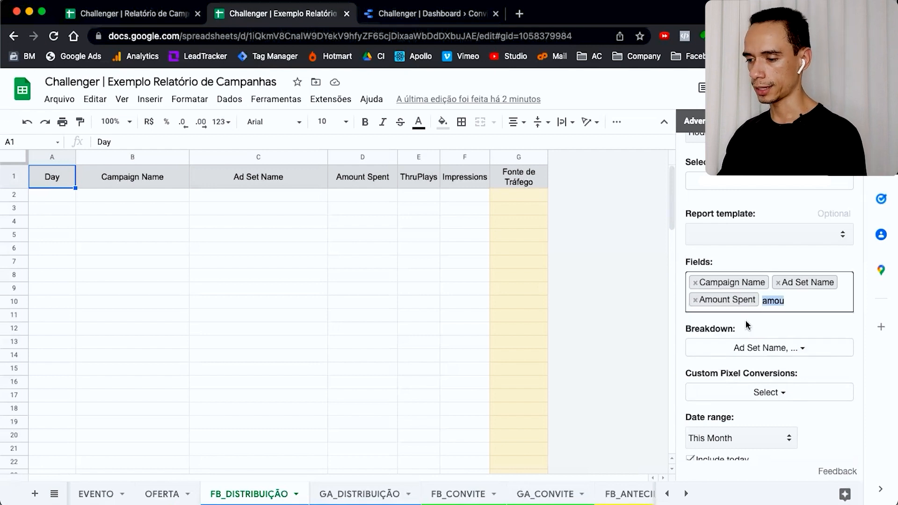
type("thr")
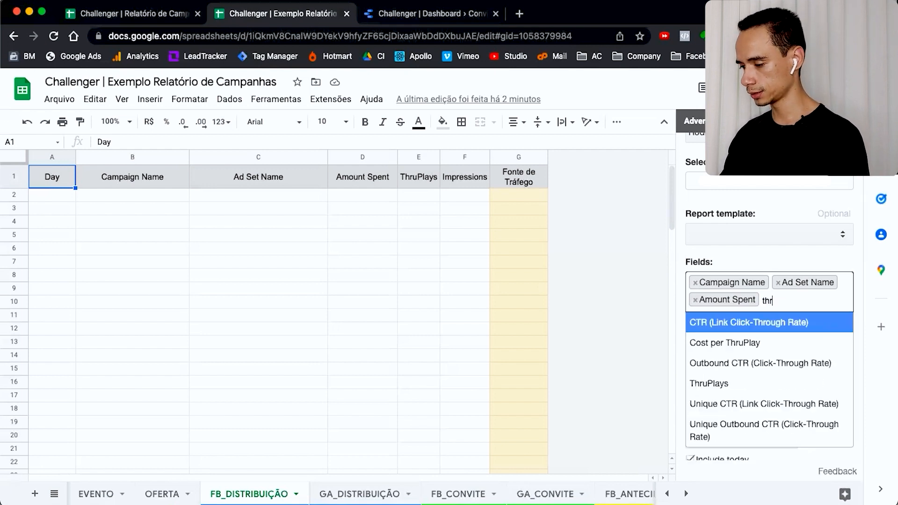
left_click(717, 386)
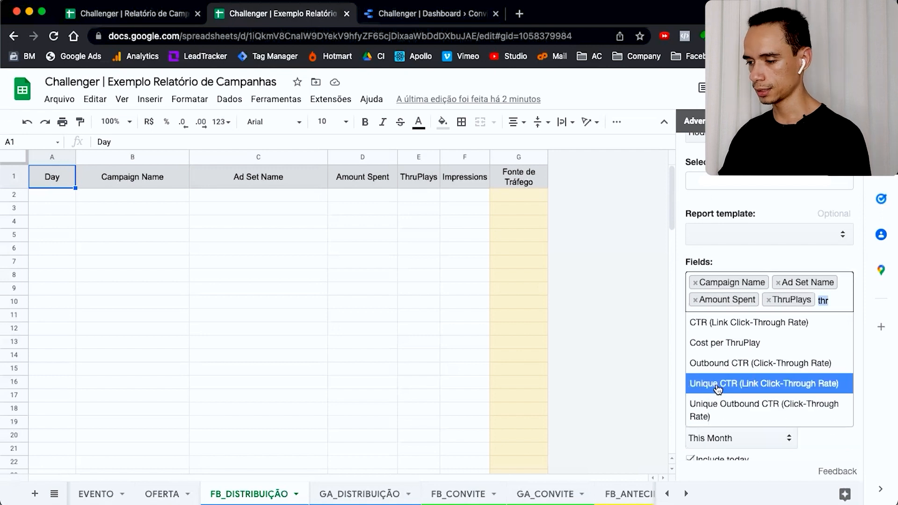
type("impress")
scroll(743, 422, "down", 5)
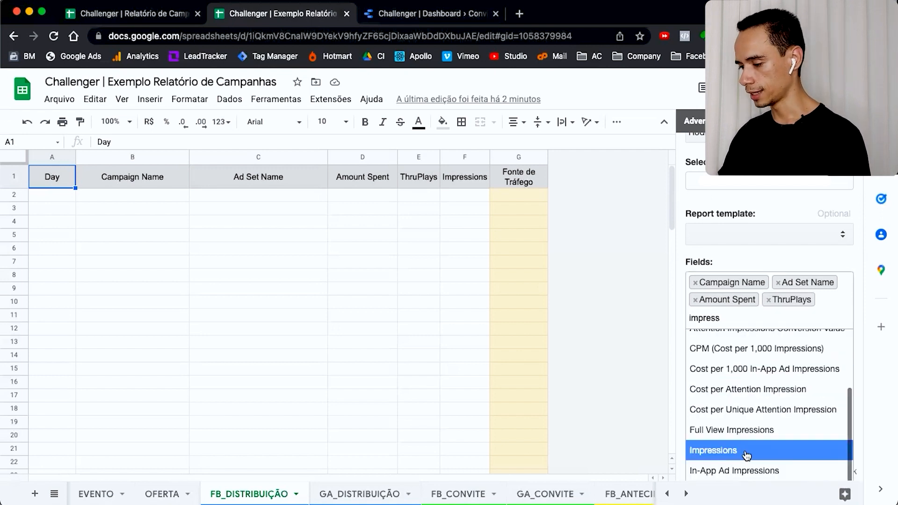
left_click(744, 454)
left_click(859, 309)
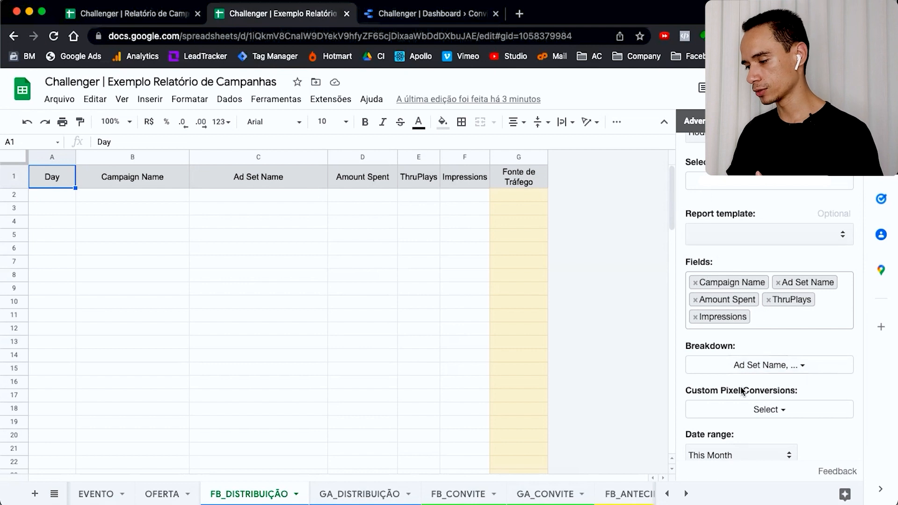
Add Day to the report's breakdown alongside Ad Set Name and Campaign Name.
left_click(750, 364)
scroll(740, 412, "down", 2)
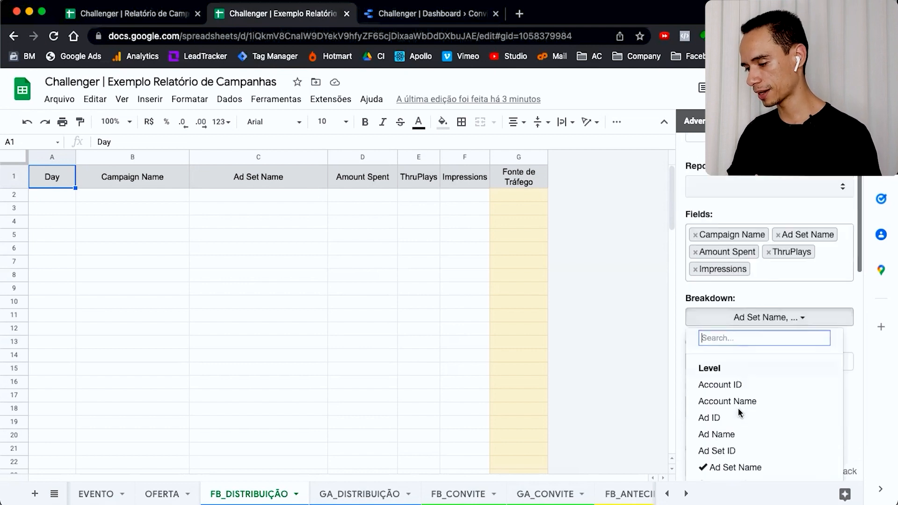
scroll(739, 411, "down", 5)
left_click(738, 303)
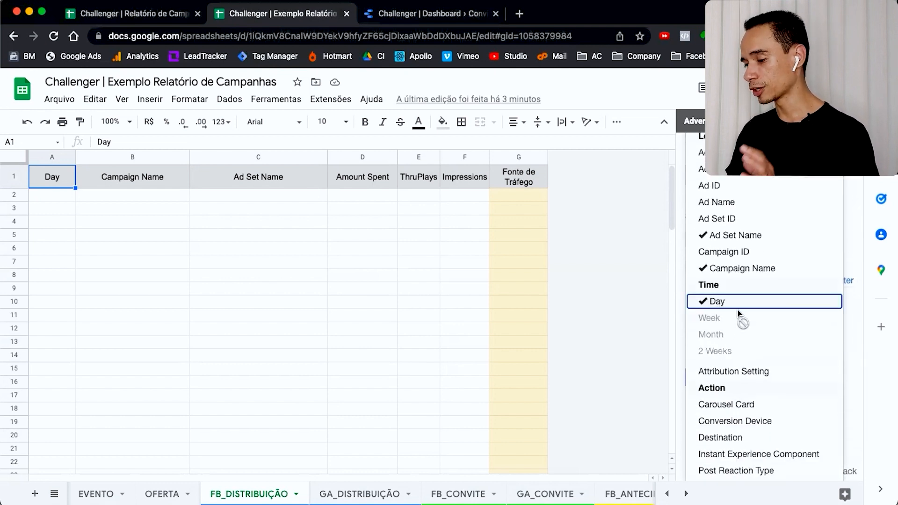
left_click(859, 255)
scroll(823, 241, "up", 2)
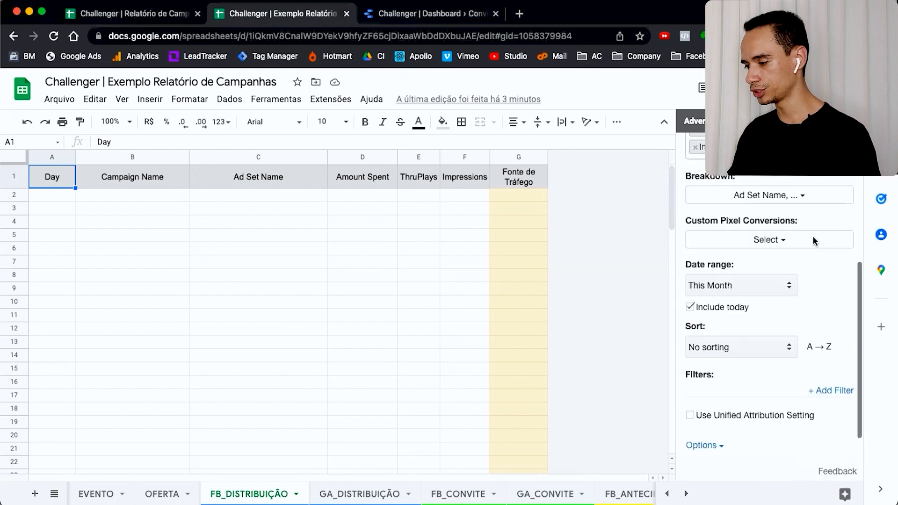
scroll(813, 239, "up", 1)
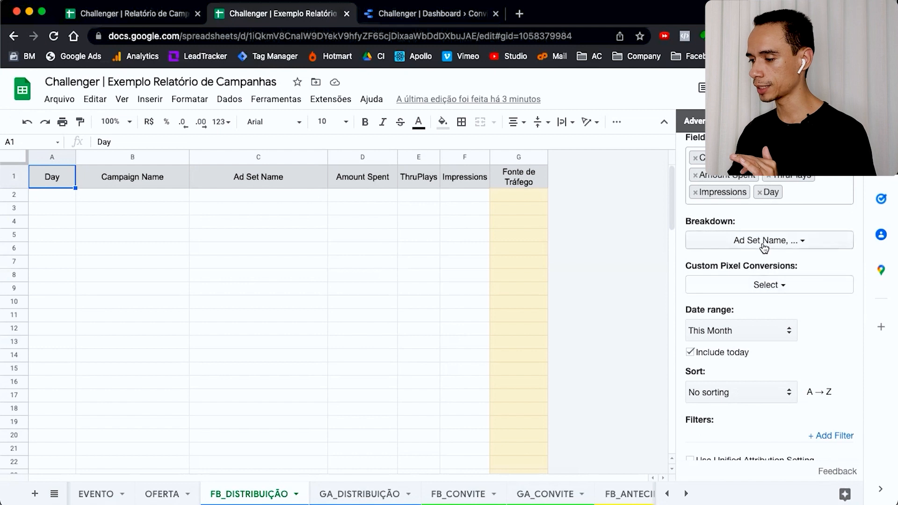
scroll(724, 266, "up", 2)
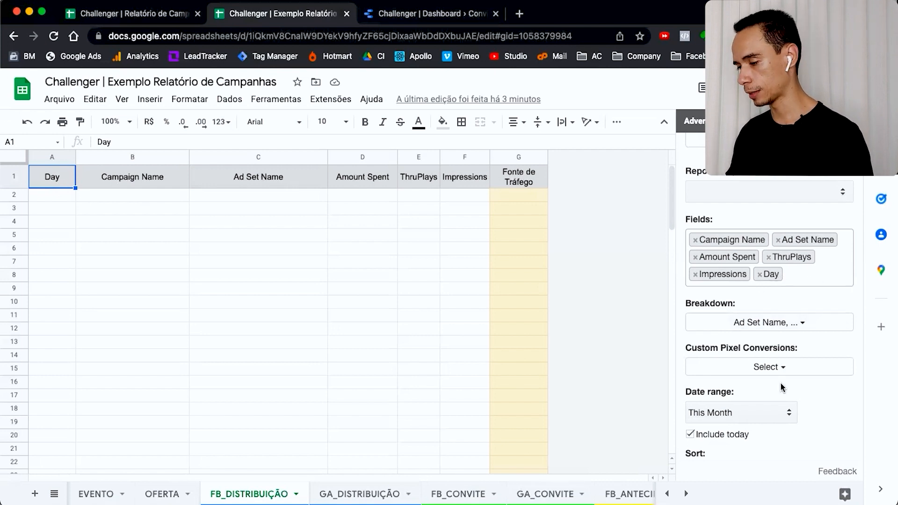
left_click(770, 326)
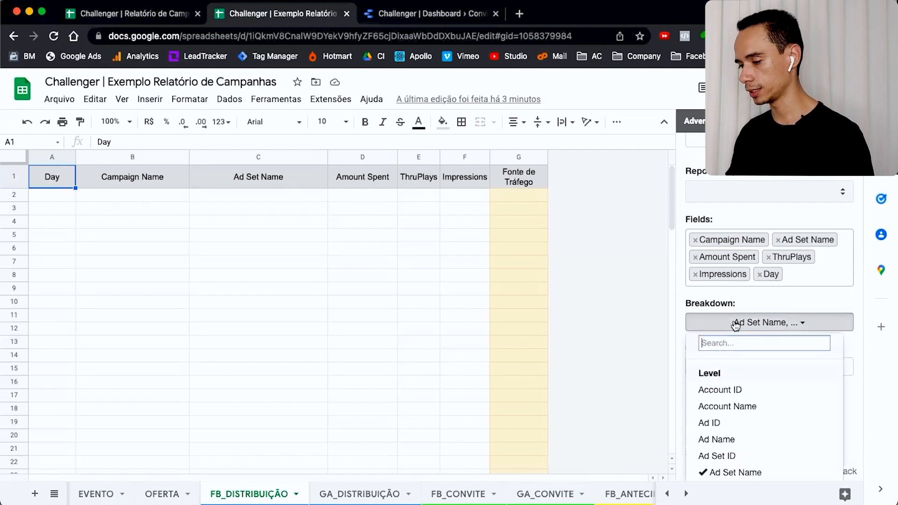
left_click(861, 307)
Switch to the Challenger dashboard in Data Studio and open its Distribuição page to check the reporting period.
scroll(763, 308, "down", 3)
scroll(826, 328, "down", 1)
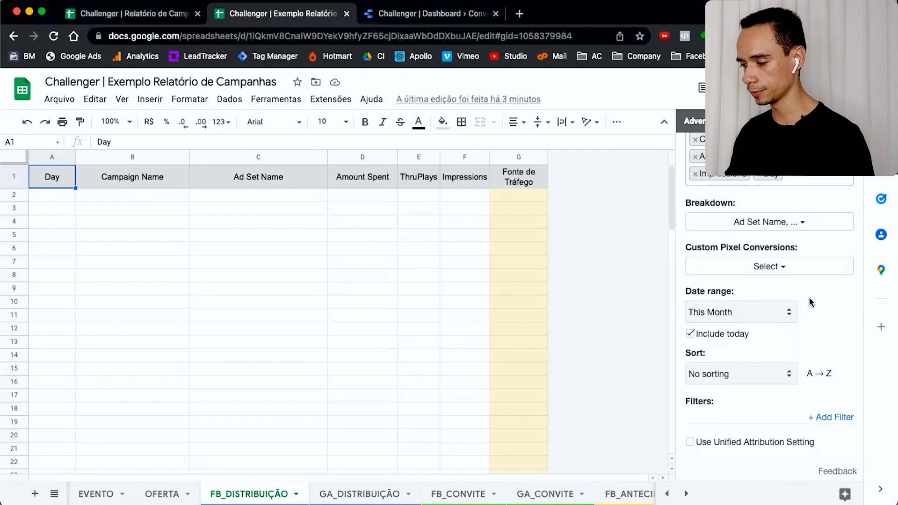
scroll(800, 300, "down", 1)
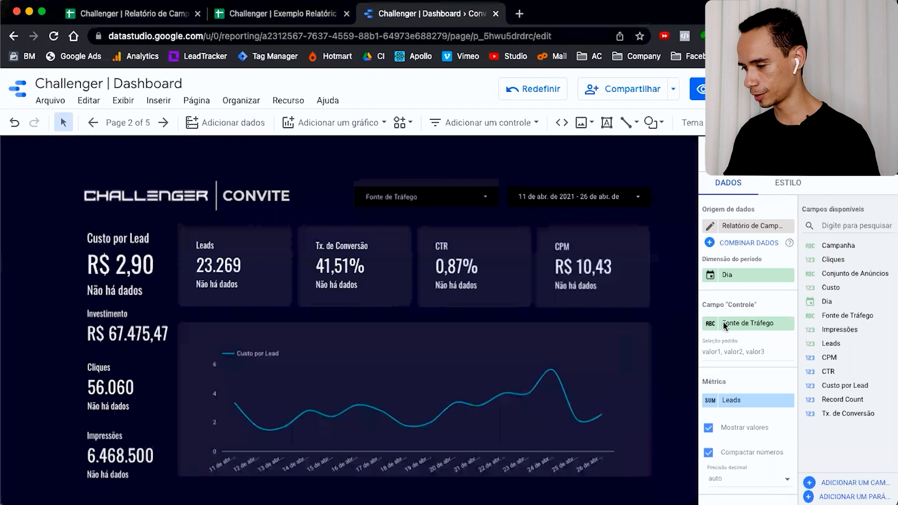
left_click(182, 161)
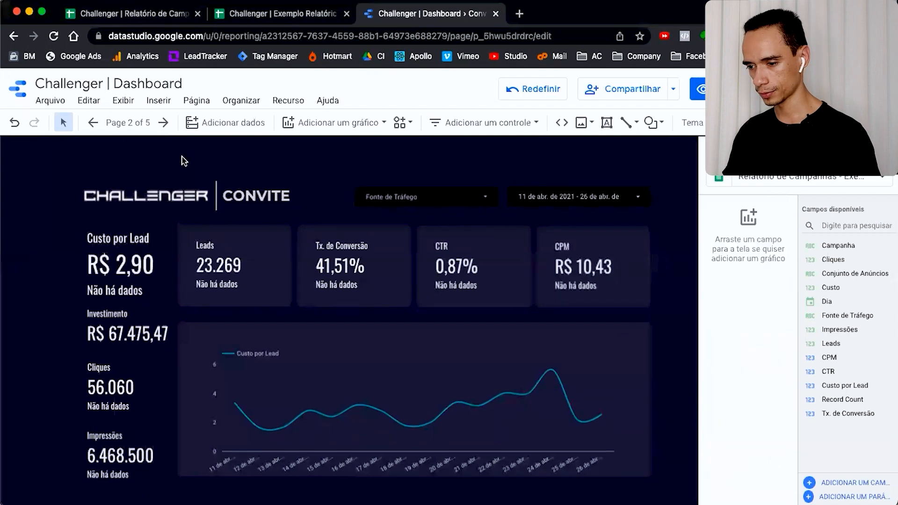
left_click(129, 124)
left_click(778, 234)
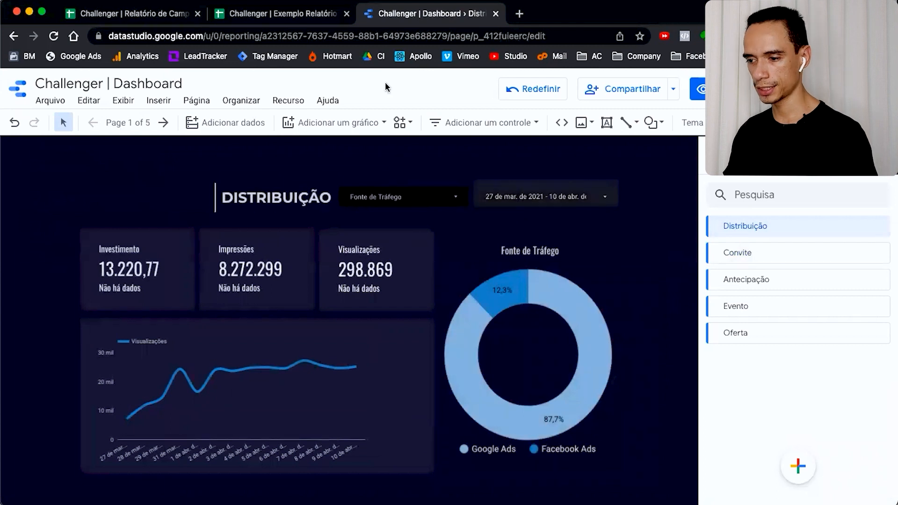
Switch back to the Exemplo Relatório de Campanhas spreadsheet and give the Adveronix report a custom date range starting on 2021-03-27.
left_click(256, 14)
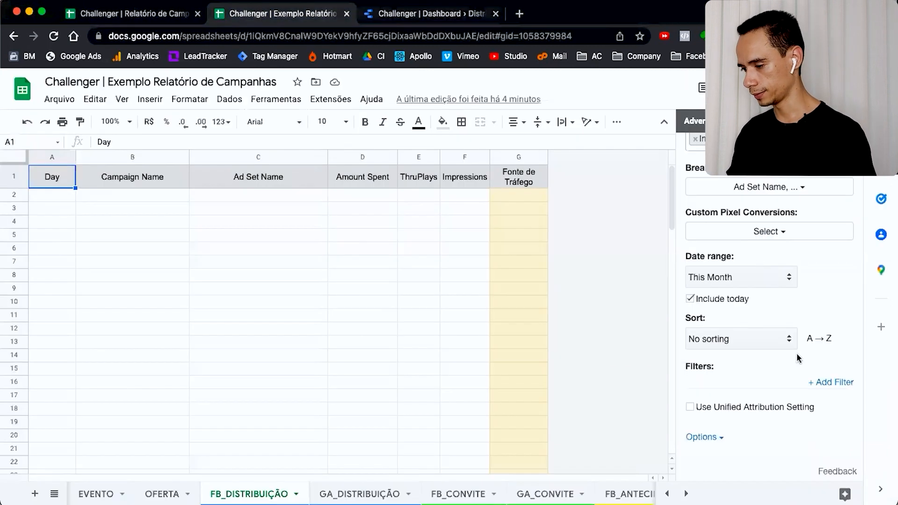
left_click(739, 277)
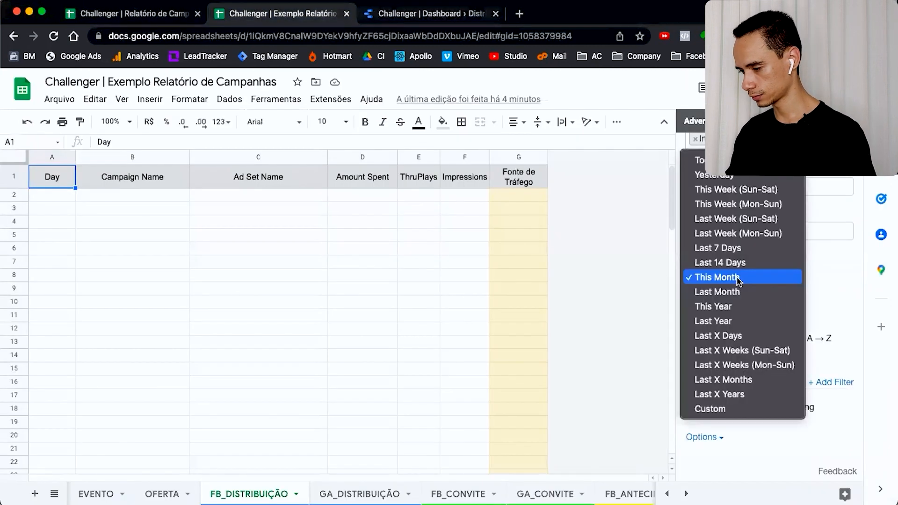
left_click(727, 410)
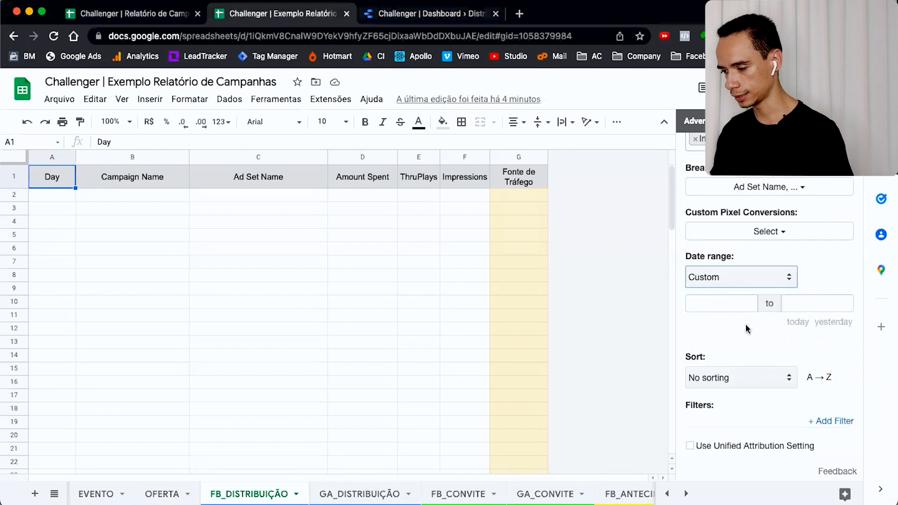
left_click(736, 303)
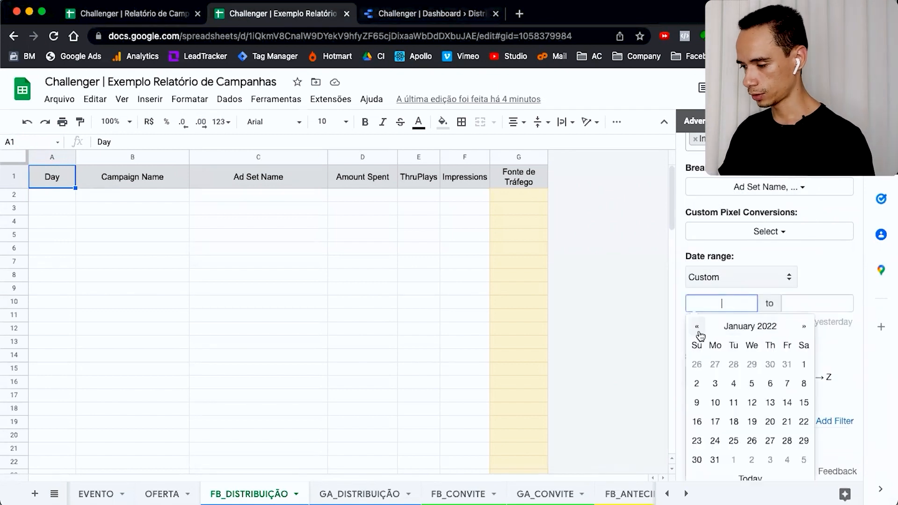
left_click(728, 326)
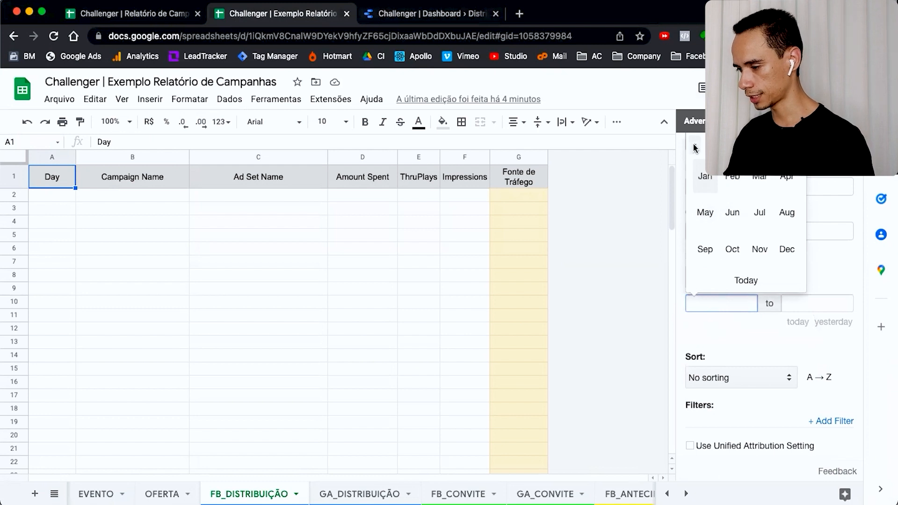
left_click(762, 180)
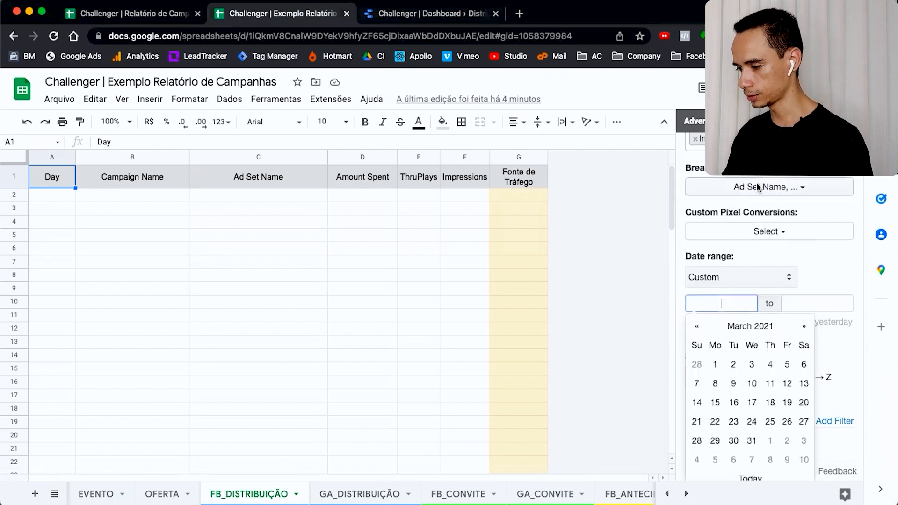
left_click(804, 422)
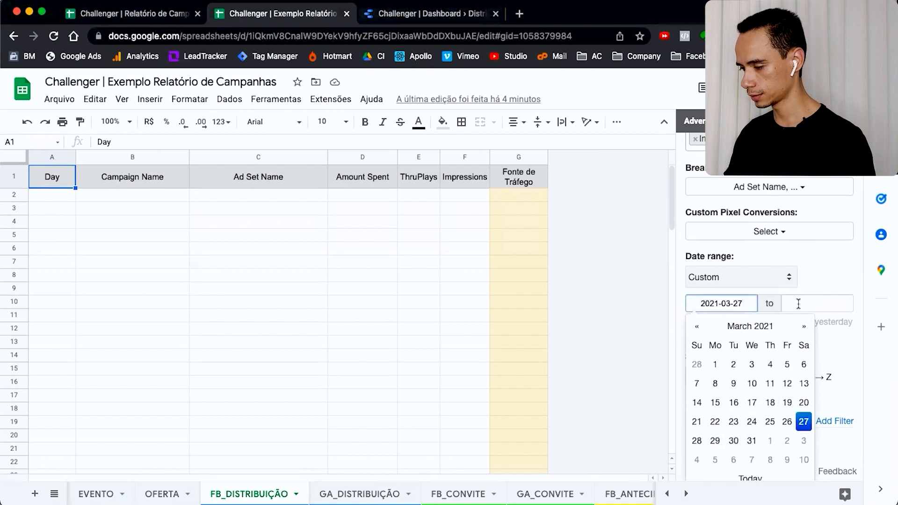
Set the end of the report's custom date range to 2021-04-10.
left_click(798, 304)
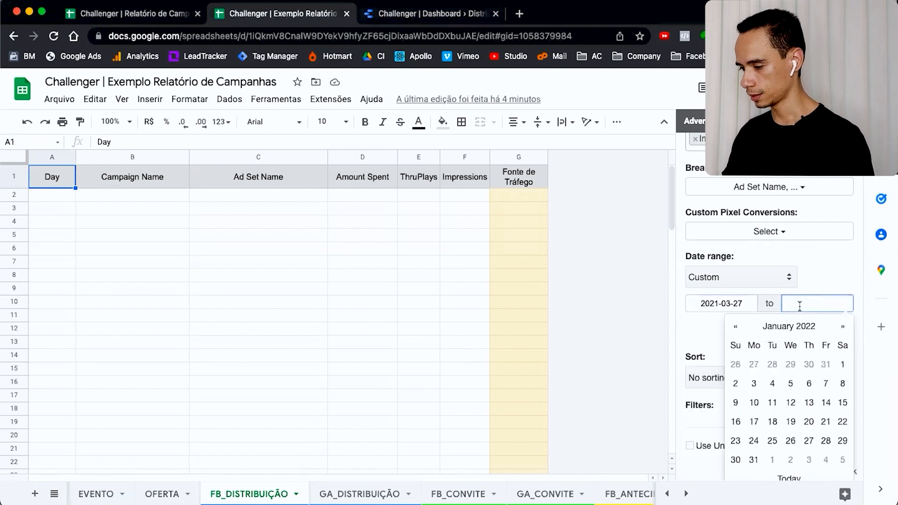
left_click(789, 327)
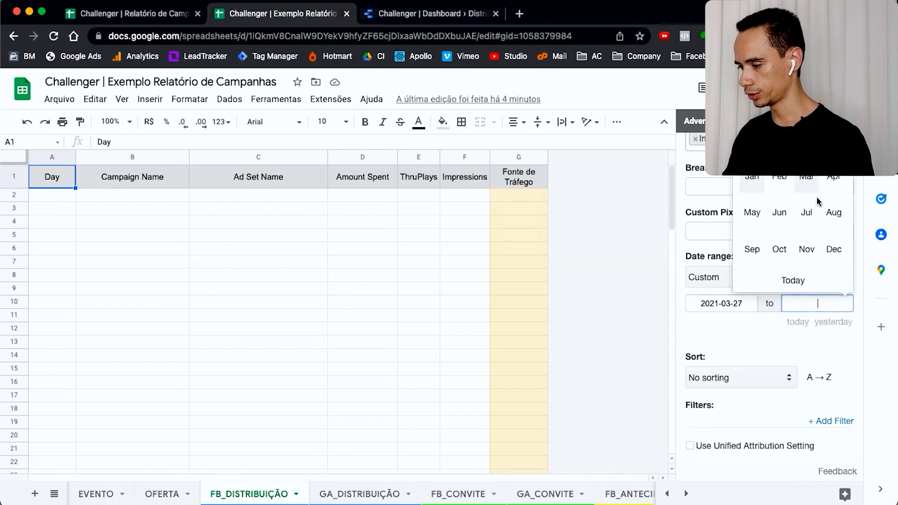
left_click(833, 181)
left_click(842, 385)
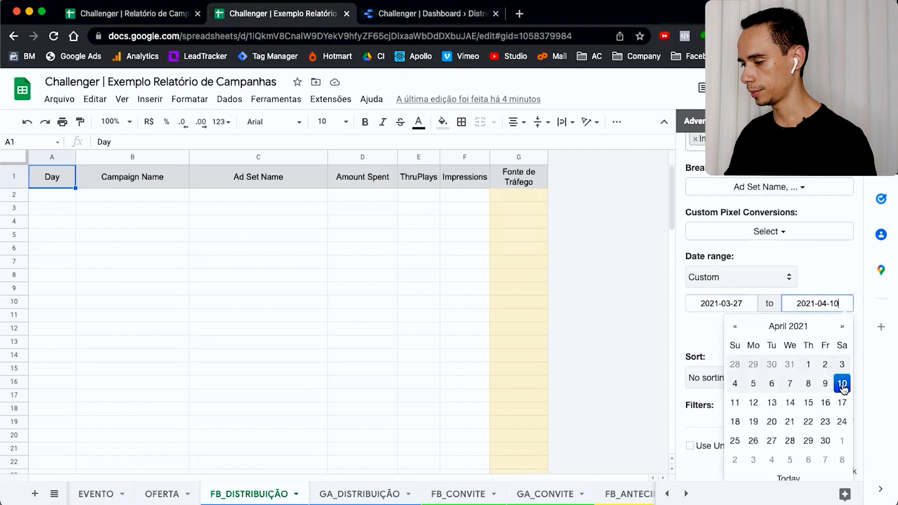
left_click(857, 290)
Sort the report by Day.
scroll(829, 282, "down", 4)
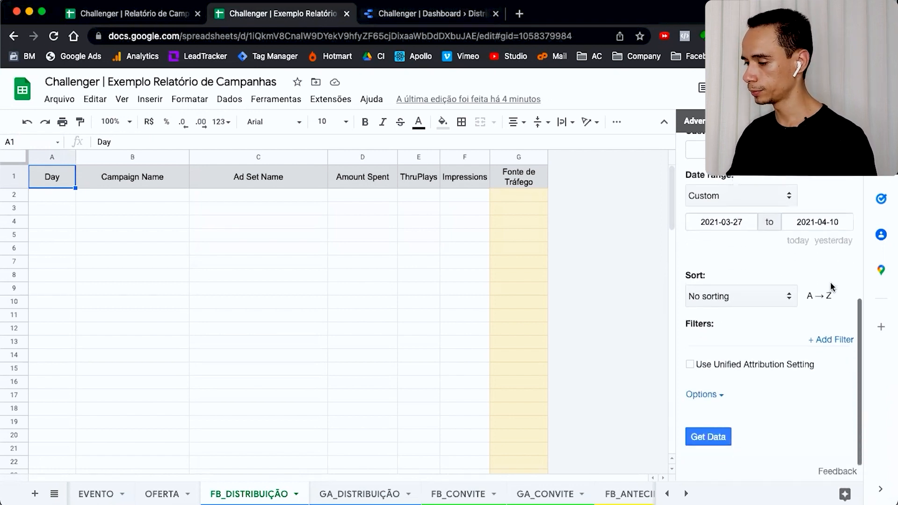
left_click(773, 297)
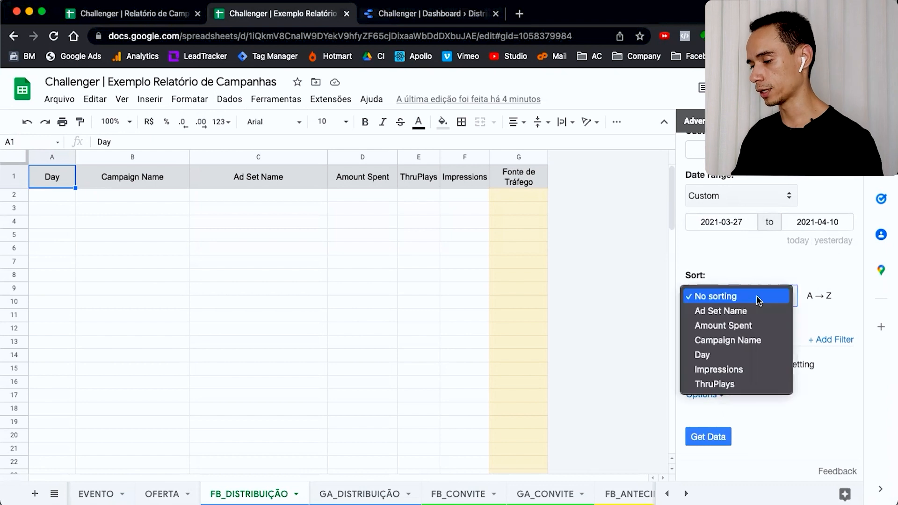
left_click(735, 356)
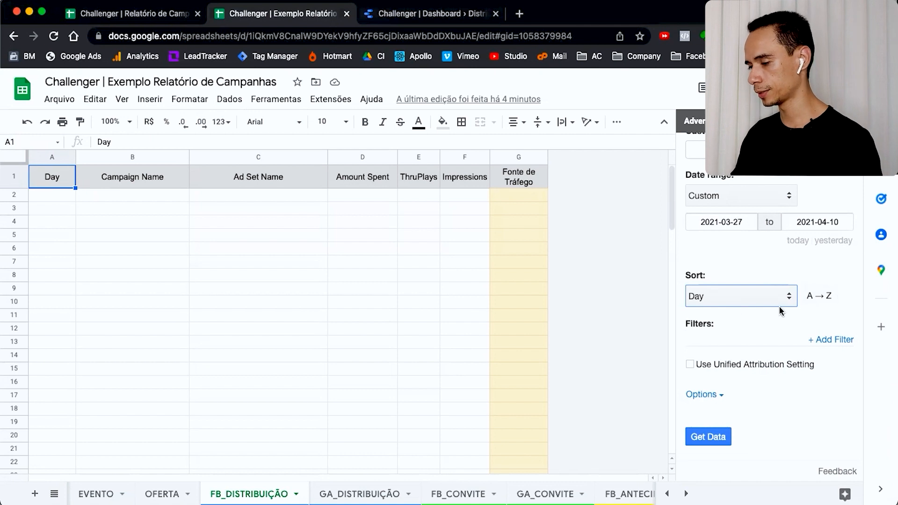
Add a report filter for Campaign Name containing "JLF1 | DISTRIBUIÇÃO".
scroll(780, 310, "down", 1)
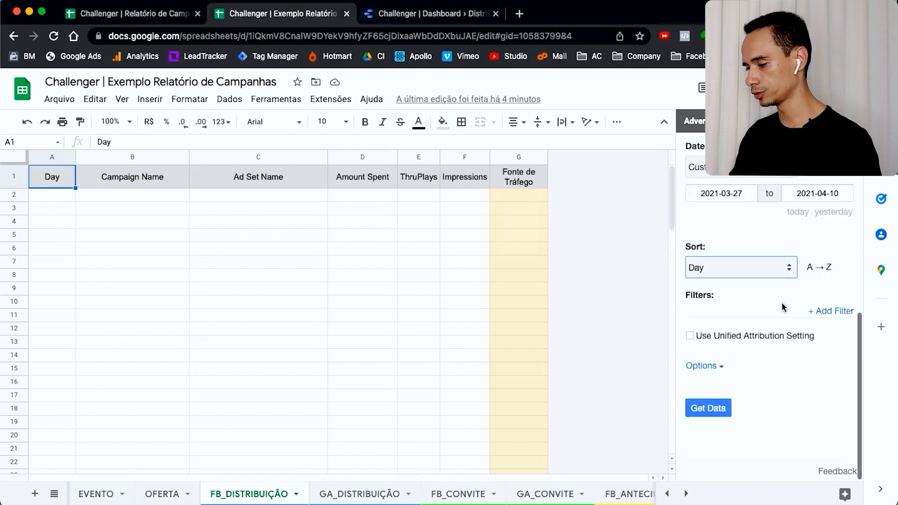
left_click(835, 312)
left_click(745, 335)
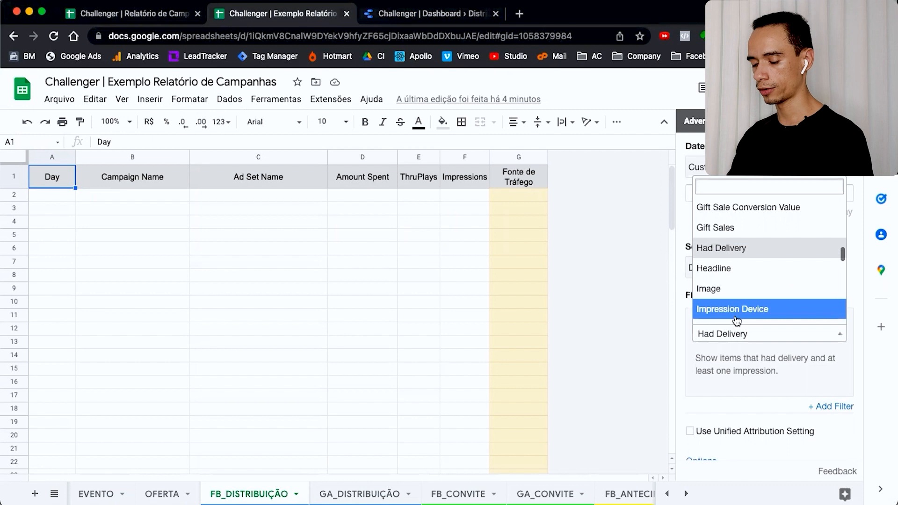
type("camp")
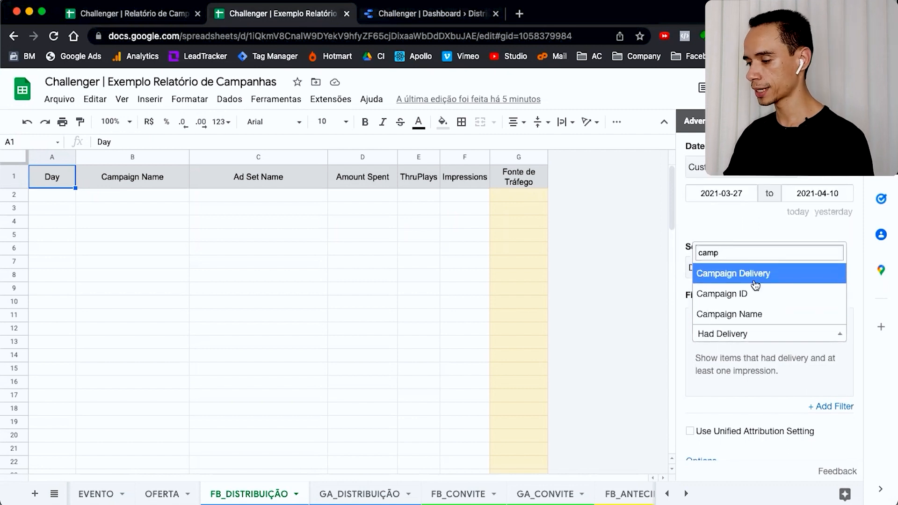
left_click(755, 314)
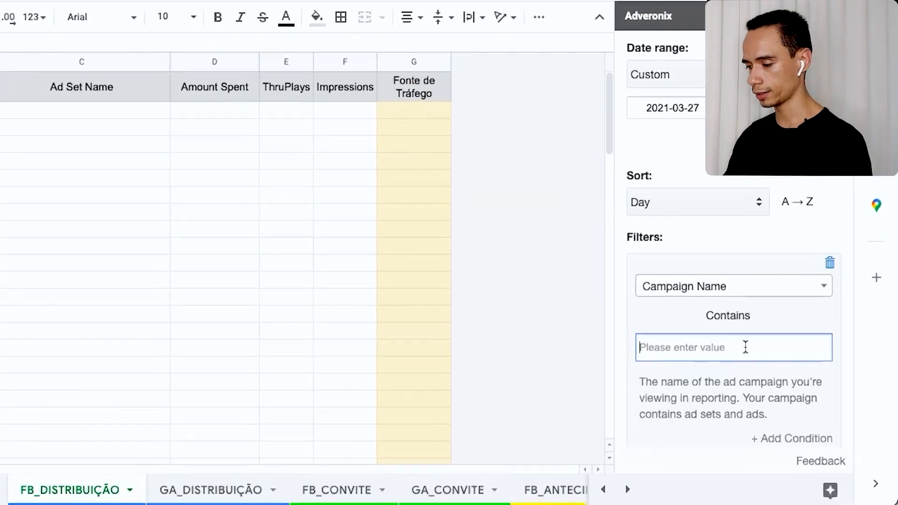
type("JL")
type("F1")
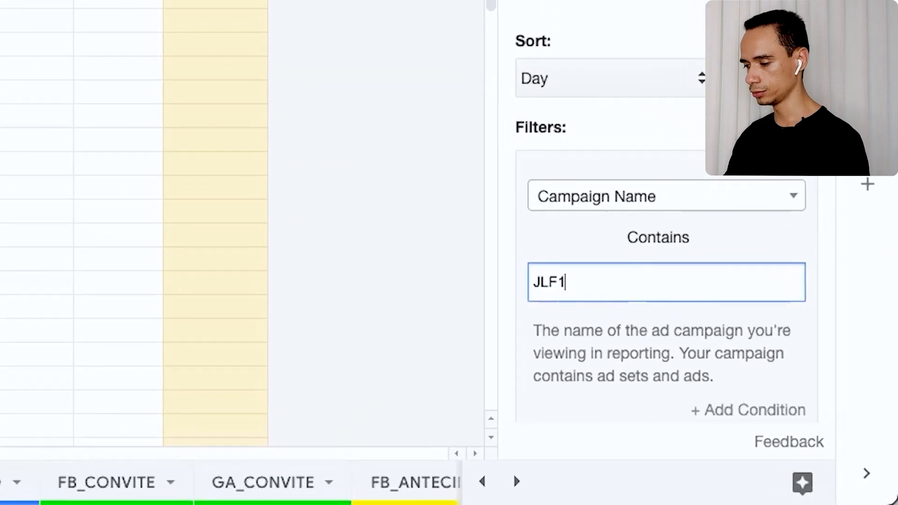
type(" | ID")
key("BackSpace")
key("BackSpace")
type("DIS")
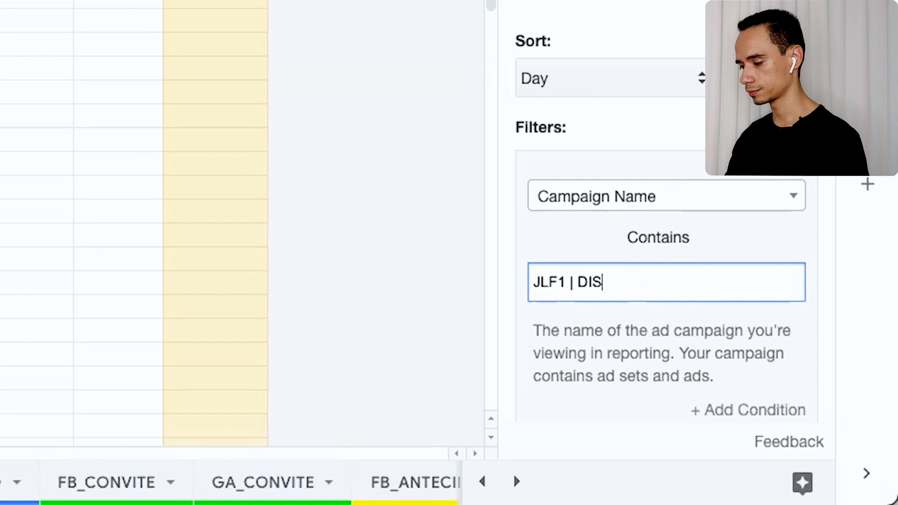
type("TRIBUIÇÃO")
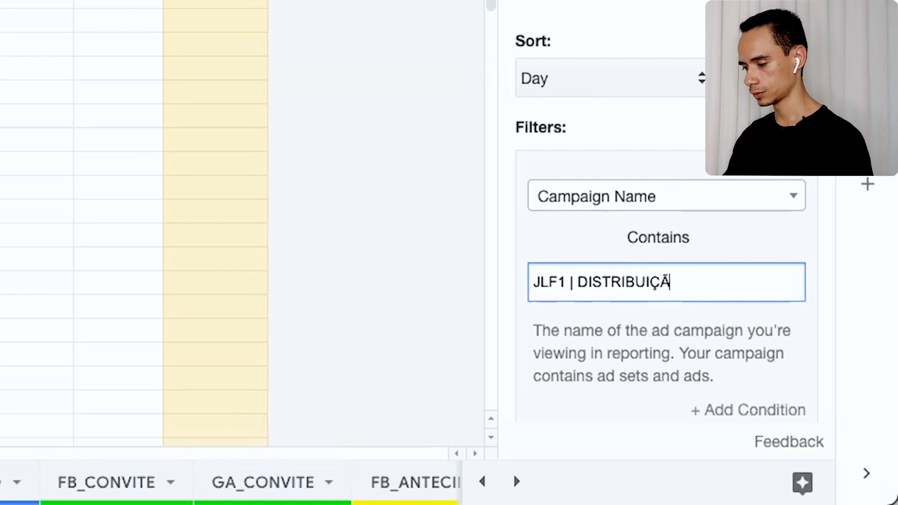
left_click(823, 274)
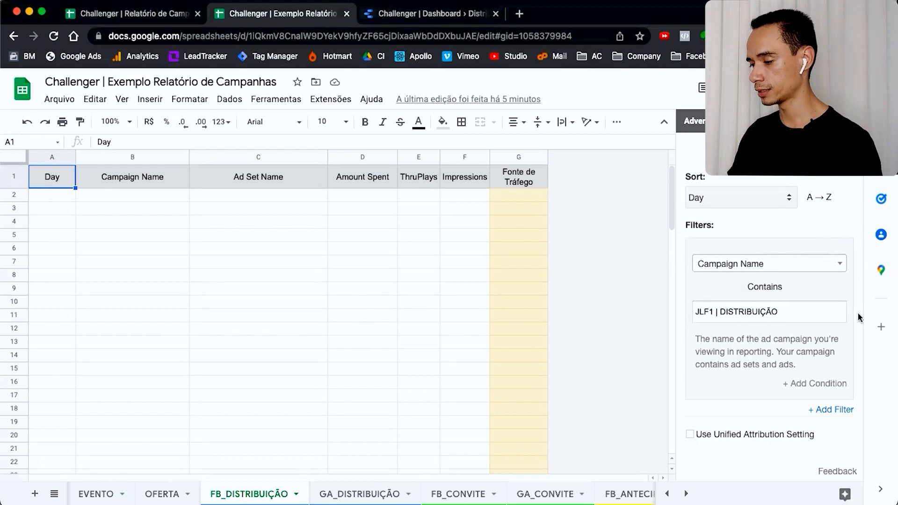
Set the report's options to store its data in the FB_DISTRIBUIÇÃO sheet.
scroll(859, 320, "down", 2)
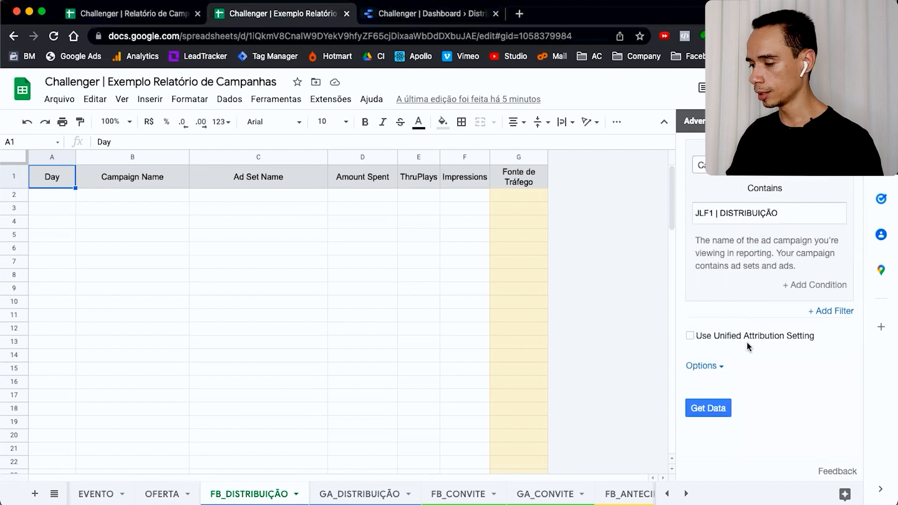
left_click(716, 374)
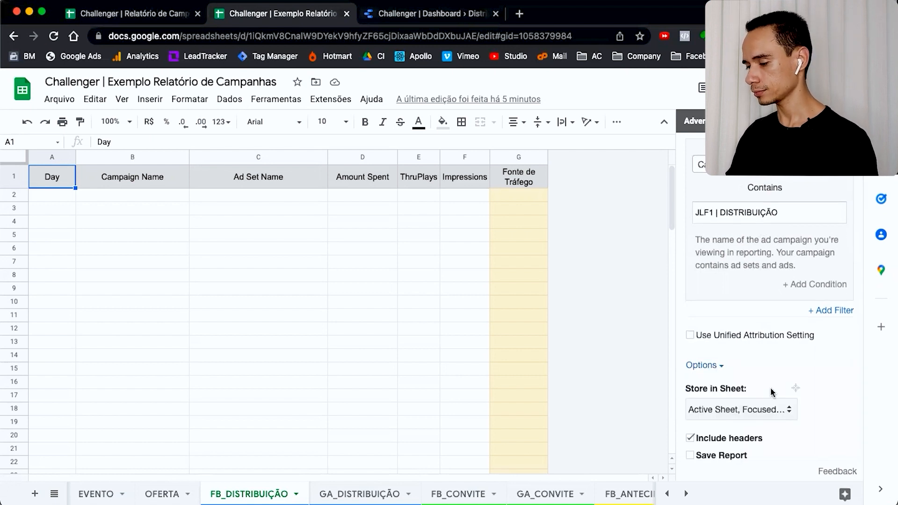
scroll(771, 387, "down", 2)
left_click(744, 323)
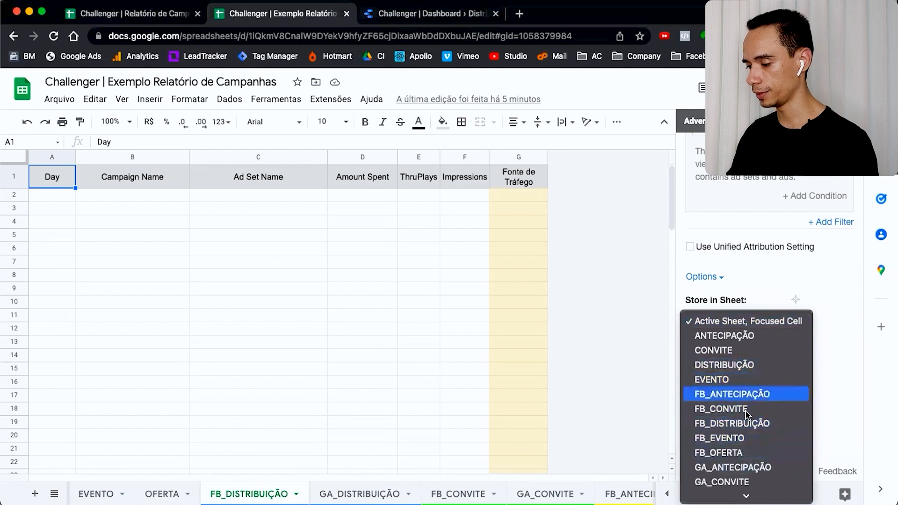
left_click(745, 423)
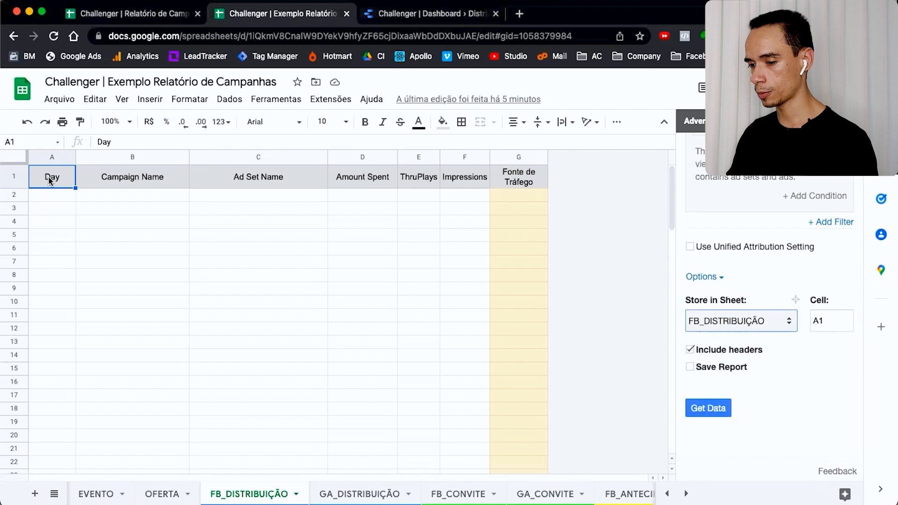
Have the report saved under the name FB_DISTRIBUIÇÃO and fetch its data into the sheet.
left_click(731, 368)
left_click(721, 386)
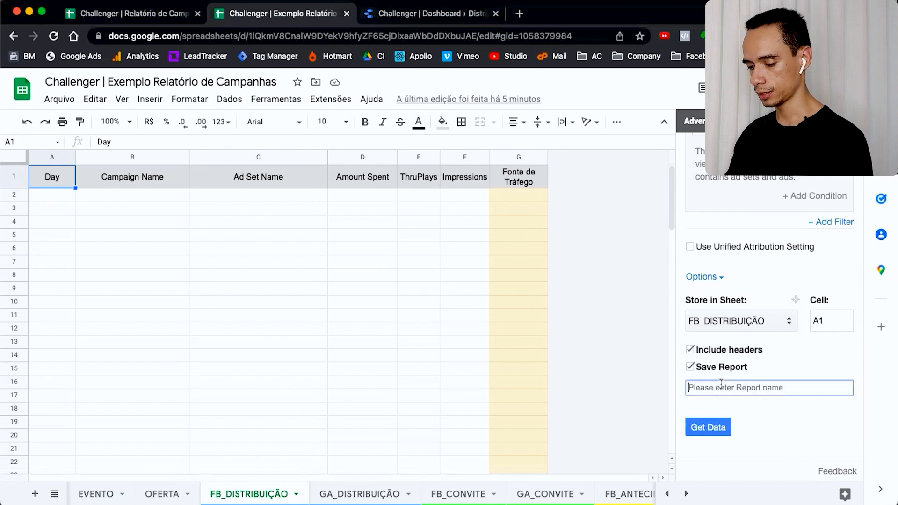
type("fb_DE")
key("BackSpace")
type("ISTRIBUIÇÃO")
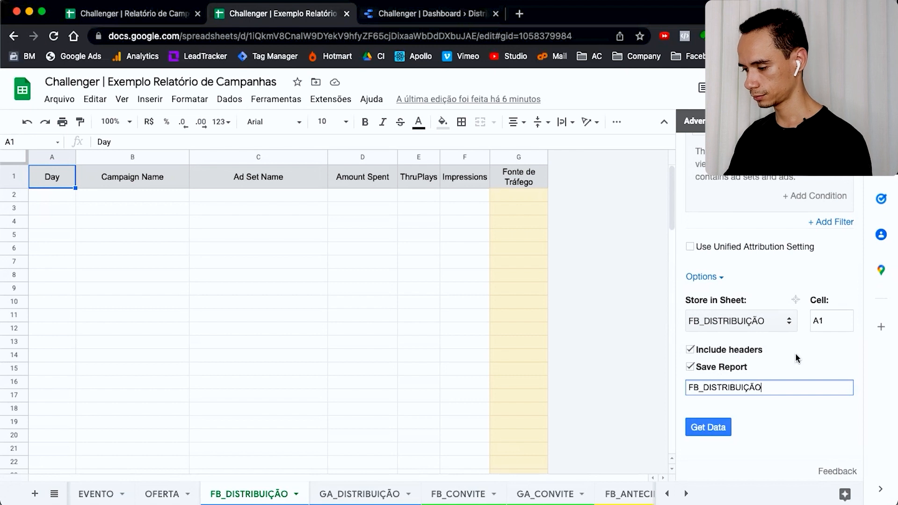
left_click(706, 429)
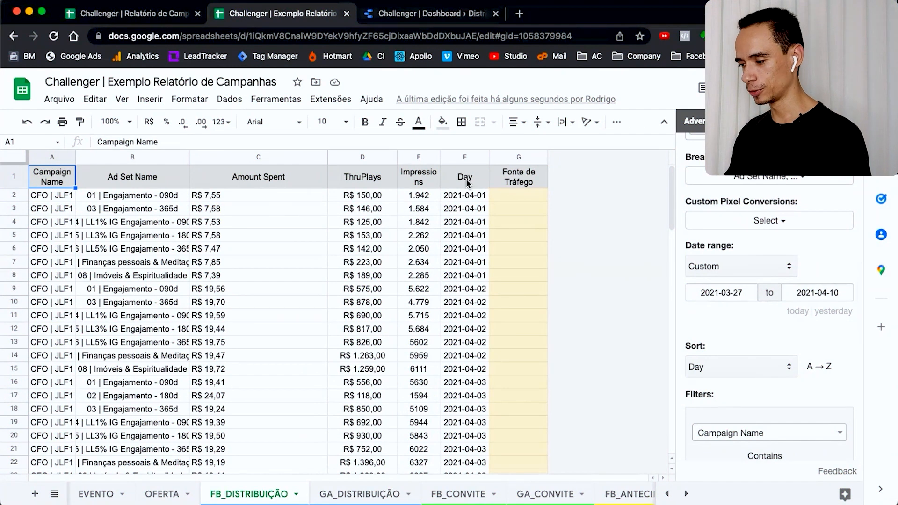
Move Day to the first place in the report's fields and fetch the data again.
scroll(769, 286, "up", 4)
left_click_drag(769, 291, 704, 258)
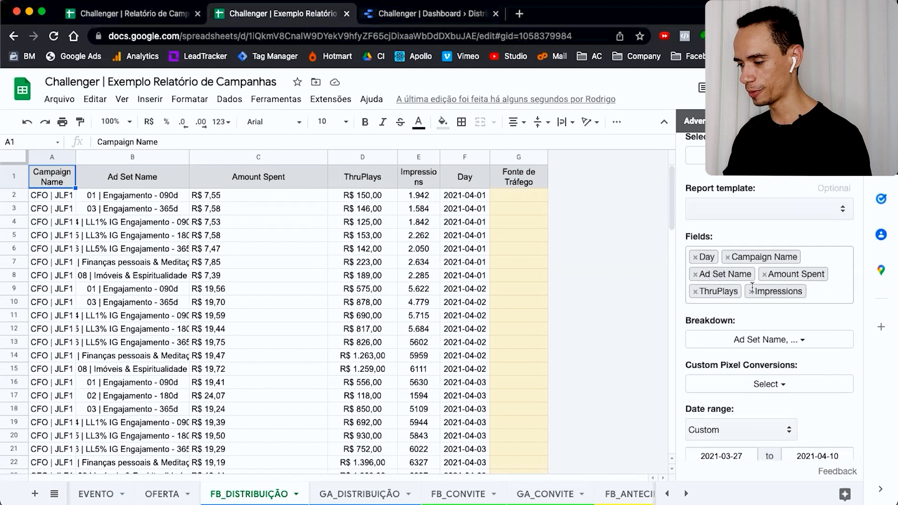
scroll(809, 311, "down", 5)
scroll(796, 323, "down", 6)
left_click(719, 410)
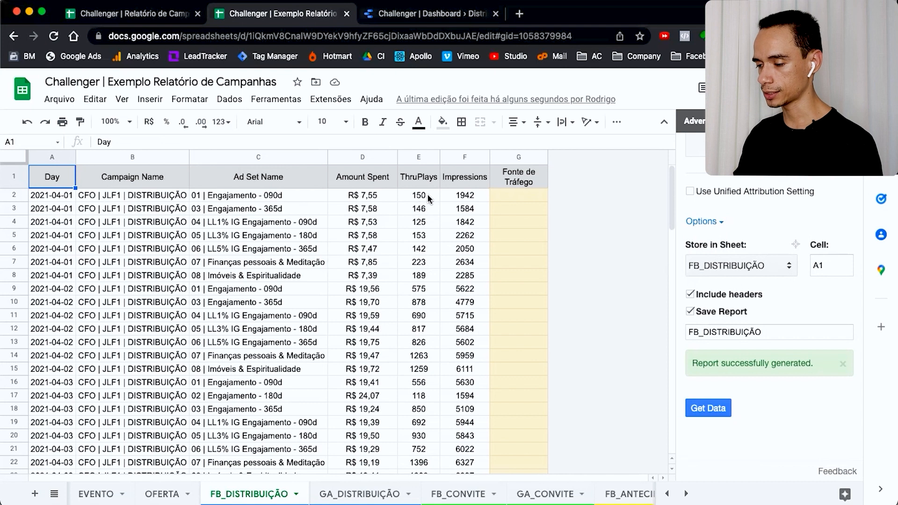
Enter "Facebook Ads" as the Fonte de Tráfego in cell G2.
left_click(520, 196)
type("FACE")
key("BackSpace")
key("BackSpace")
key("BackSpace")
type("acebook Ads")
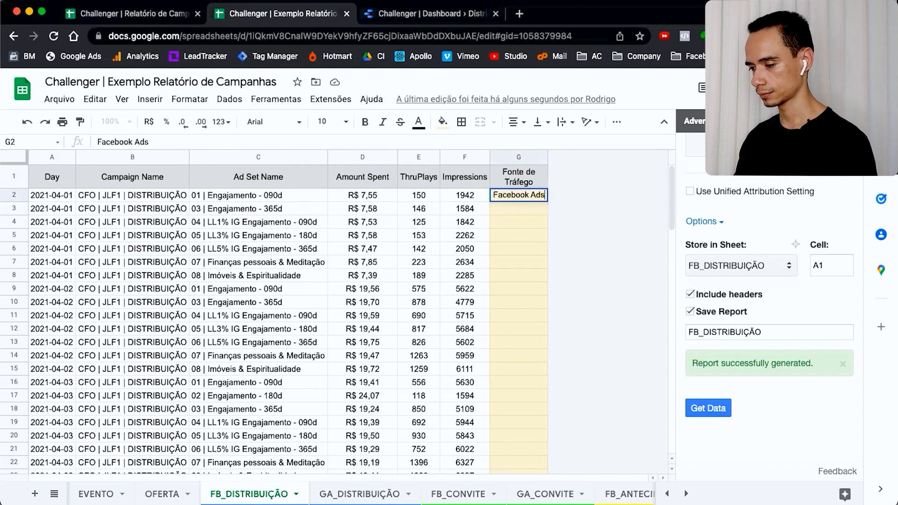
key("Return")
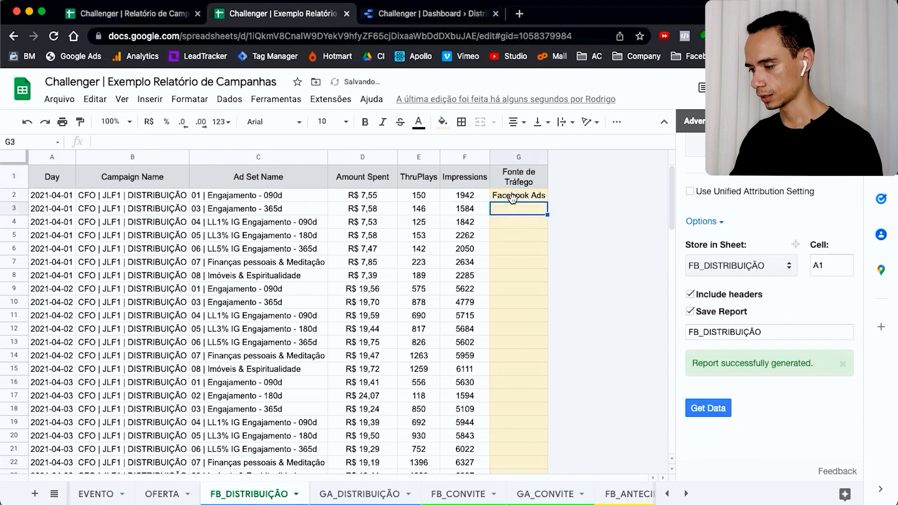
Fill the Facebook Ads value from G2 down the Fonte de Tráfego column to row 79.
left_click(530, 198)
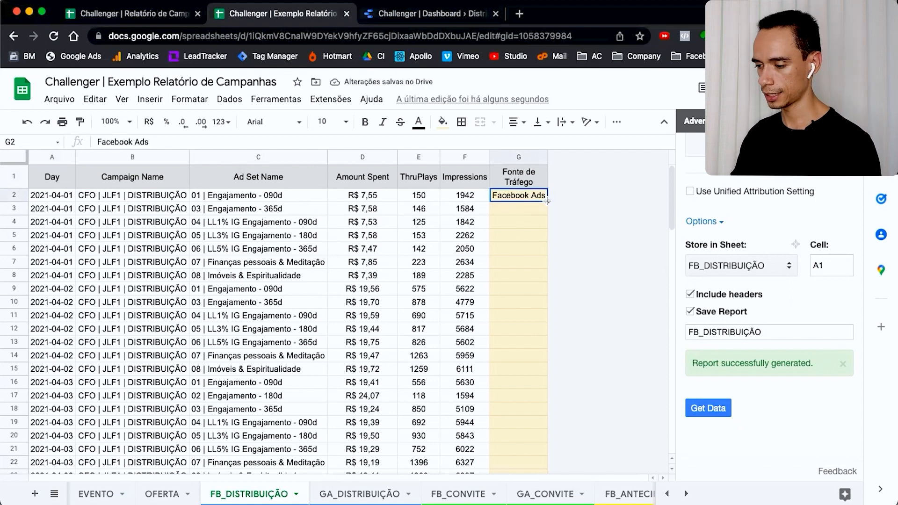
left_click_drag(546, 233, 530, 169)
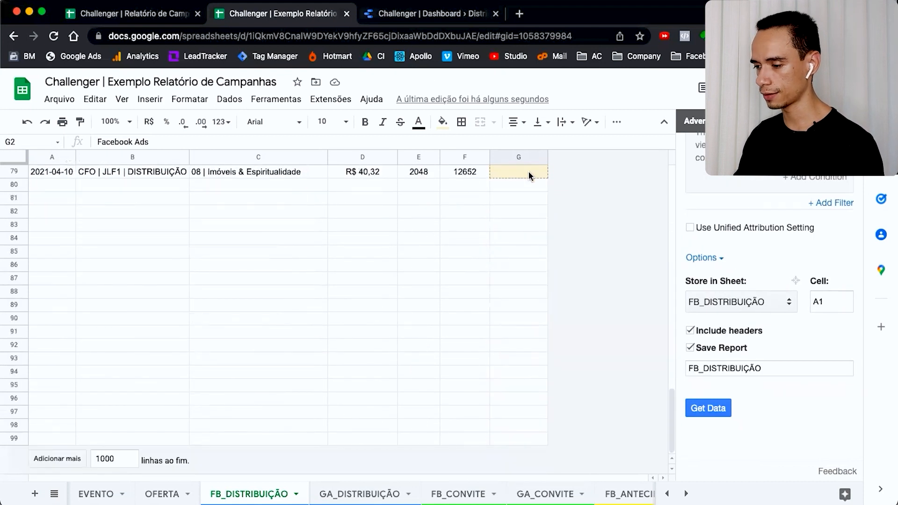
left_click(515, 225)
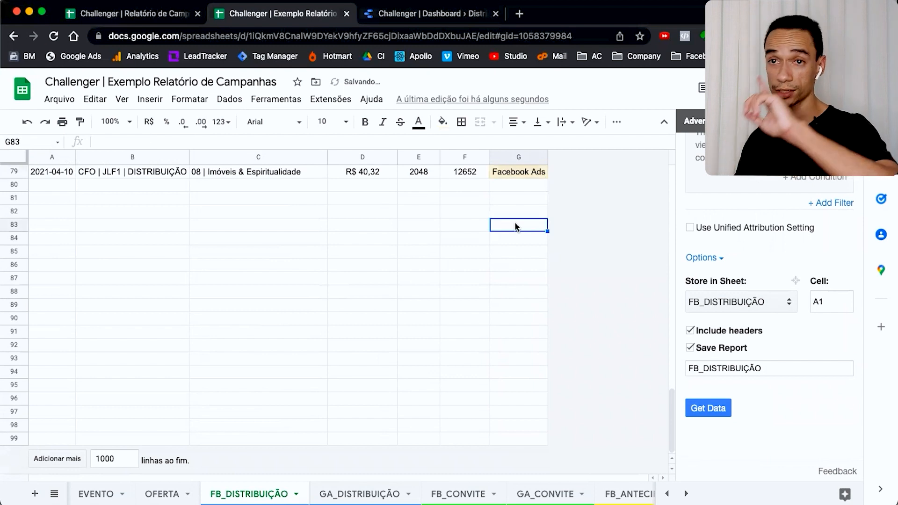
Open the GA_DISTRIBUIÇÃO sheet, check its column headers and select header cell A1.
scroll(514, 225, "up", 20)
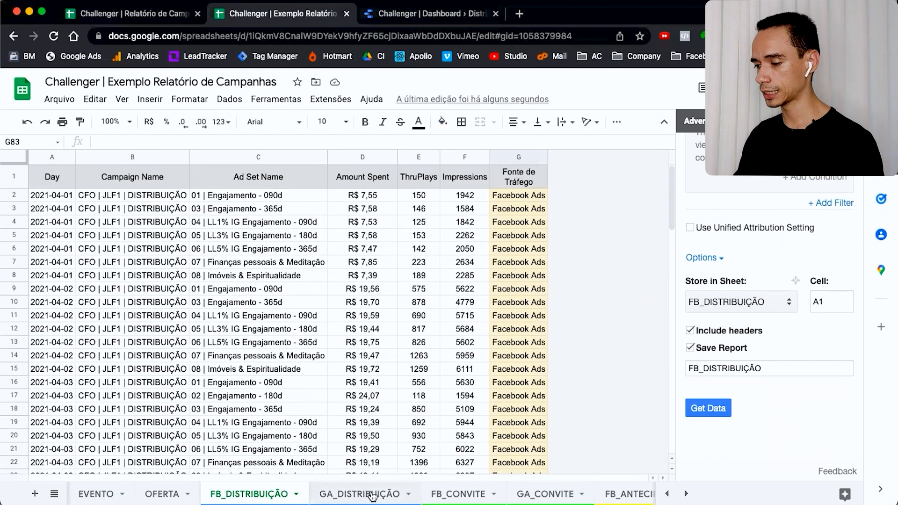
left_click(355, 497)
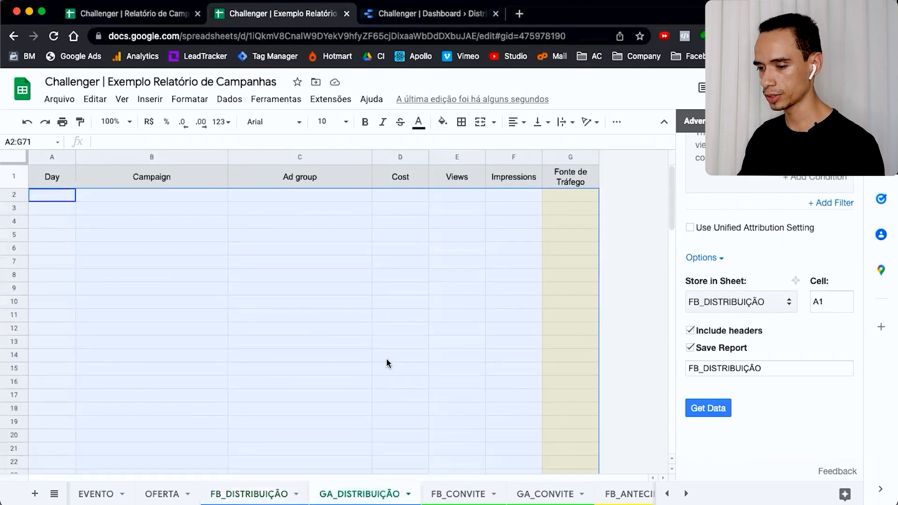
key("Up")
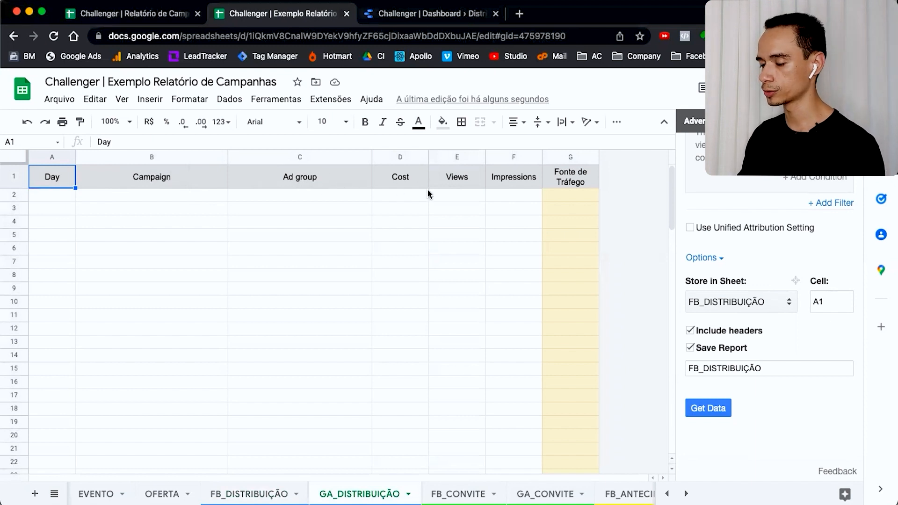
left_click(464, 178)
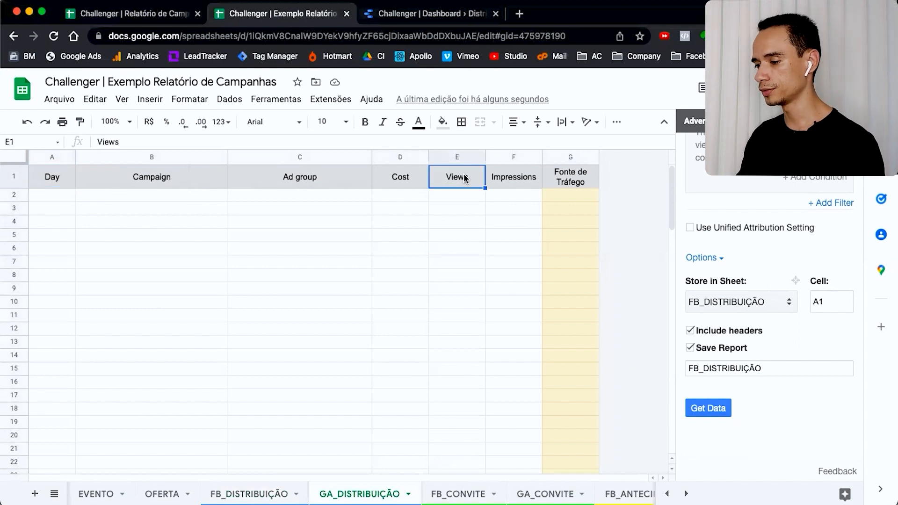
left_click(517, 178)
left_click(571, 177)
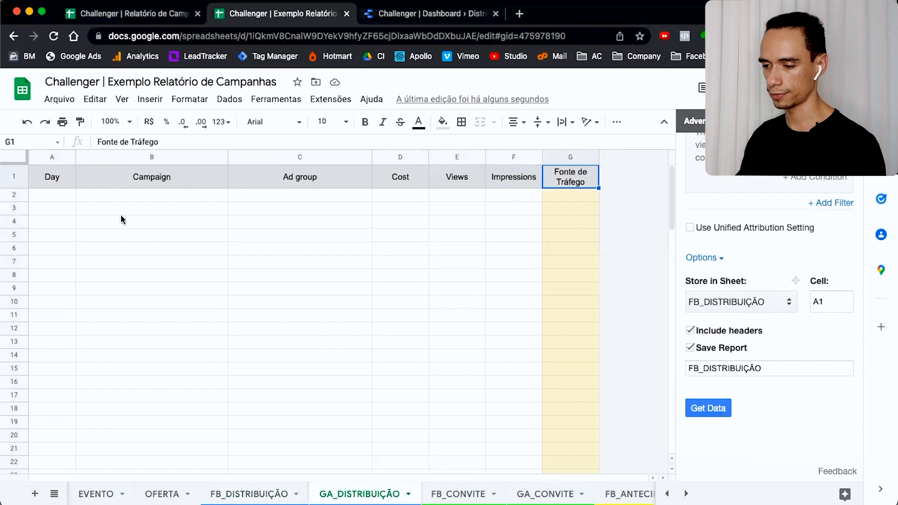
left_click(54, 178)
Start a new Google Ads report in the Adveronix add-on and select the customer account to report on.
scroll(792, 261, "up", 10)
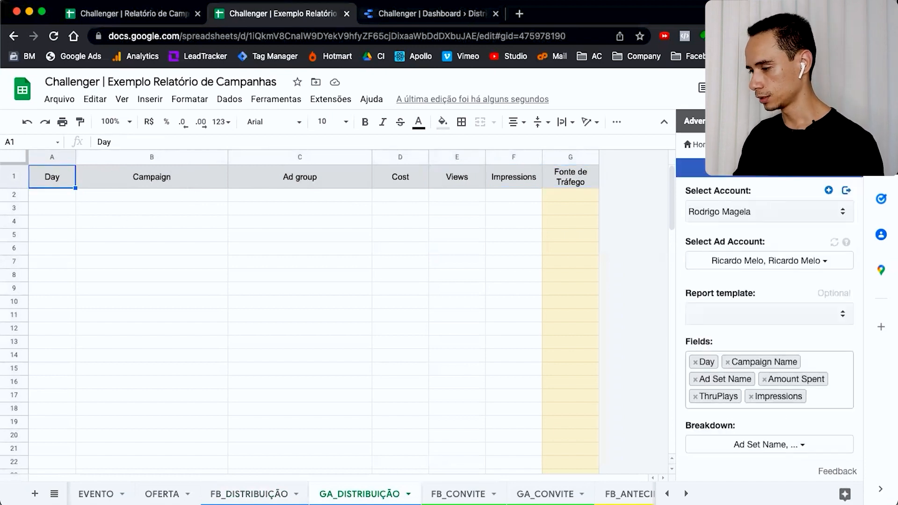
left_click(704, 145)
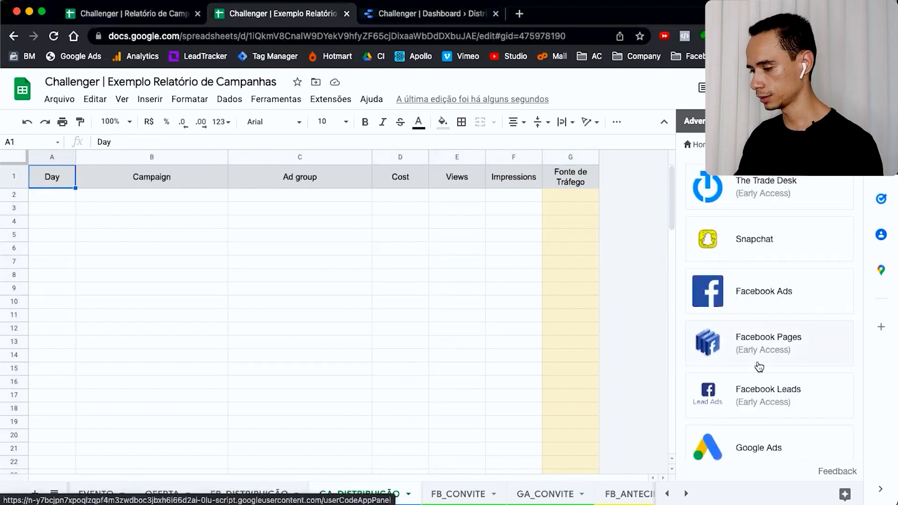
scroll(786, 377, "up", 1)
left_click(774, 471)
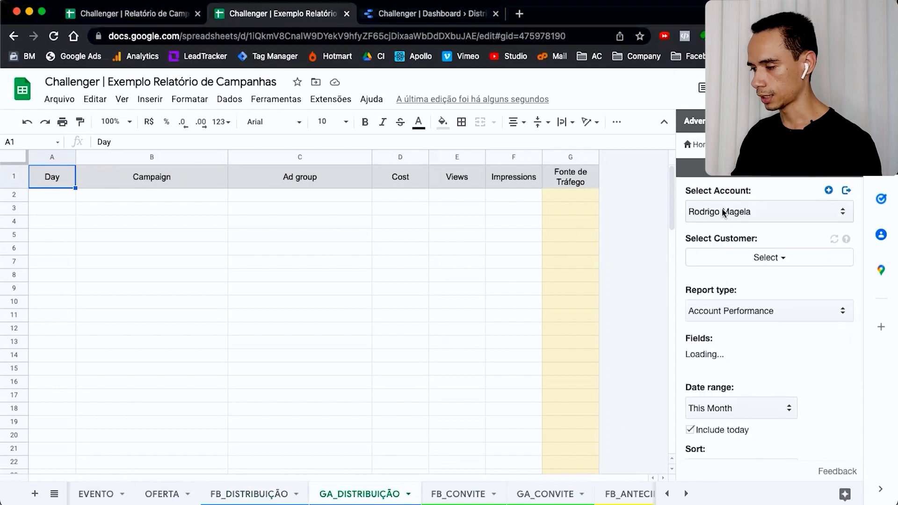
left_click(750, 257)
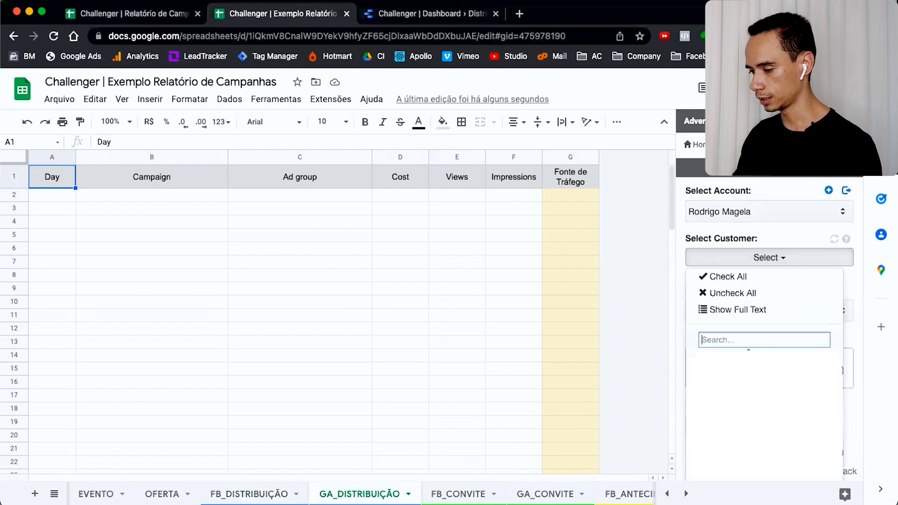
scroll(767, 304, "down", 1)
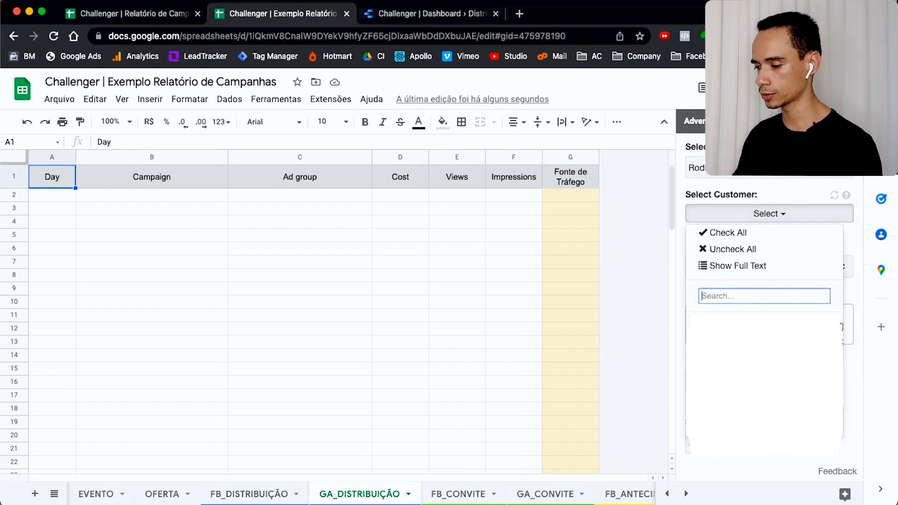
left_click(860, 262)
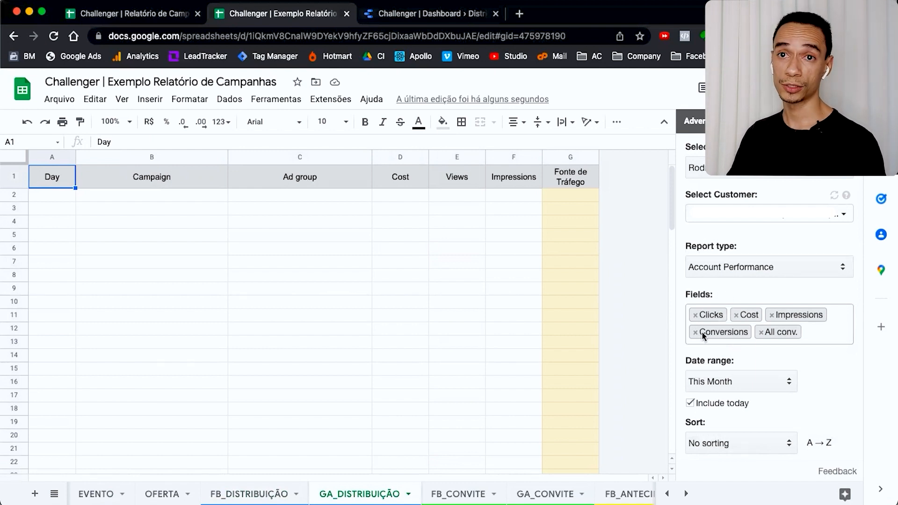
Set the report type to Ad Group Performance and remove all of its default fields.
left_click(719, 271)
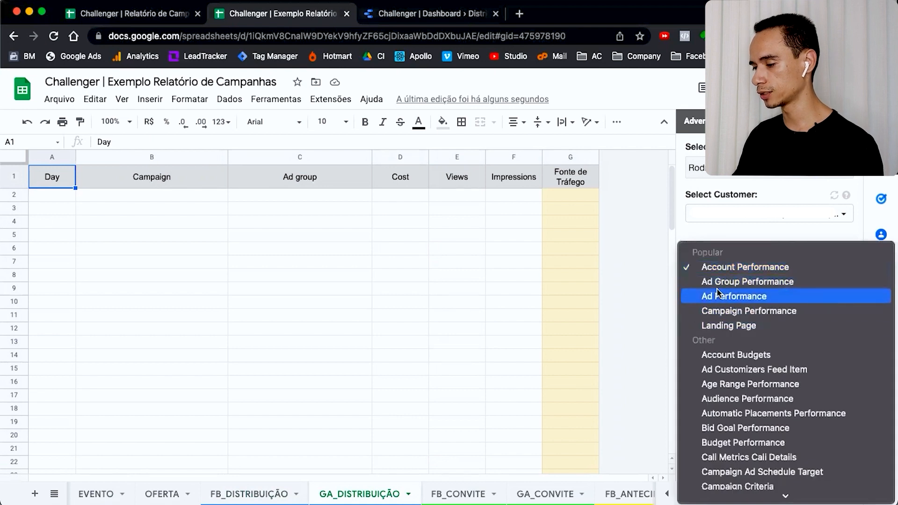
left_click(739, 282)
left_click(777, 360)
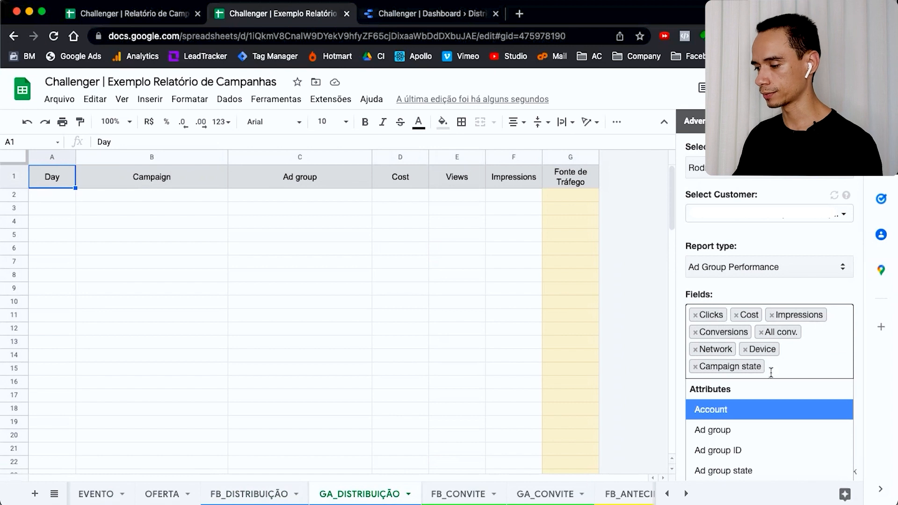
key("BackSpace")
key("BackSpace")
key("BackSpace")
key("BackSpace")
key("BackSpace")
key("BackSpace")
key("BackSpace")
key("BackSpace")
key("BackSpace")
key("BackSpace")
key("BackSpace")
key("BackSpace")
key("BackSpace")
key("BackSpace")
key("BackSpace")
key("BackSpace")
key("BackSpace")
key("BackSpace")
key("BackSpace")
key("BackSpace")
key("BackSpace")
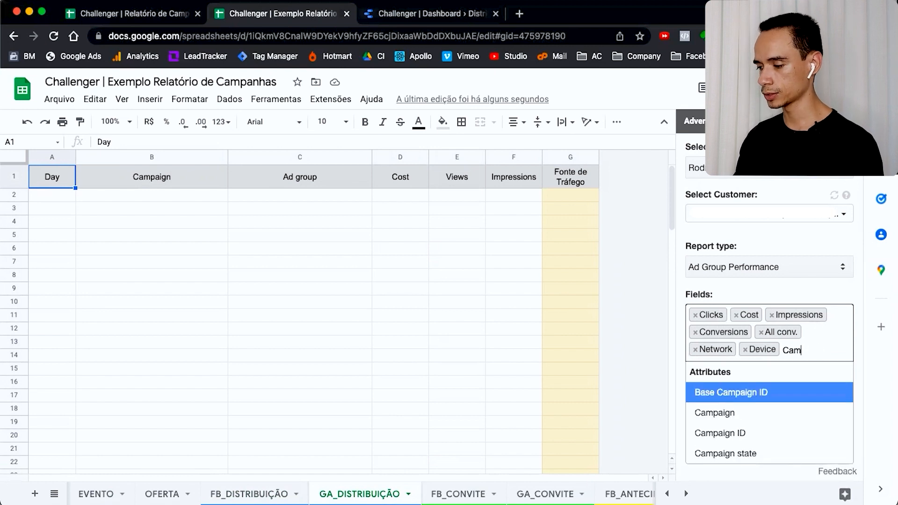
key("BackSpace")
key("BackSpace")
key("BackSpace")
key("BackSpace")
key("BackSpace")
key("BackSpace")
key("BackSpace")
key("BackSpace")
key("BackSpace")
key("BackSpace")
key("BackSpace")
key("BackSpace")
key("BackSpace")
key("BackSpace")
key("BackSpace")
key("BackSpace")
key("BackSpace")
key("BackSpace")
key("BackSpace")
key("BackSpace")
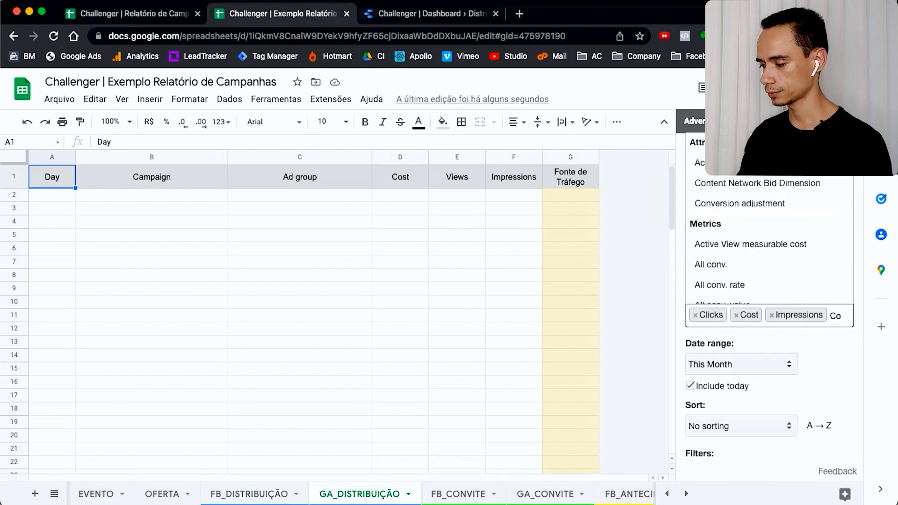
type("c")
key("BackSpace")
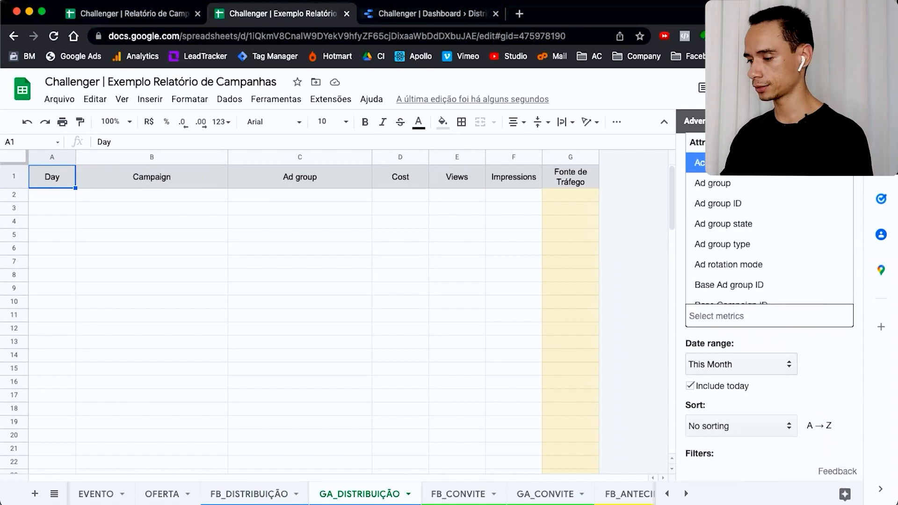
Add Day, Campaign and Ad group, in that order, as the report's fields.
type("day")
left_click(746, 212)
key("BackSpace")
key("BackSpace")
key("BackSpace")
type("camp")
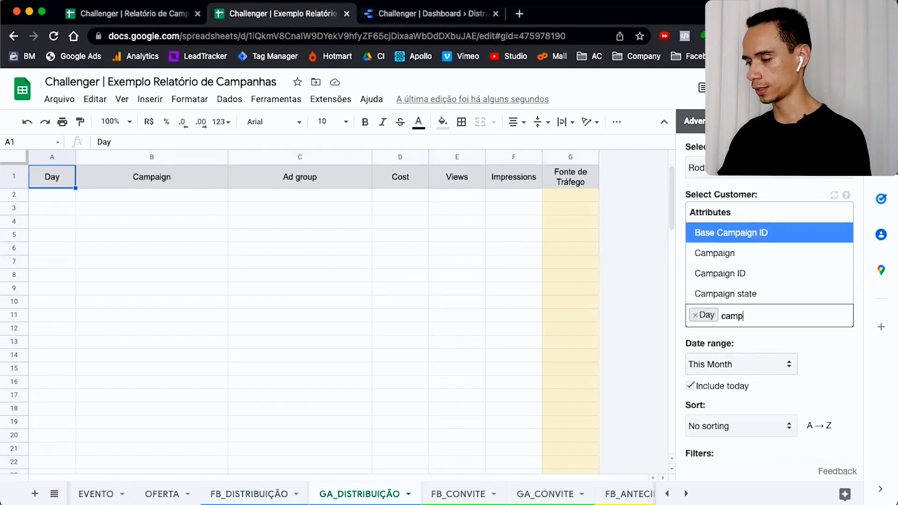
left_click(752, 255)
type("ad g")
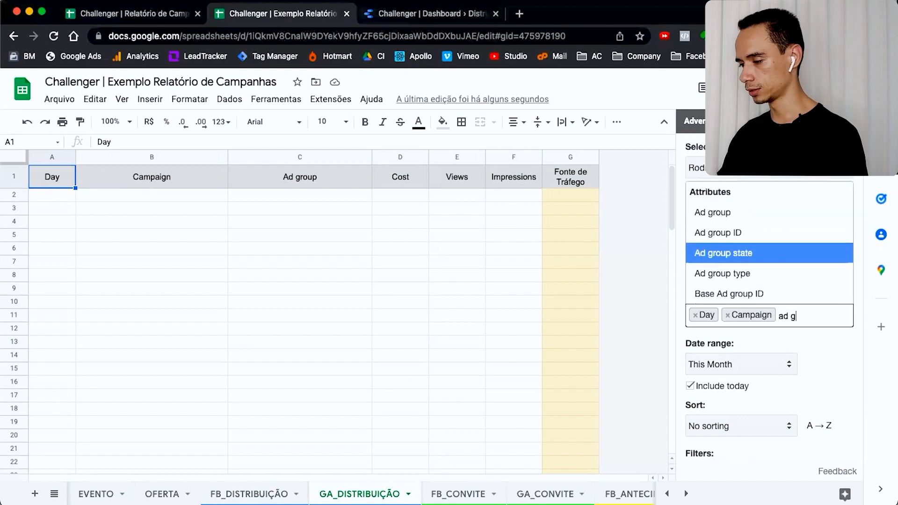
left_click(733, 210)
Complete the report's fields with the metrics Cost, Views and Impressions.
double_click(747, 332)
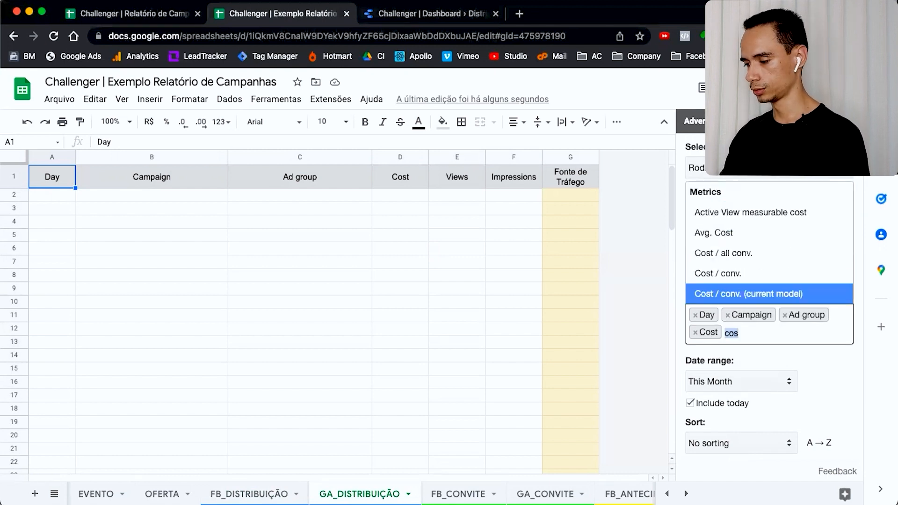
type("vie")
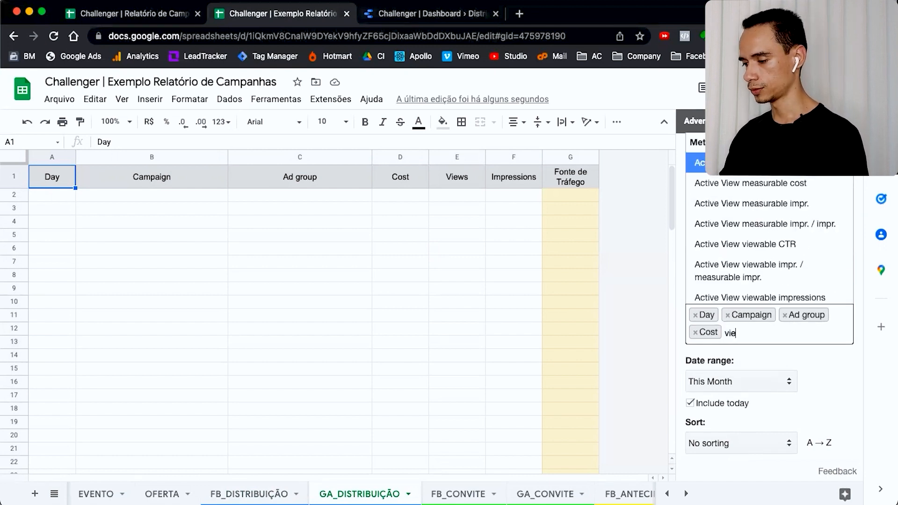
type("w")
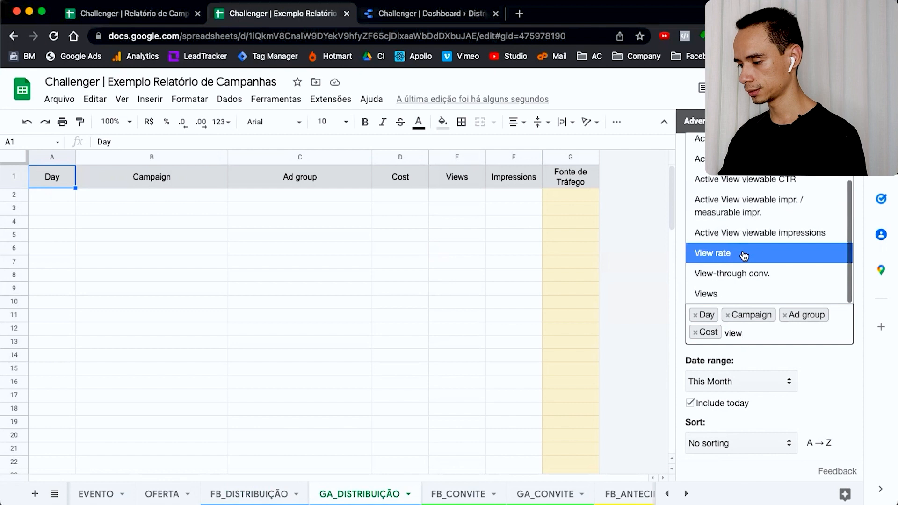
left_click(732, 291)
type("impre")
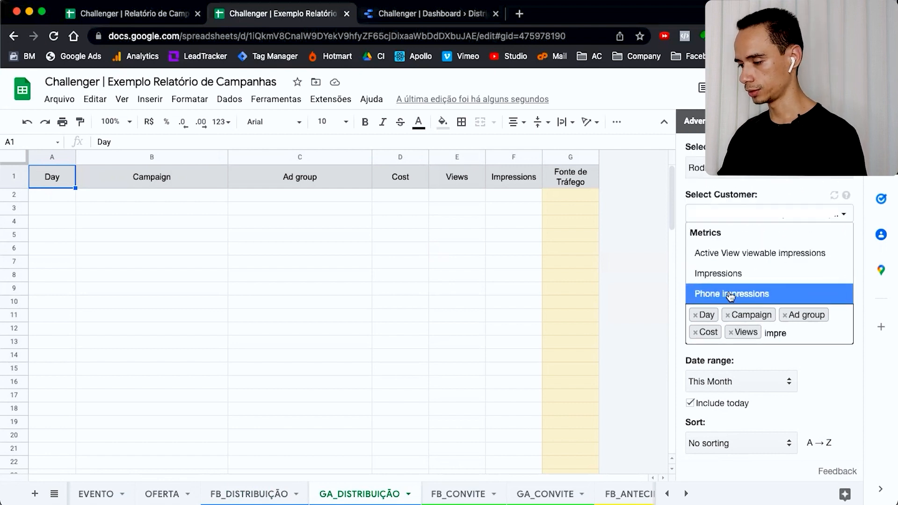
left_click(718, 273)
Switch the report to a custom date range with 2021-03-27 as the start date.
scroll(730, 304, "down", 2)
left_click(720, 332)
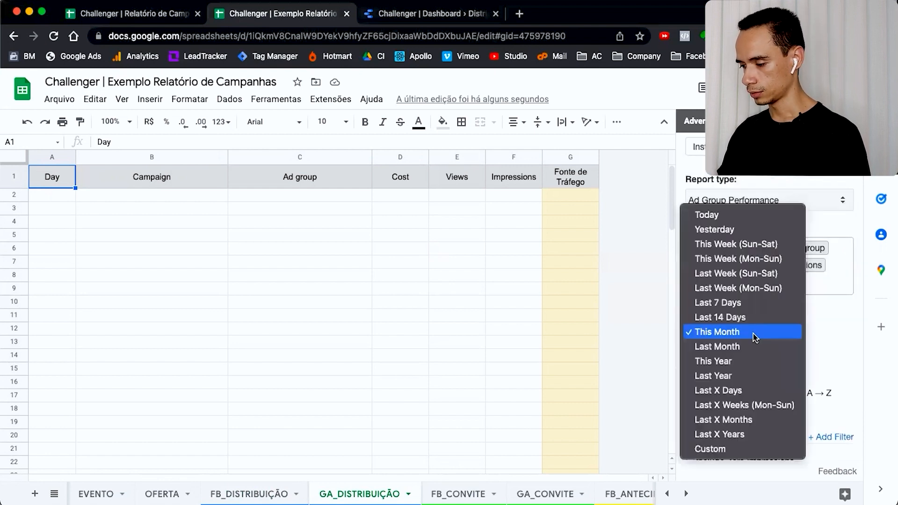
left_click(739, 450)
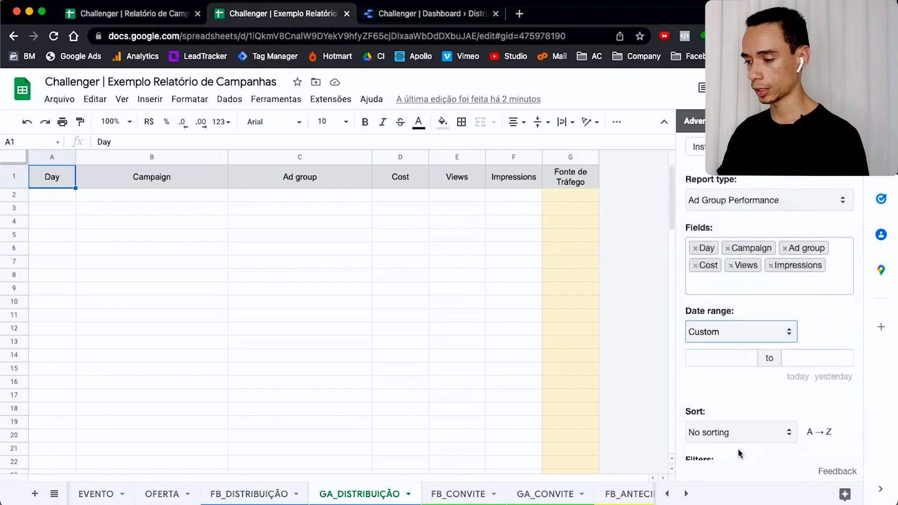
left_click(726, 358)
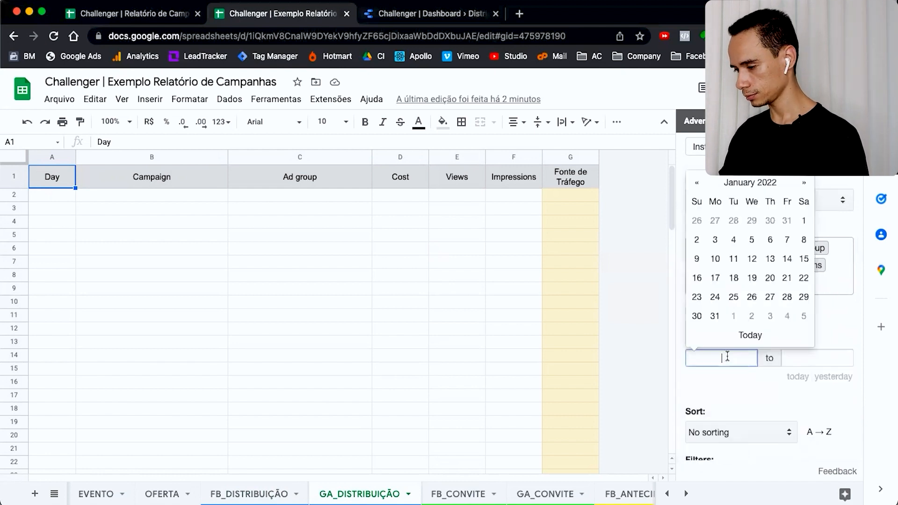
left_click(741, 185)
left_click(698, 201)
left_click(698, 201)
left_click(798, 200)
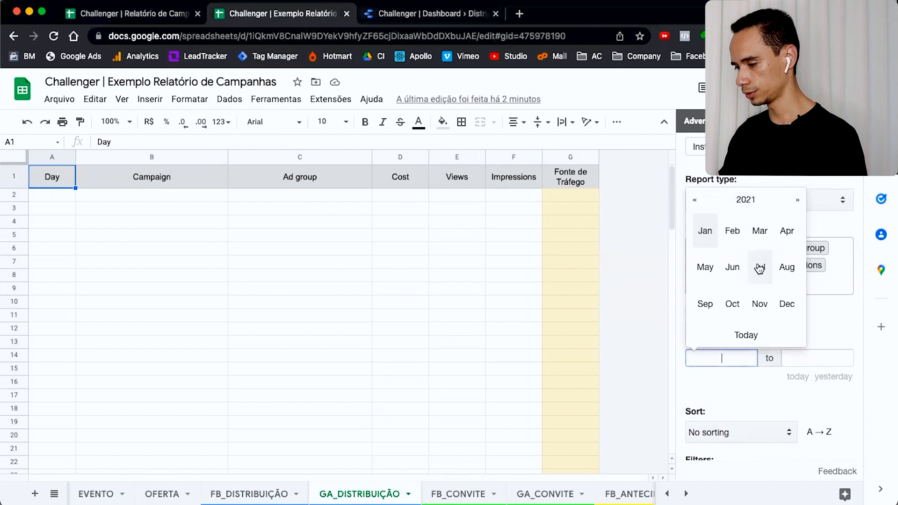
left_click(760, 231)
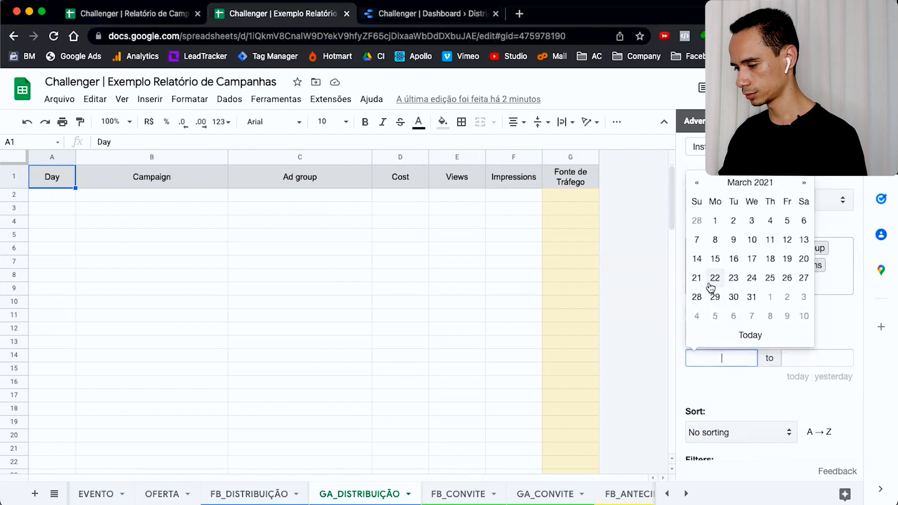
left_click(803, 278)
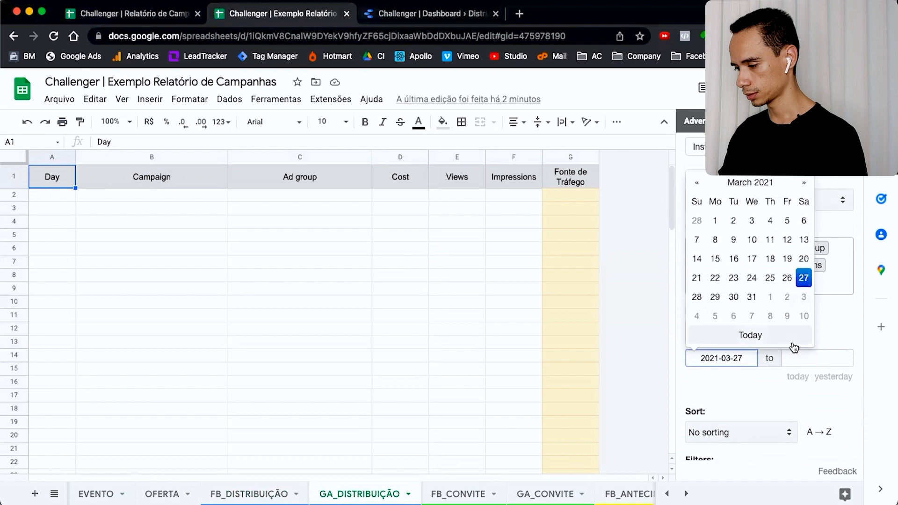
Set the end date of the custom range to 2021-04-10.
left_click(802, 359)
left_click(793, 178)
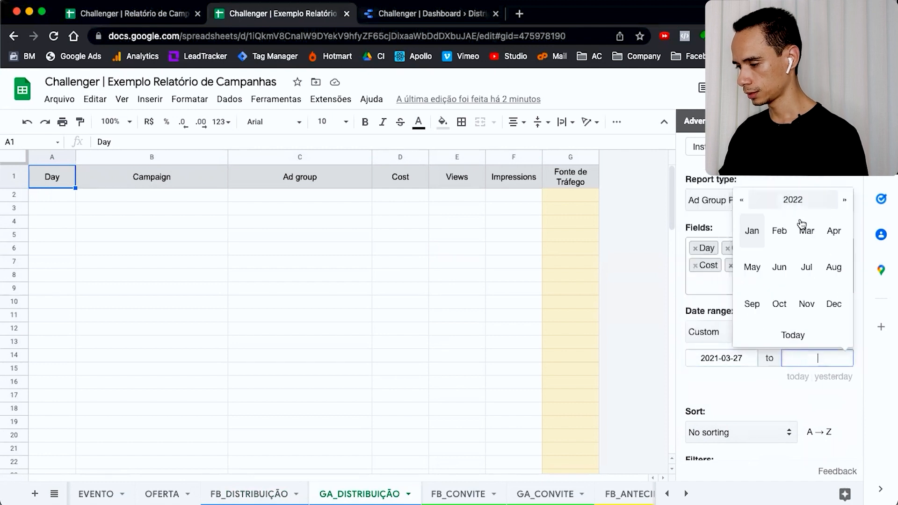
left_click(741, 199)
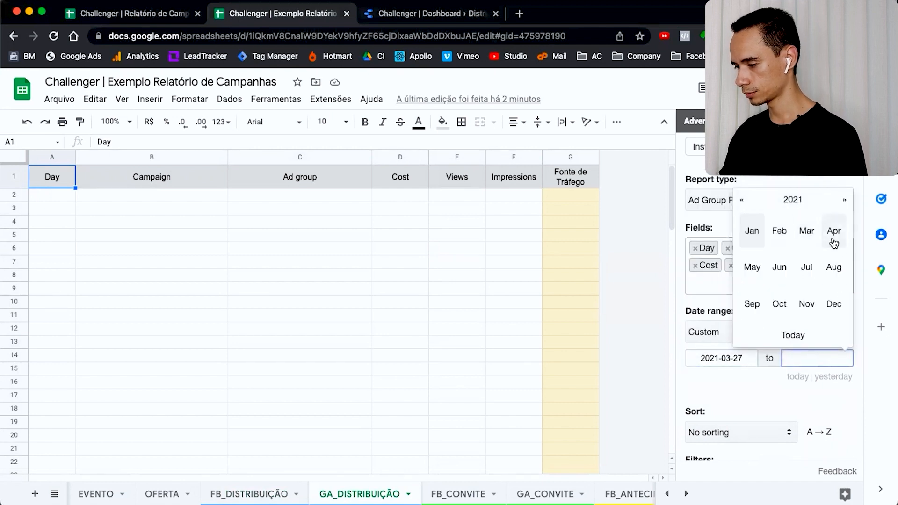
left_click(834, 242)
left_click(842, 240)
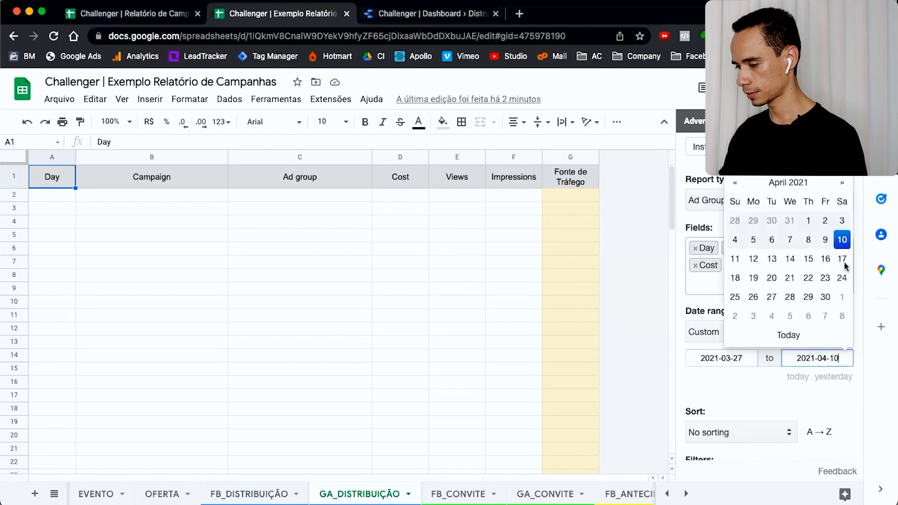
left_click(863, 364)
Sort the Google Ads report by Day in A → Z order.
scroll(788, 381, "down", 3)
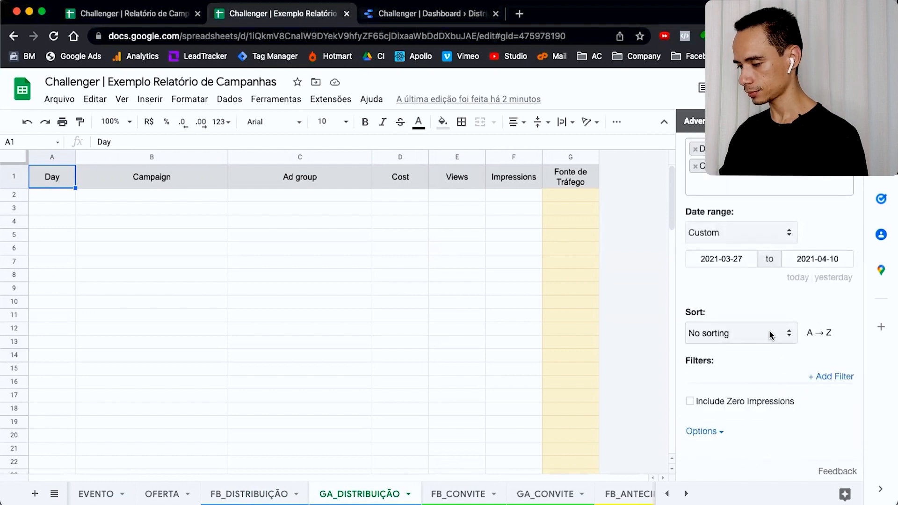
left_click(771, 335)
left_click(730, 389)
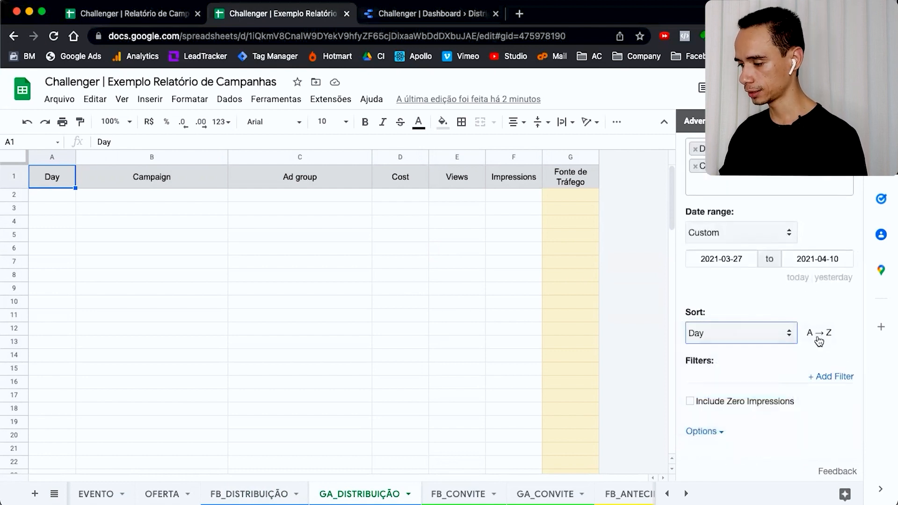
Add a filter to the Google Ads report so that Campaign Contains "JLF1 | DISTRIBUIÇÃO".
scroll(810, 332, "down", 2)
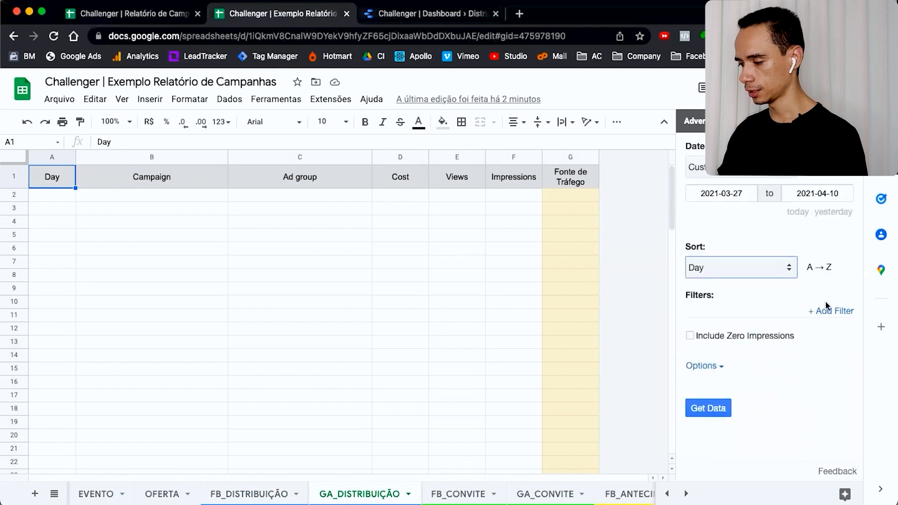
left_click(826, 311)
left_click(764, 341)
type("camp")
left_click(725, 273)
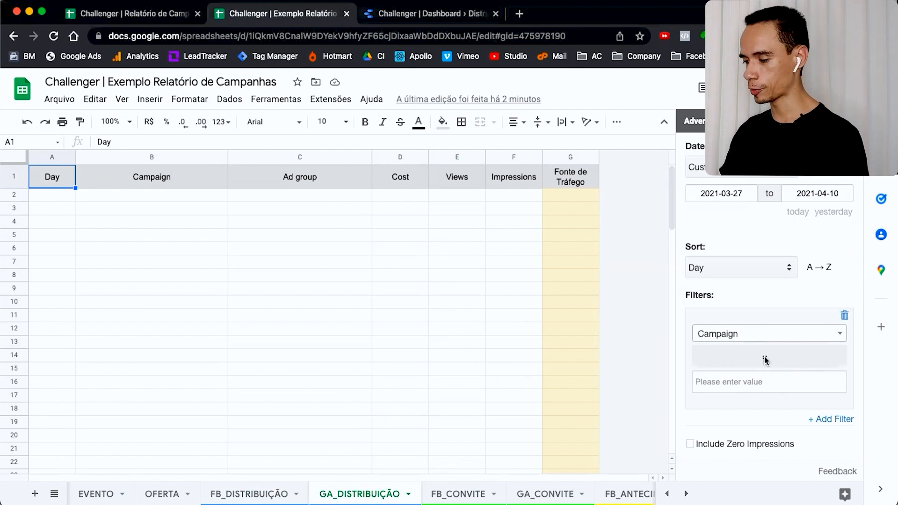
left_click(766, 361)
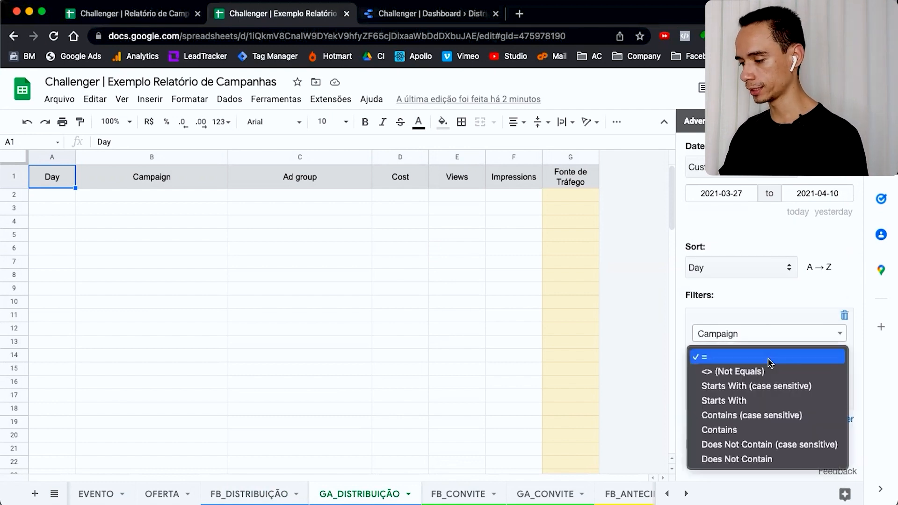
left_click(758, 429)
left_click(758, 382)
type("JLF1 | DISTRIBUIÇÃO")
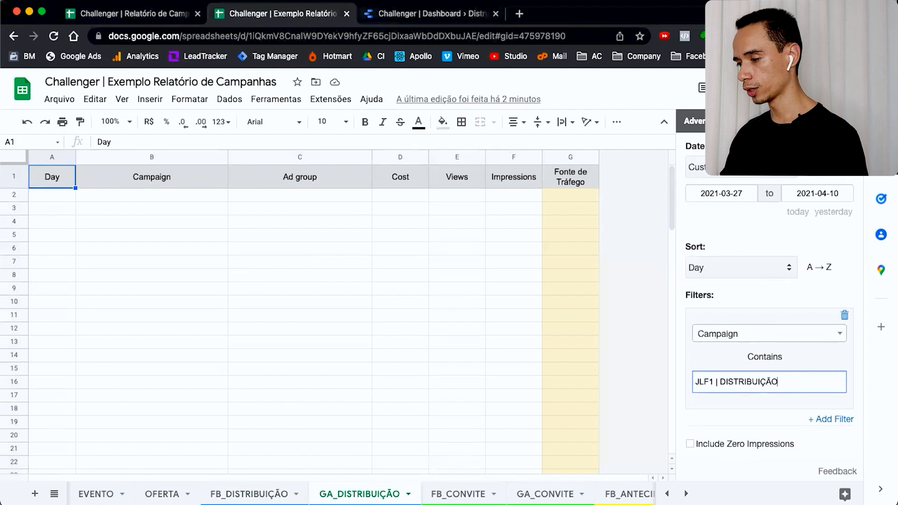
left_click(855, 373)
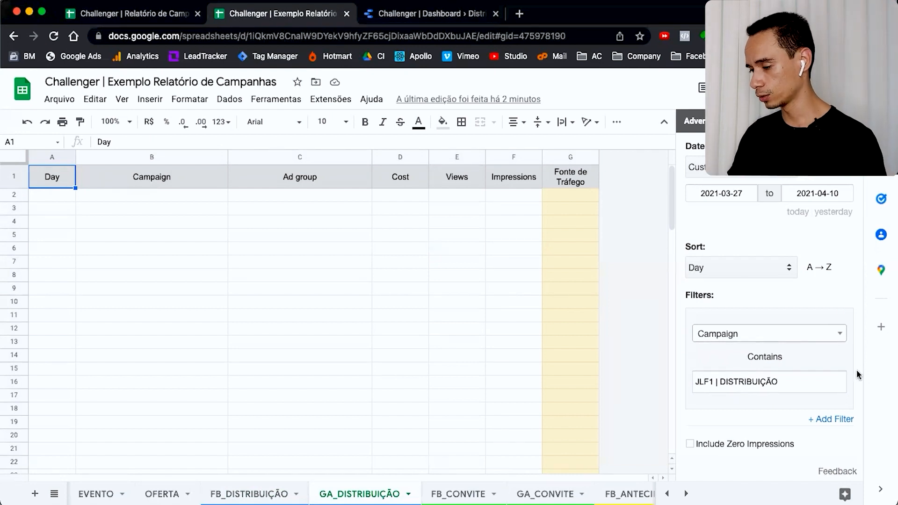
In the report's extra options, choose GA_DISTRIBUIÇÃO as the sheet that stores the data.
scroll(858, 374, "down", 3)
left_click(711, 366)
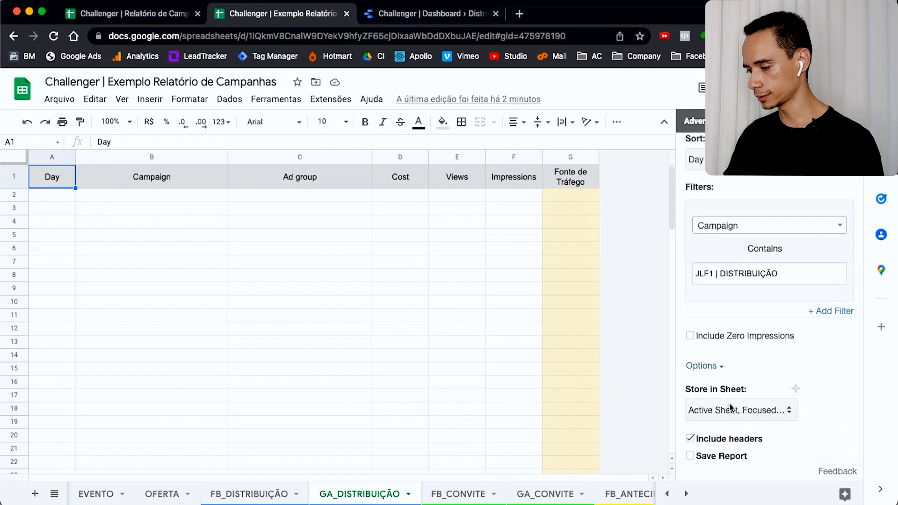
left_click(734, 411)
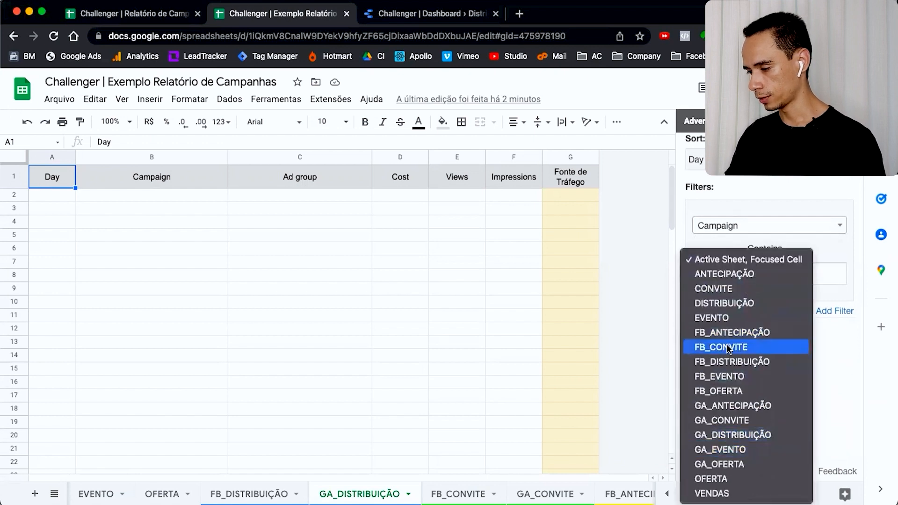
left_click(752, 435)
Enable saving the report under the name GA_DISTRIBUIÇÃO and pull its data into the sheet.
scroll(832, 420, "down", 2)
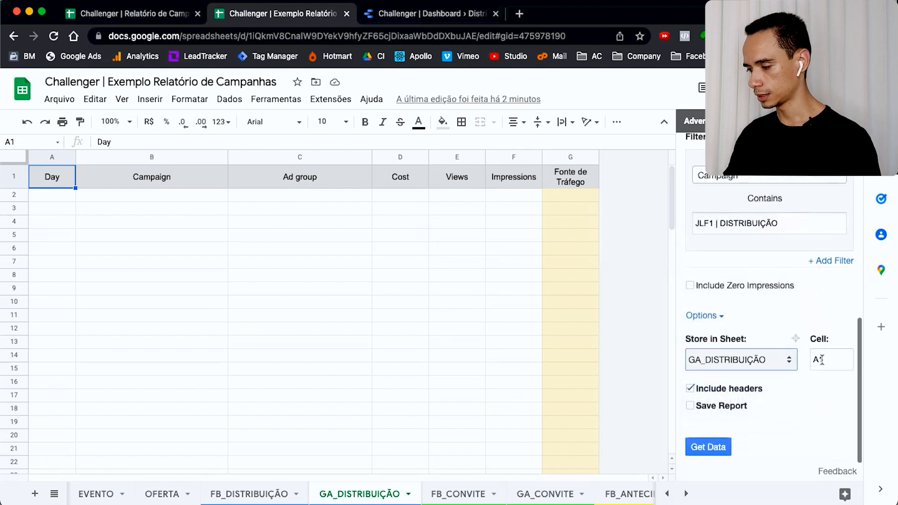
left_click(697, 406)
left_click(715, 427)
type("GA_DIST")
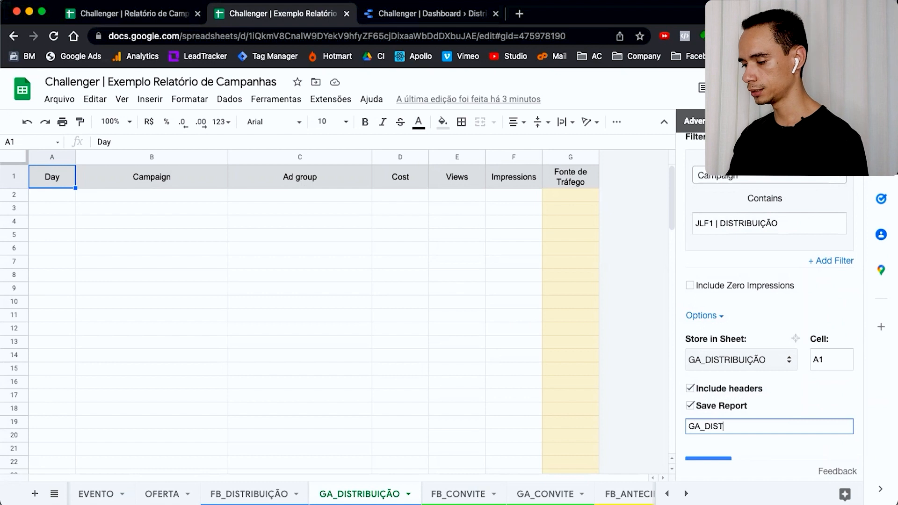
type("RIBUIÇÃO")
left_click(857, 407)
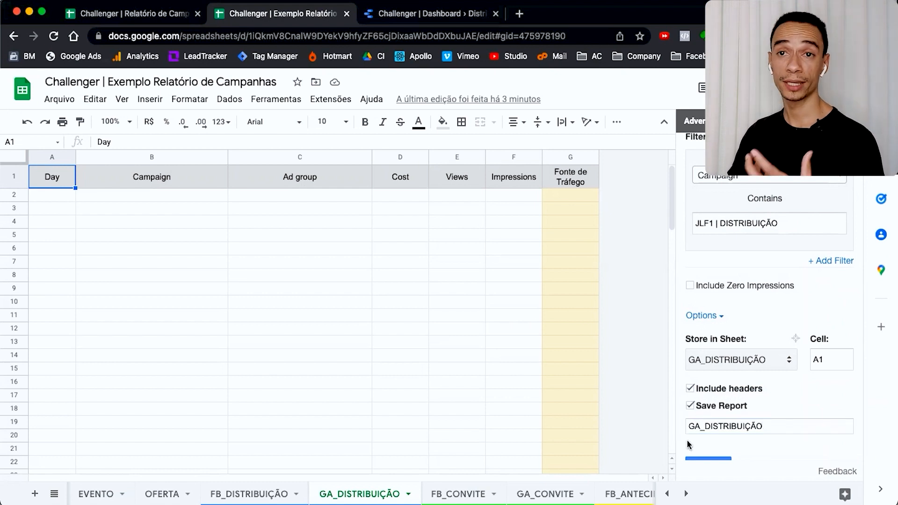
scroll(852, 380, "down", 2)
left_click(714, 410)
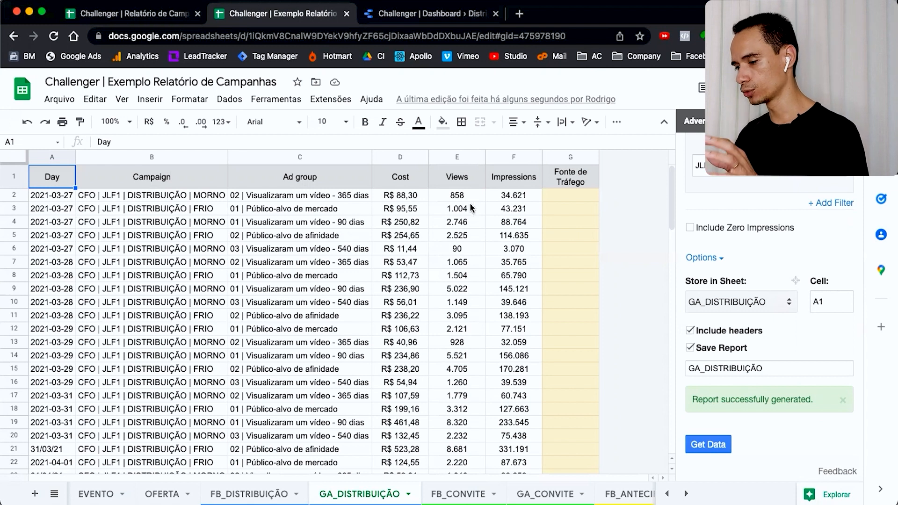
Enter "Google Ads" in G2 under Fonte de Tráfego and fill it down to the last data row, 71.
left_click(565, 198)
type("Goo")
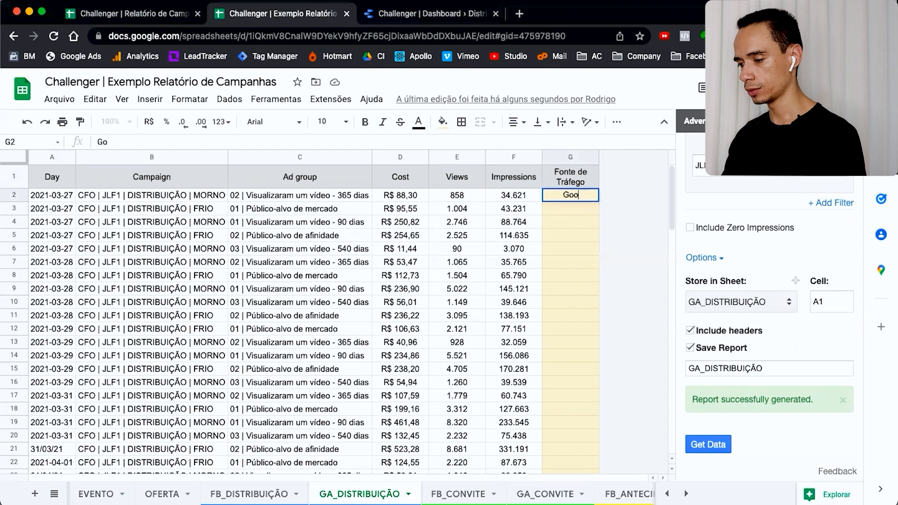
type("gle Ads")
key("Return")
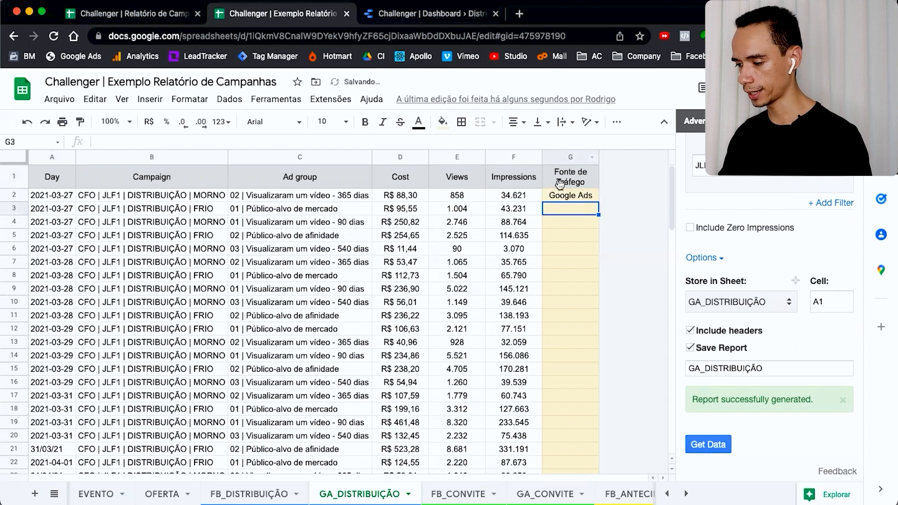
left_click(581, 194)
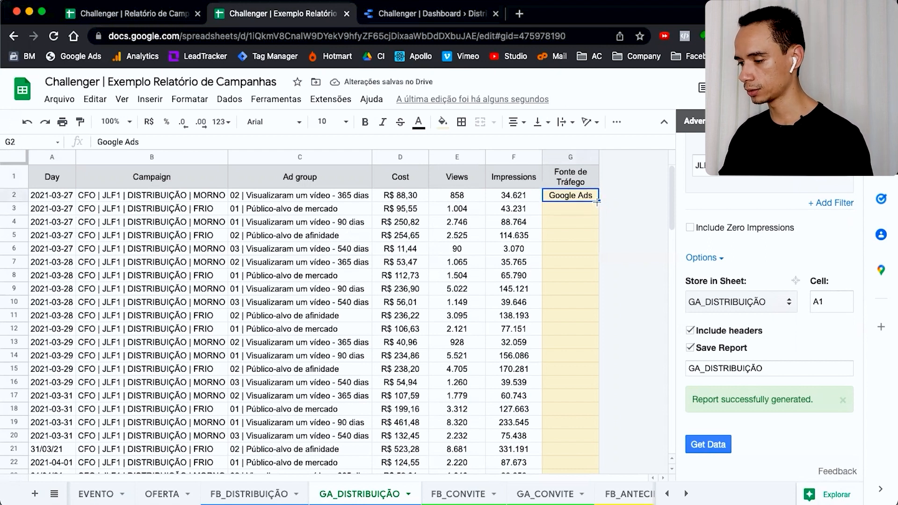
left_click_drag(596, 228, 580, 301)
left_click(565, 342)
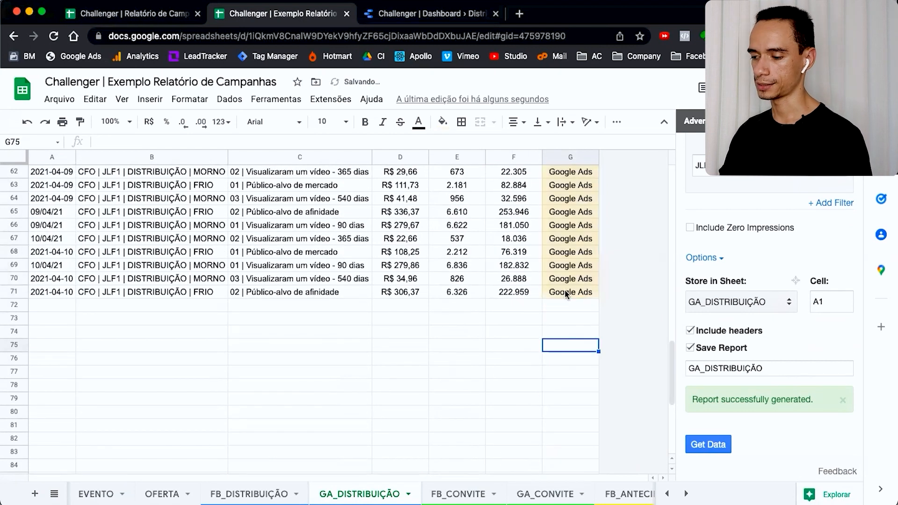
scroll(565, 290, "up", 20)
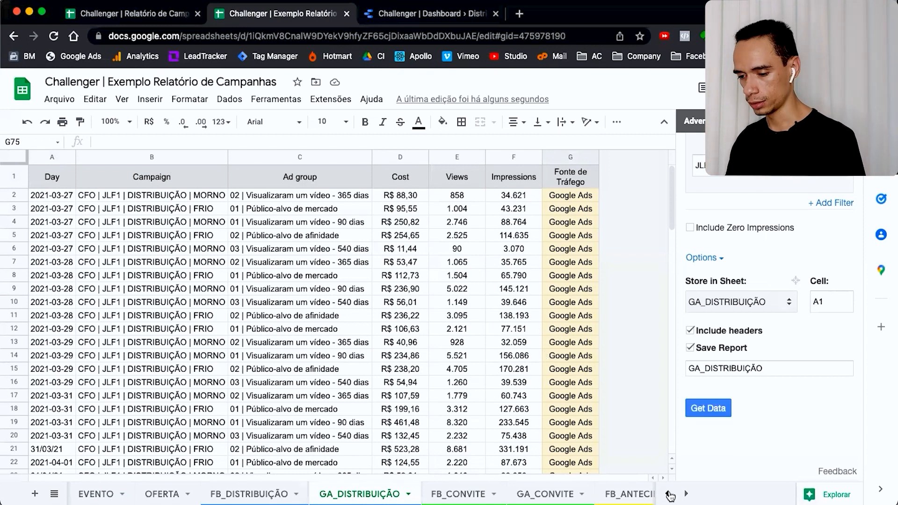
Open the DISTRIBUIÇÃO sheet and slightly widen the Fonte de Tráfego and Impressões columns.
left_click(105, 495)
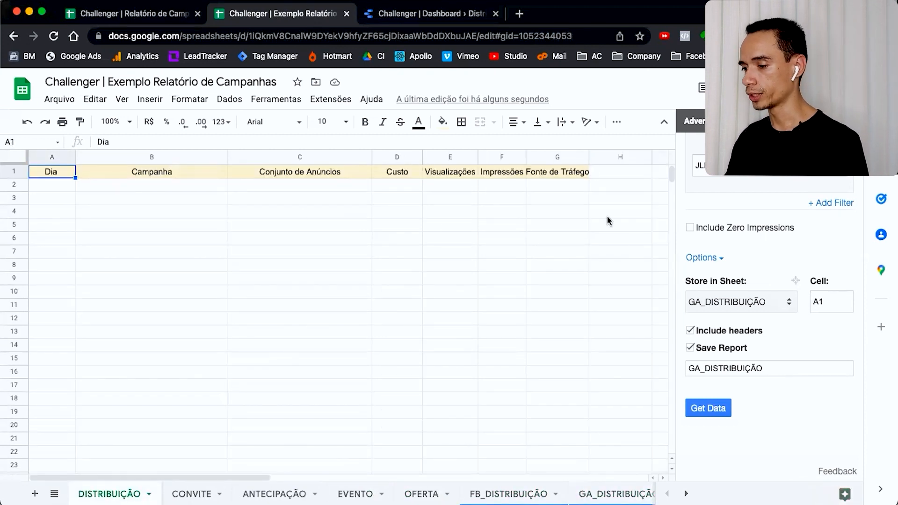
left_click_drag(589, 155, 596, 155)
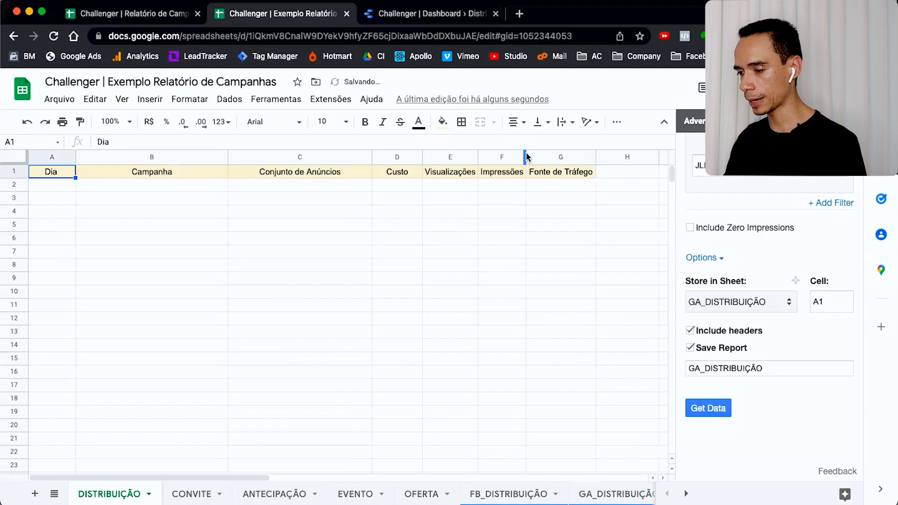
left_click_drag(525, 154, 530, 155)
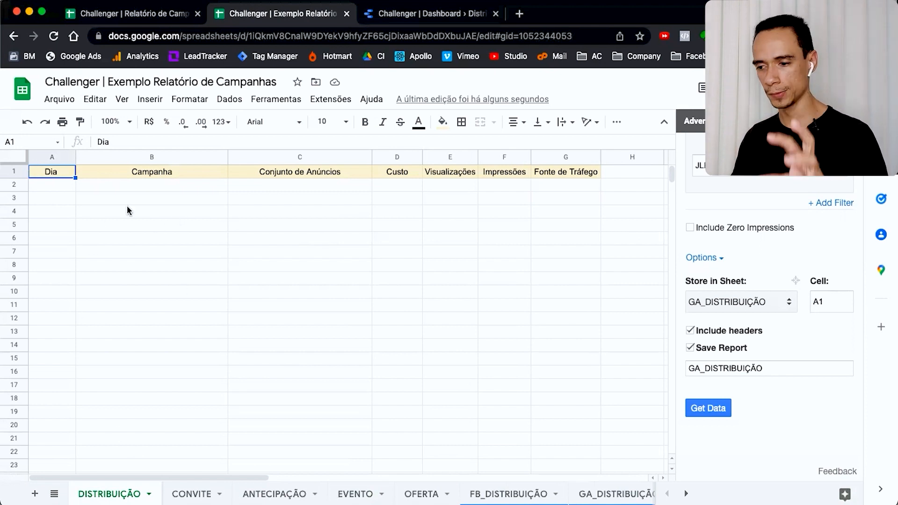
Review the DISTRIBUIÇÃO column headers from Campanha to Fonte de Tráfego, ending on the empty cell A2.
left_click(172, 180)
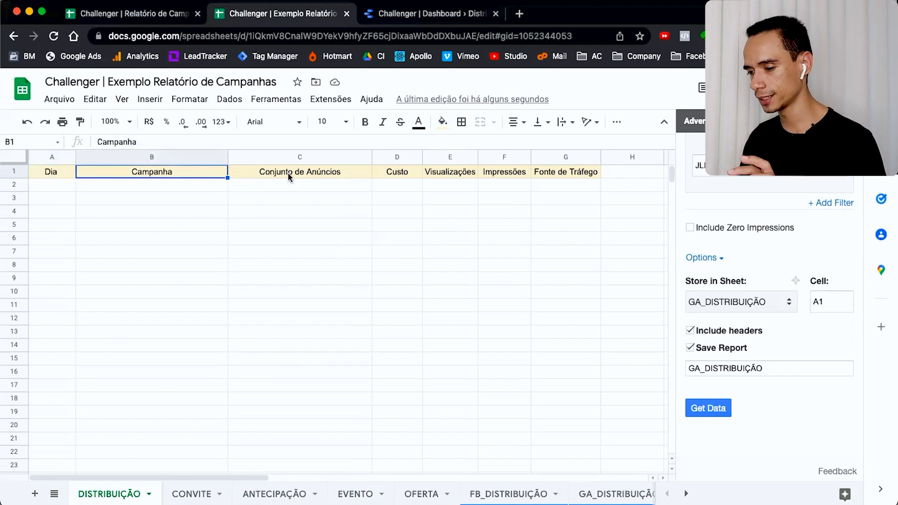
left_click(318, 172)
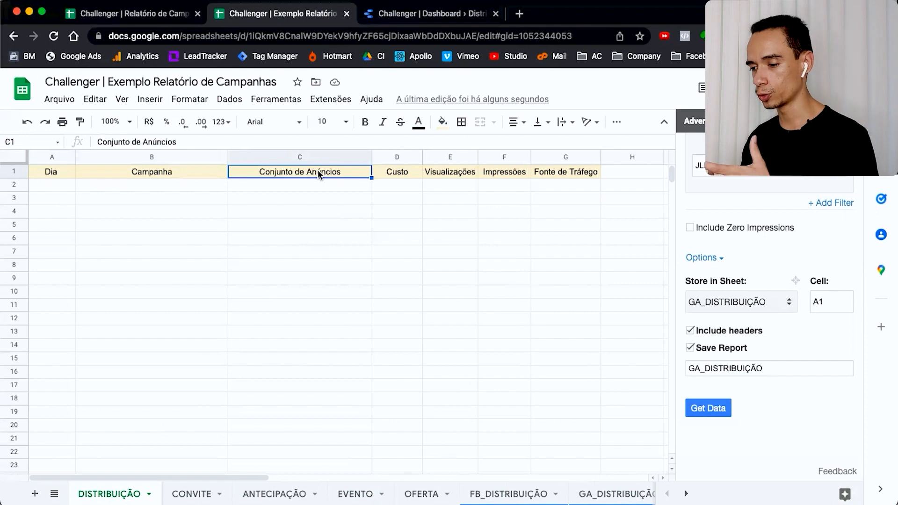
left_click(401, 174)
left_click(464, 173)
left_click(507, 169)
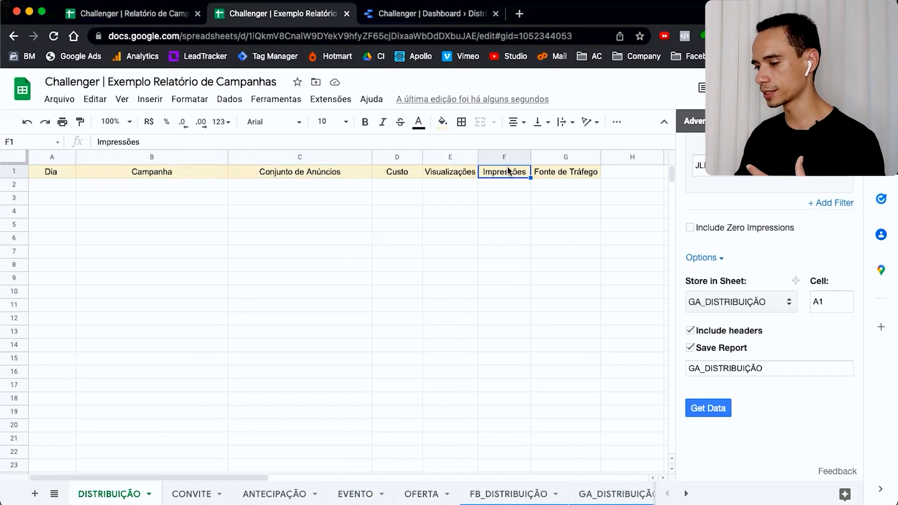
left_click(564, 174)
left_click(64, 186)
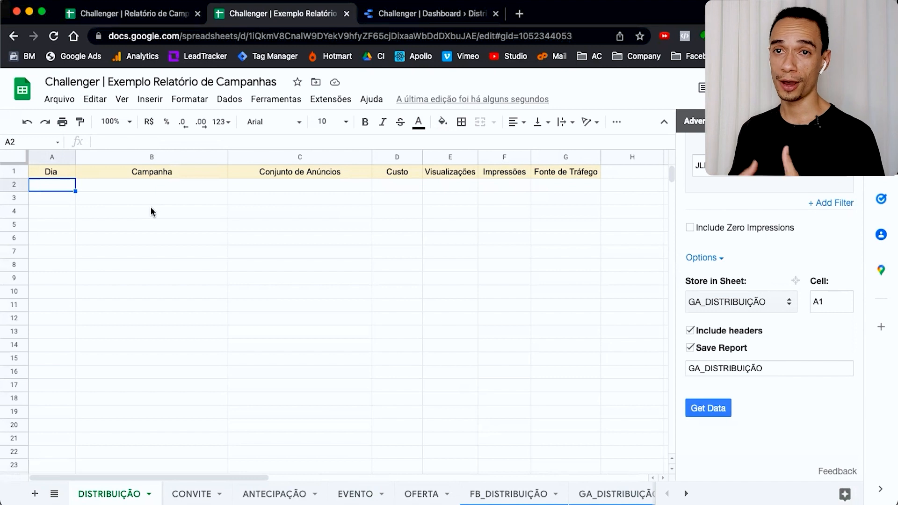
Copy the QUERY formula from A2 of the DISTRIBUIÇÃO sheet in the "Challenger | Relatório de Campanhas" spreadsheet, leaving that cell unedited.
left_click(152, 17)
key("Escape")
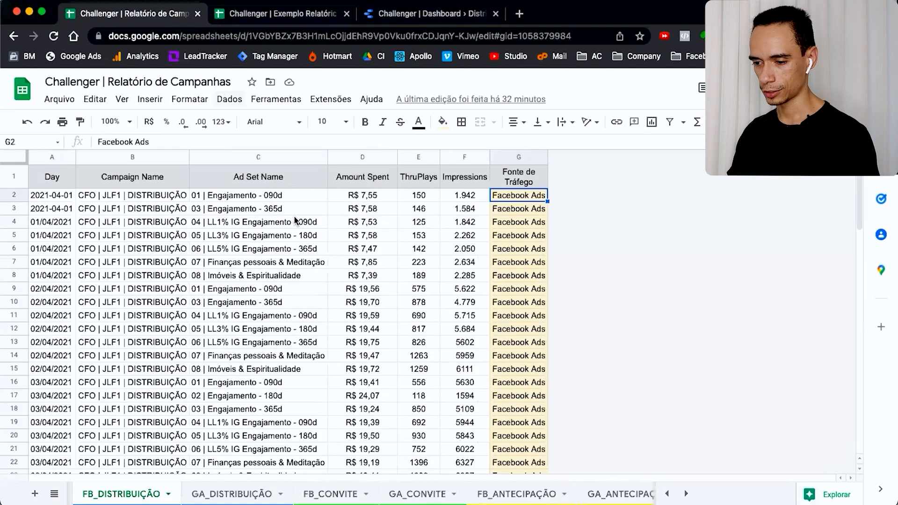
left_click(666, 493)
left_click(110, 494)
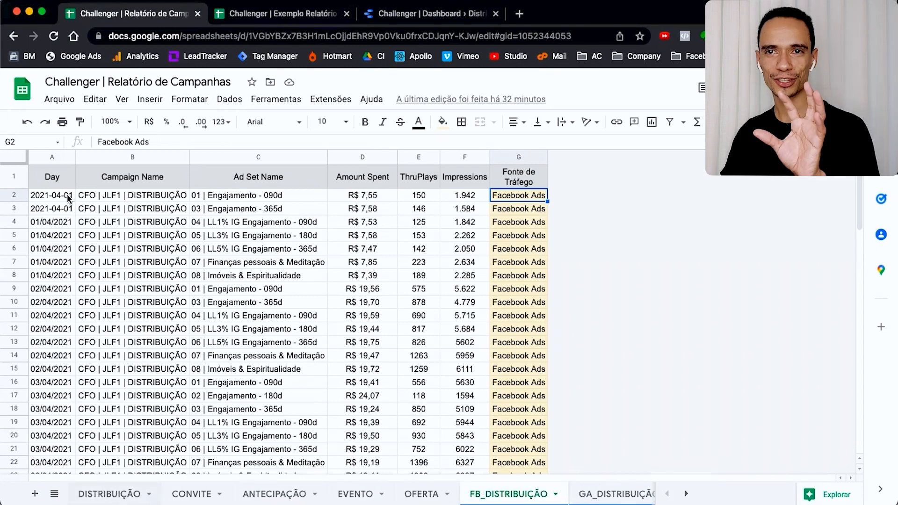
left_click(61, 184)
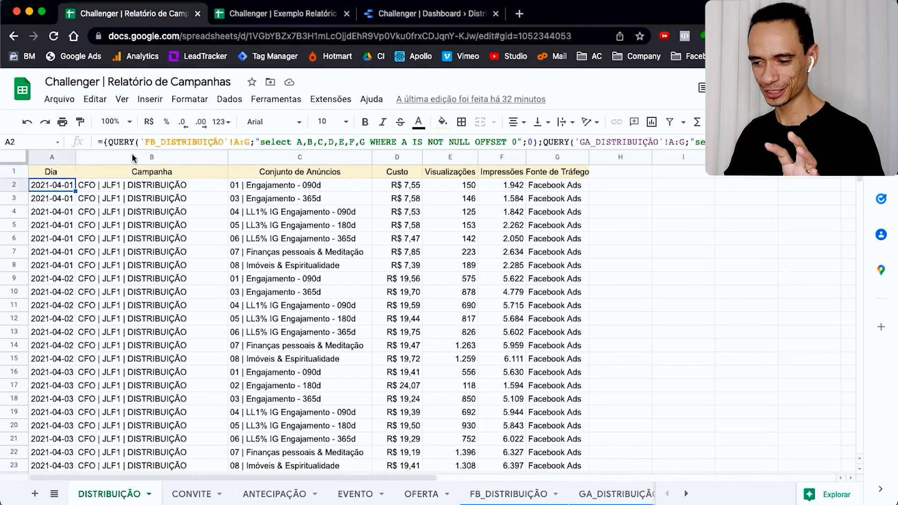
left_click(151, 142)
key("super+a")
key("super+c")
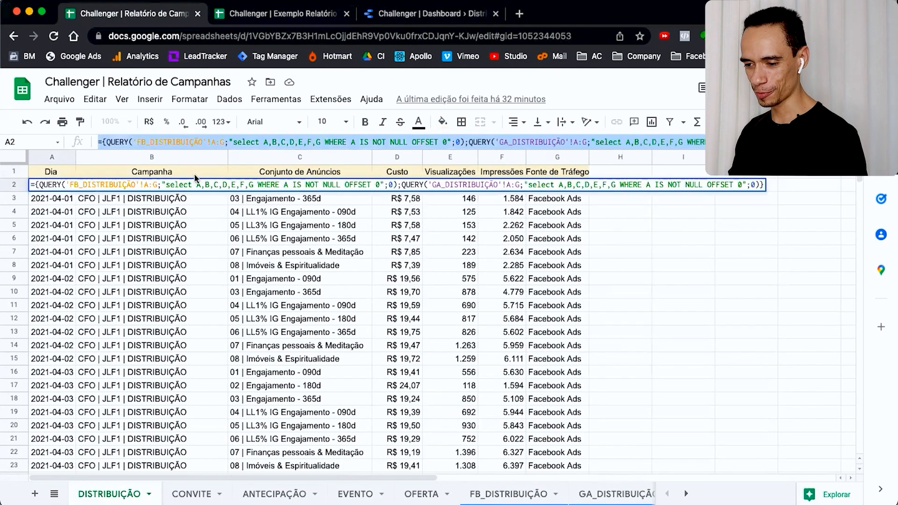
key("Escape")
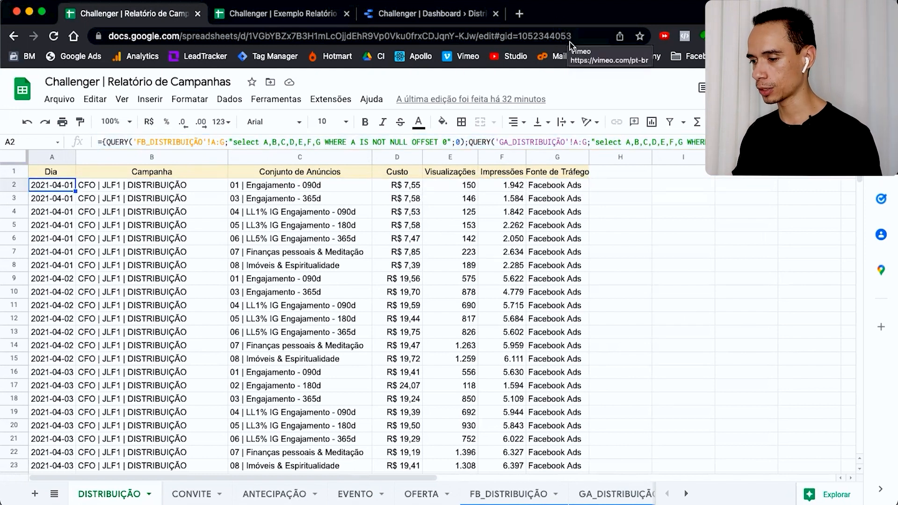
Paste the QUERY formula combining FB_DISTRIBUIÇÃO and GA_DISTRIBUIÇÃO into A2 of the example report's DISTRIBUIÇÃO sheet and check the combined rows.
left_click(297, 20)
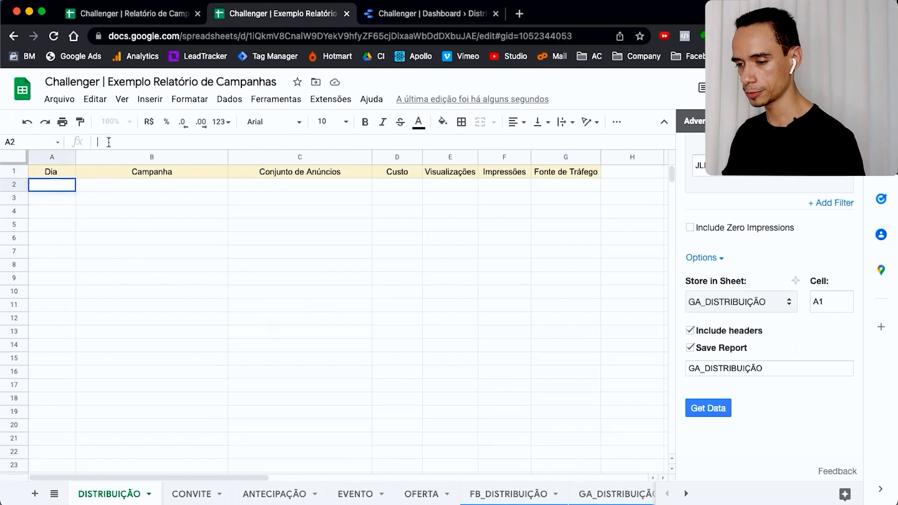
key("super+v")
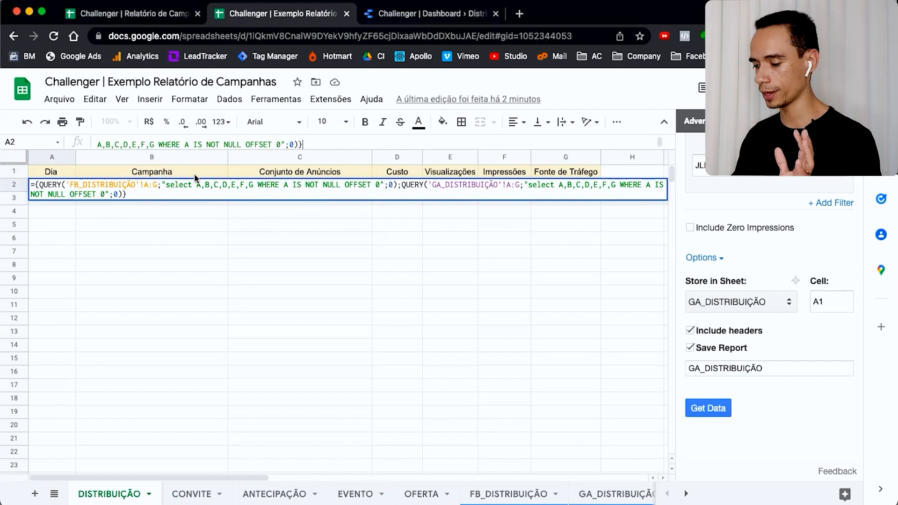
key("Return")
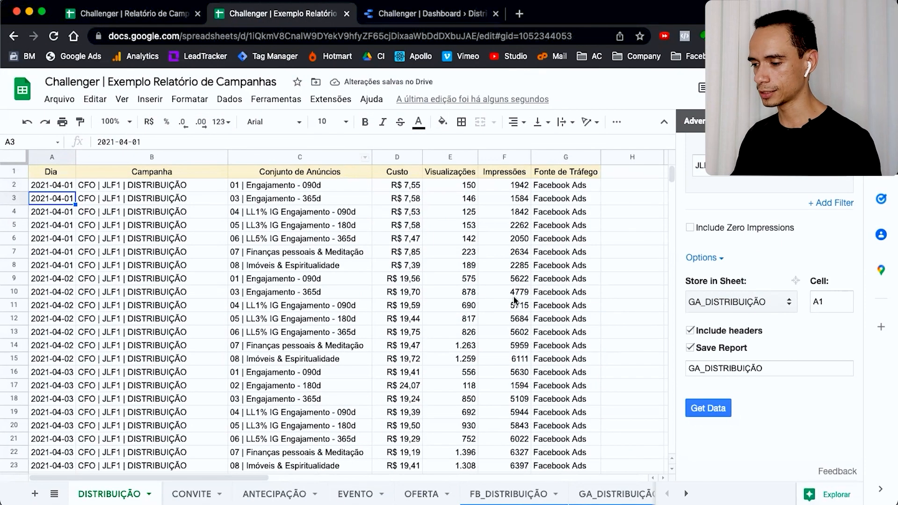
scroll(588, 278, "down", 20)
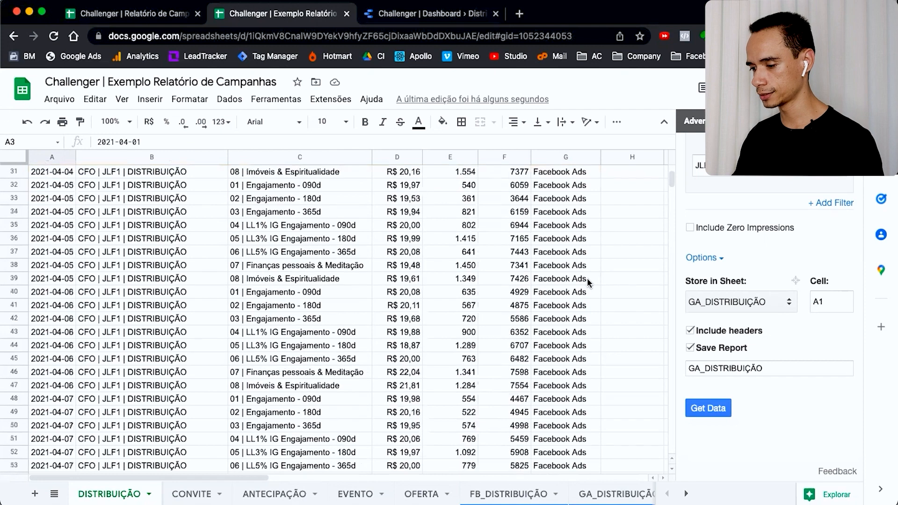
scroll(582, 333, "down", 20)
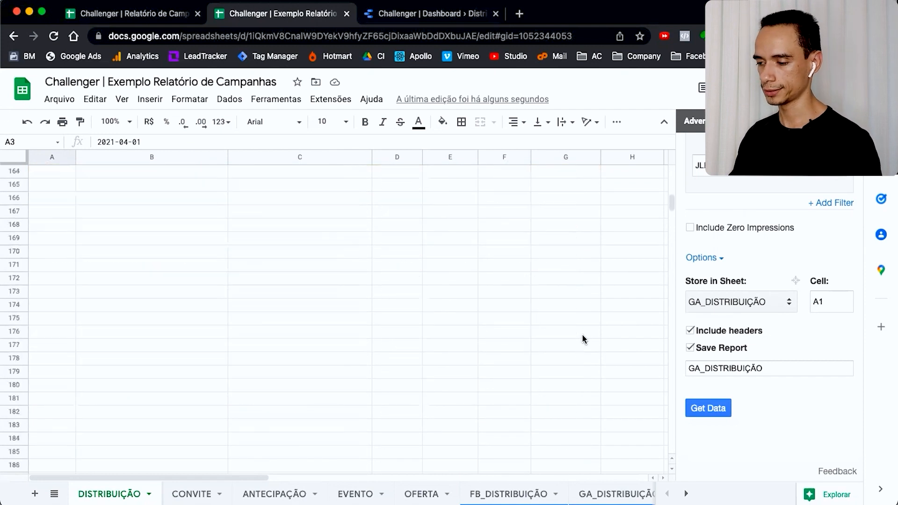
scroll(582, 333, "up", 20)
scroll(584, 338, "up", 8)
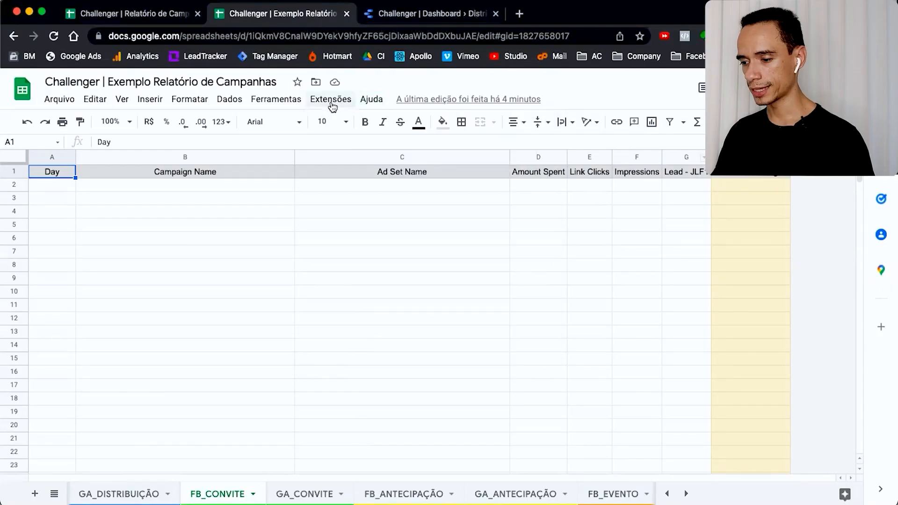
Launch Adveronix on the FB_CONVITE sheet and open its Facebook Ads source.
left_click(331, 104)
mouse_move(433, 223)
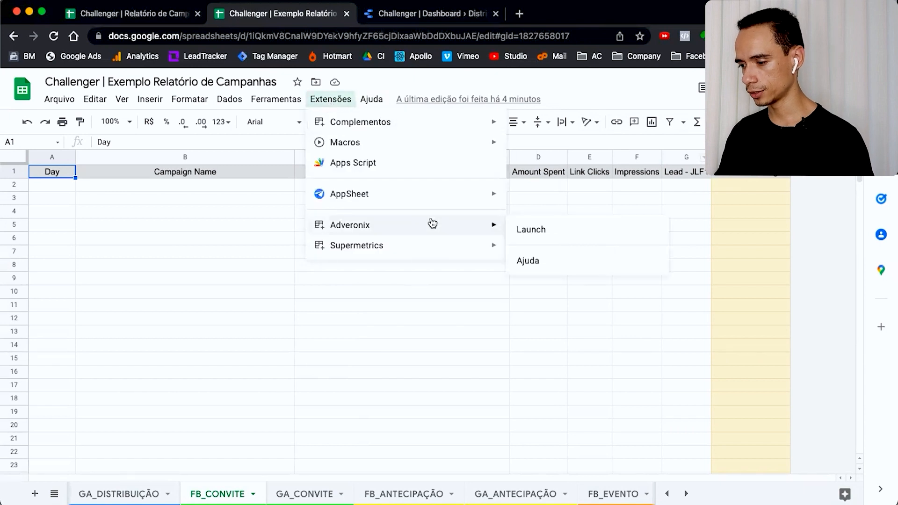
left_click(532, 229)
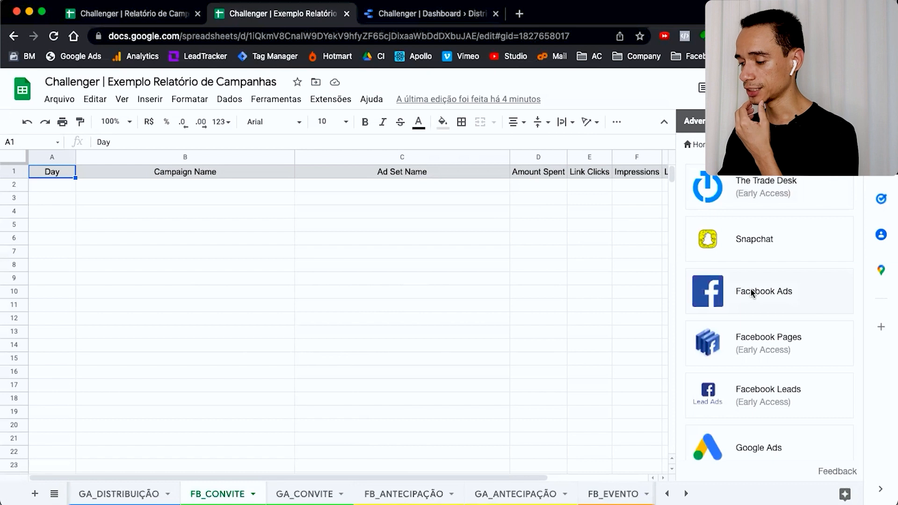
left_click(749, 296)
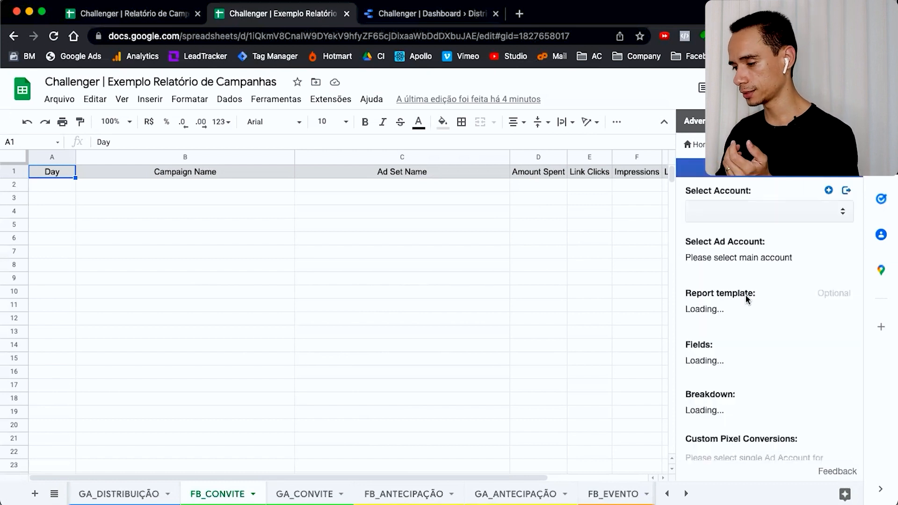
Choose the connected Facebook account and log in with Facebook again to refresh its authentication, closing the access-granted page.
left_click(748, 213)
left_click(739, 229)
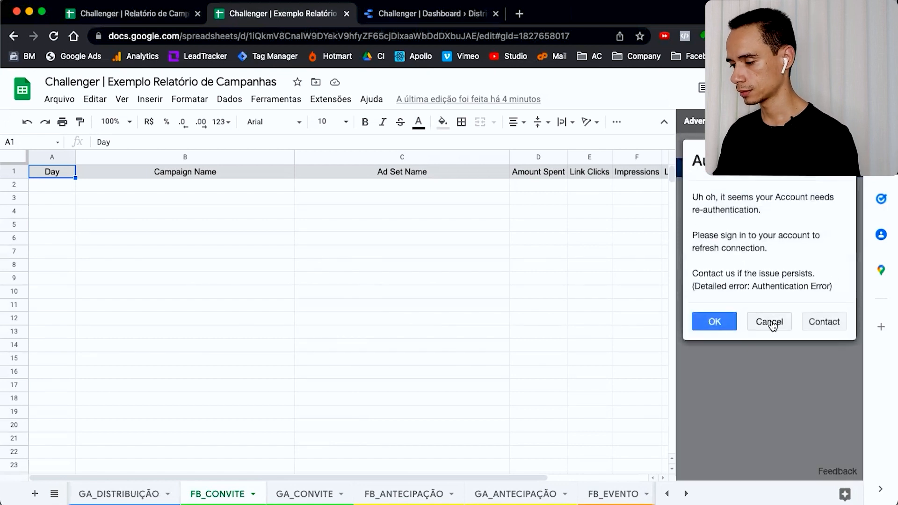
left_click(720, 321)
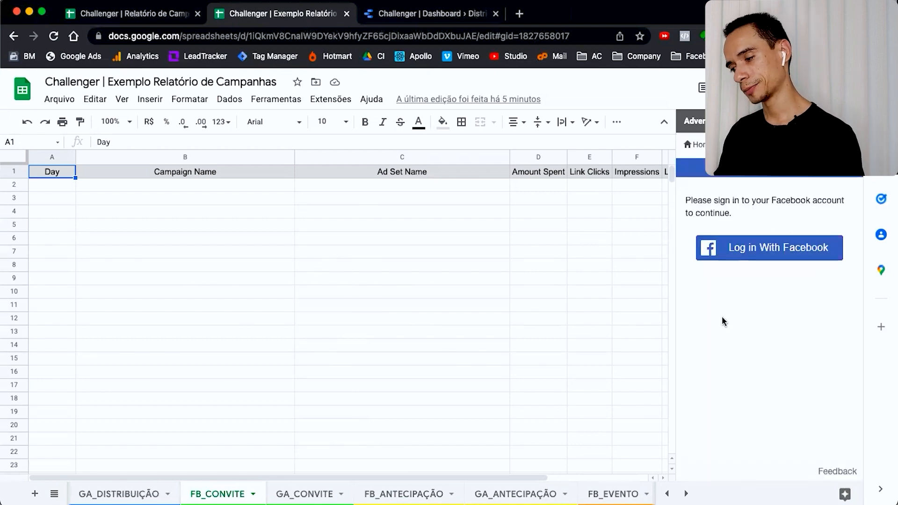
left_click(767, 252)
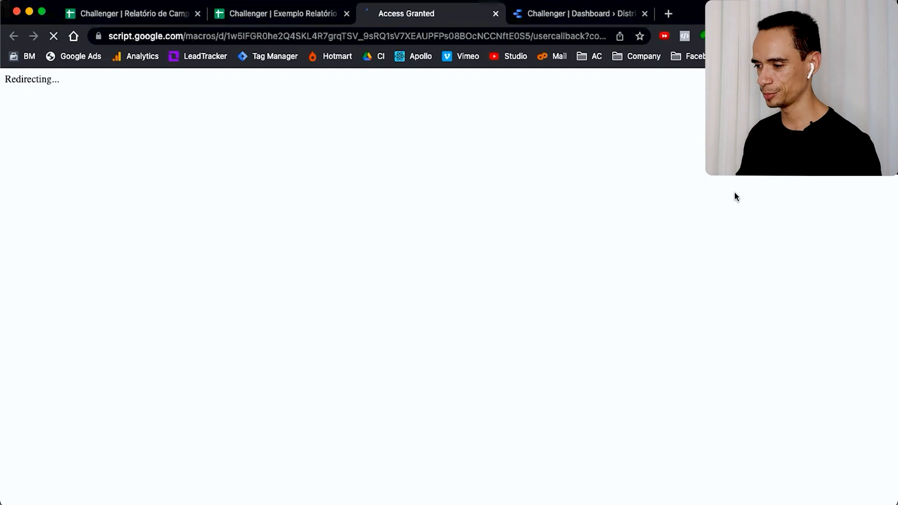
key("super+w")
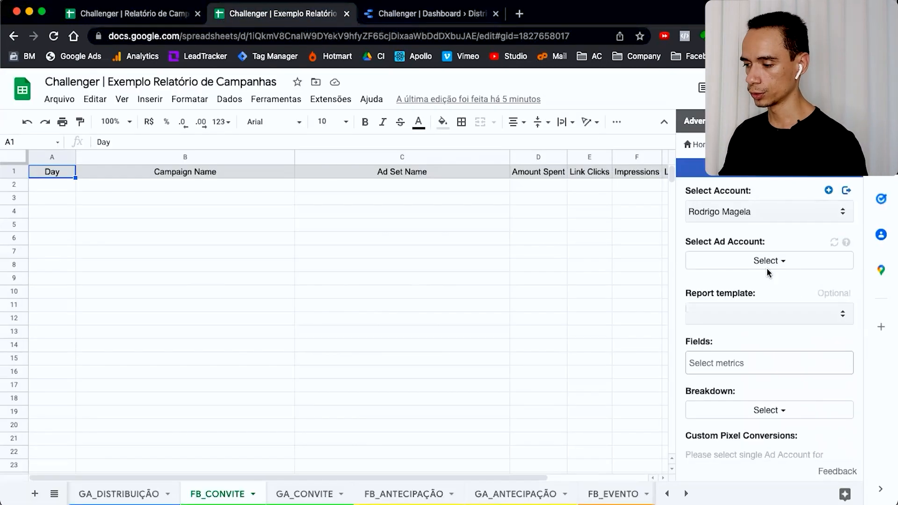
Select the Facebook ad account for the FB_CONVITE report.
left_click(766, 260)
scroll(773, 372, "down", 2)
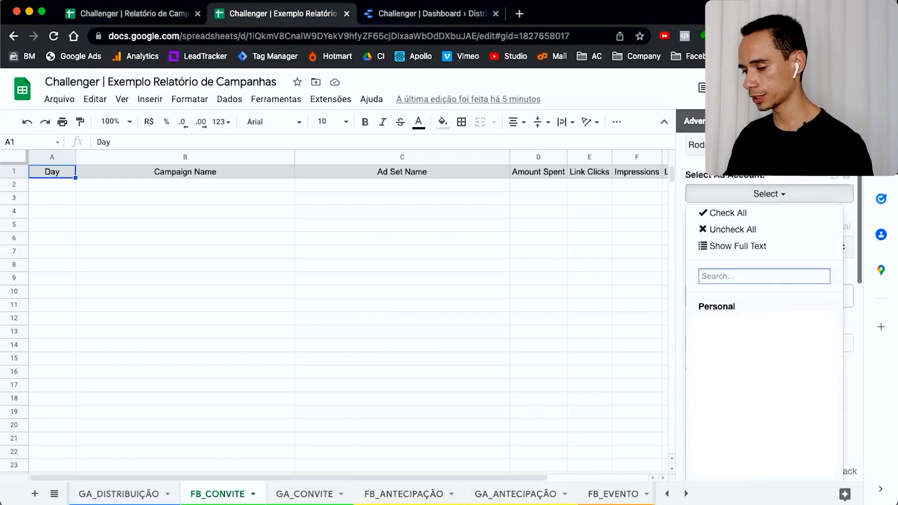
scroll(767, 264, "up", 2)
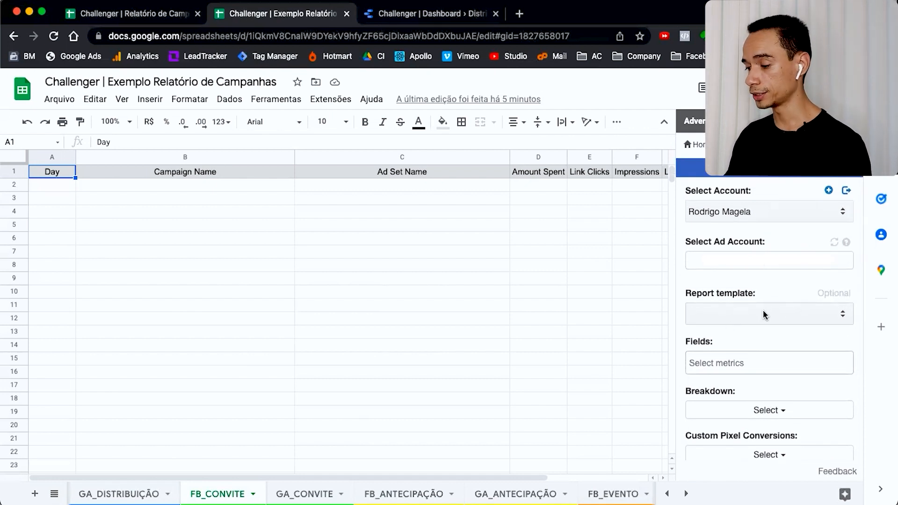
left_click(755, 361)
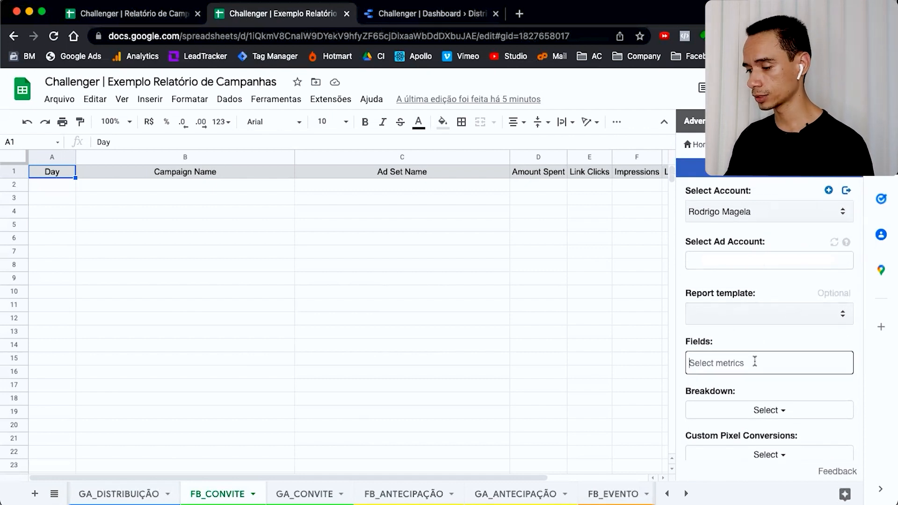
type("day")
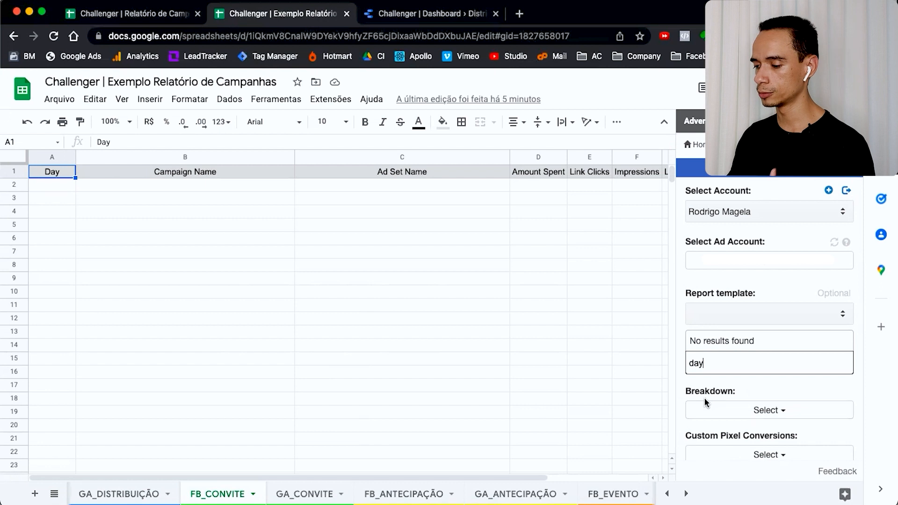
key("BackSpace")
key("BackSpace")
key("BackSpace")
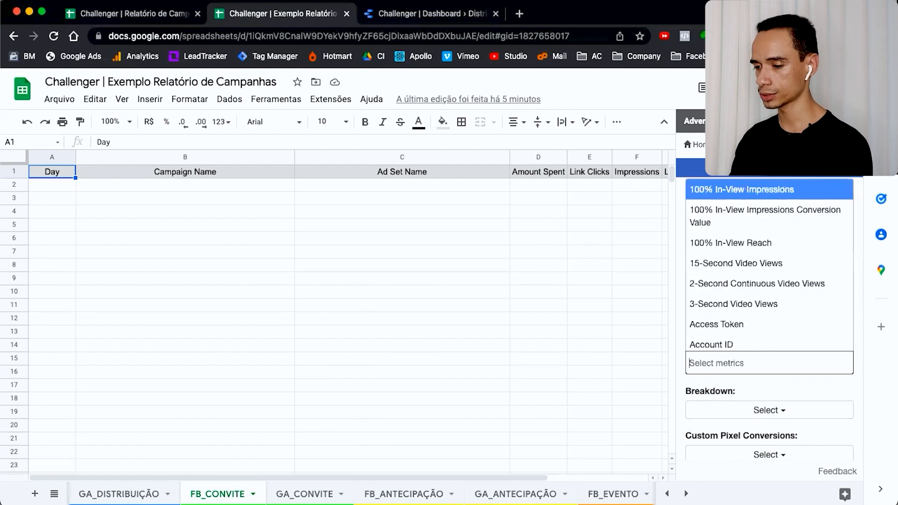
Add Campaign Name, Ad Set Name, Amount Spent, Link Clicks and Impressions to the FB_CONVITE report fields.
type("campa")
left_click(743, 322)
type("ad")
left_click(740, 251)
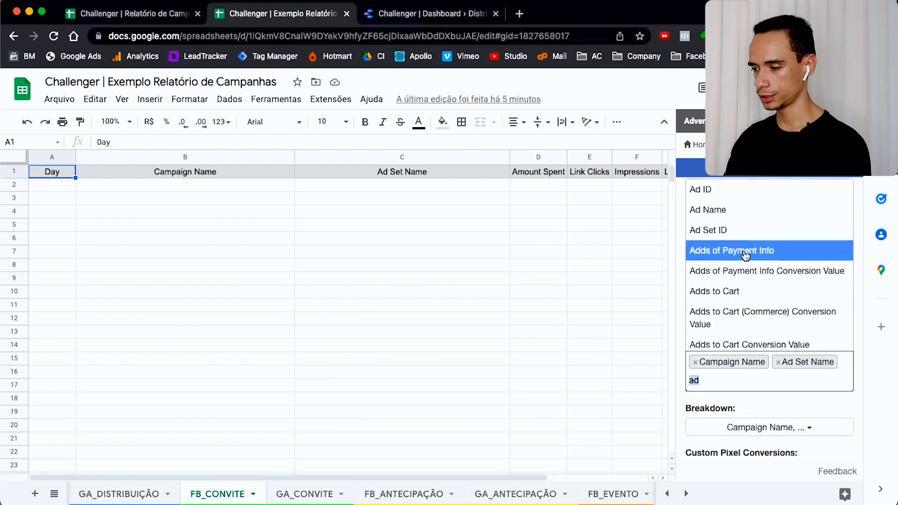
type("amou")
left_click(736, 341)
type("link")
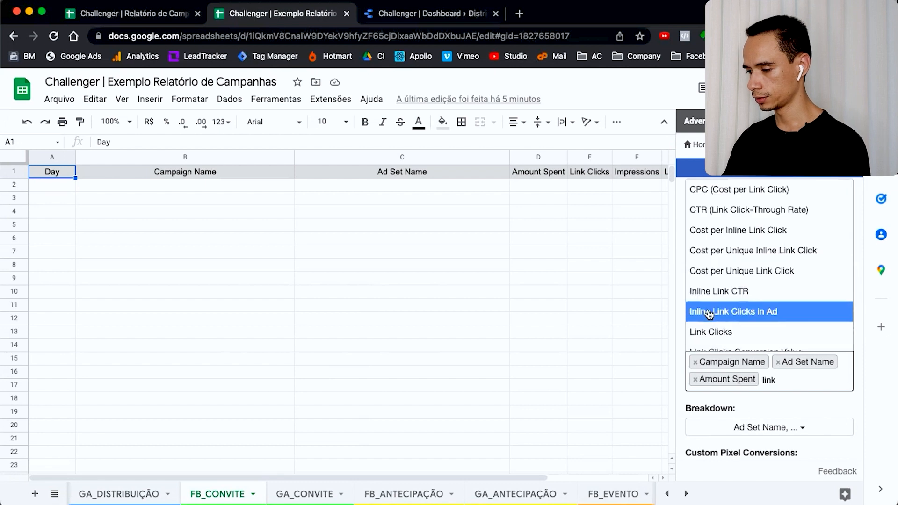
left_click(738, 331)
type("impress")
key("Return")
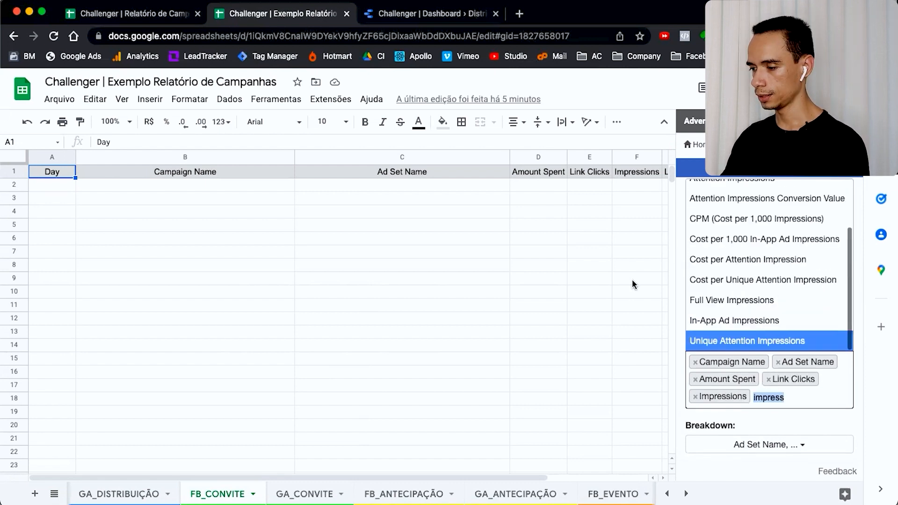
scroll(633, 279, "right", 5)
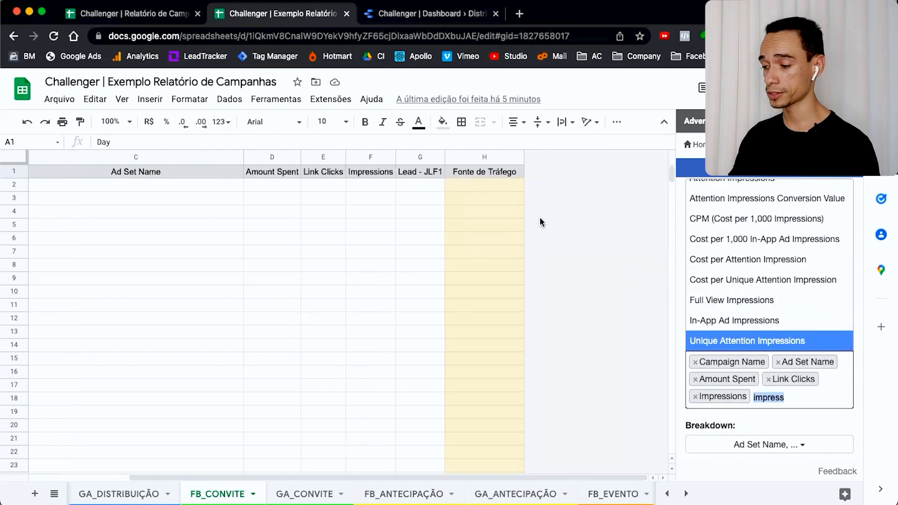
left_click(860, 344)
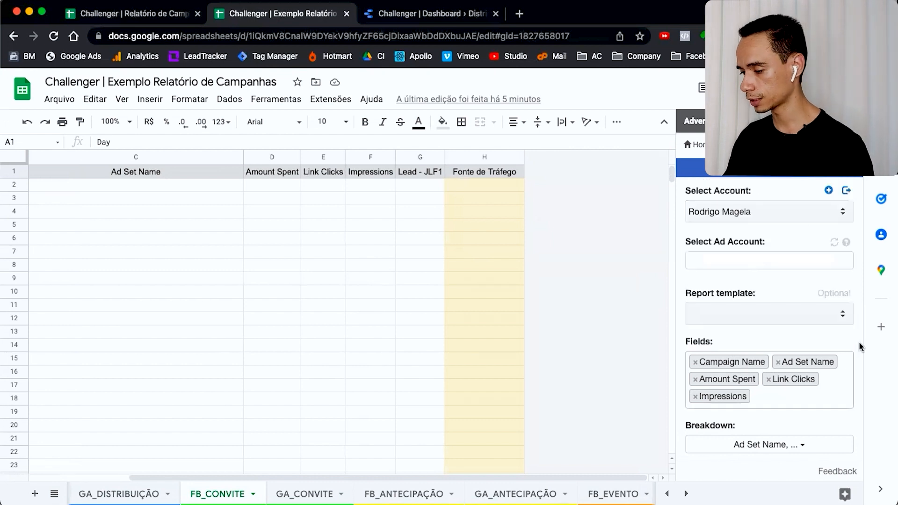
left_click(771, 396)
type("leda")
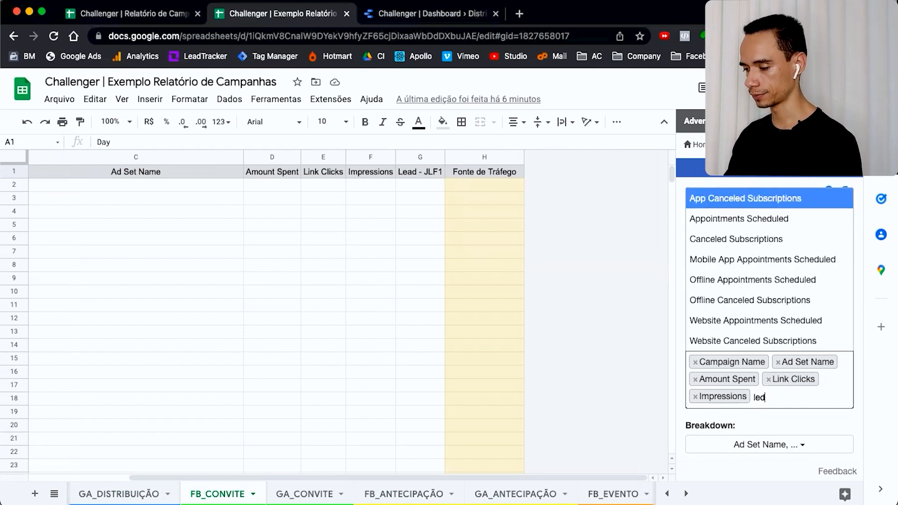
key("BackSpace")
key("BackSpace")
type("ads")
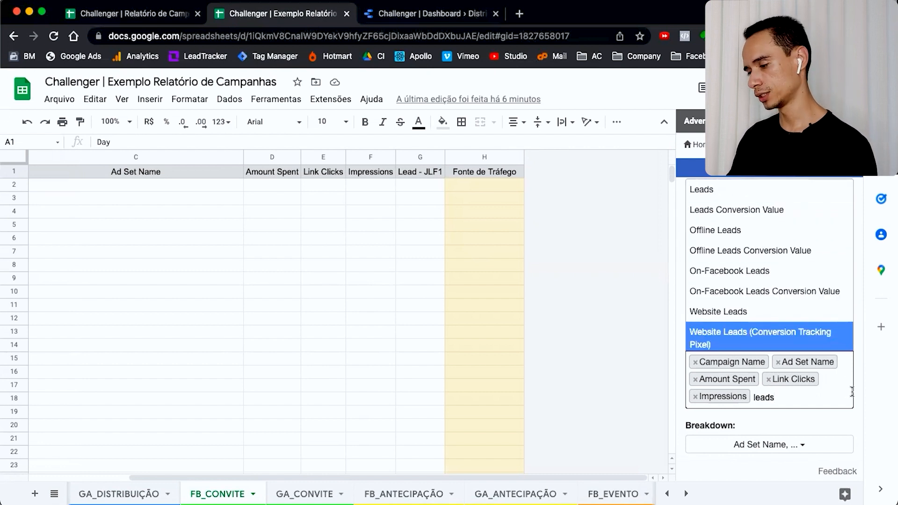
key("BackSpace")
key("BackSpace")
key("BackSpace")
key("BackSpace")
key("BackSpace")
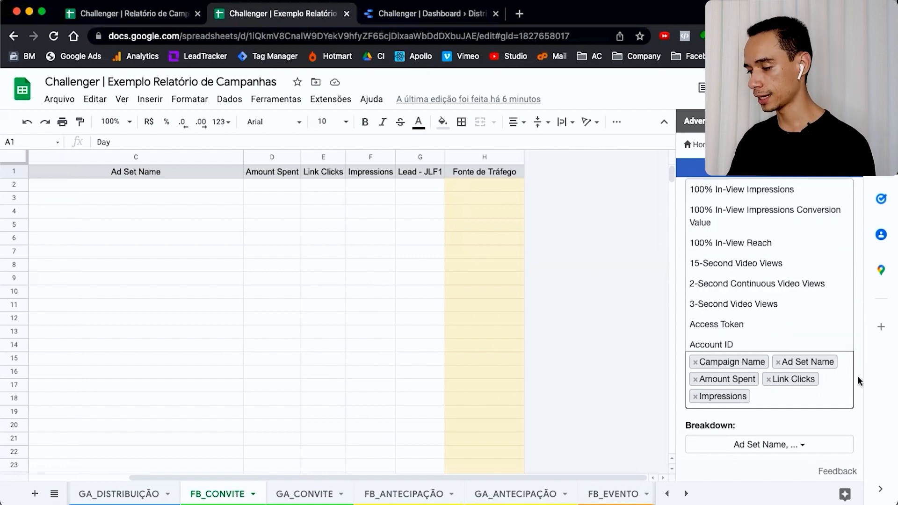
left_click(856, 374)
Add Lead - JLF1 as a custom pixel conversion of the FB_CONVITE report.
scroll(855, 373, "down", 3)
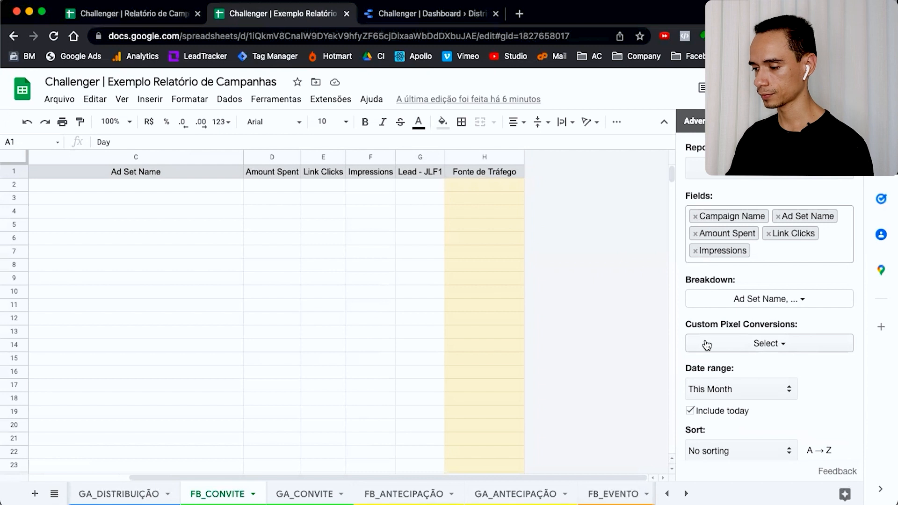
triple_click(713, 326)
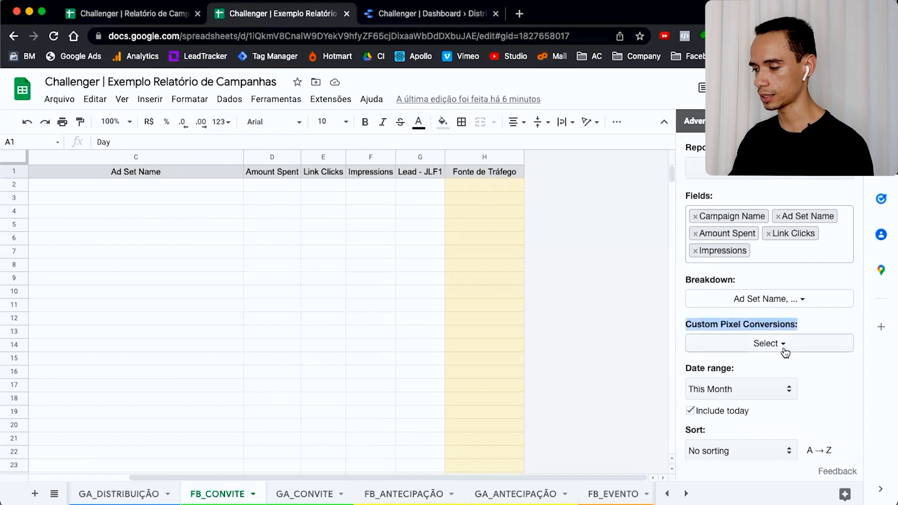
left_click(789, 349)
scroll(790, 375, "down", 5)
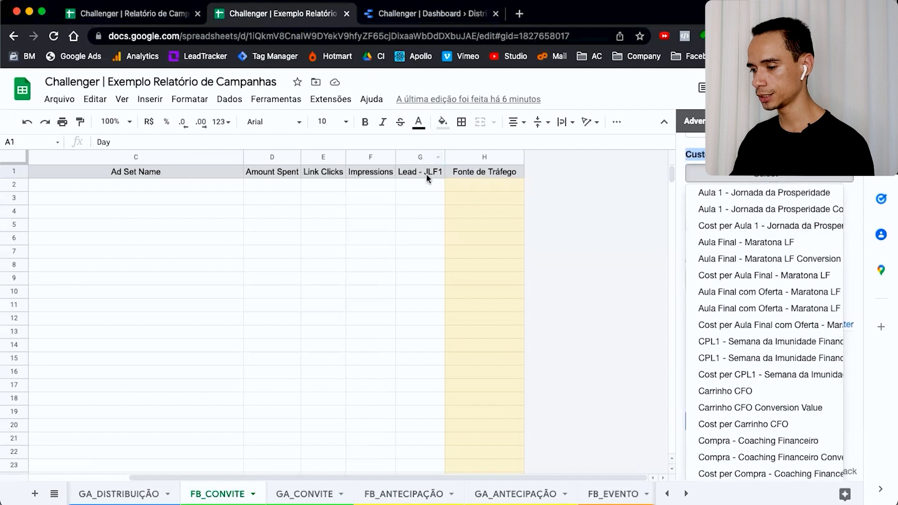
scroll(758, 391, "down", 15)
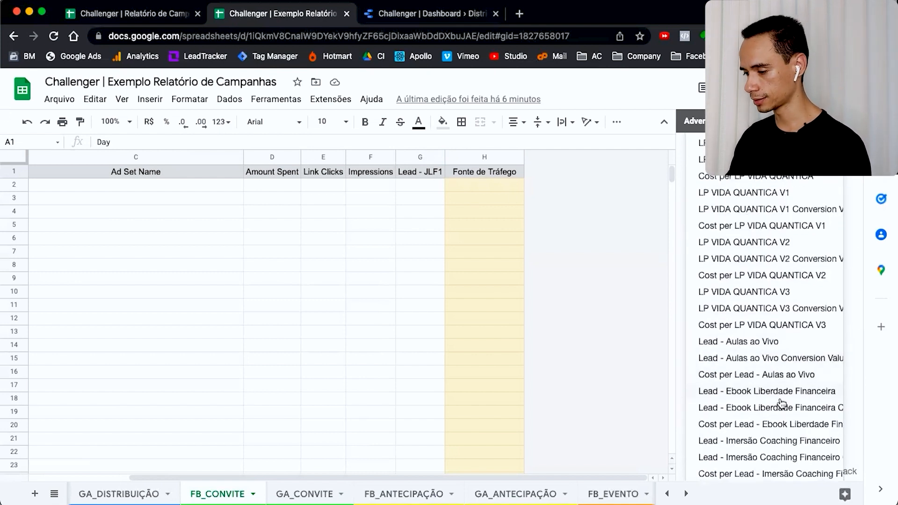
scroll(767, 409, "down", 3)
left_click(747, 423)
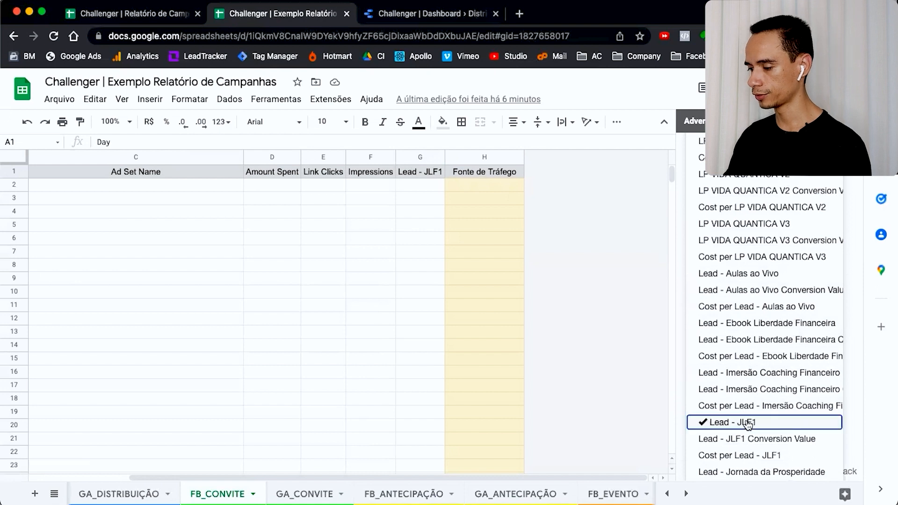
left_click(852, 373)
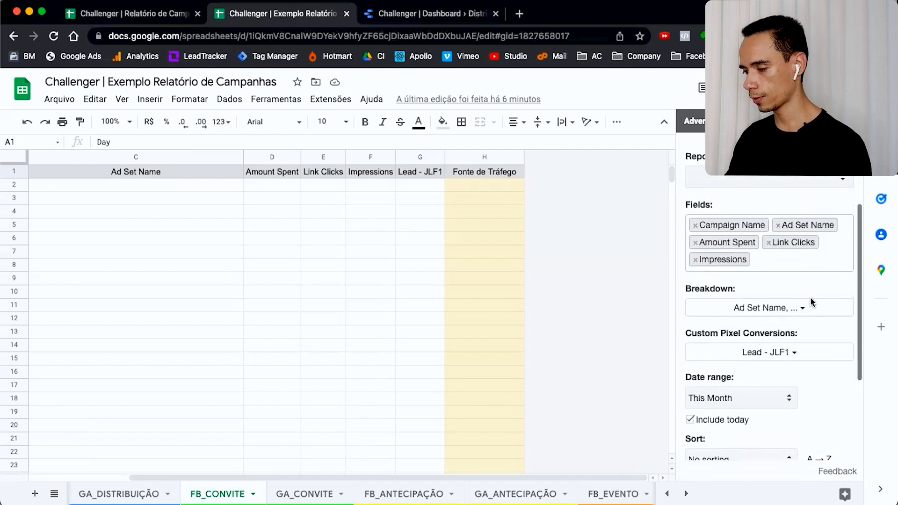
Add the Day breakdown to the FB_CONVITE report and move Day ahead of Campaign Name in the field order.
left_click(764, 312)
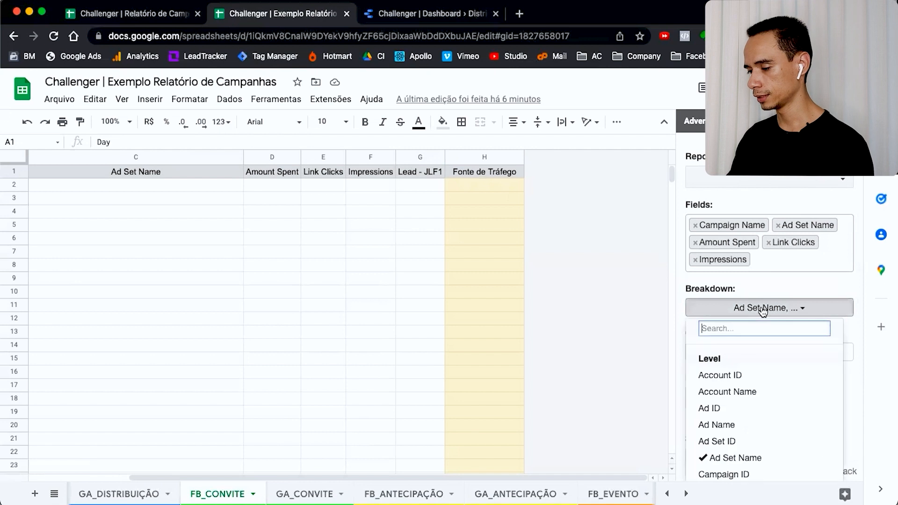
scroll(767, 395, "down", 3)
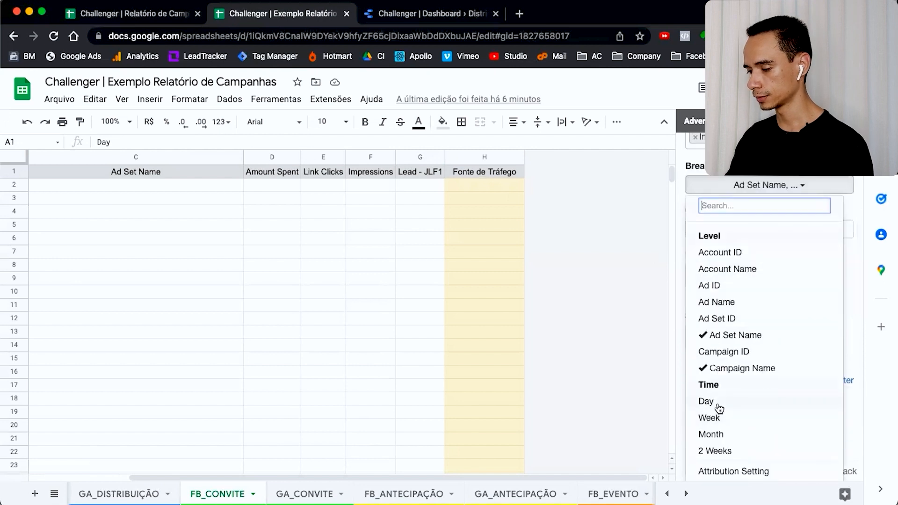
left_click(708, 402)
left_click(859, 281)
scroll(858, 281, "up", 1)
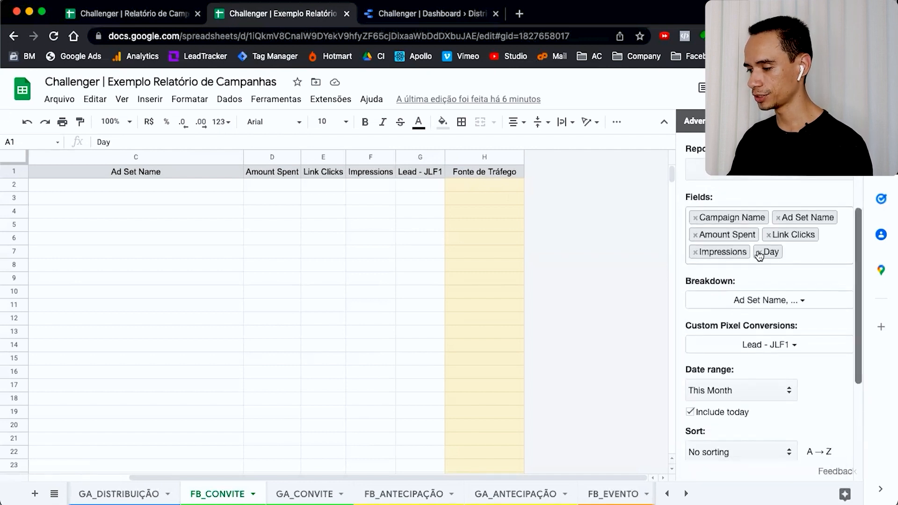
left_click_drag(770, 254, 709, 219)
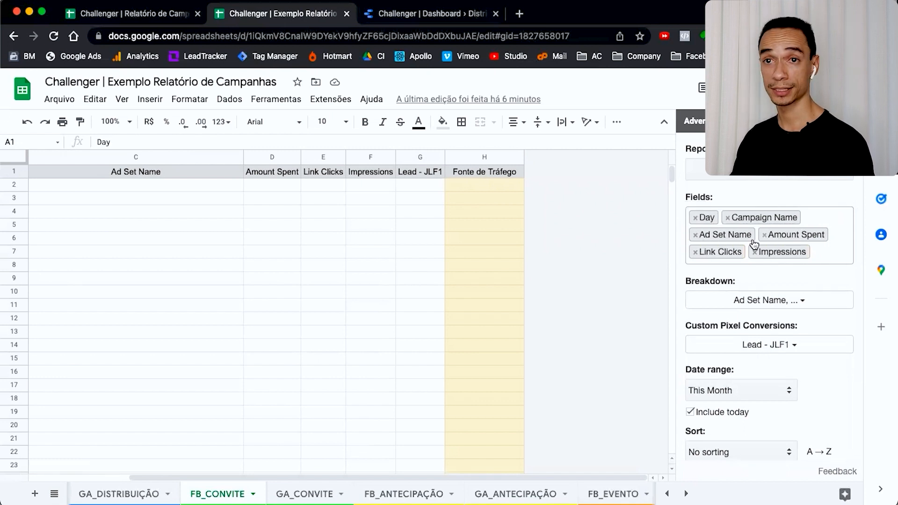
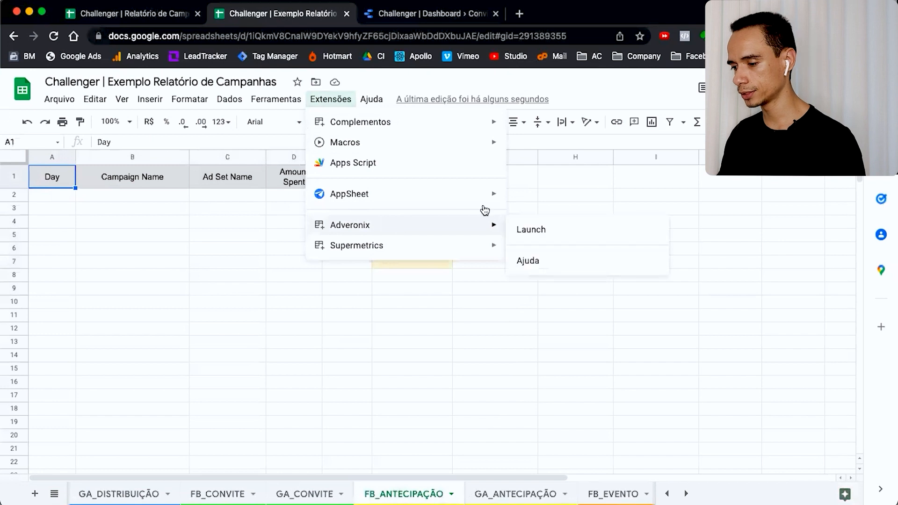
Launch Adveronix's Facebook Ads source on the FB_ANTECIPAÇÃO sheet, choose the Facebook account and log in with Facebook again.
left_click(533, 229)
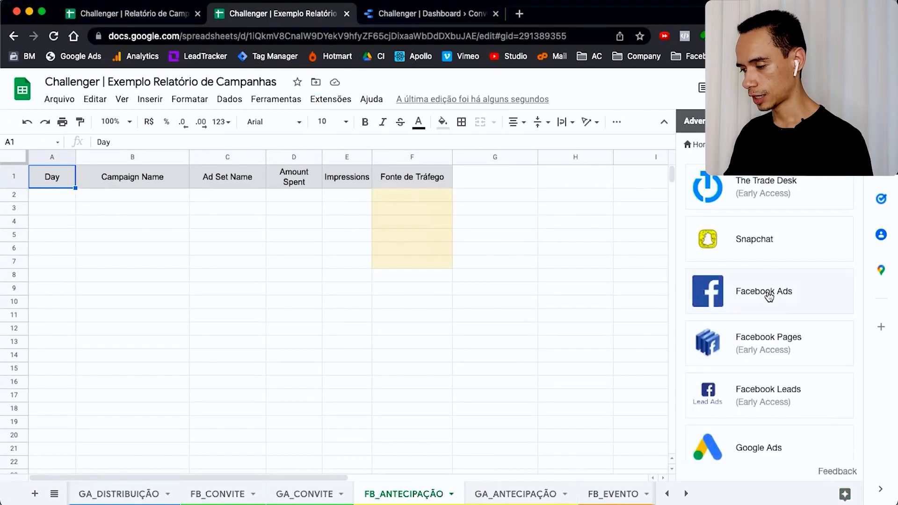
left_click(767, 290)
left_click(744, 215)
left_click(743, 230)
left_click(718, 314)
left_click(758, 253)
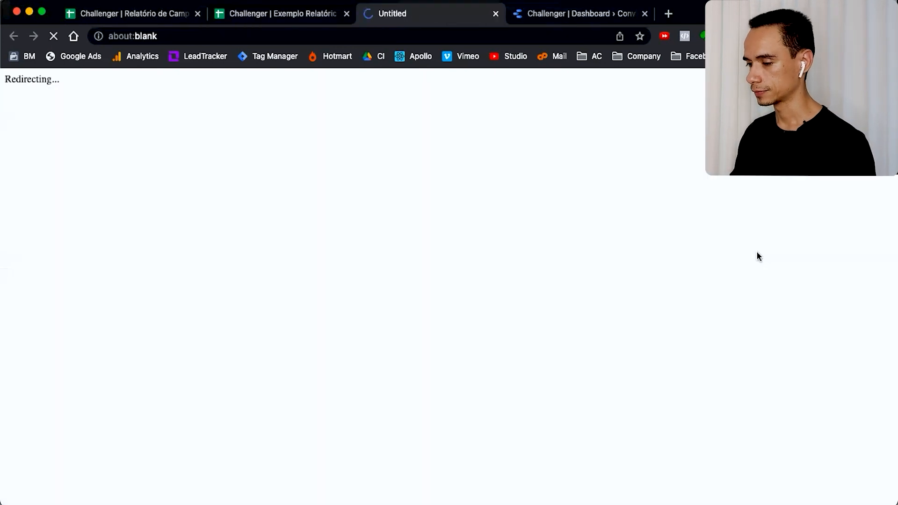
Add Campaign Name, Ad Set Name, Amount Spent and Impressions to the FB_ANTECIPAÇÃO report fields.
left_click(766, 262)
scroll(767, 318, "down", 9)
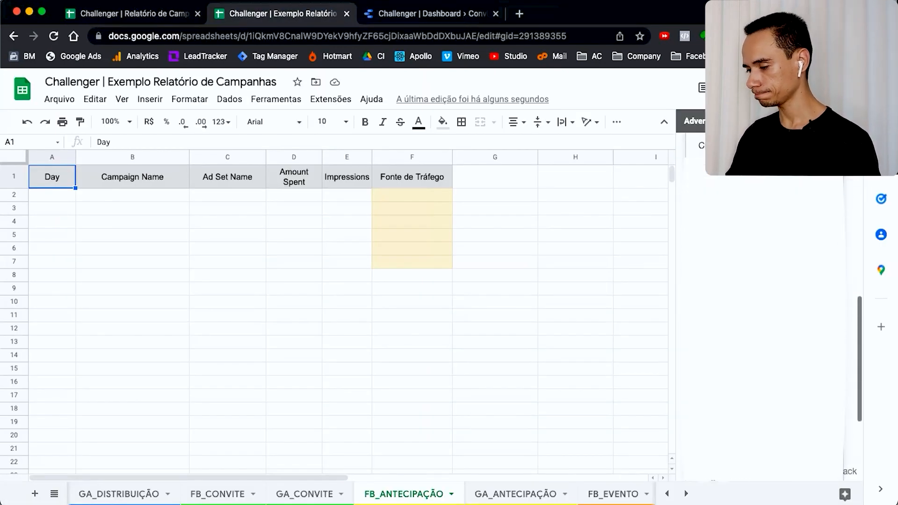
left_click(750, 334)
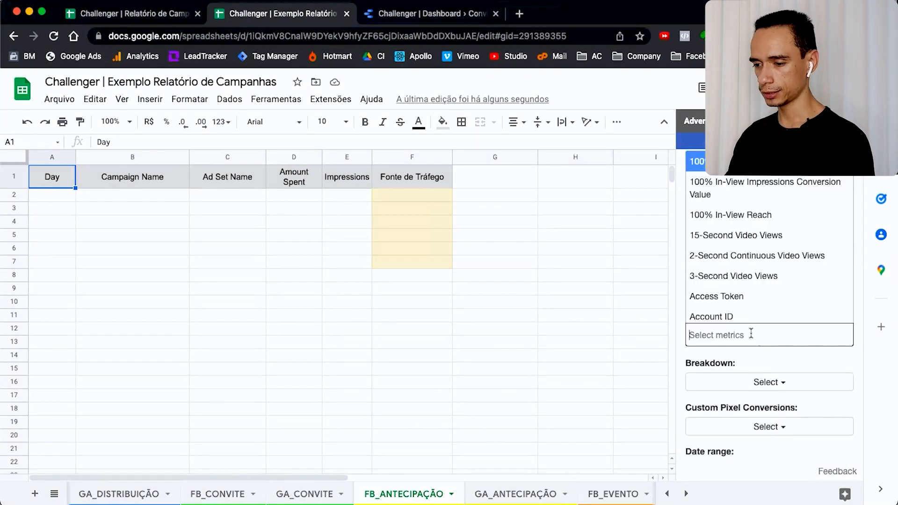
type("campa")
left_click(752, 296)
type("ad")
left_click(739, 223)
type("amou")
left_click(742, 313)
type("impress")
scroll(734, 255, "down", 2)
left_click(735, 277)
left_click(853, 386)
Add the Day breakdown to the FB_ANTECIPAÇÃO report and place Day ahead of Campaign Name in the fields.
scroll(833, 374, "down", 2)
left_click(777, 352)
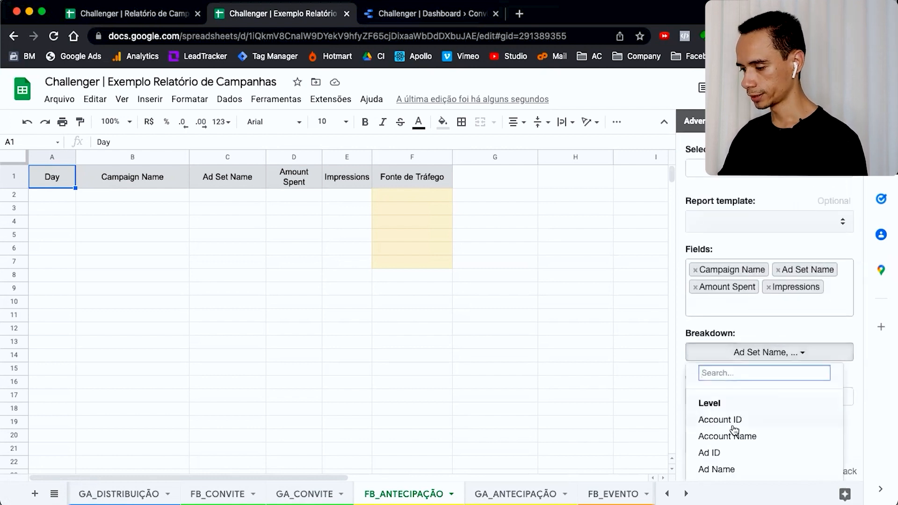
scroll(734, 430, "down", 3)
left_click(725, 406)
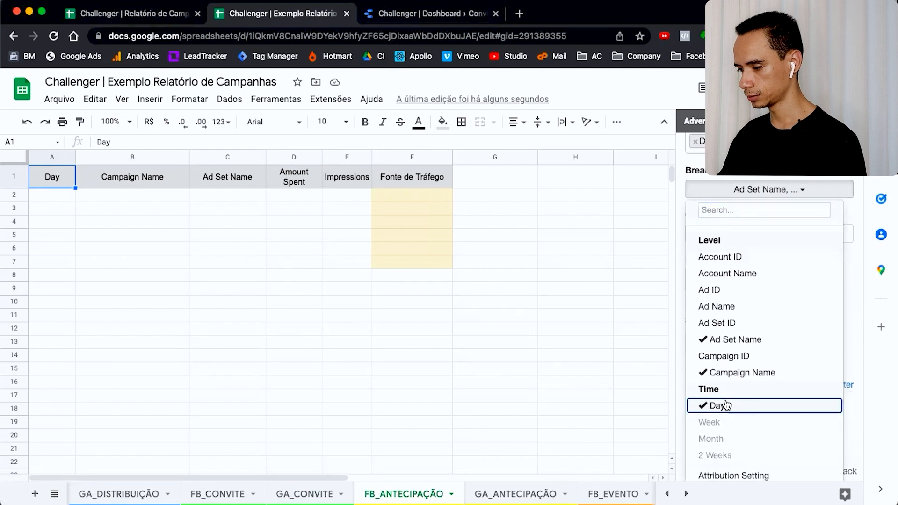
left_click(854, 210)
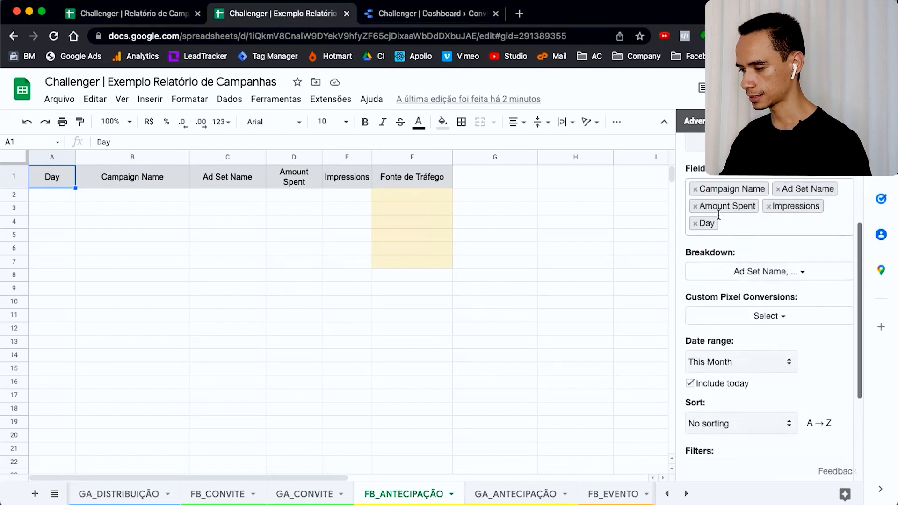
left_click_drag(704, 223, 702, 190)
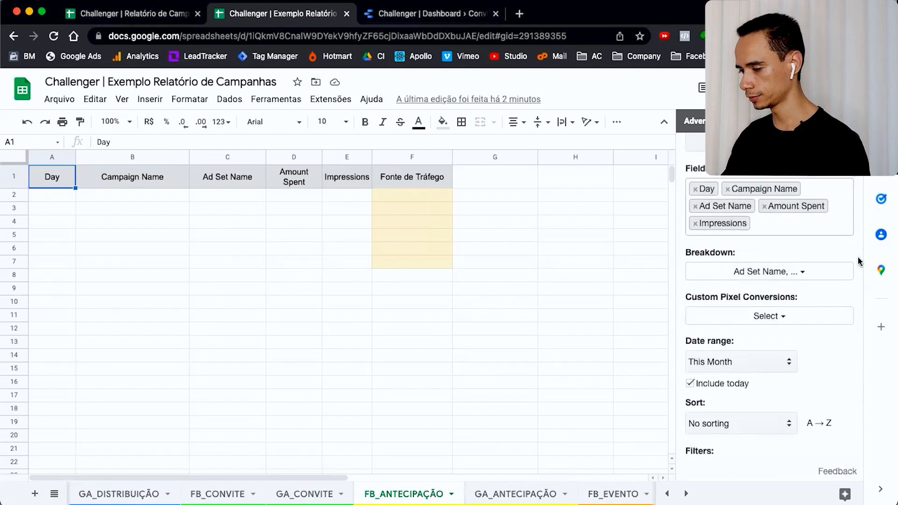
Switch the FB_ANTECIPAÇÃO report's date range to Custom.
scroll(859, 260, "down", 3)
scroll(850, 276, "down", 4)
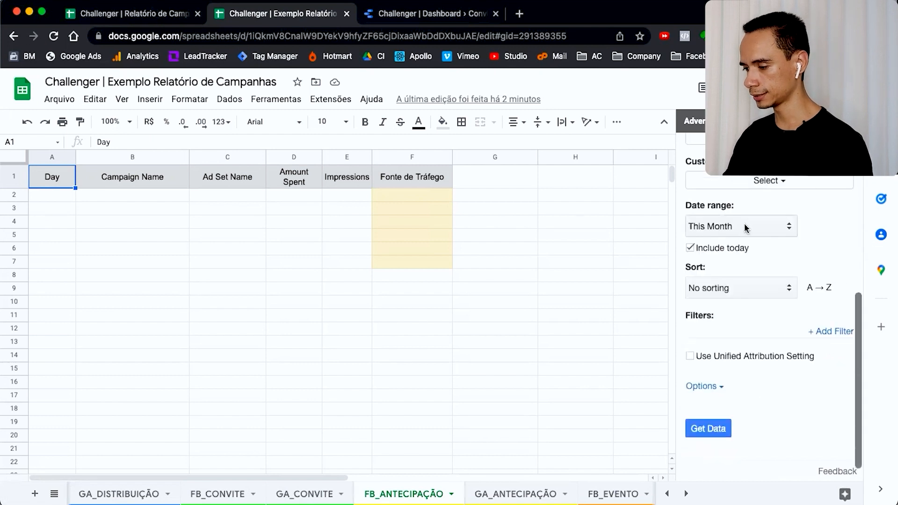
left_click(747, 228)
left_click(734, 359)
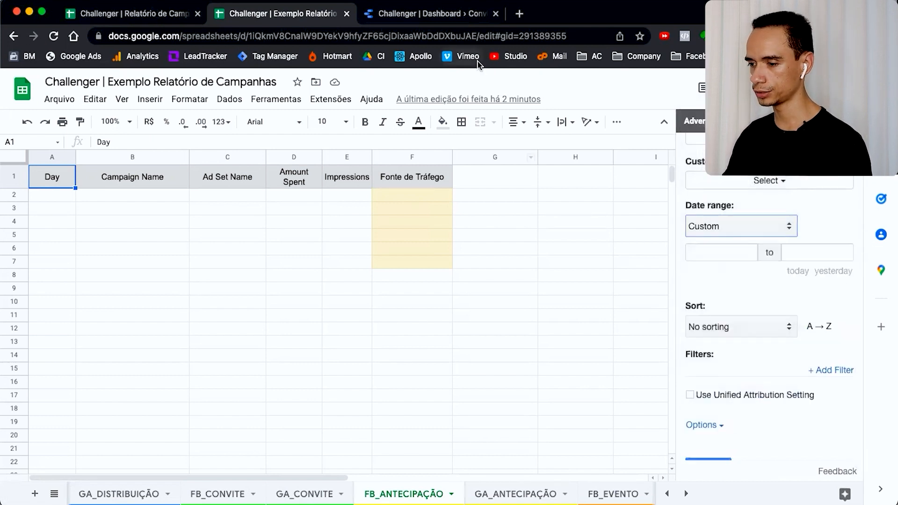
Check the period on the Antecipação page of the Data Studio dashboard, and return to the example report spreadsheet.
left_click(447, 21)
left_click(757, 282)
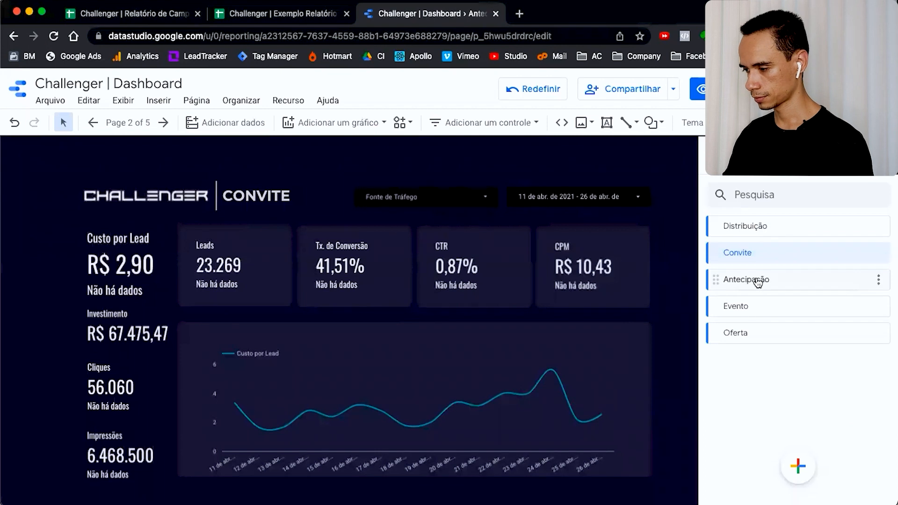
left_click(290, 14)
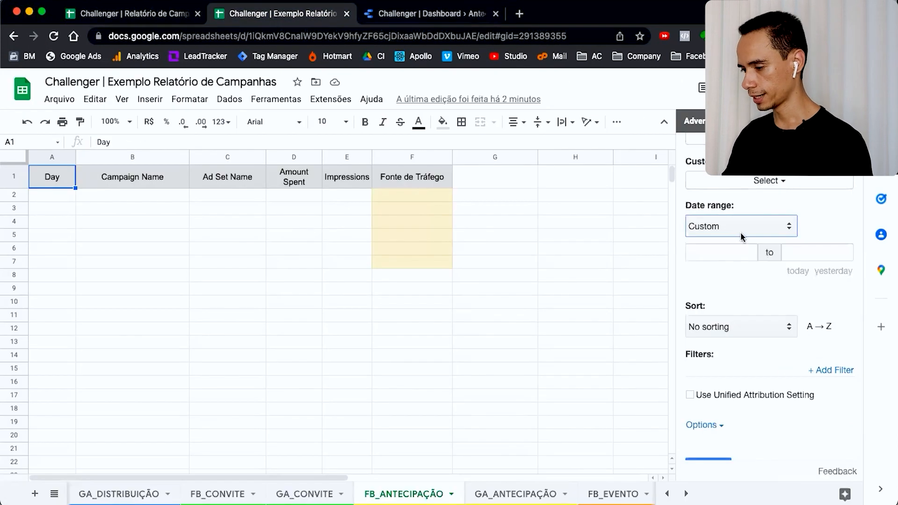
Set the custom date range of the FB_ANTECIPAÇÃO report from 2021-04-21 to 2021-04-26.
left_click(730, 252)
left_click(750, 275)
left_click(697, 275)
left_click(787, 304)
left_click(752, 370)
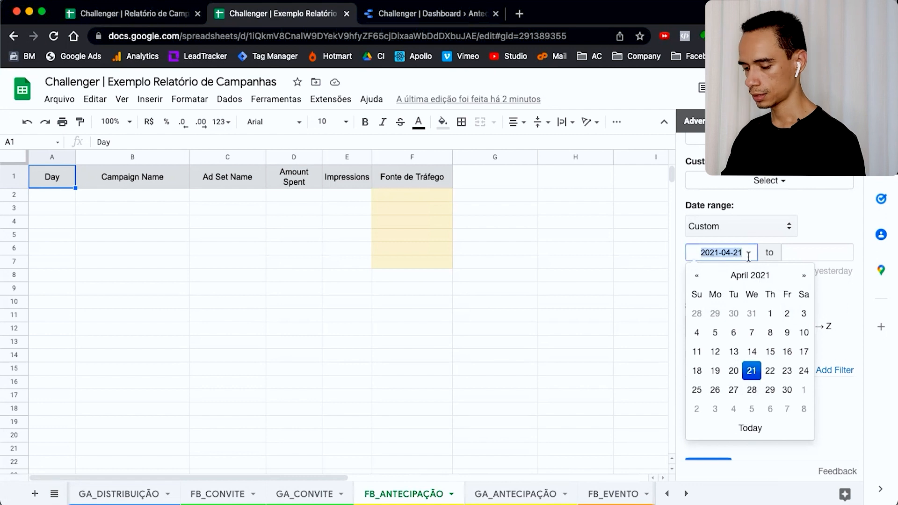
left_click(803, 252)
type("2021-04-21")
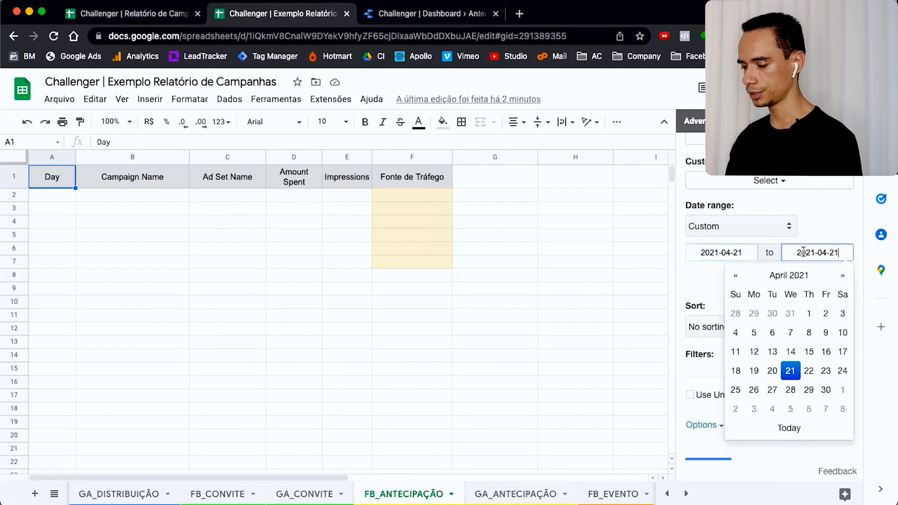
key("BackSpace")
type("6")
left_click(835, 235)
Sort the FB_ANTECIPAÇÃO report by Day.
scroll(835, 237, "down", 2)
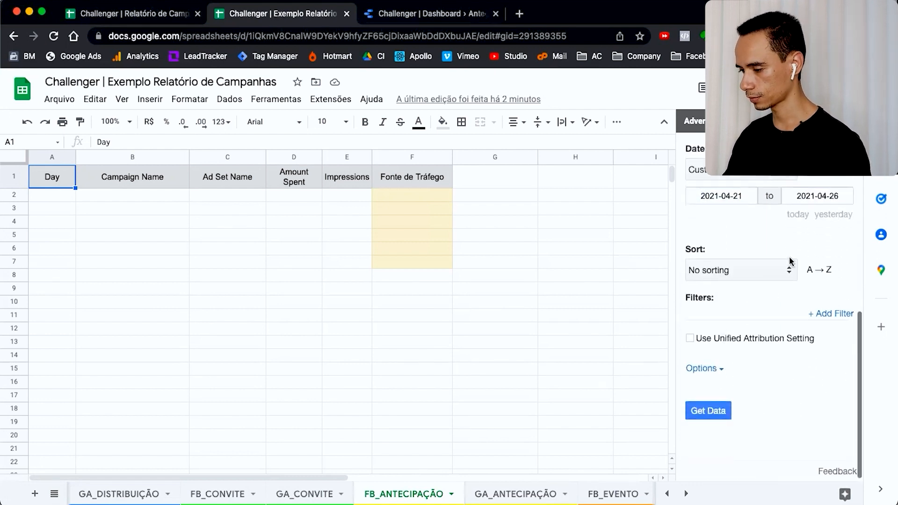
left_click(741, 270)
left_click(729, 328)
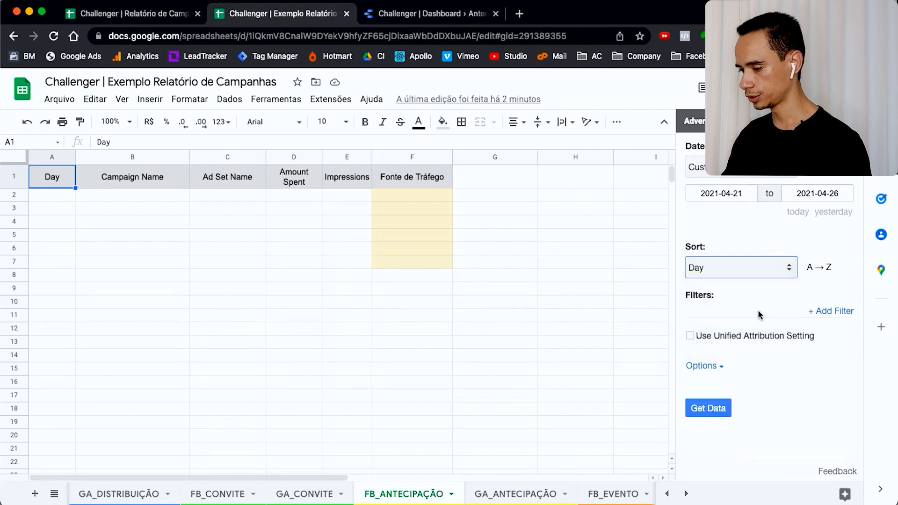
Add a filter to the FB_ANTECIPAÇÃO report and search its filter fields for "camp".
left_click(833, 311)
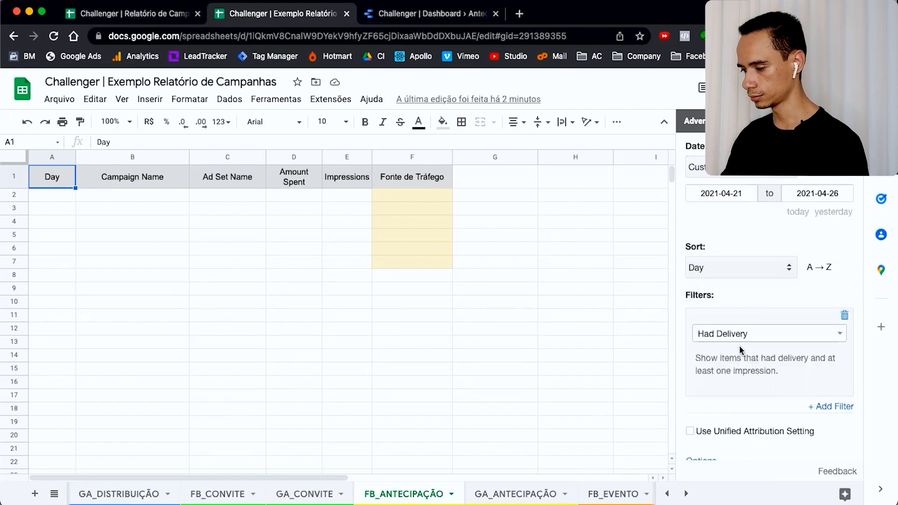
left_click(748, 334)
type("camp")
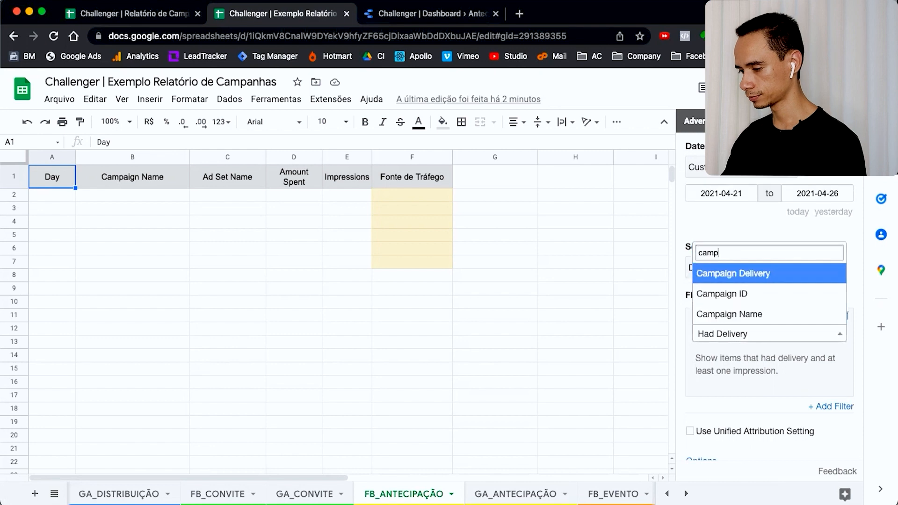
Set the Facebook report's filter to Campaign Name contains "JLF1 | ANTECIPAÇÃO".
left_click(754, 315)
left_click(738, 383)
type("JLF1 |")
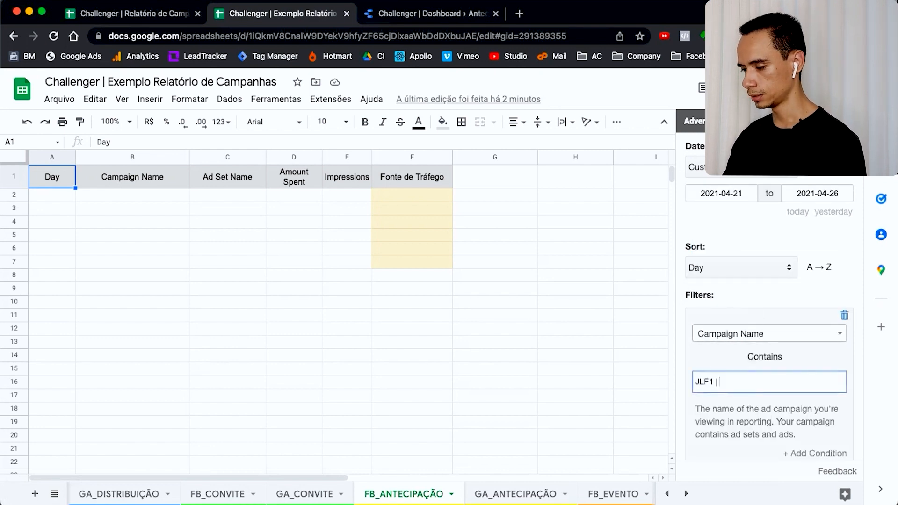
type(" ANTECIPAÇ")
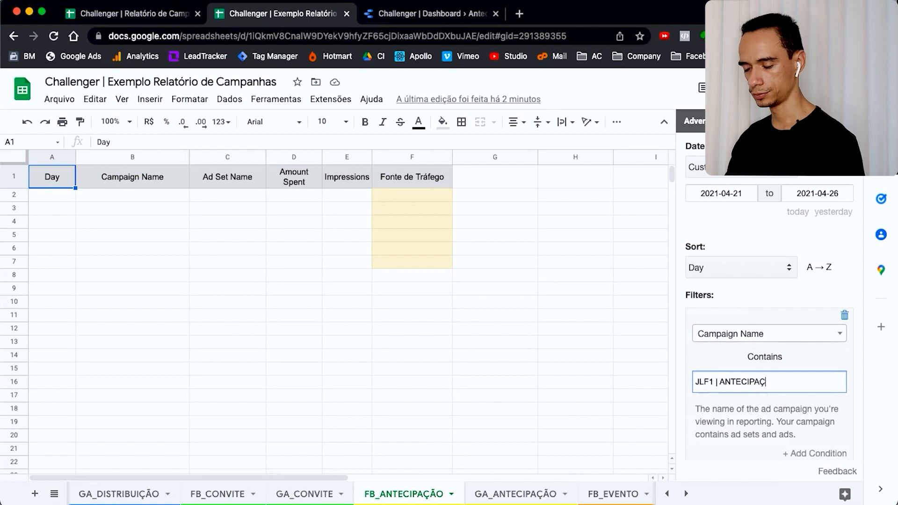
type("ÃO")
Set the Facebook report's output destination to the FB_ANTECIPAÇÃO sheet.
scroll(856, 370, "down", 5)
left_click(704, 366)
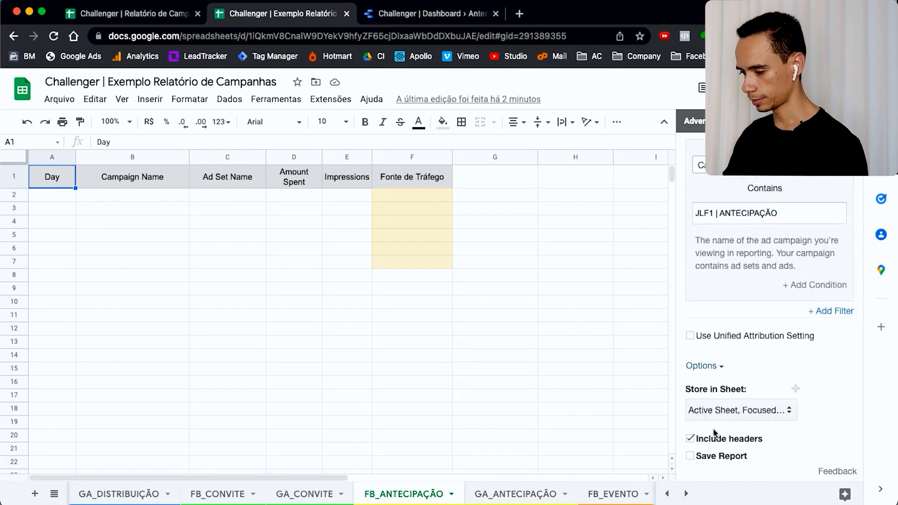
scroll(747, 423, "down", 1)
left_click(735, 320)
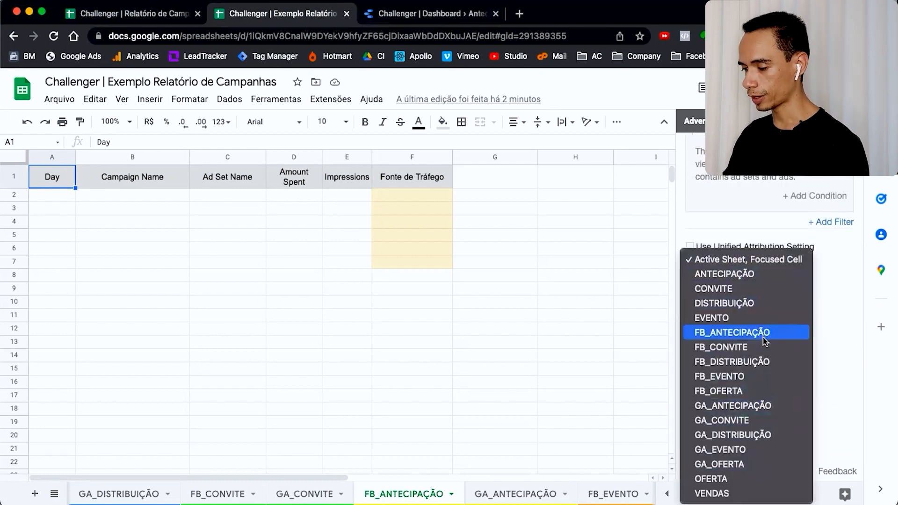
left_click(748, 334)
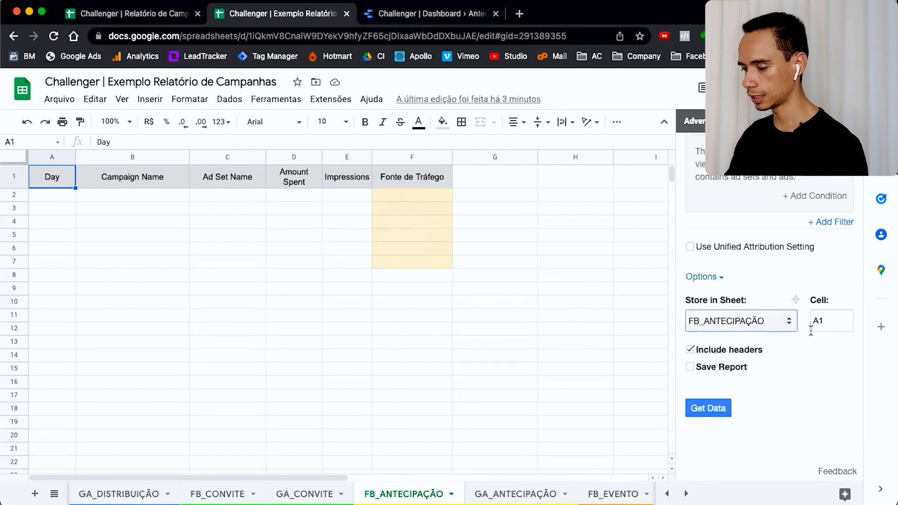
Save the report under the name FB_ANTECIPAÇÃO and run it to fetch the data.
left_click(733, 371)
left_click(711, 387)
type("F")
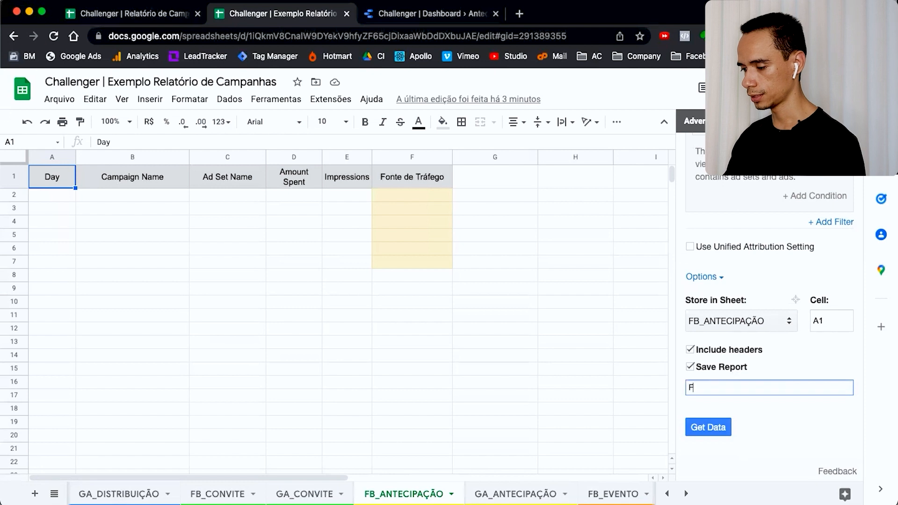
type("B_ANTECIPAÇÃO")
left_click(865, 397)
left_click(710, 427)
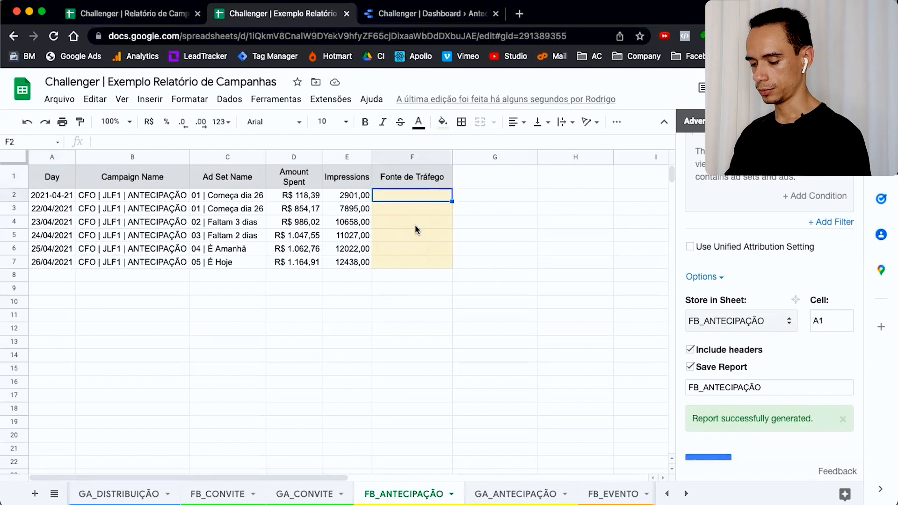
Fill the Fonte de Tráfego column of the FB_ANTECIPAÇÃO sheet, F2 to F7, with "Facebook Ads".
type("Faeb")
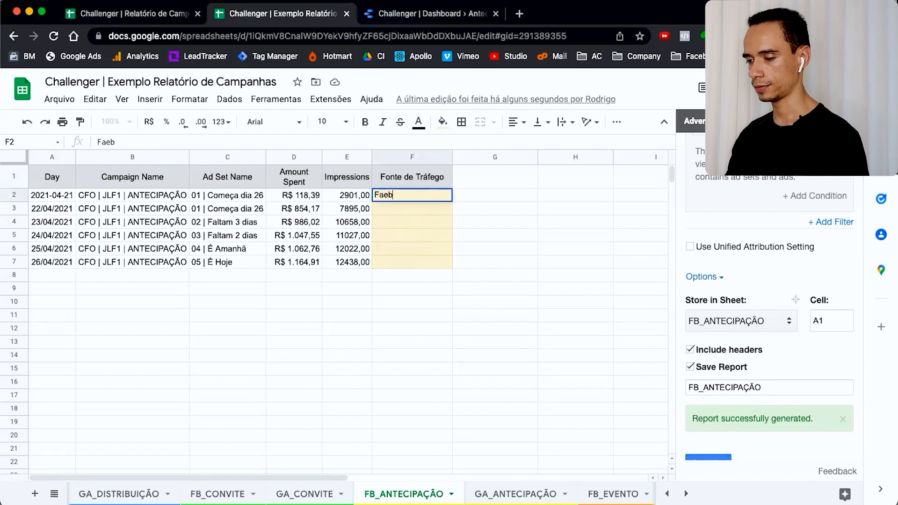
type("ebook Ads")
key("Return")
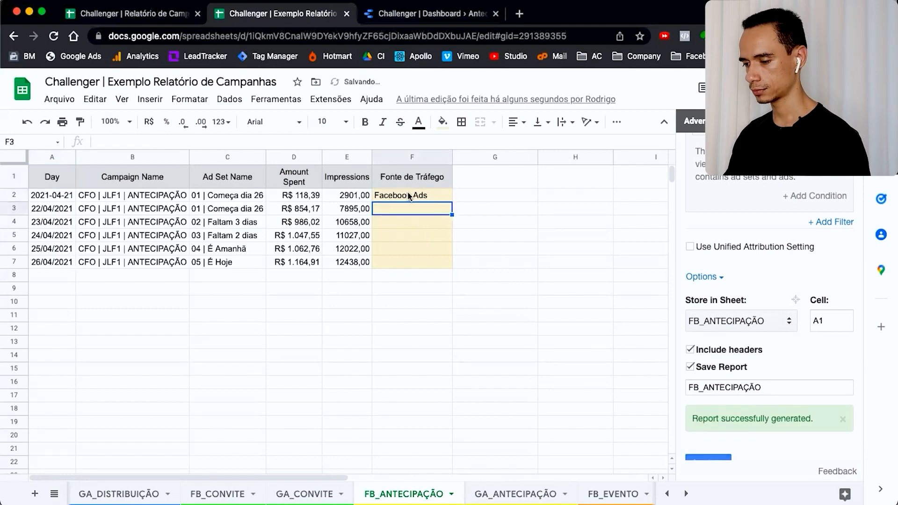
left_click_drag(408, 196, 416, 263)
key("super+d")
left_click(425, 315)
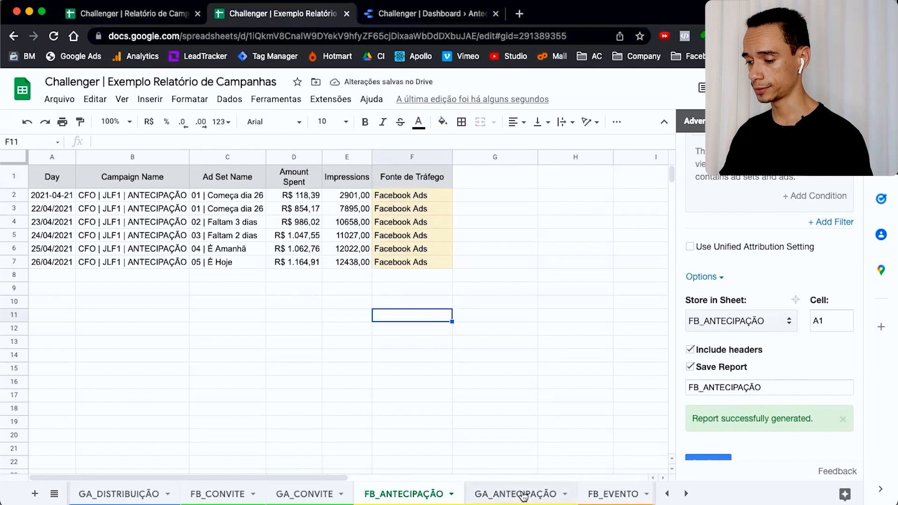
Open the GA_ANTECIPAÇÃO sheet, start a new Google Ads report and choose the customer account.
left_click(523, 497)
scroll(763, 262, "up", 2)
left_click(697, 145)
left_click(775, 433)
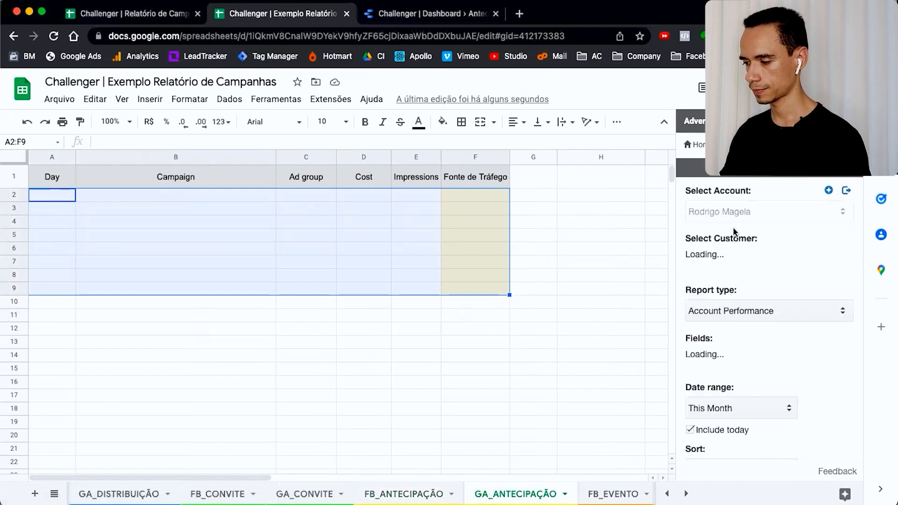
left_click(772, 258)
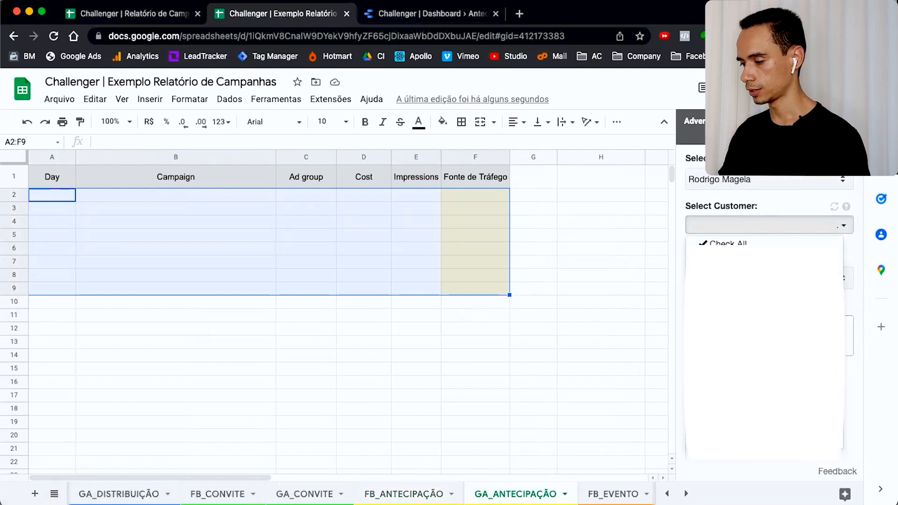
left_click(857, 279)
Set the Google Ads report type to Ad Group Performance.
scroll(858, 279, "down", 1)
left_click(775, 241)
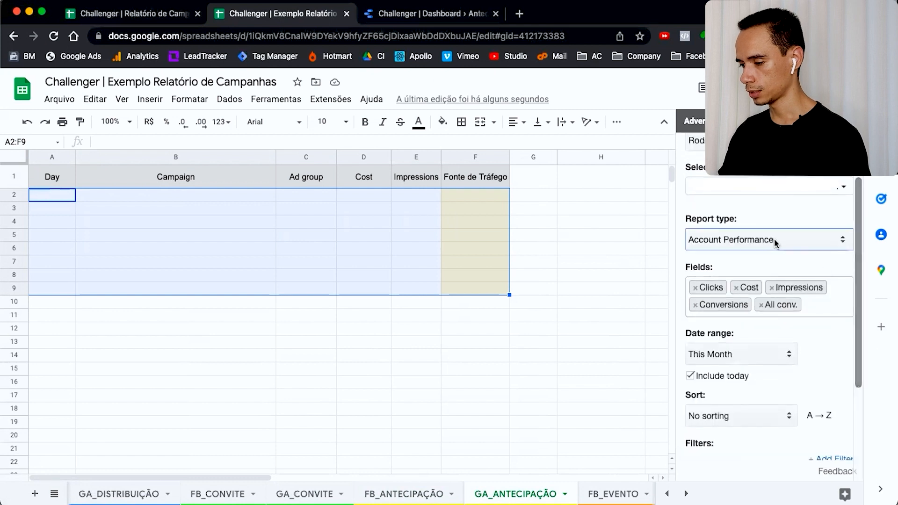
left_click(790, 253)
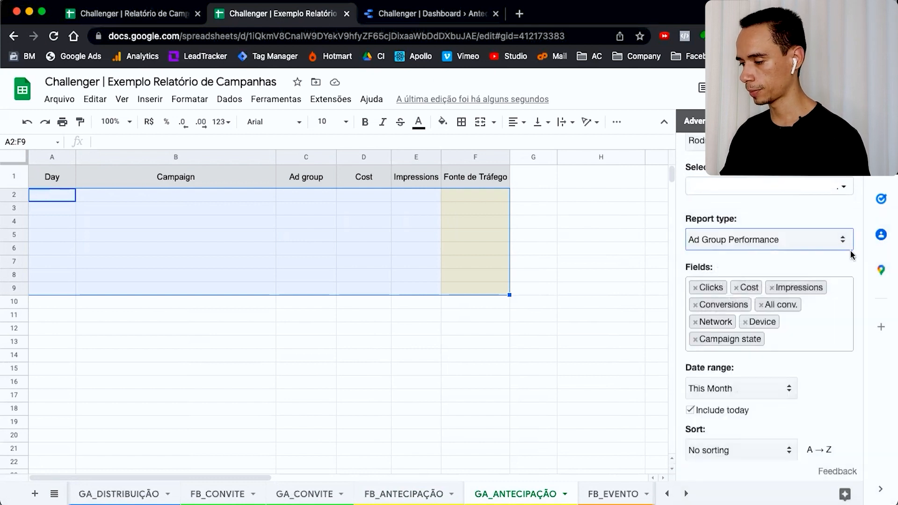
Remove all the default fields from the Google Ads report.
left_click(811, 341)
key("BackSpace")
key("BackSpace")
key("BackSpace")
key("BackSpace")
key("BackSpace")
key("BackSpace")
key("BackSpace")
key("BackSpace")
key("BackSpace")
key("BackSpace")
key("BackSpace")
key("BackSpace")
key("BackSpace")
key("BackSpace")
key("BackSpace")
key("BackSpace")
key("BackSpace")
key("BackSpace")
key("BackSpace")
key("BackSpace")
key("BackSpace")
key("BackSpace")
key("BackSpace")
key("BackSpace")
key("BackSpace")
key("BackSpace")
key("BackSpace")
key("BackSpace")
key("BackSpace")
key("BackSpace")
key("BackSpace")
key("BackSpace")
key("BackSpace")
key("BackSpace")
key("BackSpace")
key("BackSpace")
key("BackSpace")
Add the report fields Day, Campaign, Ad group, Cost and Impressions.
type("day")
left_click(730, 330)
type("camp")
left_click(755, 355)
type("ad")
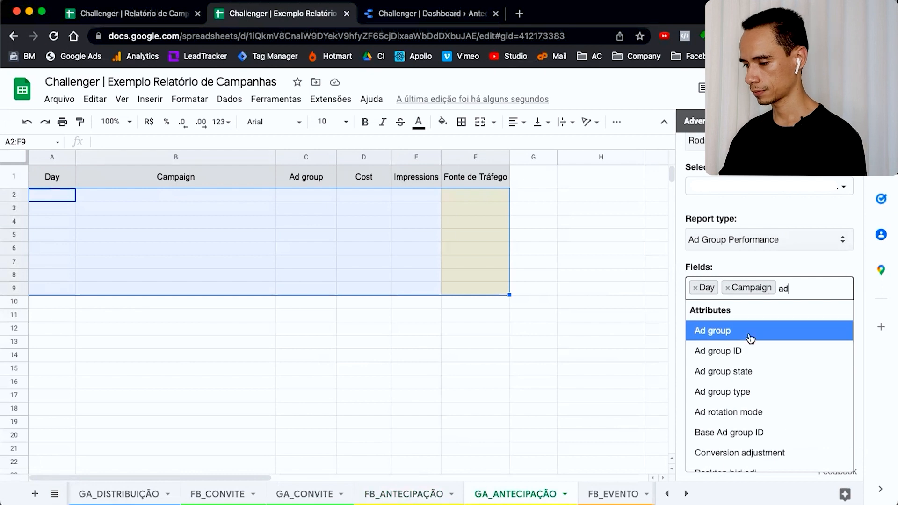
left_click(749, 331)
type("cos")
left_click(730, 388)
type("impre")
left_click(728, 368)
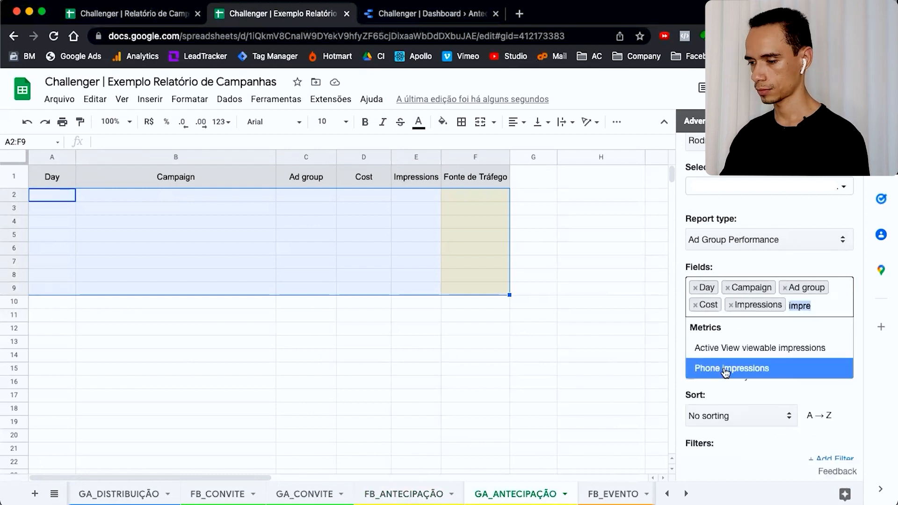
left_click(860, 298)
Set the Google Ads report to a custom date range from 2021-04-21 to 2021-04-26.
scroll(860, 297, "down", 2)
left_click(754, 276)
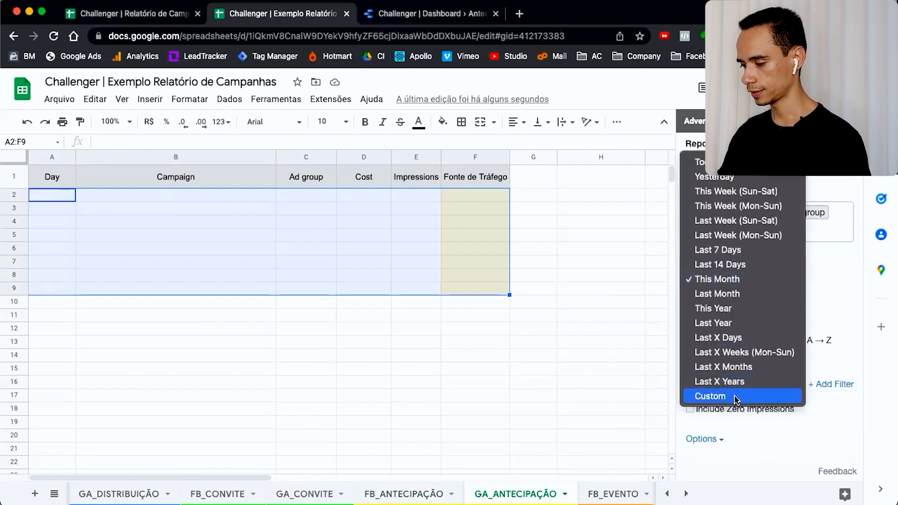
left_click(734, 396)
left_click(735, 307)
left_click(744, 327)
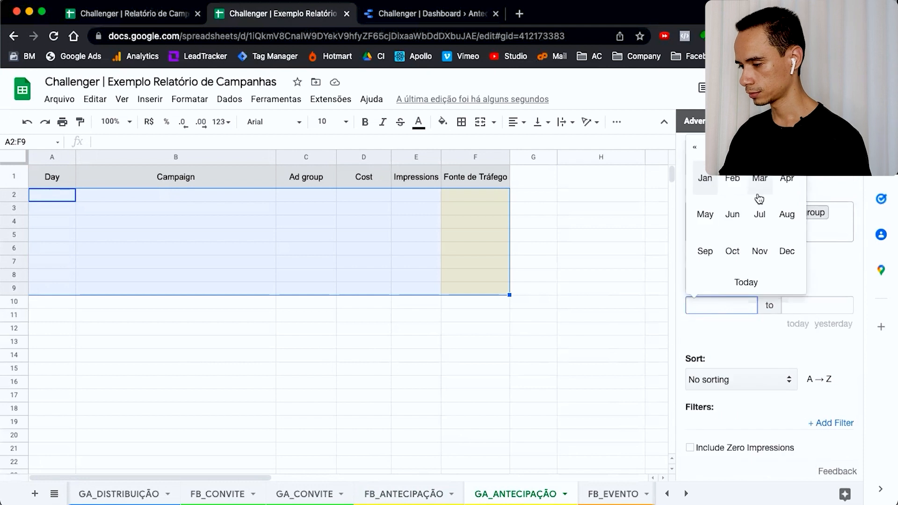
left_click(787, 179)
left_click(752, 423)
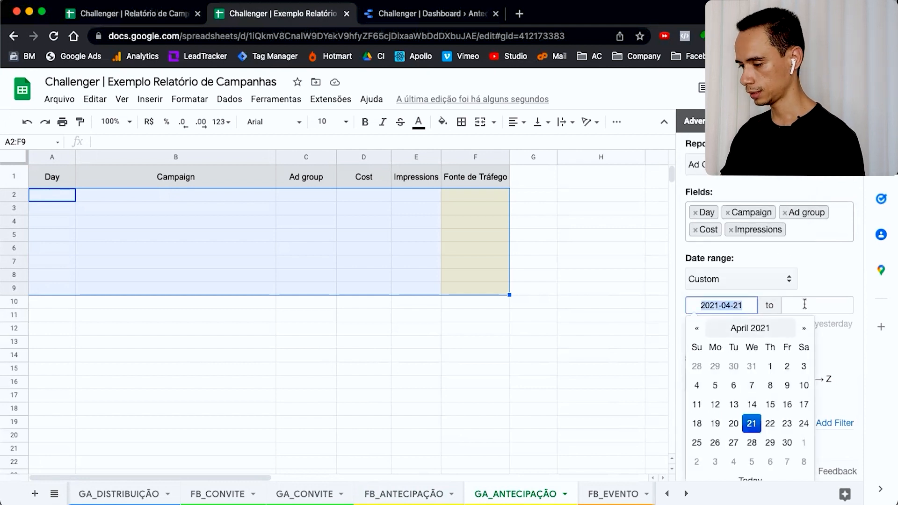
left_click(802, 305)
type("2021-04-21")
key("BackSpace")
type("6")
Sort the Google Ads report by Day.
scroll(858, 286, "down", 2)
left_click(742, 280)
left_click(711, 339)
Add a filter to the Google Ads report for Campaign contains "JLF1 | ANTECIPAÇÃO".
left_click(828, 324)
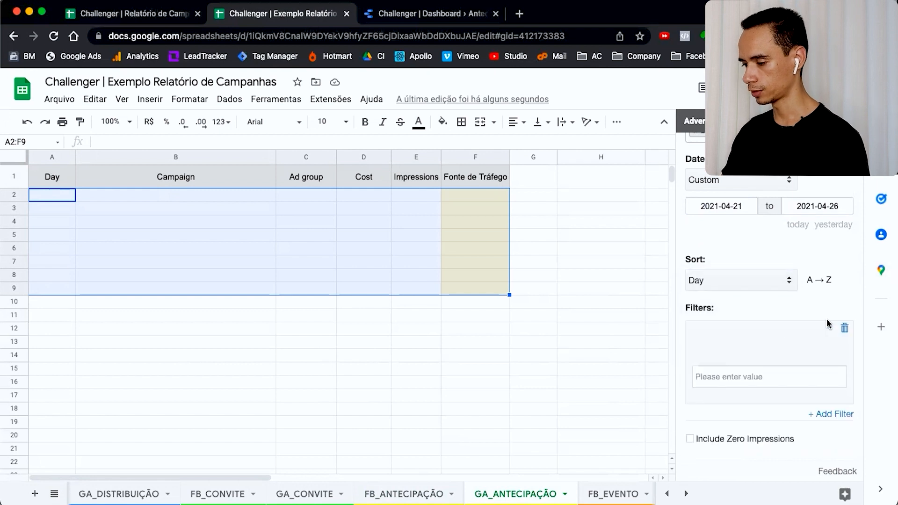
left_click(769, 346)
type("ca")
left_click(747, 262)
left_click(738, 346)
left_click(749, 241)
left_click(752, 369)
left_click(746, 442)
left_click(756, 397)
type("JL")
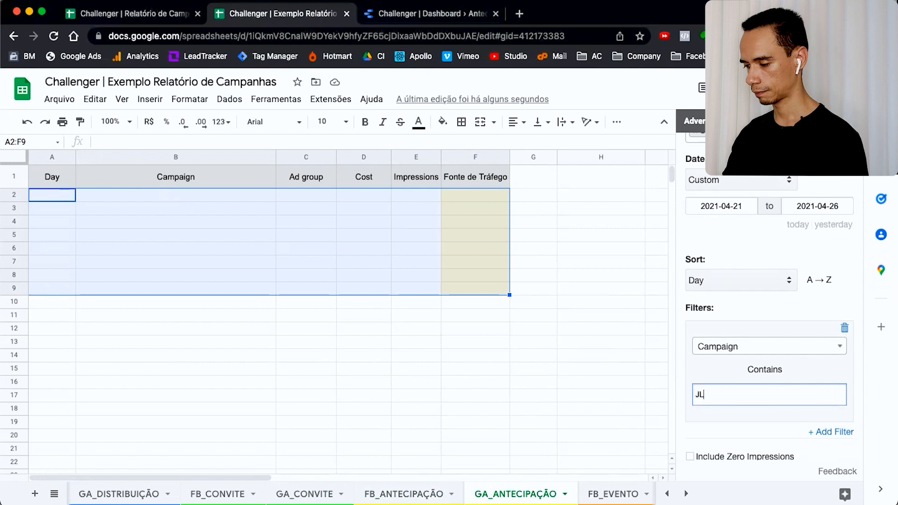
type("F1 | ANTECIPAÇÃO")
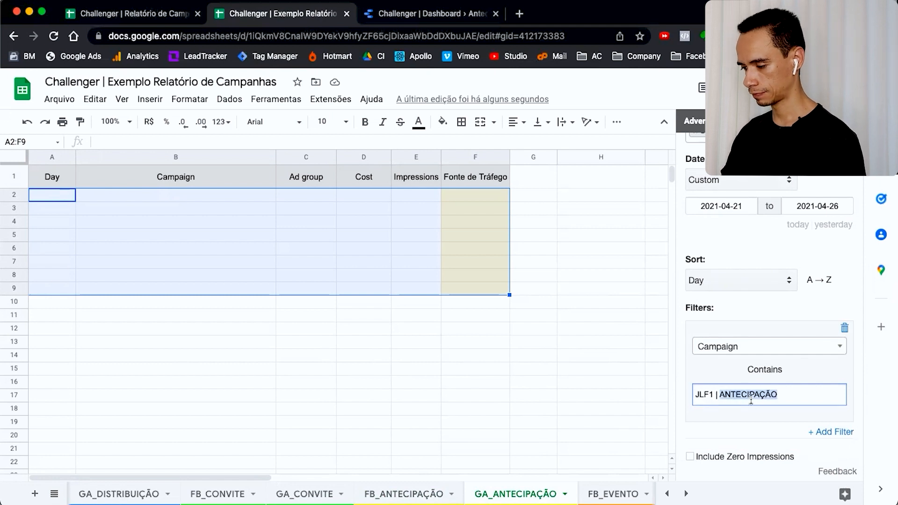
Set the Google Ads report's output destination to the GA_ANTECIPAÇÃO sheet.
scroll(748, 374, "down", 5)
left_click(747, 412)
scroll(757, 469, "down", 3)
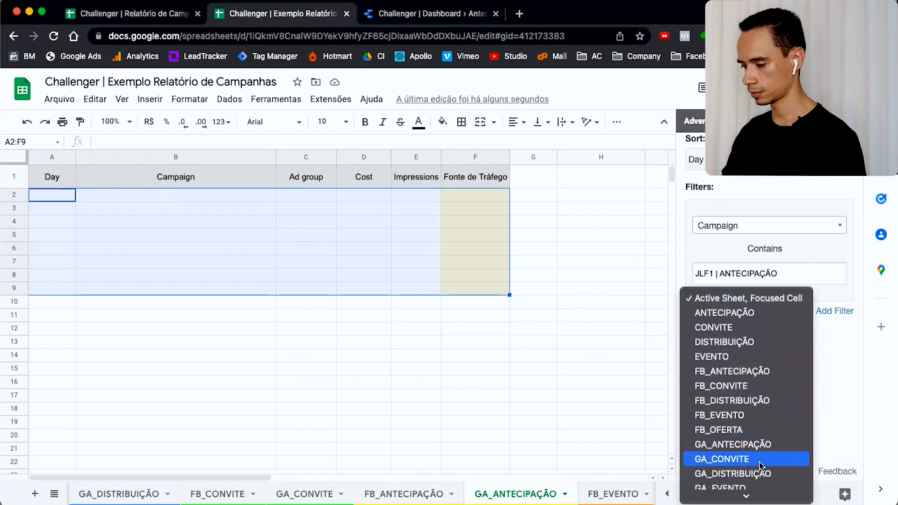
left_click(765, 445)
scroll(765, 444, "down", 2)
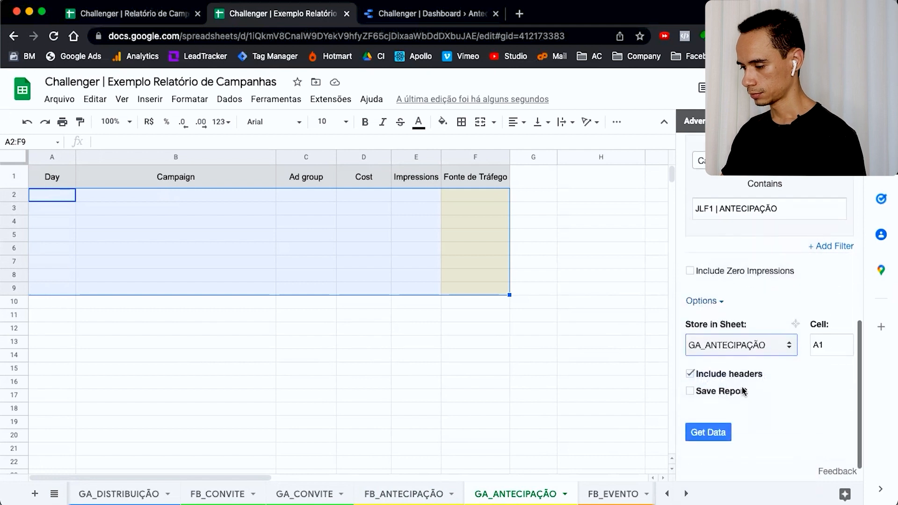
Save the report under the name GA_ANTECIPAÇÃO and run it to fetch the data.
left_click(690, 391)
left_click(726, 411)
type("G")
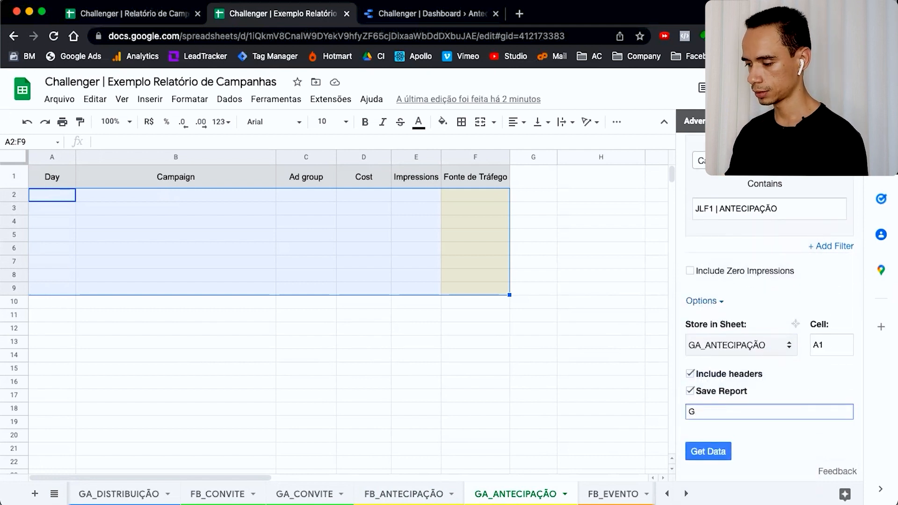
type("A_ANTECIPAÇÃO")
left_click(859, 391)
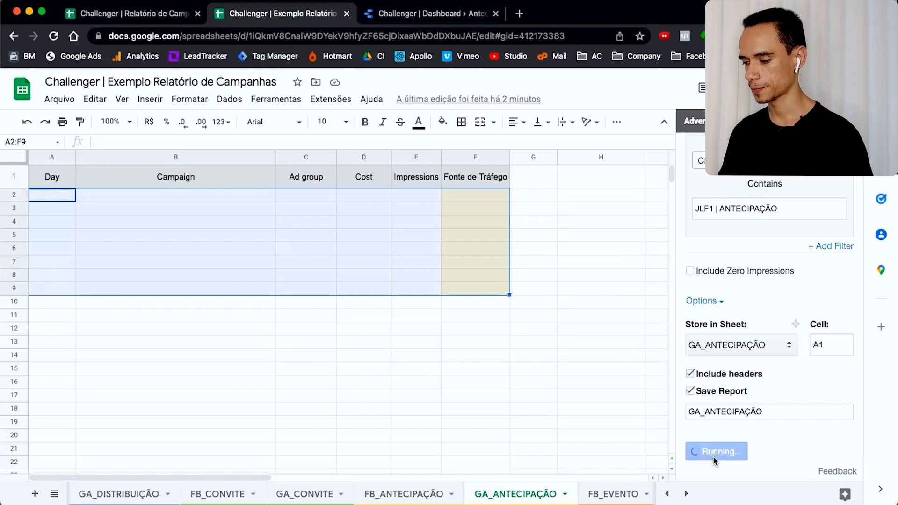
Fill the Fonte de Tráfego column of the GA_ANTECIPAÇÃO sheet, F2 to F9, with "Google Ads".
left_click(472, 195)
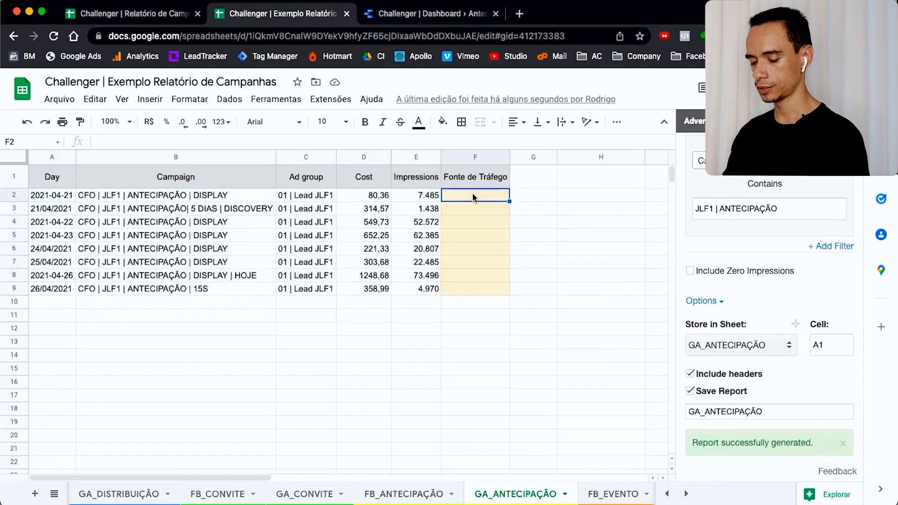
type("Google")
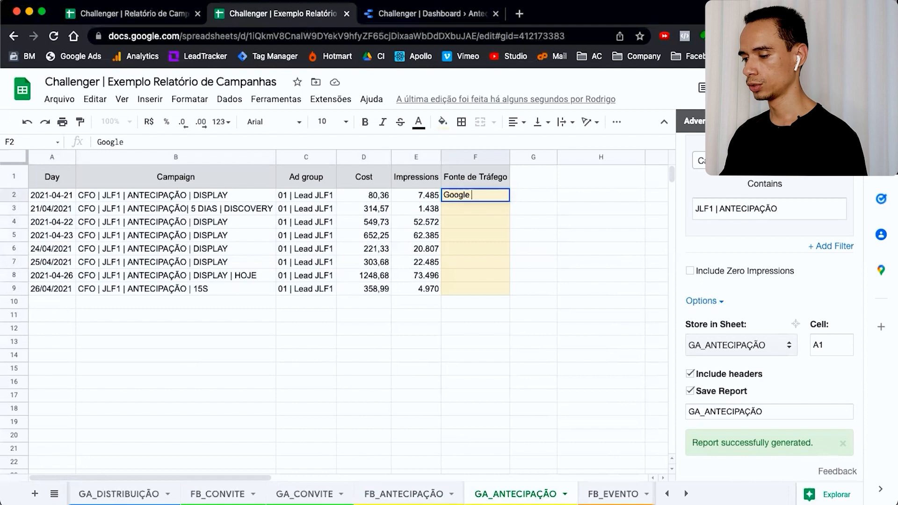
type(" Ads")
key("Return")
left_click(488, 194)
left_click_drag(509, 201, 503, 291)
left_click(490, 368)
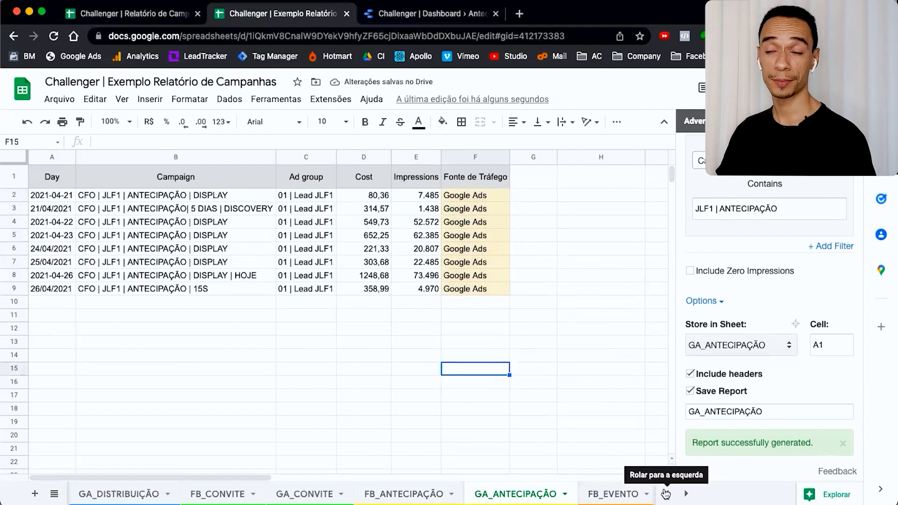
Open the combined ANTECIPAÇÃO sheet of the example spreadsheet at cell A1.
left_click(665, 494)
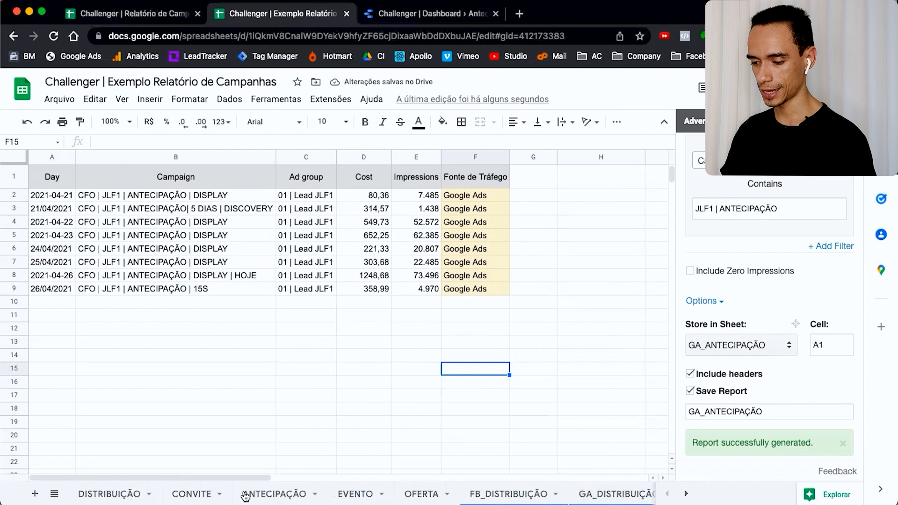
left_click(280, 494)
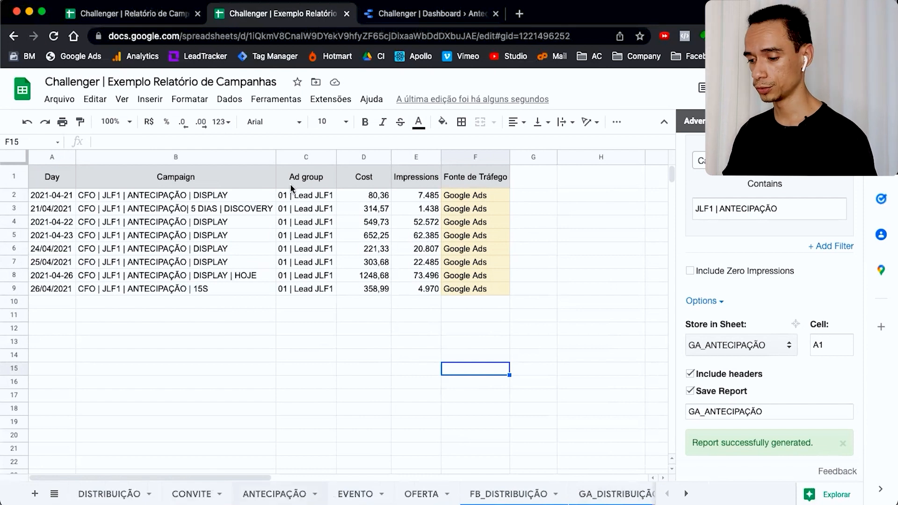
left_click(59, 174)
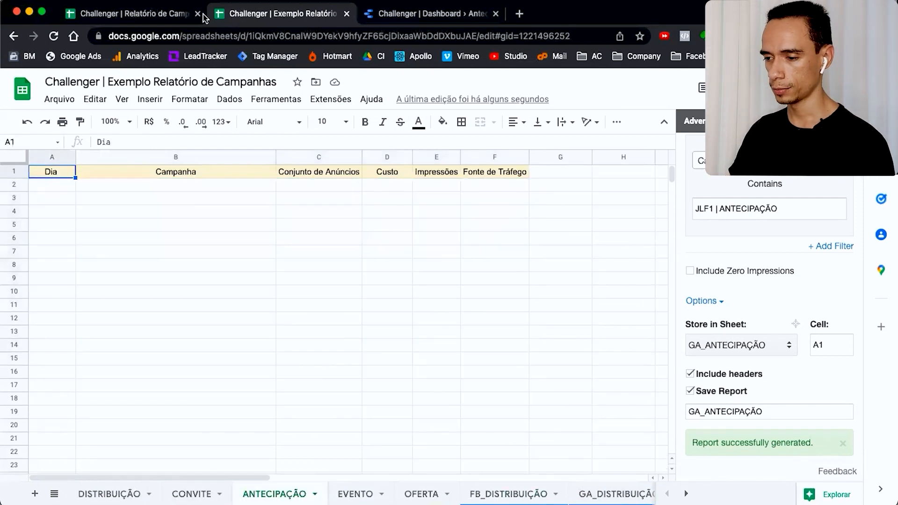
Switch to the Relatório de Campanhas spreadsheet and copy the combined QUERY formula from cell A2 of its ANTECIPAÇÃO sheet.
left_click(168, 19)
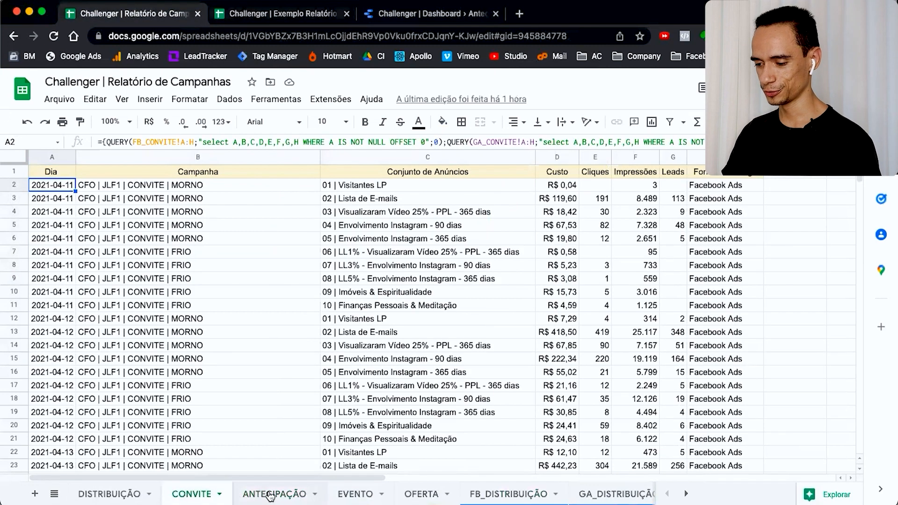
left_click(53, 185)
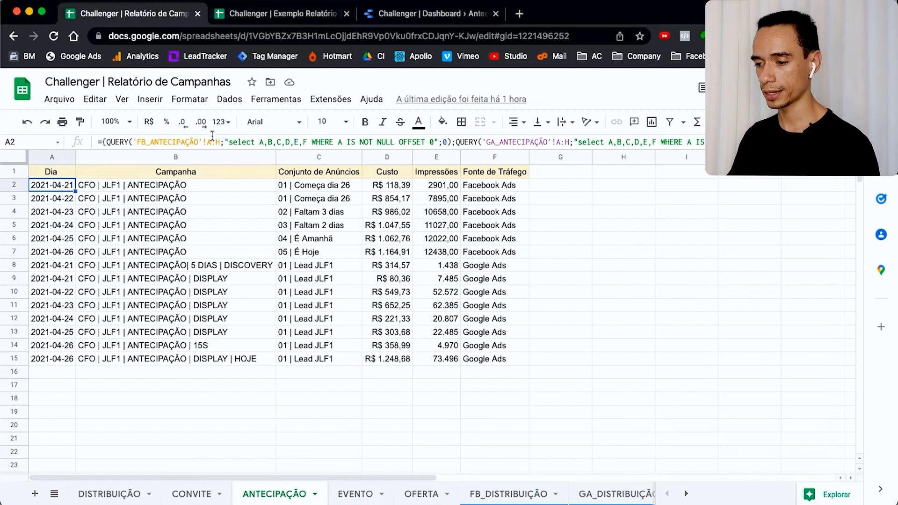
left_click(228, 142)
key("super+a")
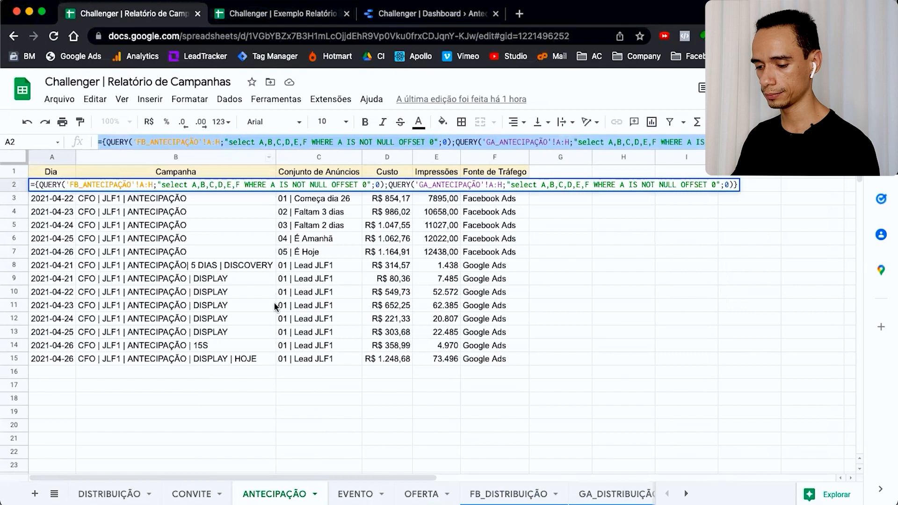
key("Escape")
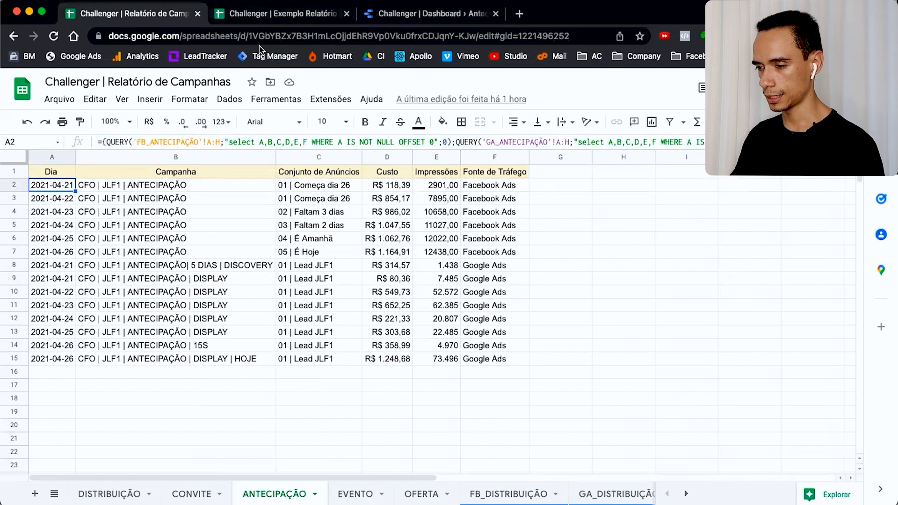
Paste the copied formula combining FB_ANTECIPAÇÃO and GA_ANTECIPAÇÃO into cell A2 of the example spreadsheet's ANTECIPAÇÃO sheet, and check the Google Ads rows.
left_click(271, 13)
left_click(46, 187)
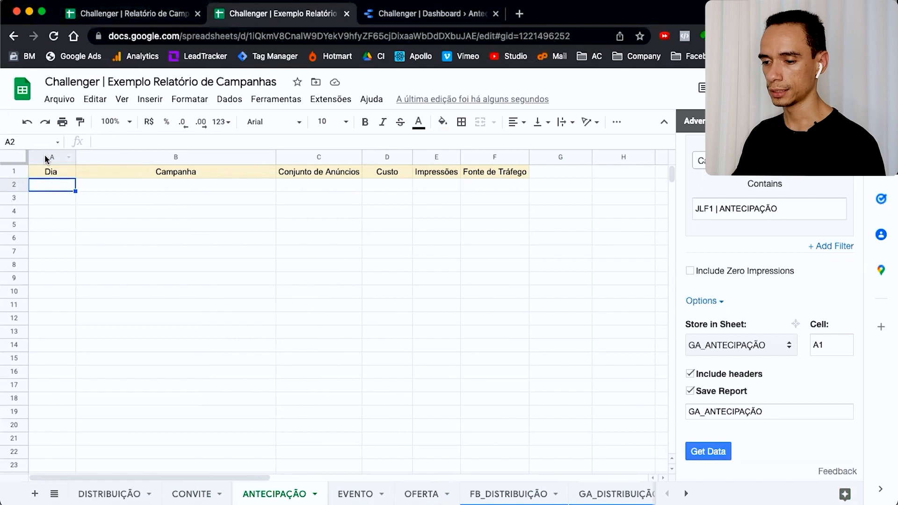
left_click(105, 143)
key("ctrl+v")
key("Return")
left_click(447, 306)
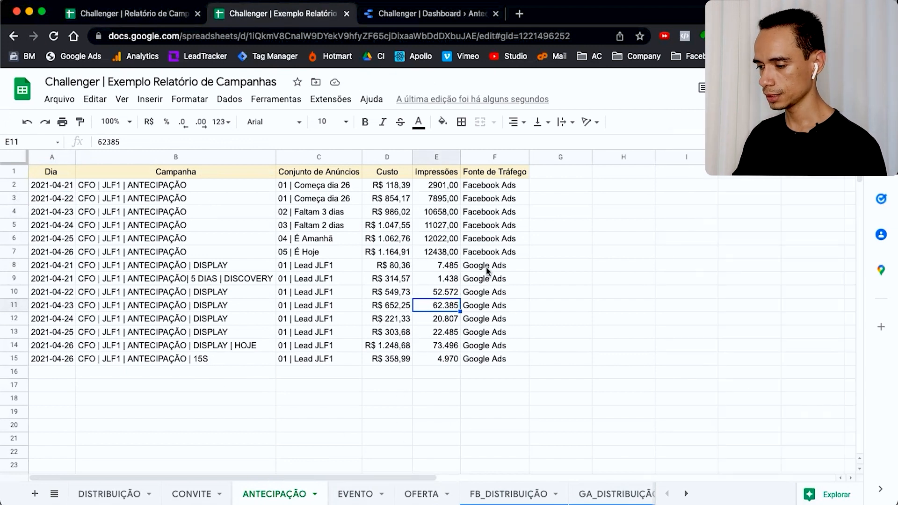
left_click(487, 265)
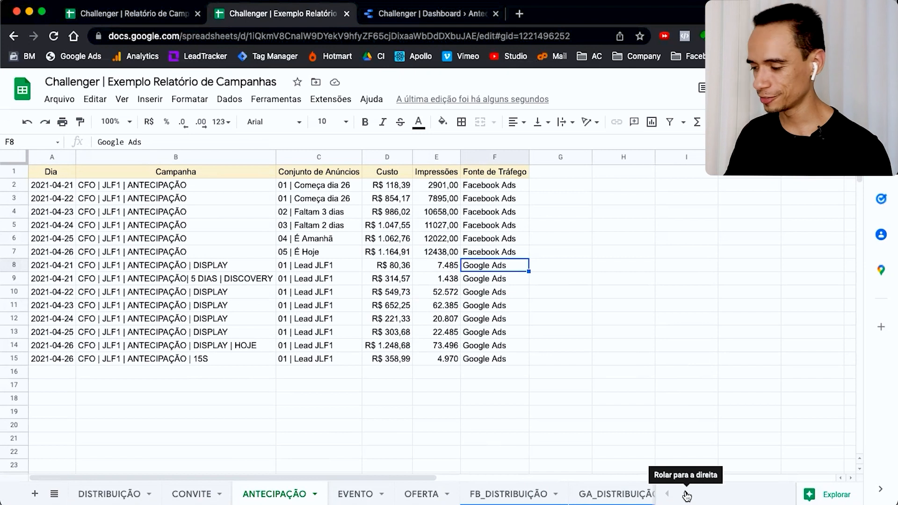
Open the FB_EVENTO sheet and launch the Adveronix add-on there.
left_click(686, 494)
left_click(361, 495)
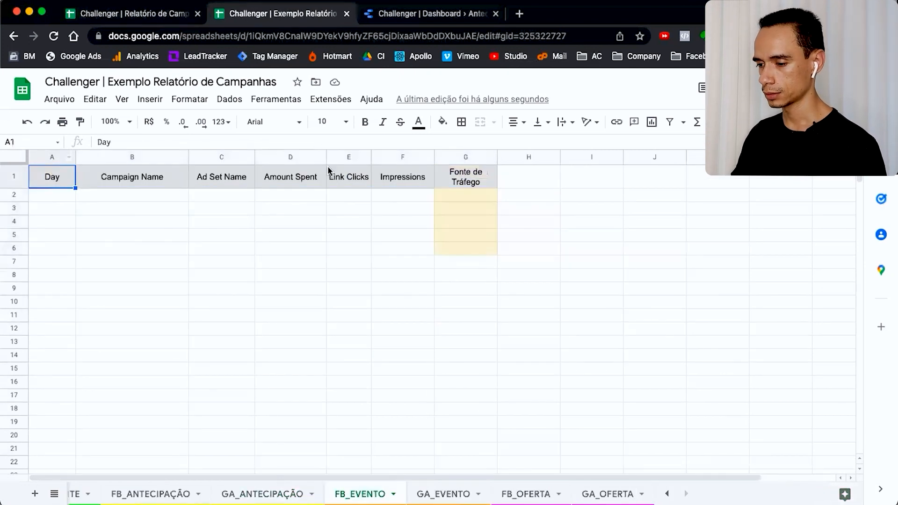
left_click(331, 99)
mouse_move(417, 230)
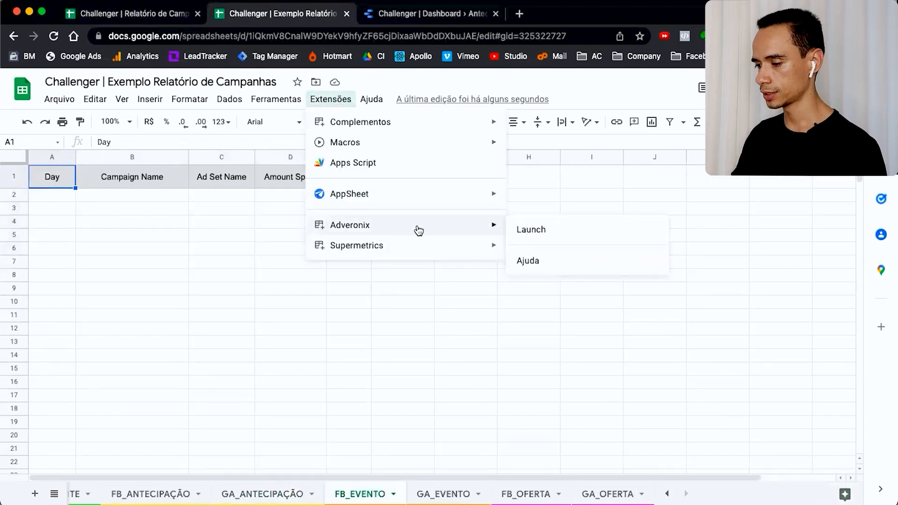
left_click(524, 230)
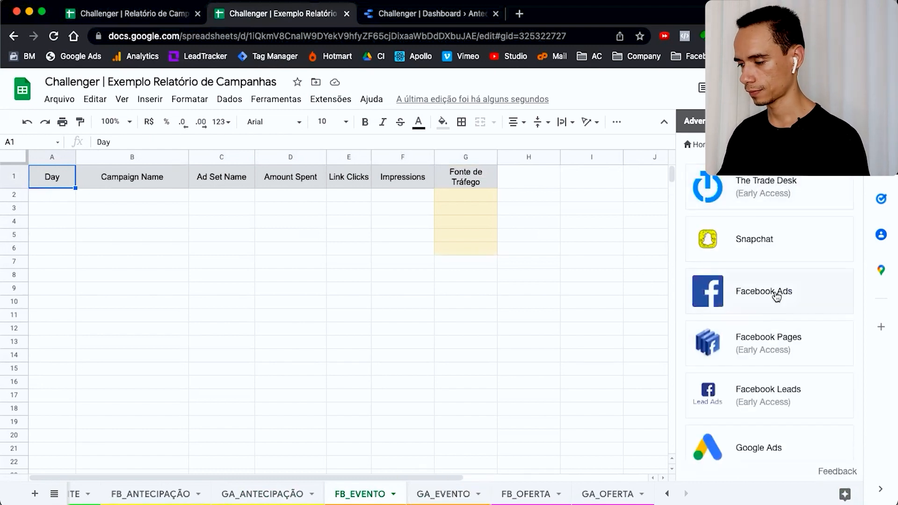
Start a new Facebook Ads report in the add-on and select the ad account to report on.
left_click(764, 291)
left_click(767, 212)
left_click(749, 231)
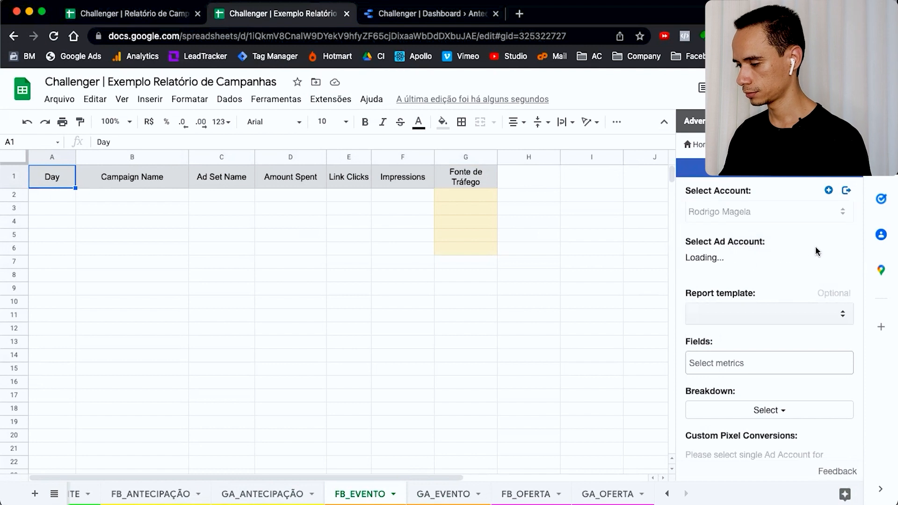
left_click(716, 321)
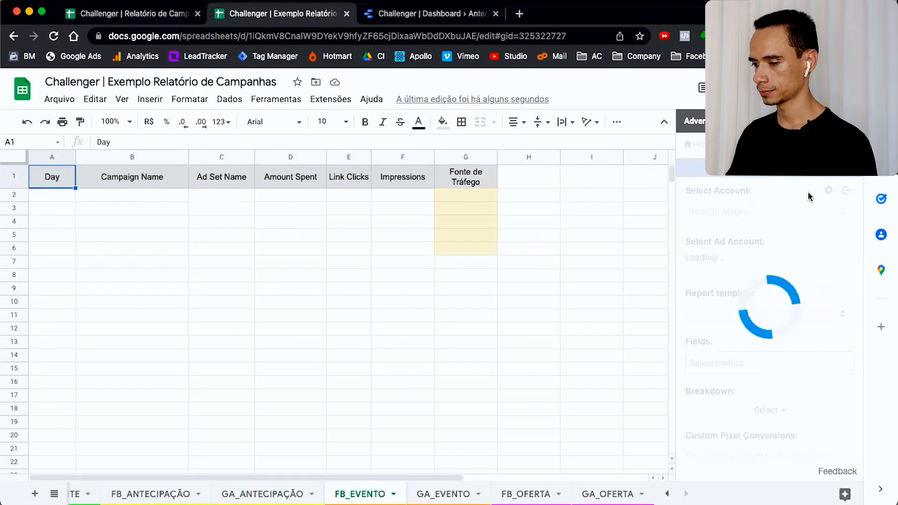
left_click(775, 261)
scroll(767, 393, "down", 7)
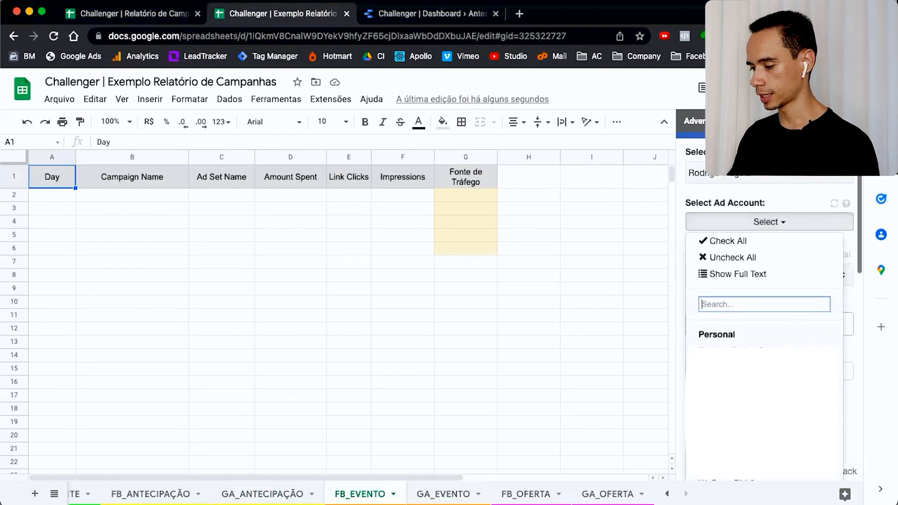
scroll(767, 393, "down", 5)
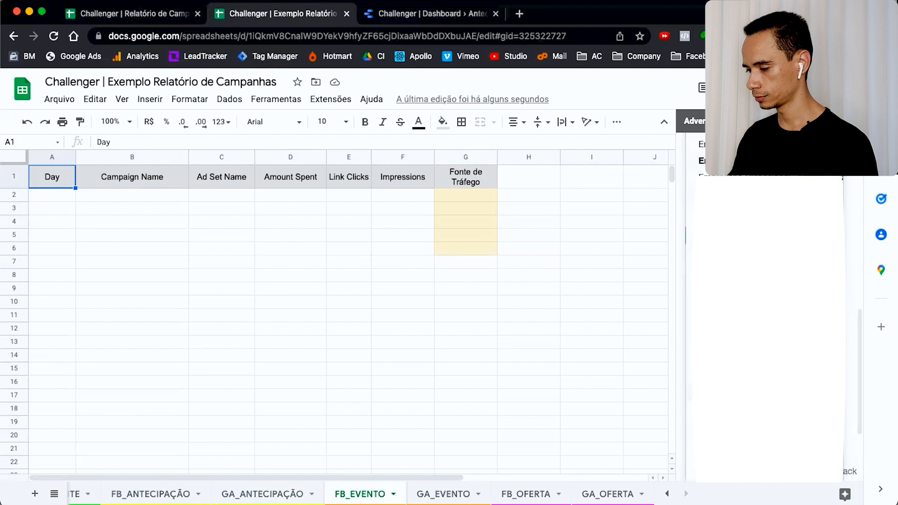
left_click(782, 285)
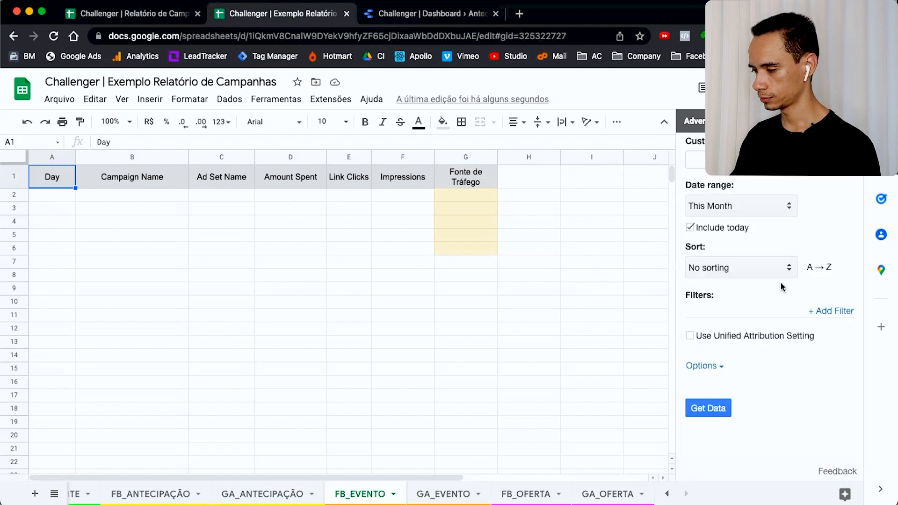
Add the fields Campaign Name, Ad Set Name and Amount Spent to the report.
scroll(782, 287, "up", 10)
left_click(761, 360)
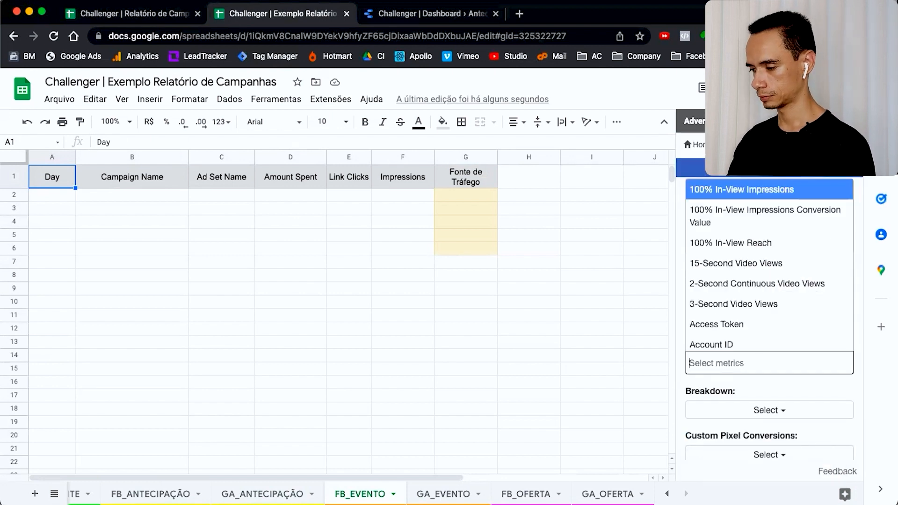
type("campa")
left_click(754, 321)
type("ad")
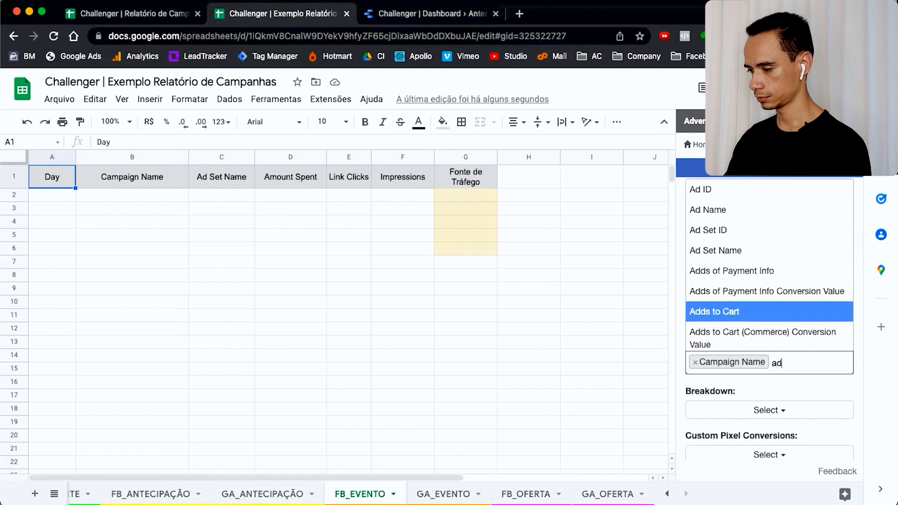
left_click(756, 250)
type("amou")
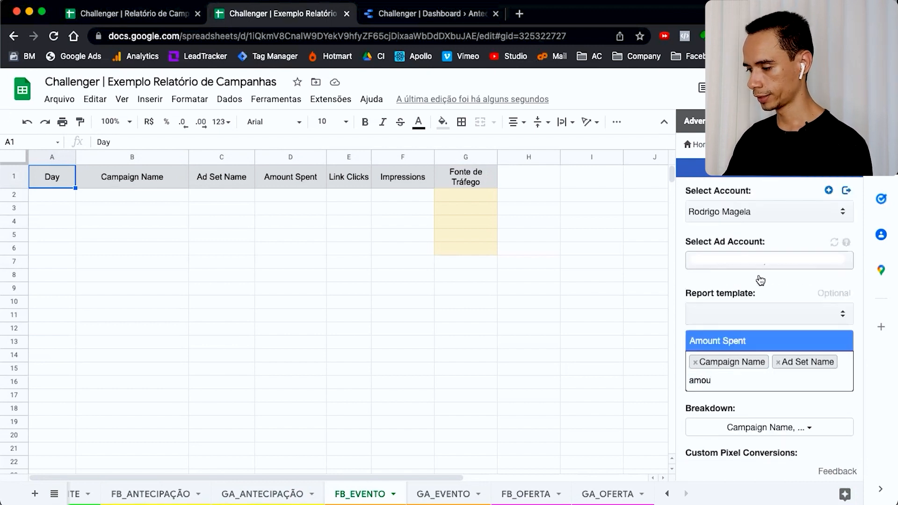
left_click(744, 344)
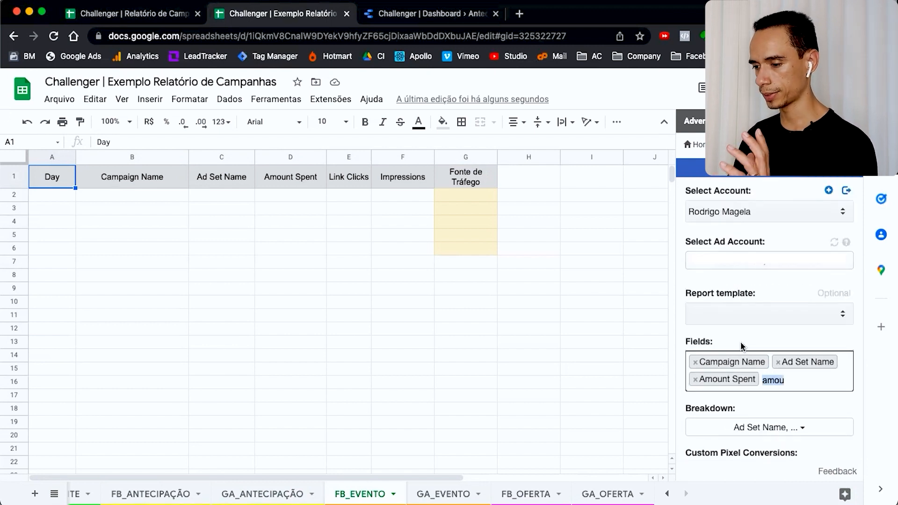
Add the fields Link Clicks and Impressions to the report.
type("lnk")
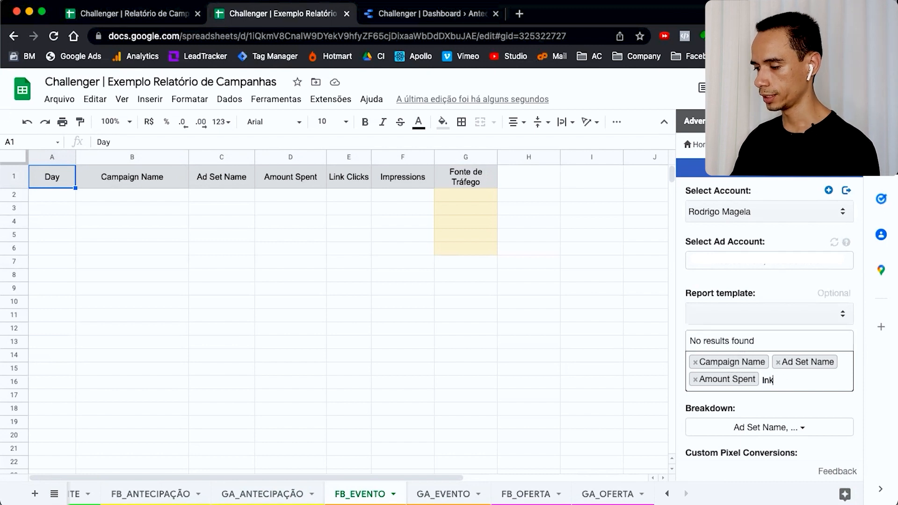
key("BackSpace")
key("BackSpace")
key("BackSpace")
type("link")
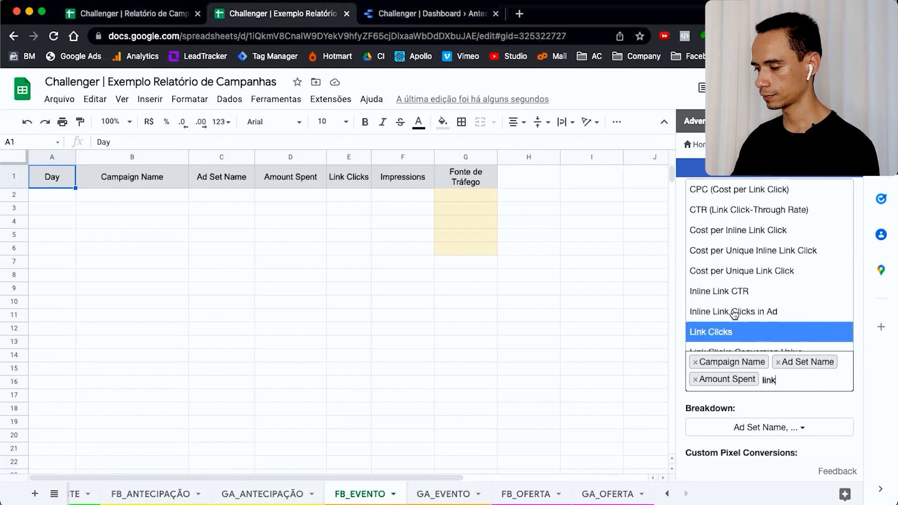
left_click(734, 333)
type("impre")
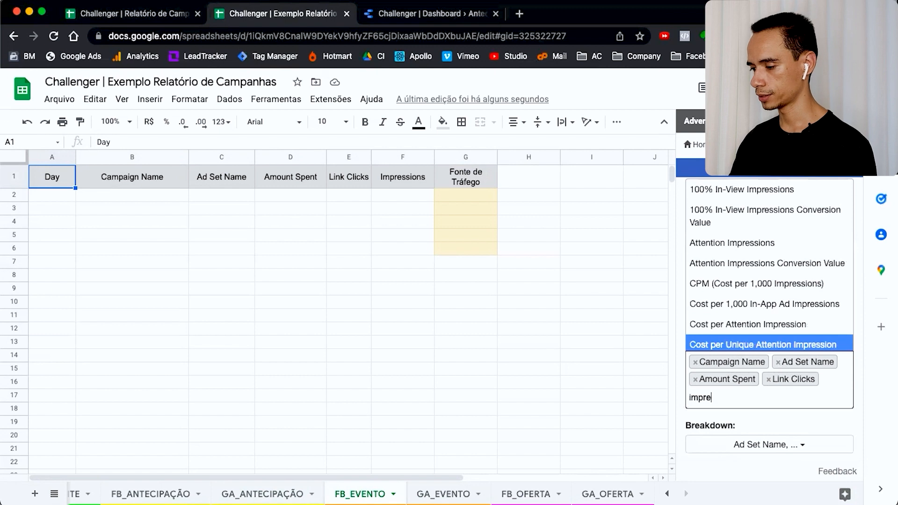
type("ss")
scroll(739, 290, "down", 3)
left_click(744, 308)
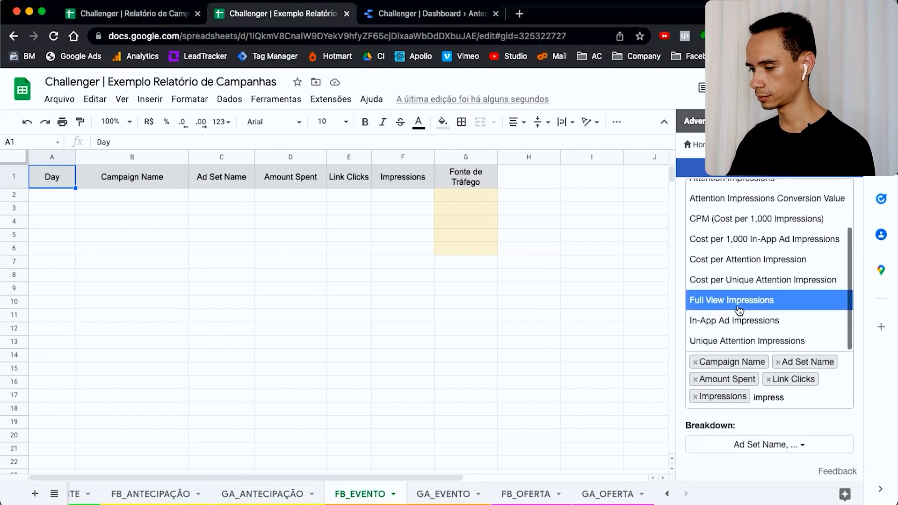
left_click(858, 389)
Add a Day breakdown to the report and move the Day field ahead of Campaign Name.
scroll(860, 388, "down", 3)
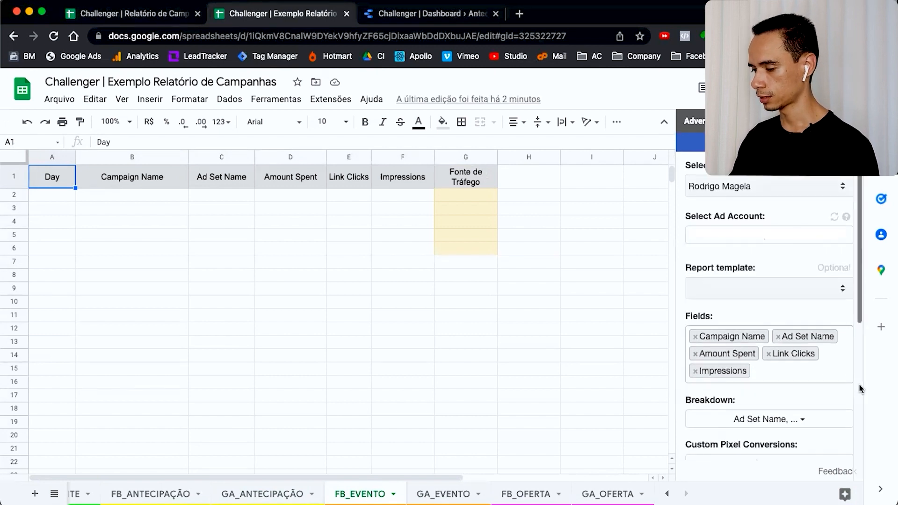
left_click(771, 313)
scroll(760, 399, "down", 3)
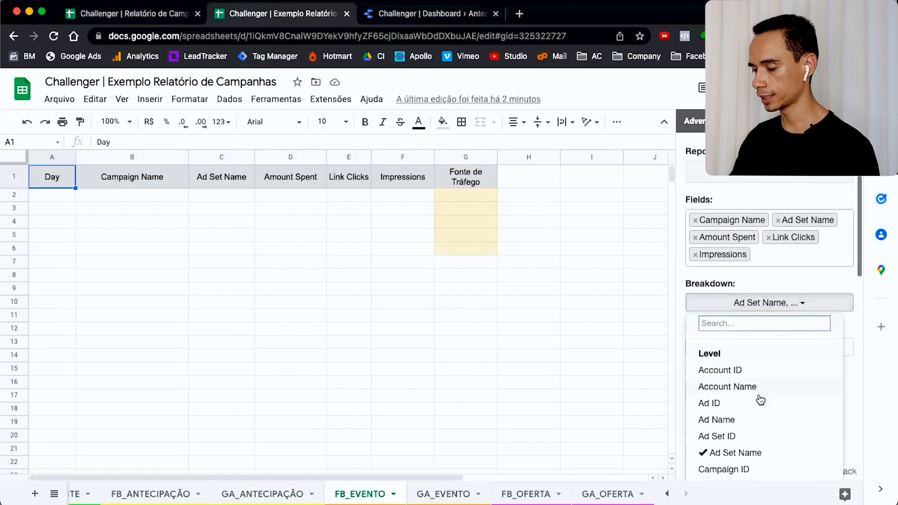
left_click(725, 416)
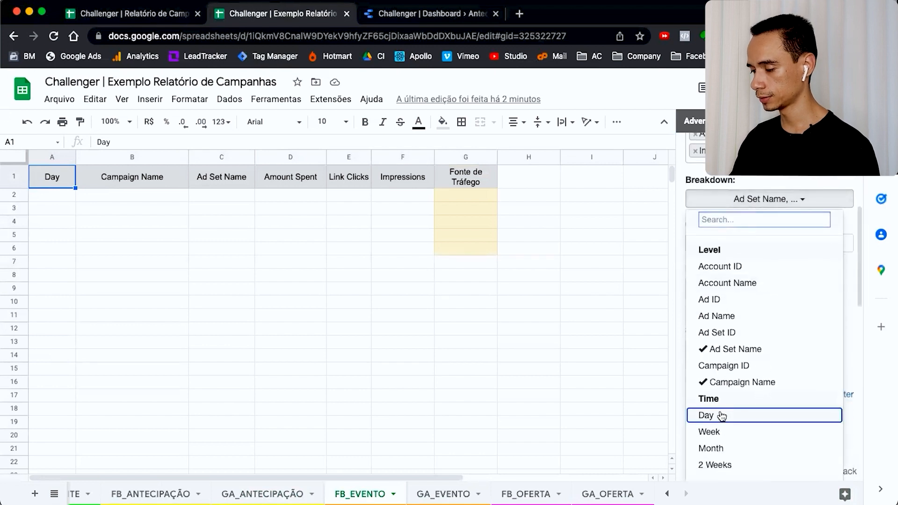
left_click(856, 220)
scroll(857, 220, "up", 2)
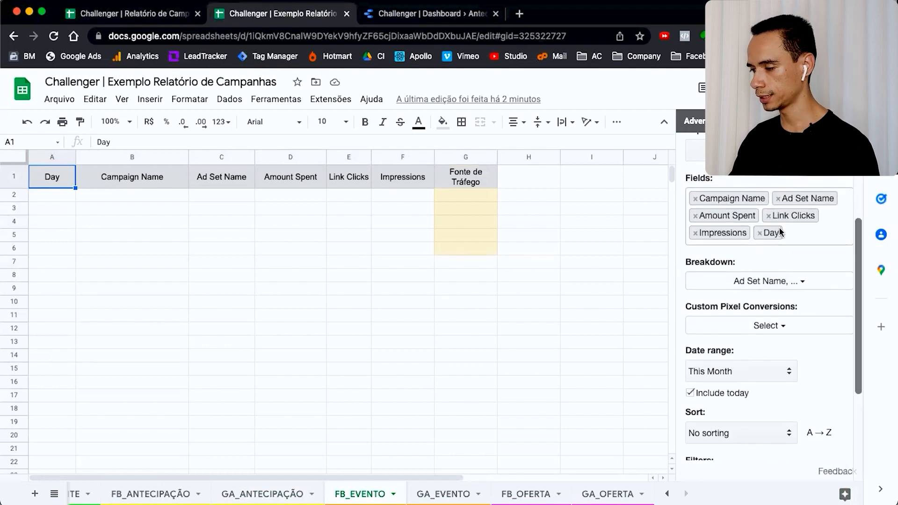
left_click_drag(774, 232, 708, 201)
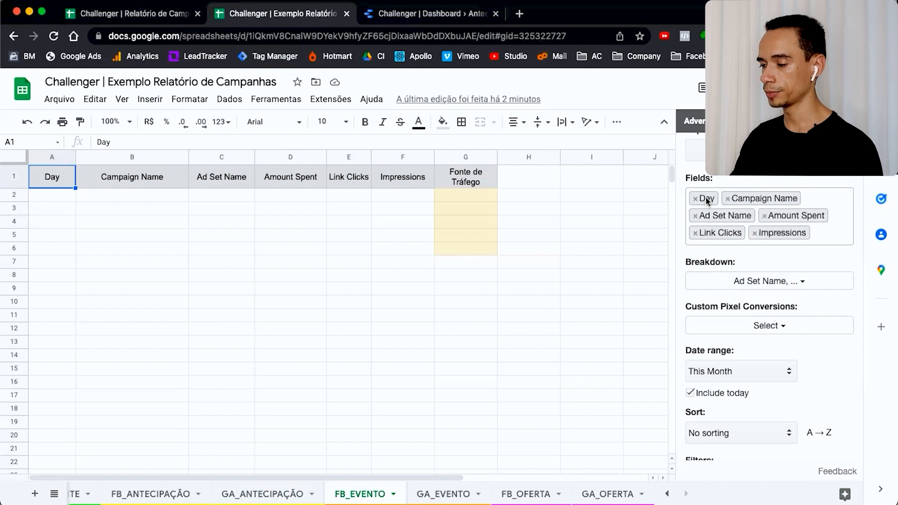
Set the report's date range to Custom and look up the event period on the Evento page of the Data Studio dashboard.
scroll(859, 265, "down", 3)
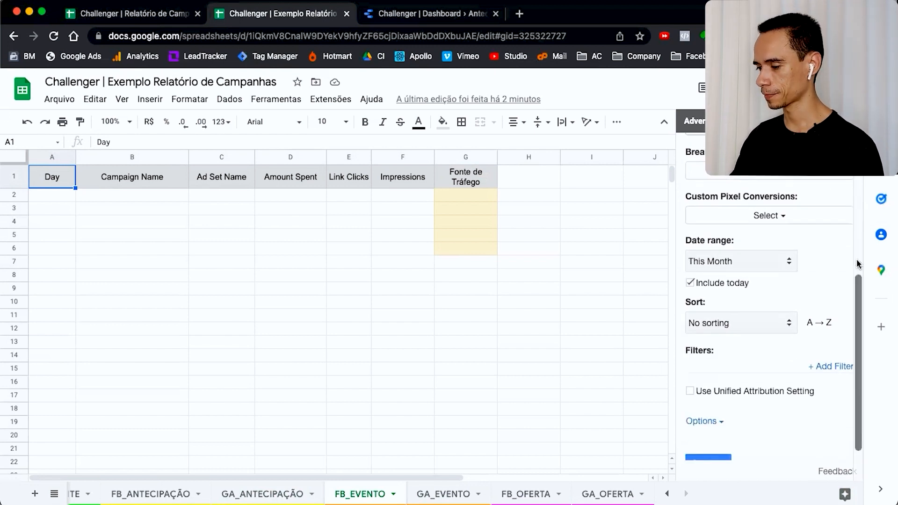
left_click(744, 253)
left_click(727, 382)
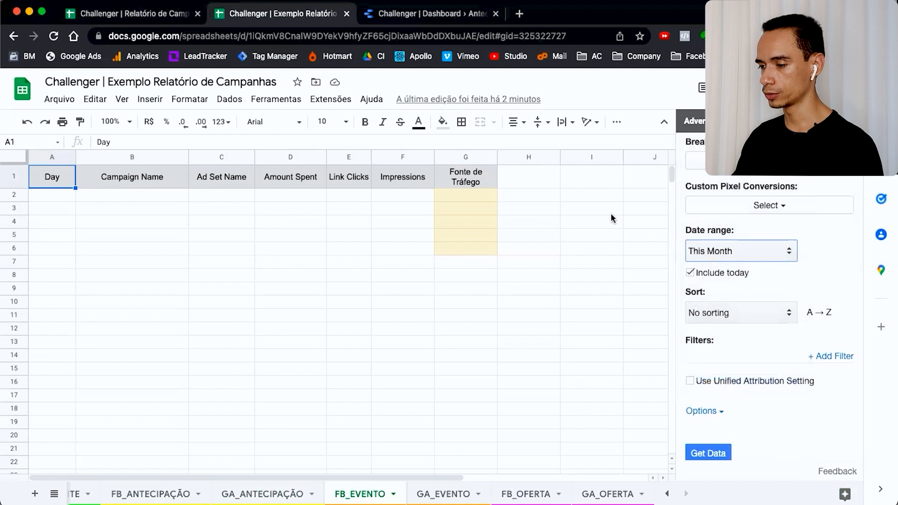
left_click(420, 17)
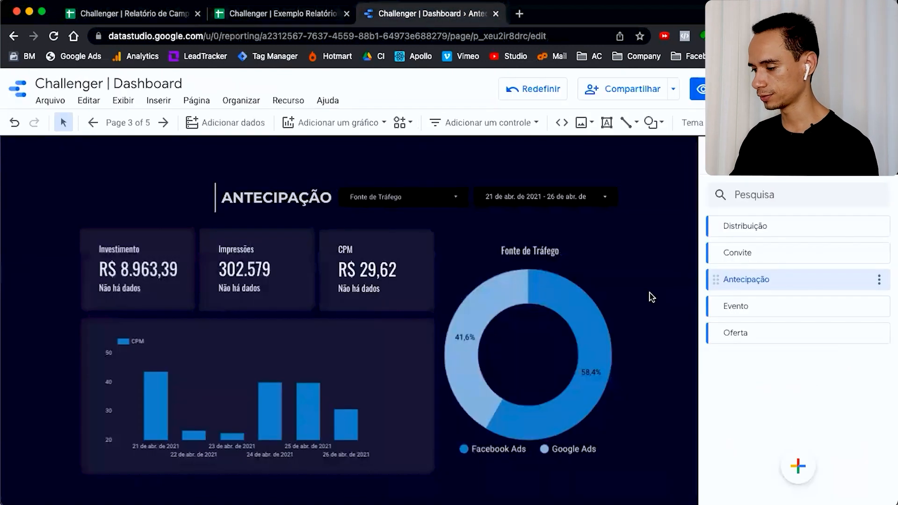
left_click(758, 312)
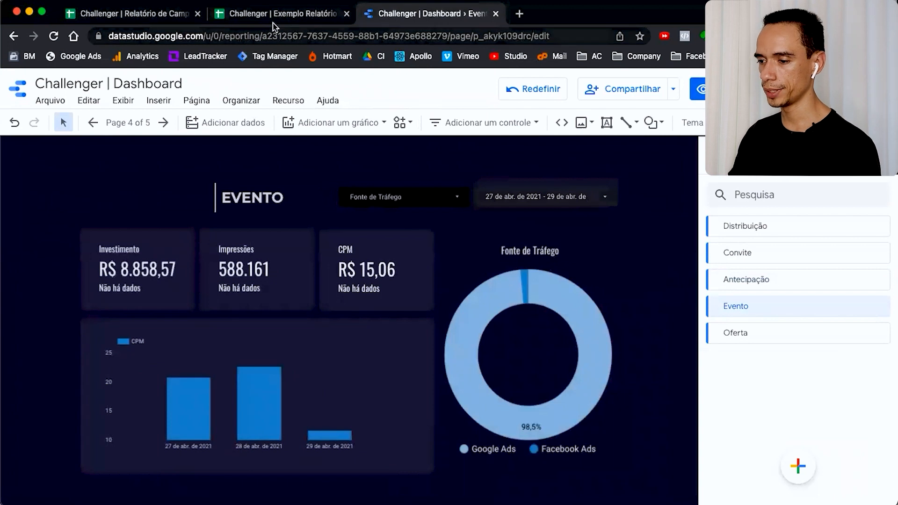
left_click(249, 16)
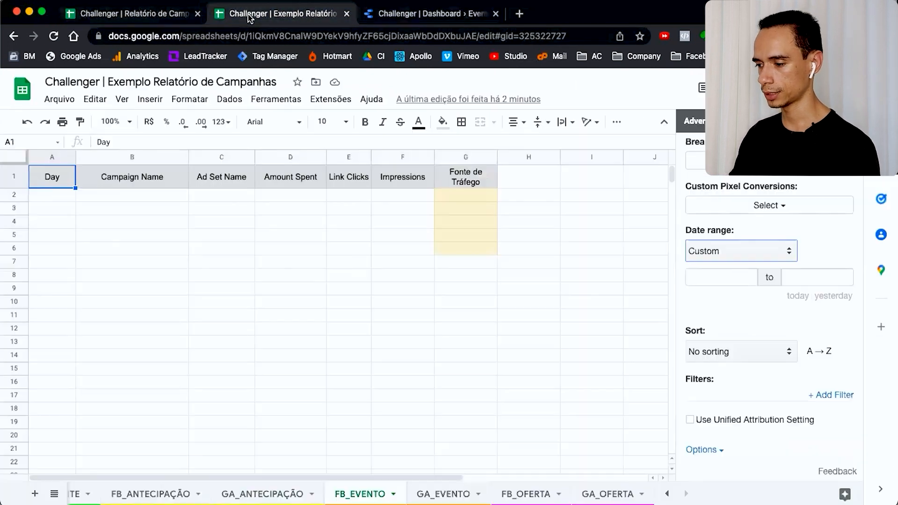
Set the report's custom date range from 2021-04-27 to 2021-04-29.
left_click(756, 278)
left_click(750, 299)
left_click(697, 300)
left_click(790, 333)
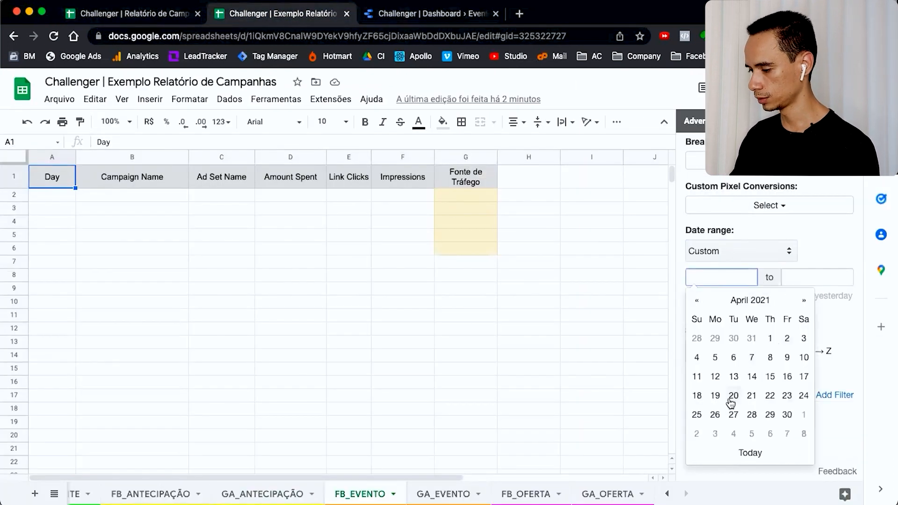
left_click(733, 416)
left_click(786, 278)
key("BackSpace")
type("9")
left_click(850, 272)
Sort the report by Day in ascending order.
scroll(769, 325, "down", 2)
left_click(751, 307)
left_click(697, 286)
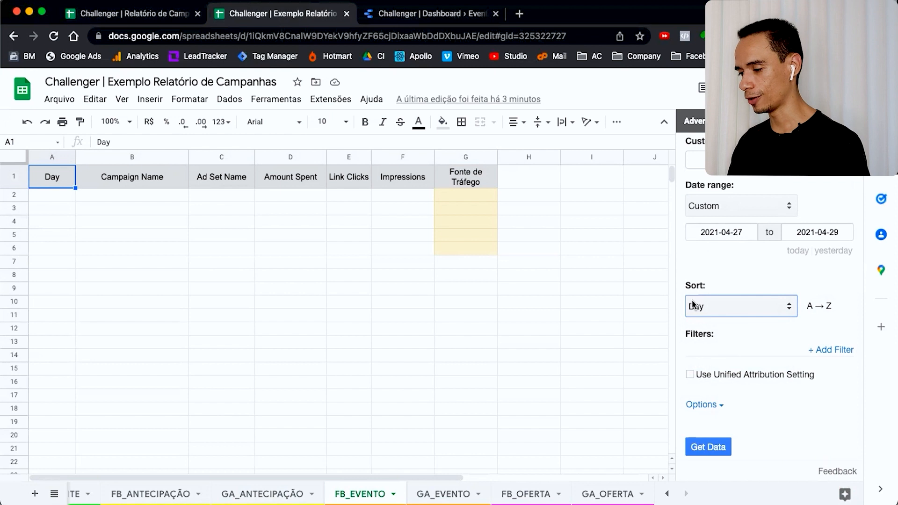
Add a report filter for Campaign Name containing "JLF1 | EVENTO".
scroll(837, 310, "down", 1)
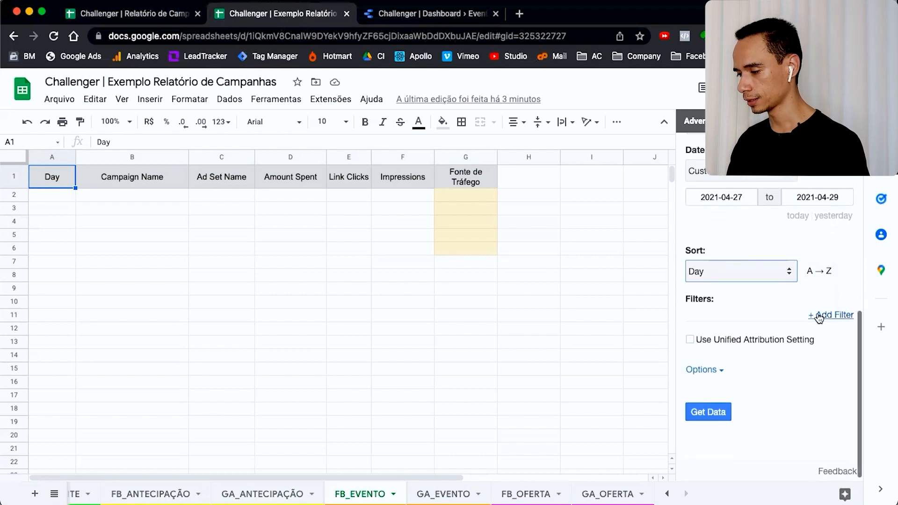
left_click(831, 315)
left_click(758, 346)
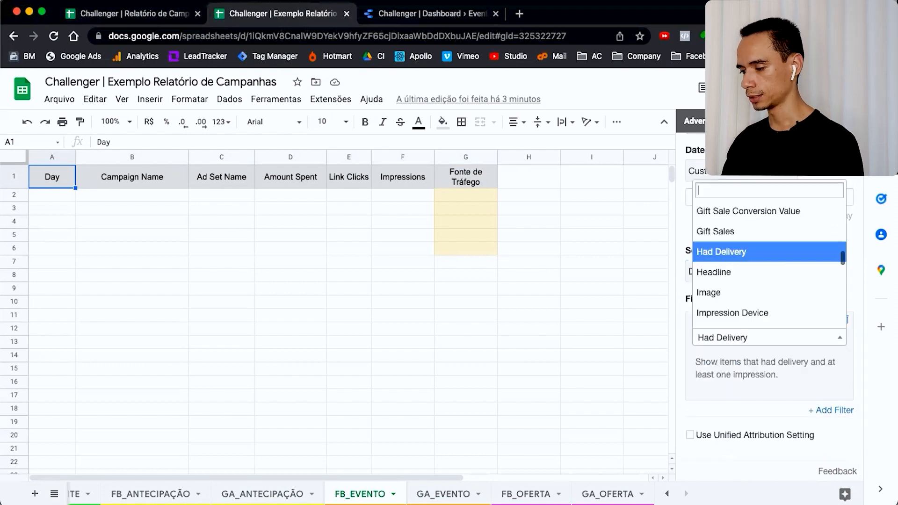
type("camp")
left_click(768, 317)
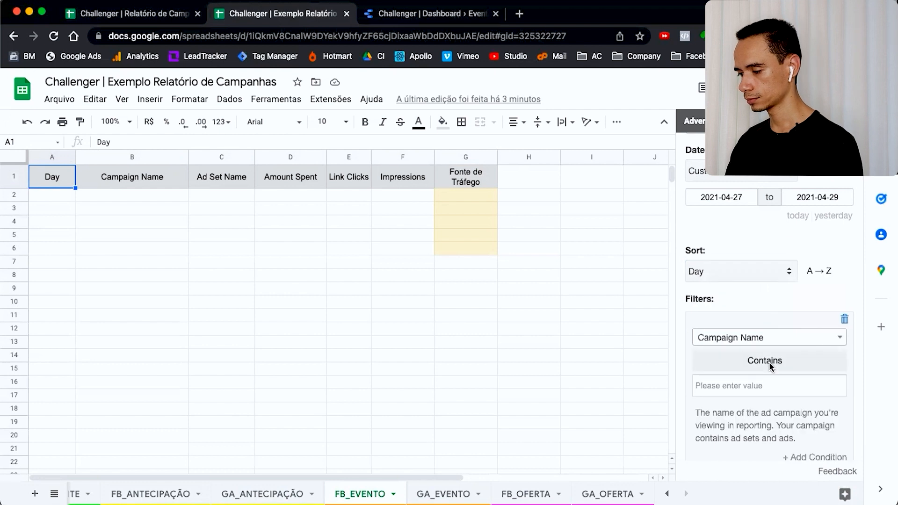
left_click(764, 392)
type("JLF")
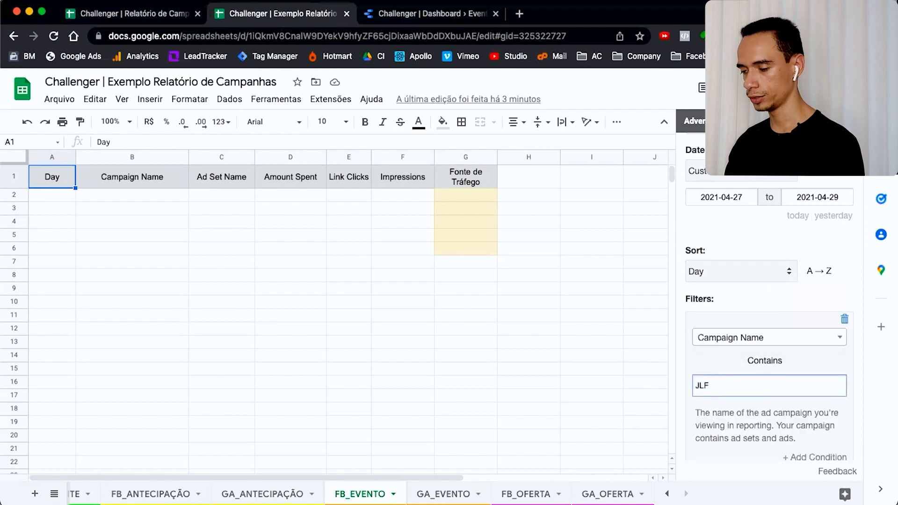
type("1 | EVENTO")
double_click(734, 386)
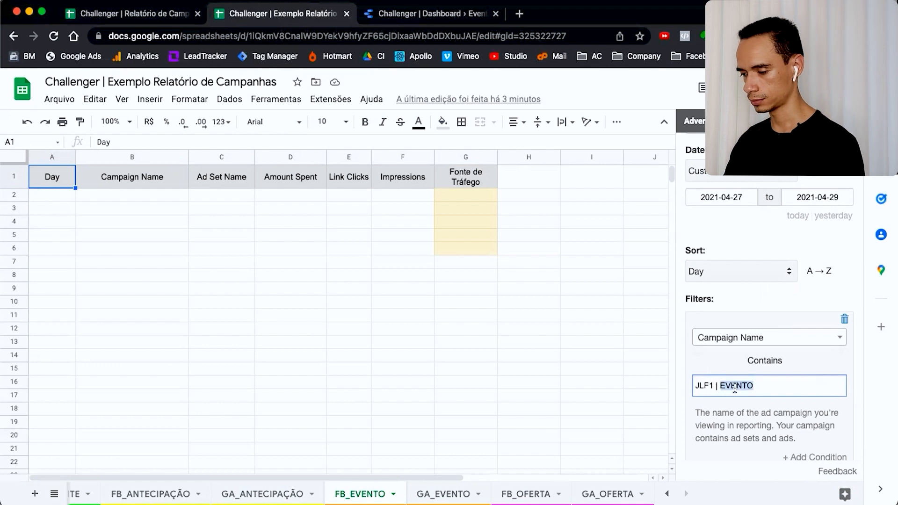
left_click(855, 377)
Set the report output to be stored in the FB_EVENTO sheet.
scroll(860, 380, "down", 4)
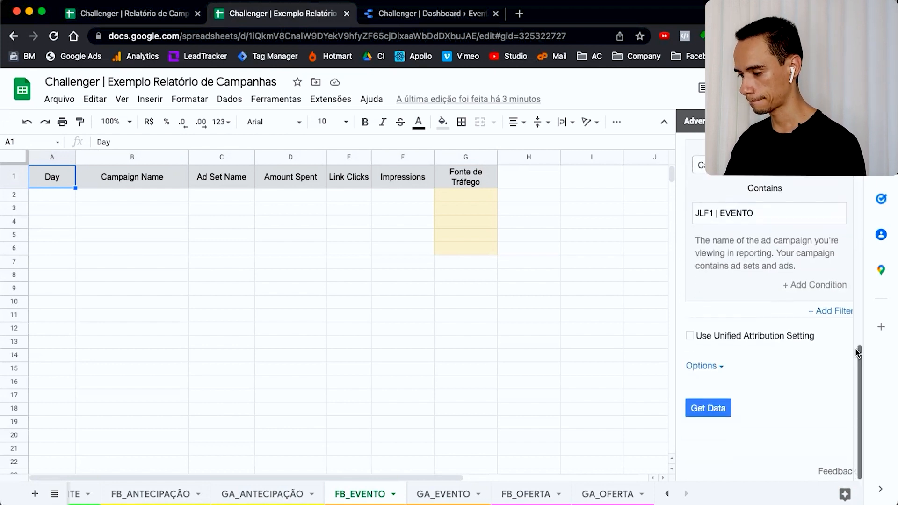
left_click(704, 367)
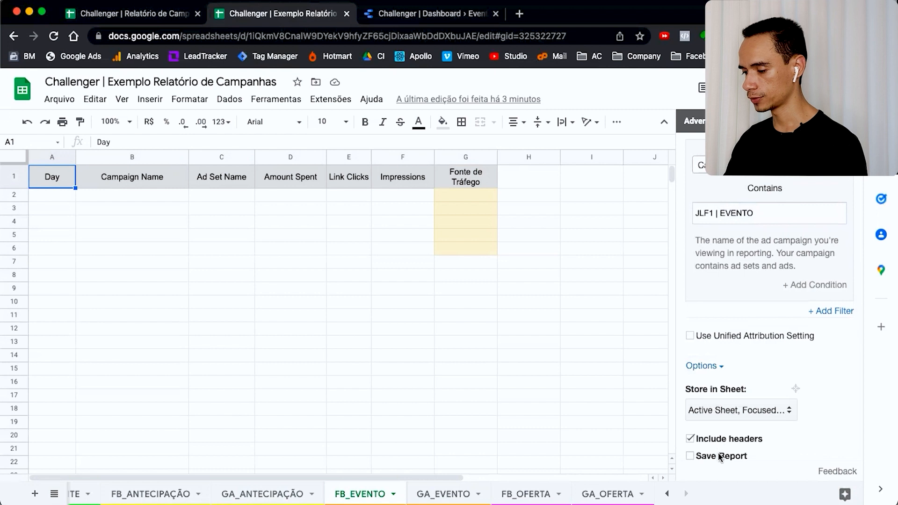
scroll(721, 460, "down", 4)
left_click(753, 318)
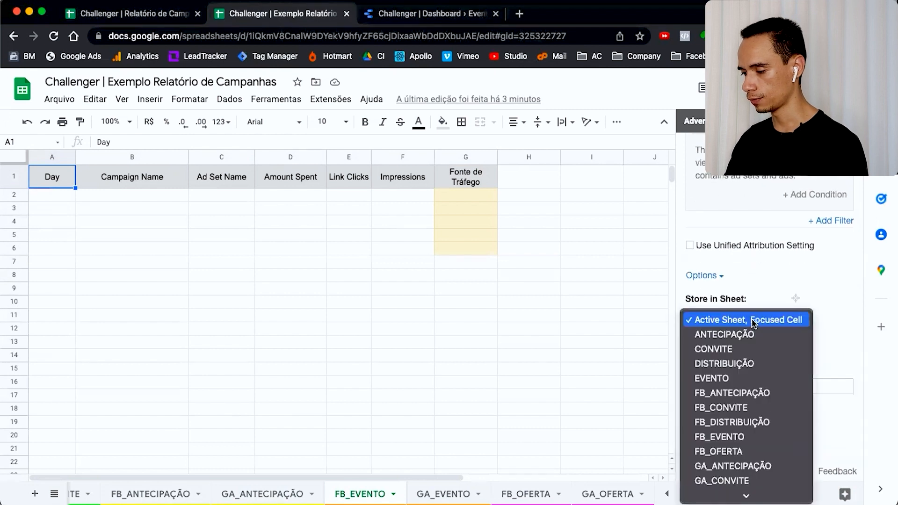
scroll(760, 416, "down", 1)
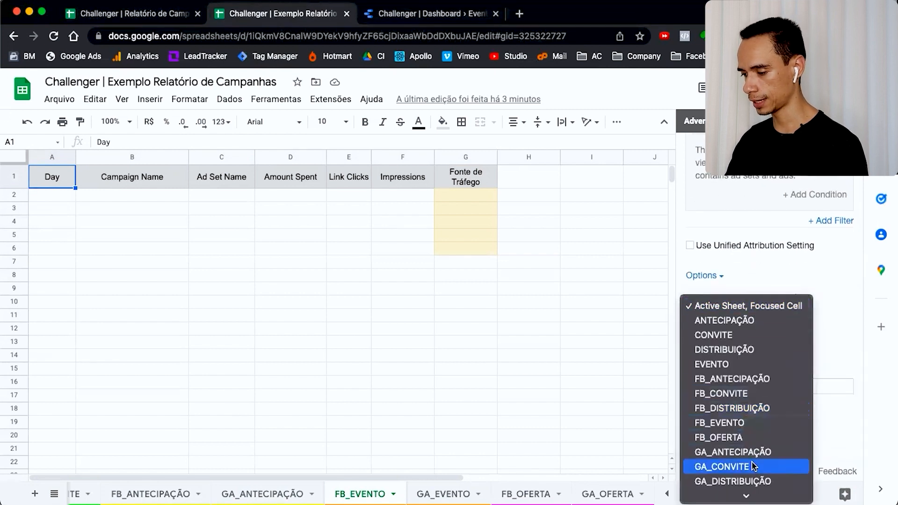
left_click(760, 424)
Name the saved report FB_EVENTO and generate its data.
left_click(752, 389)
type("fa")
type("_EVENTO")
left_click(856, 370)
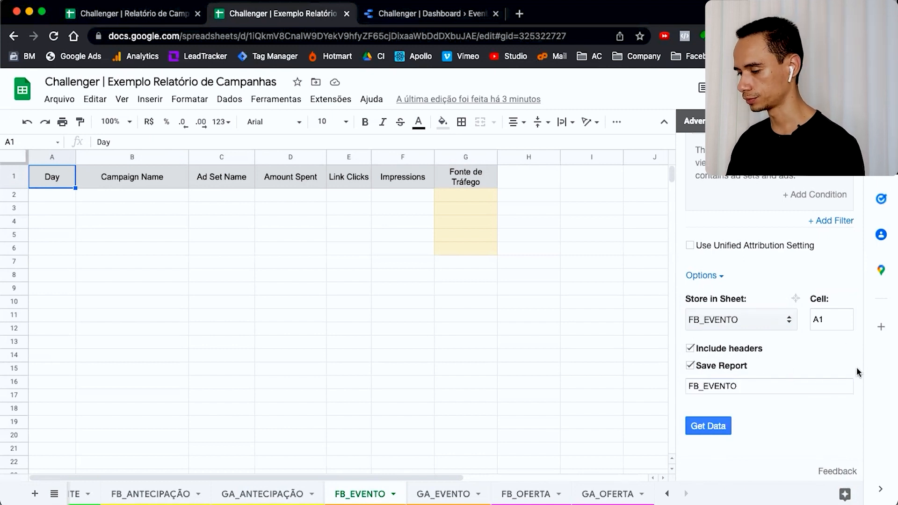
left_click(709, 427)
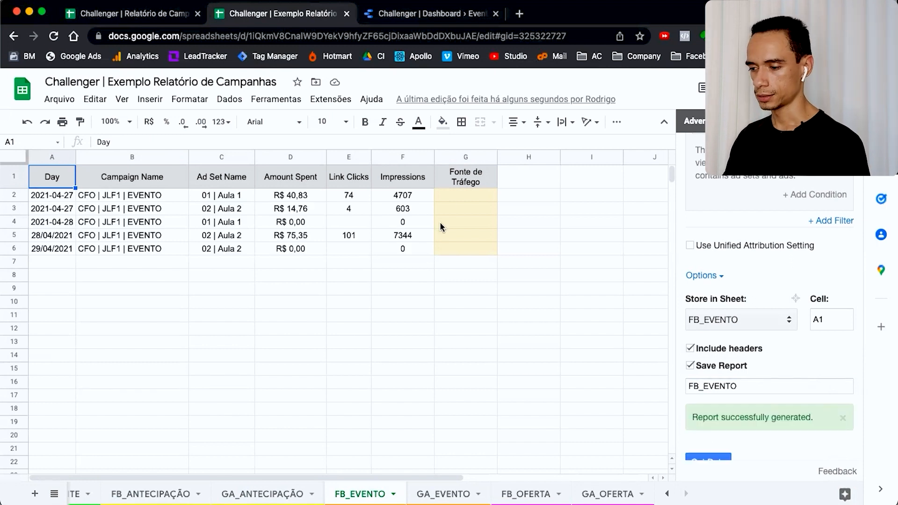
Enter "Facebook Ads" as the Fonte de Tráfego in G2 and fill it down to G6.
left_click(467, 195)
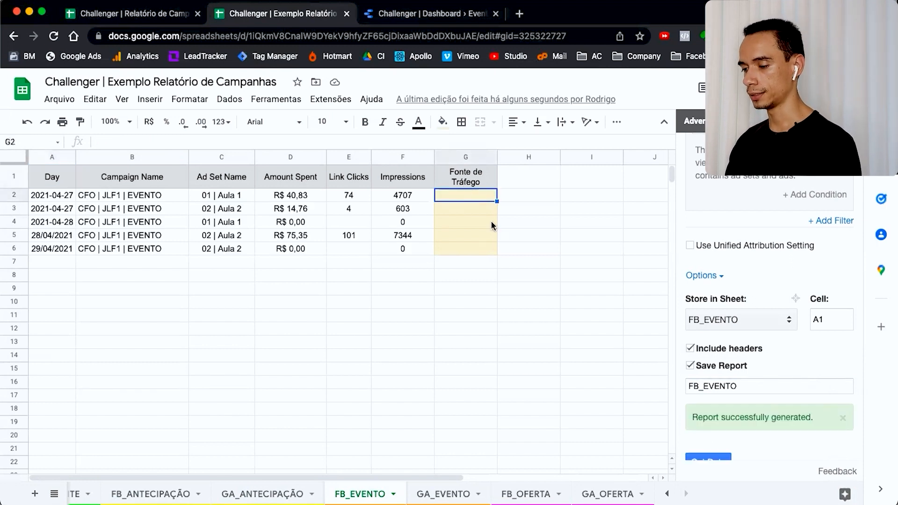
type("F")
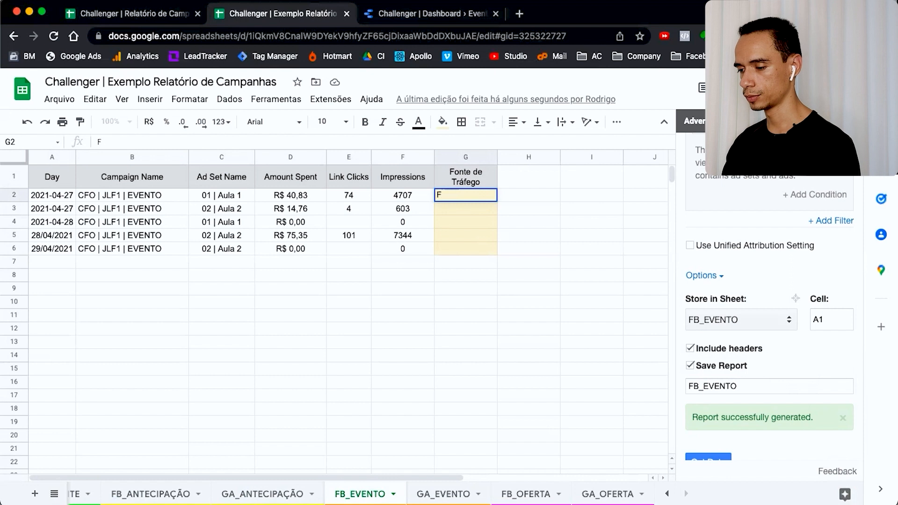
type("Acebook Ads")
key("Return")
left_click(486, 196)
left_click_drag(497, 202, 497, 252)
left_click(531, 277)
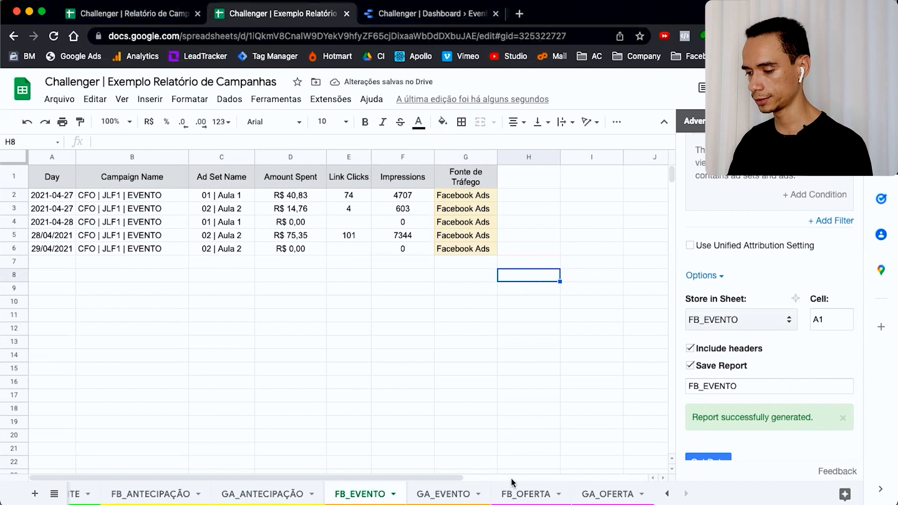
Switch to the GA_EVENTO sheet, start a new Google Ads report and select the customer account.
left_click(523, 494)
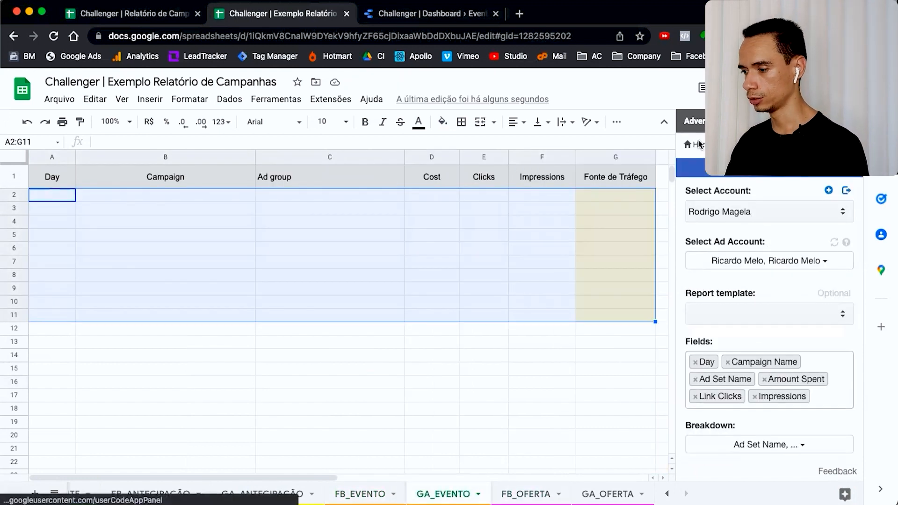
left_click(698, 144)
left_click(772, 446)
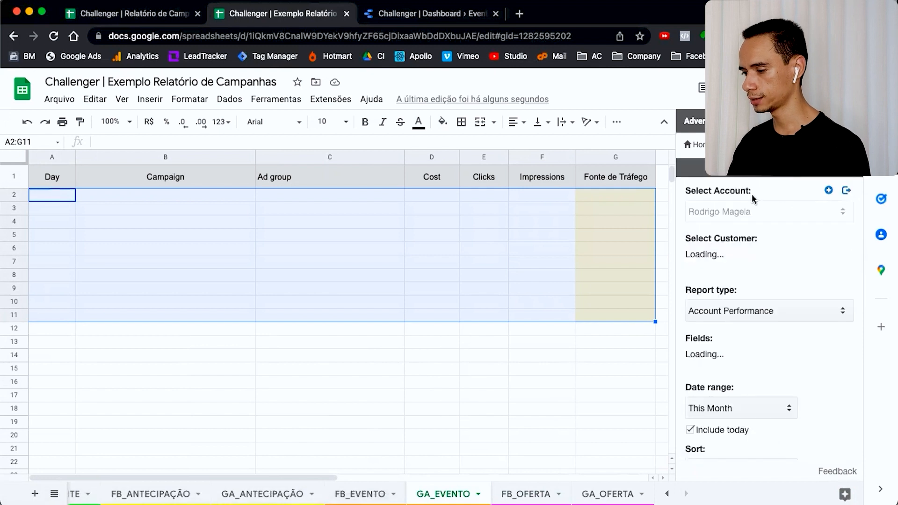
left_click(763, 256)
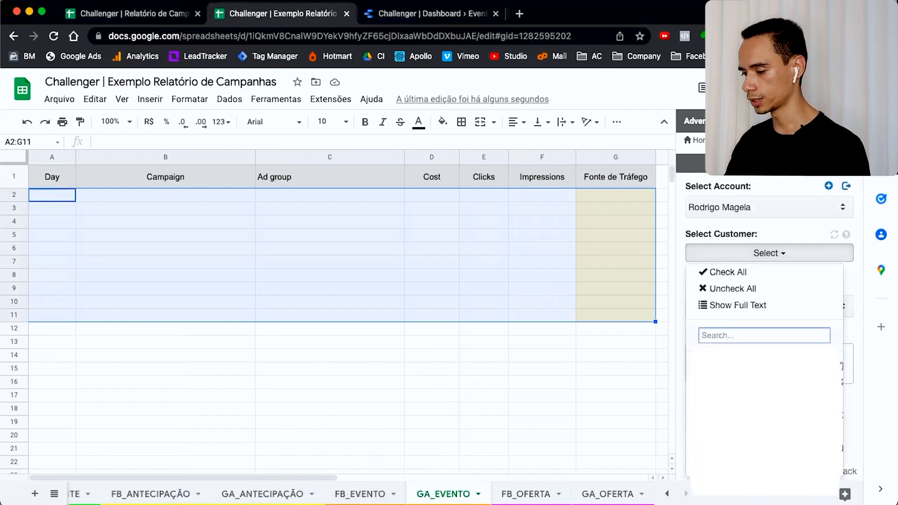
left_click(859, 284)
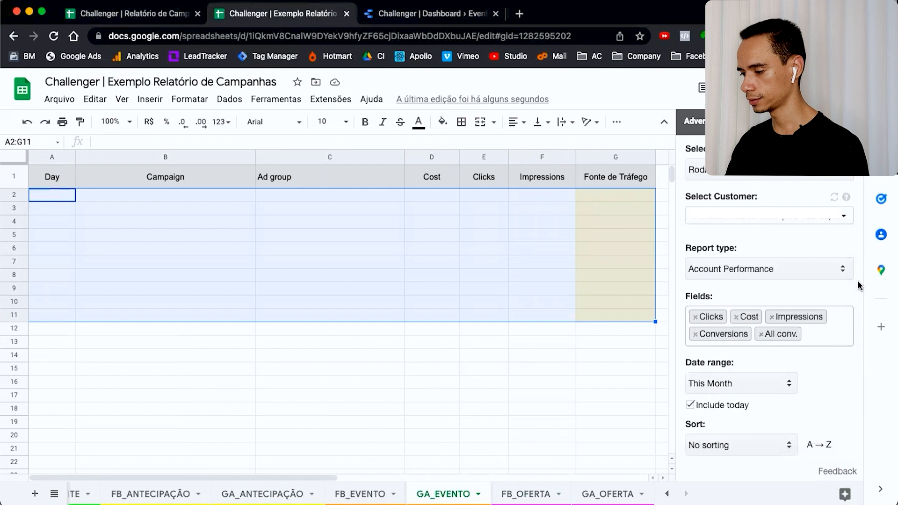
Set the Google Ads report type to Ad Group Performance.
scroll(858, 284, "down", 3)
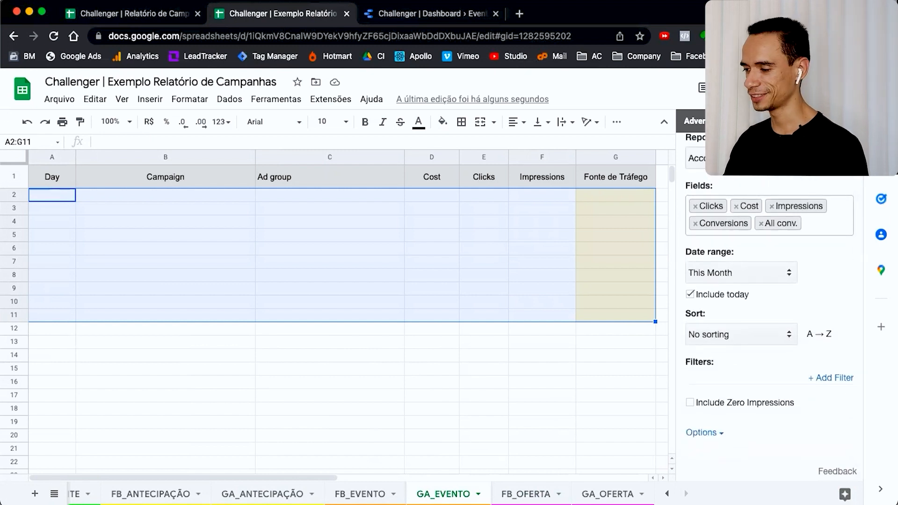
left_click(762, 158)
left_click(764, 179)
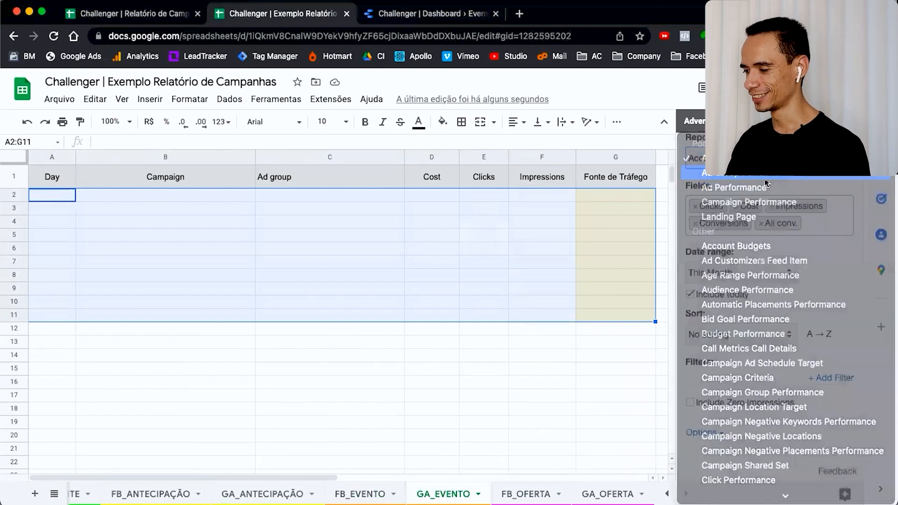
Remove all the default fields from the Google Ads report.
key("BackSpace")
key("BackSpace")
key("BackSpace")
key("BackSpace")
key("BackSpace")
key("BackSpace")
key("BackSpace")
key("BackSpace")
key("BackSpace")
key("BackSpace")
key("BackSpace")
key("BackSpace")
key("BackSpace")
key("BackSpace")
key("BackSpace")
key("BackSpace")
key("BackSpace")
key("BackSpace")
key("BackSpace")
key("BackSpace")
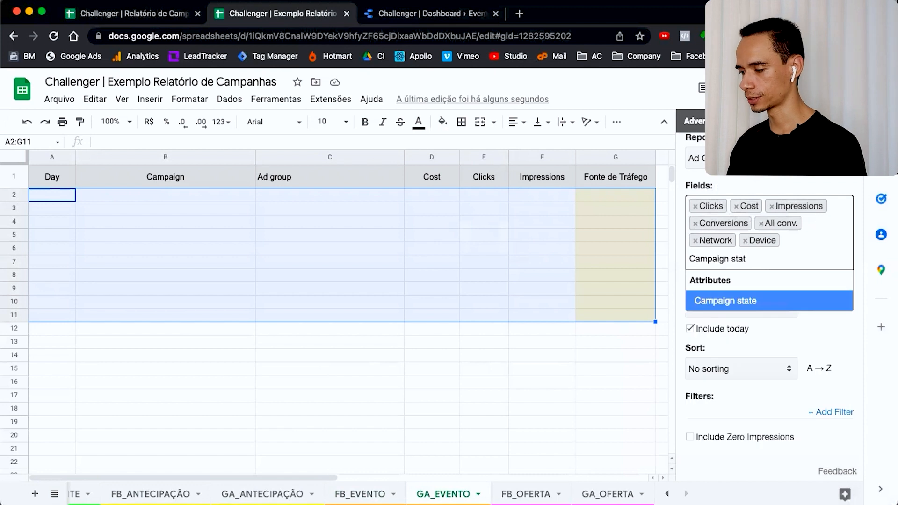
key("BackSpace")
key("BackSpace")
key("BackSpace")
key("BackSpace")
key("BackSpace")
key("BackSpace")
key("BackSpace")
key("BackSpace")
key("BackSpace")
key("BackSpace")
key("BackSpace")
key("BackSpace")
key("BackSpace")
key("BackSpace")
key("BackSpace")
key("BackSpace")
key("BackSpace")
key("BackSpace")
key("BackSpace")
key("BackSpace")
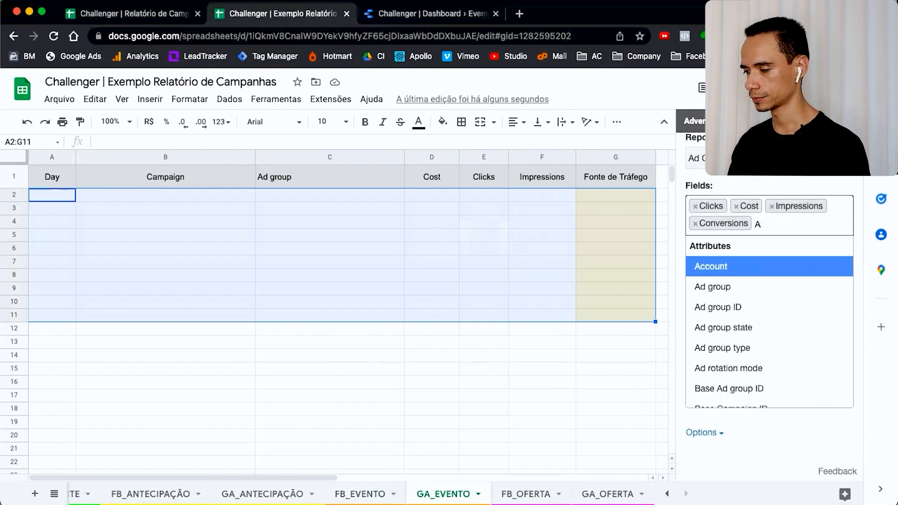
key("BackSpace")
key("BackSpace")
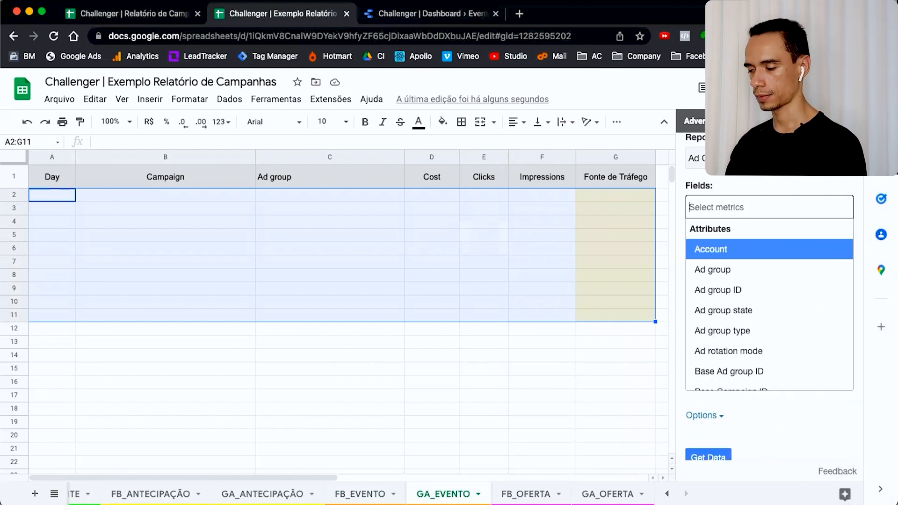
Add Day, Campaign and Ad group, in that order, as the report's fields.
type("day")
left_click(828, 248)
key("BackSpace")
key("BackSpace")
key("BackSpace")
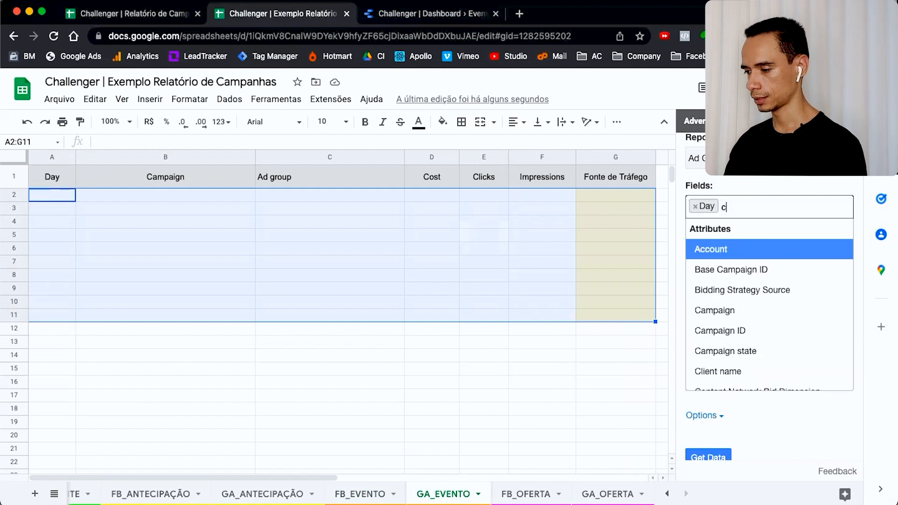
type("cma")
key("BackSpace")
key("BackSpace")
key("BackSpace")
type("cam")
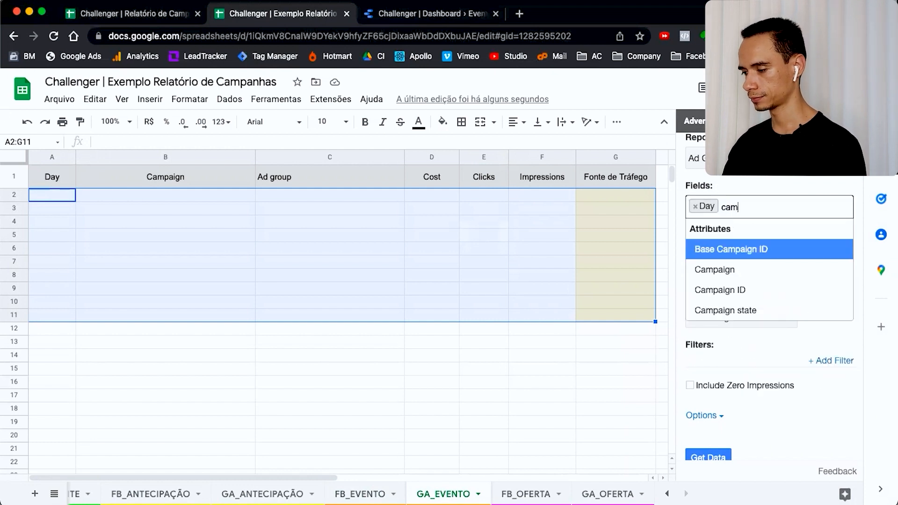
left_click(740, 267)
type("ad")
left_click(750, 253)
Add the metrics Cost, Clicks and Impressions after the Ad group field.
key("BackSpace")
key("BackSpace")
type("cos")
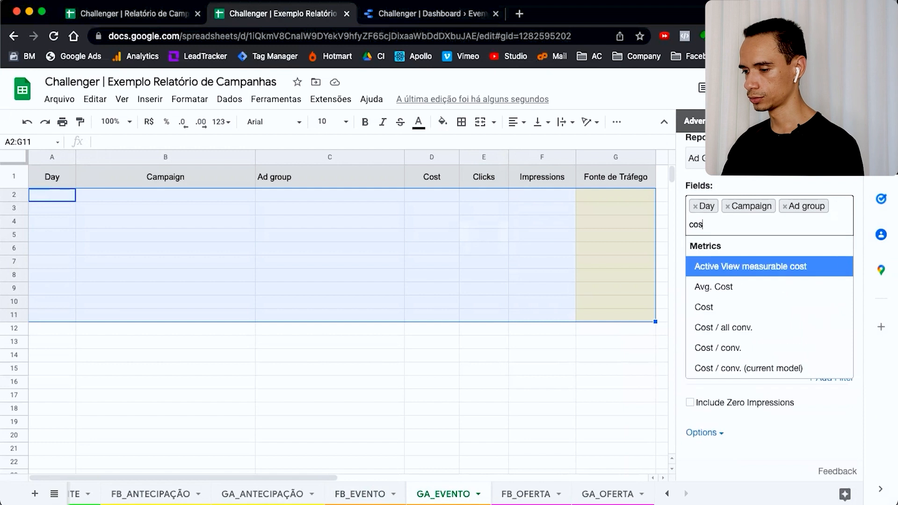
left_click(734, 305)
key("BackSpace")
key("BackSpace")
key("BackSpace")
type("cli")
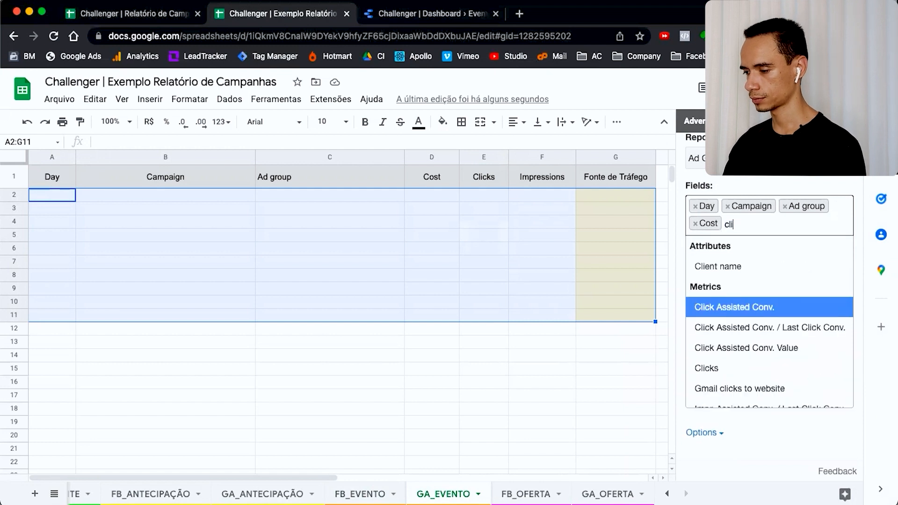
left_click(733, 367)
type("impre")
left_click(732, 296)
left_click(857, 262)
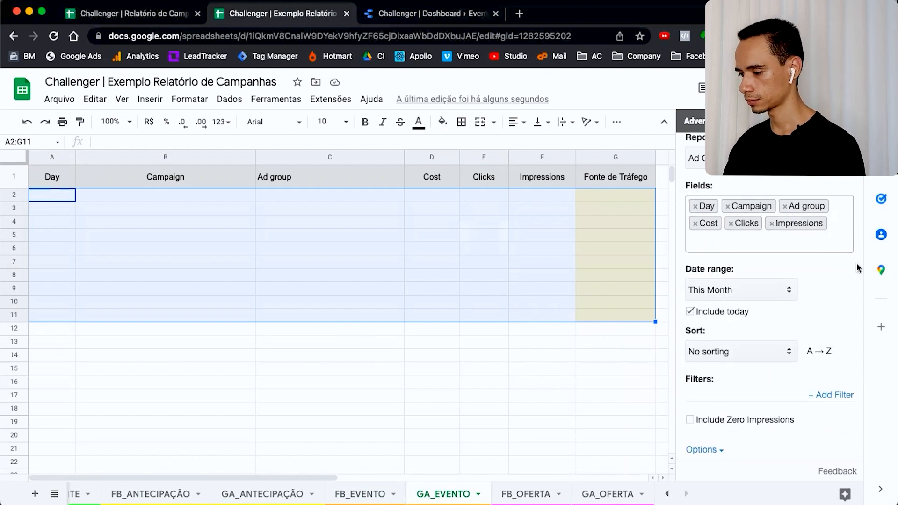
Set the Google Ads report's date range to Custom, from 2021-04-27 to 2021-04-29.
scroll(796, 253, "down", 2)
left_click(760, 240)
left_click(744, 365)
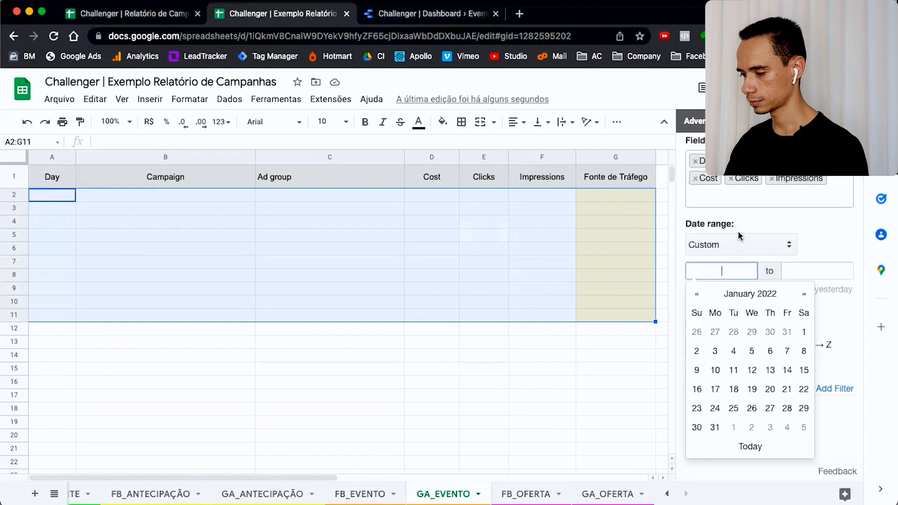
left_click(742, 295)
left_click(697, 294)
left_click(787, 325)
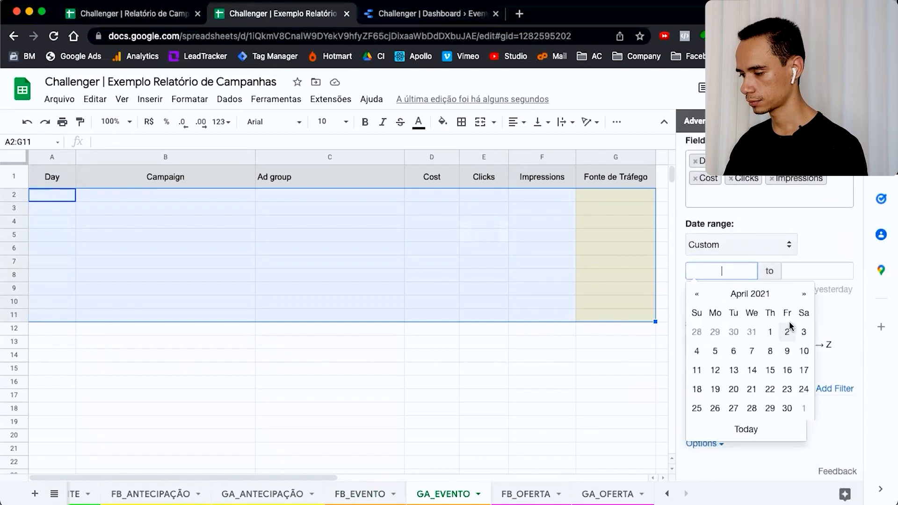
left_click(734, 409)
left_click(822, 272)
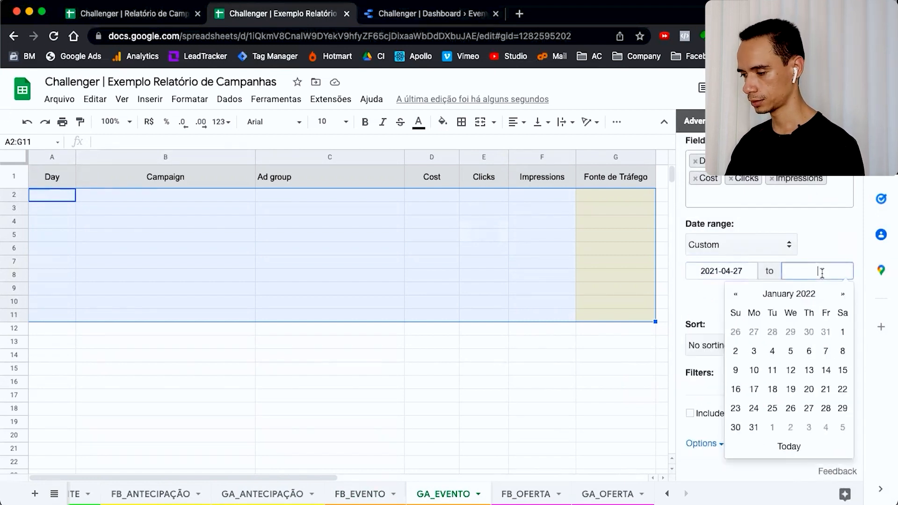
left_click(809, 408)
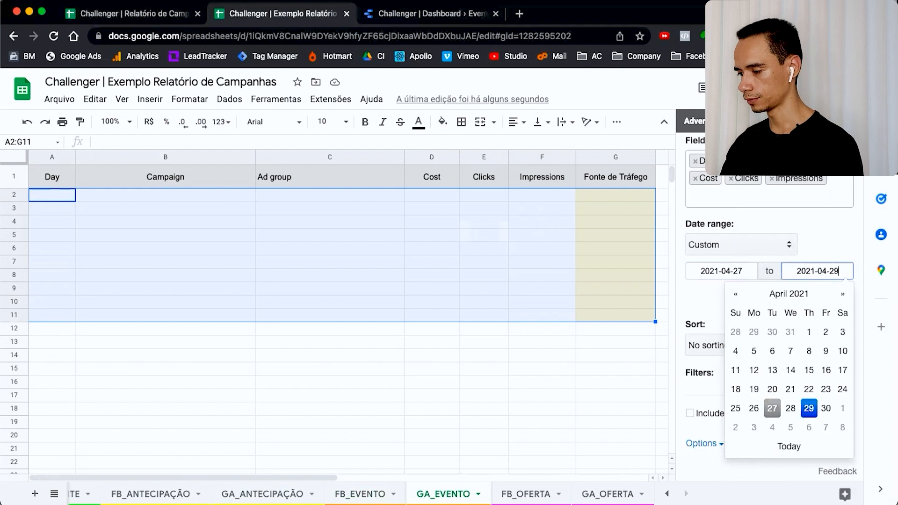
left_click(857, 253)
Choose a sort field for the Google Ads report and add a filter for Campaign containing "JLF1 | EVENTO".
scroll(857, 253, "down", 2)
left_click(748, 268)
left_click(701, 341)
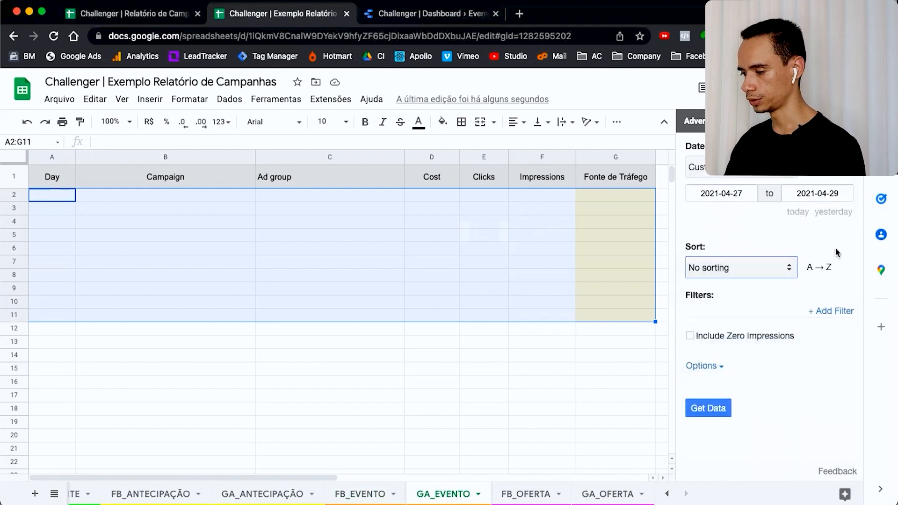
left_click(831, 311)
left_click(769, 333)
type("cam")
left_click(738, 276)
left_click(765, 357)
left_click(720, 429)
left_click(754, 383)
type("JLF1 | EVN")
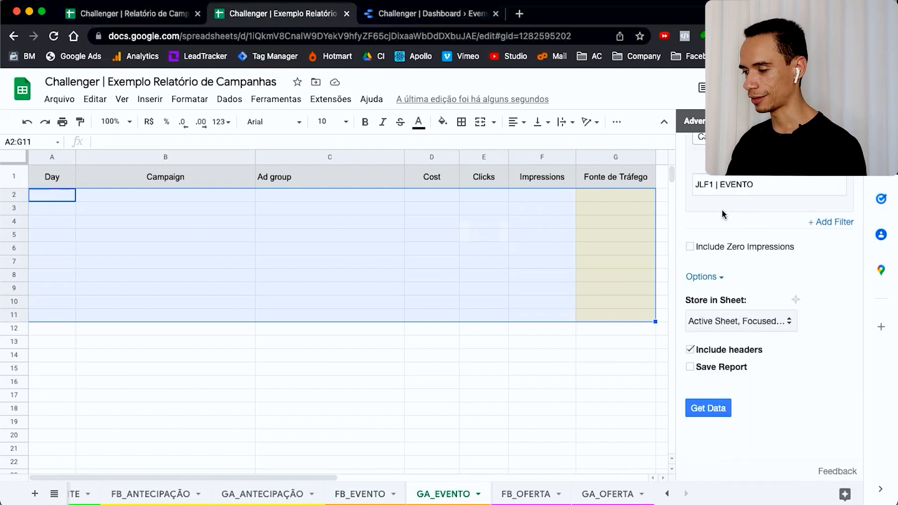
scroll(743, 230, "up", 1)
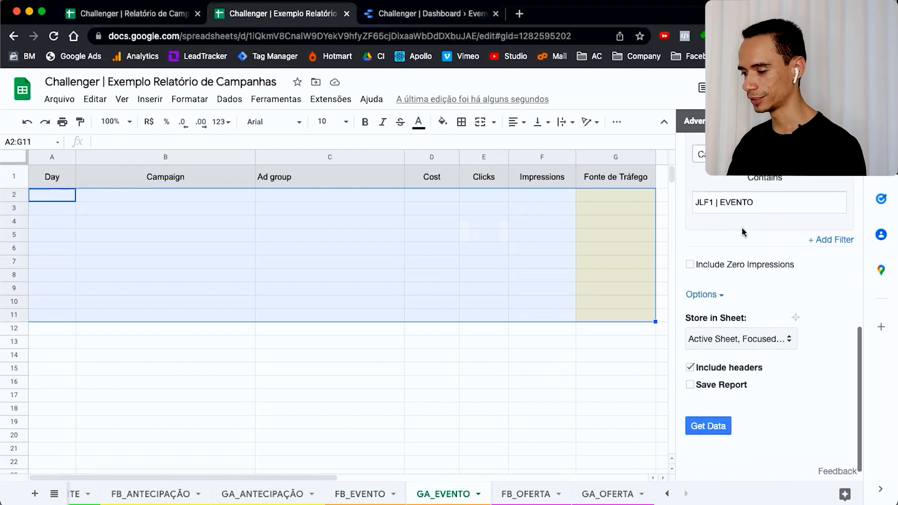
Set the Google Ads report to be stored in the GA_EVENTO sheet from cell A1.
left_click(749, 348)
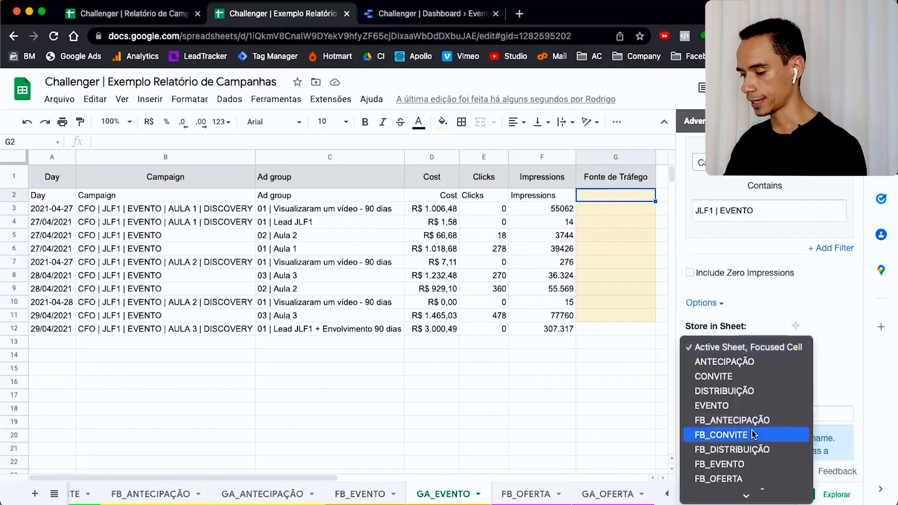
scroll(754, 434, "down", 3)
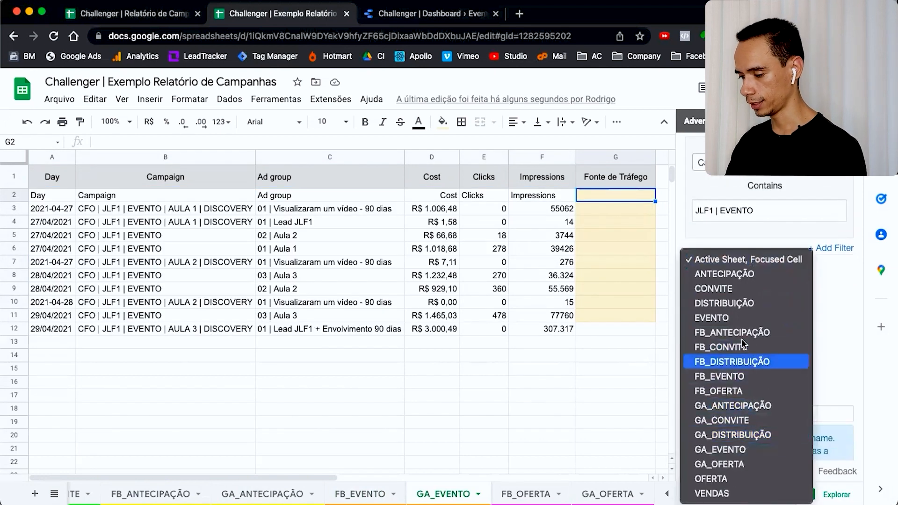
left_click(756, 452)
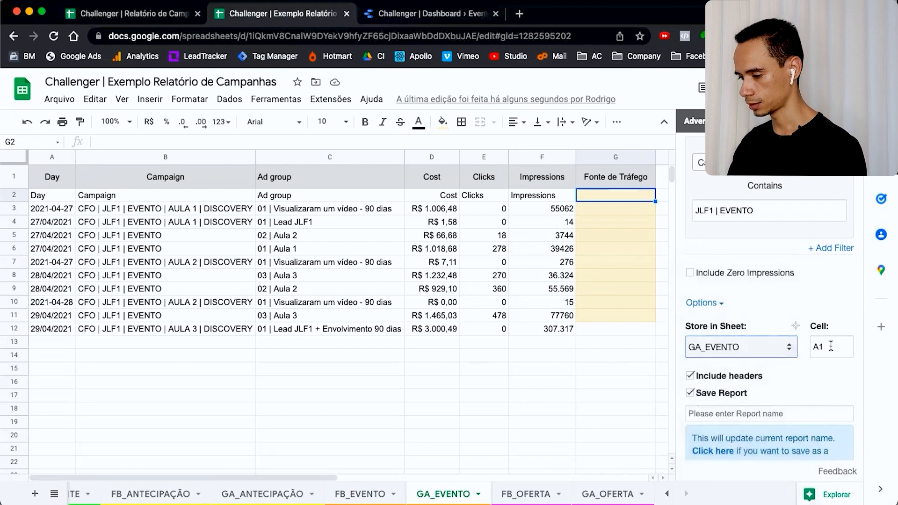
Name the saved report GA_EVENTO and generate its data.
left_click(718, 414)
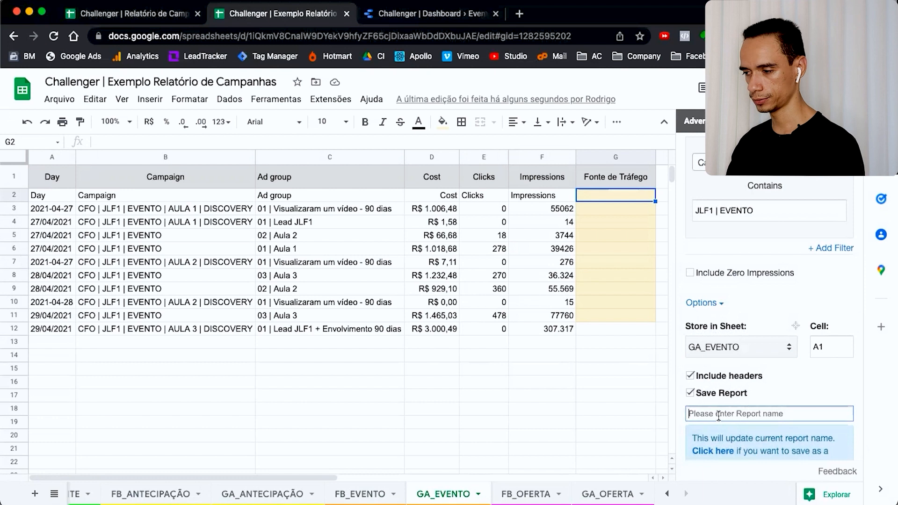
type("GA")
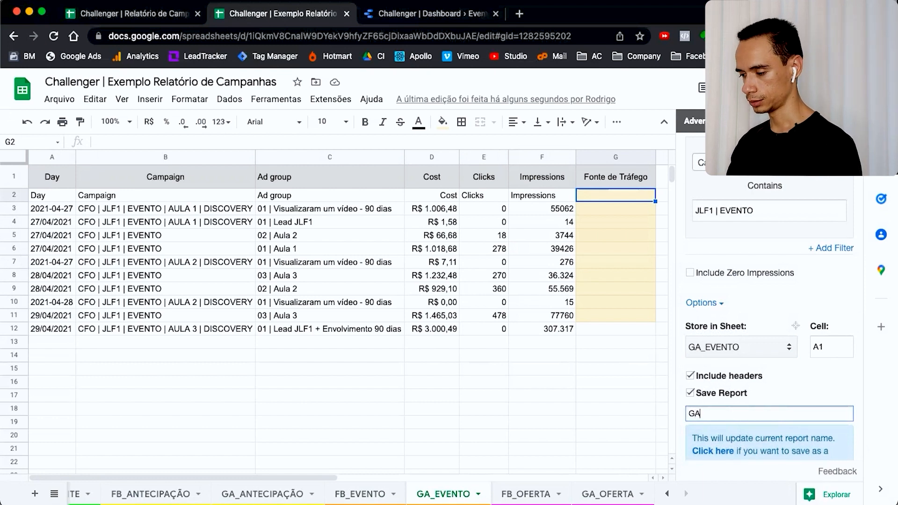
type("_2021-04-27")
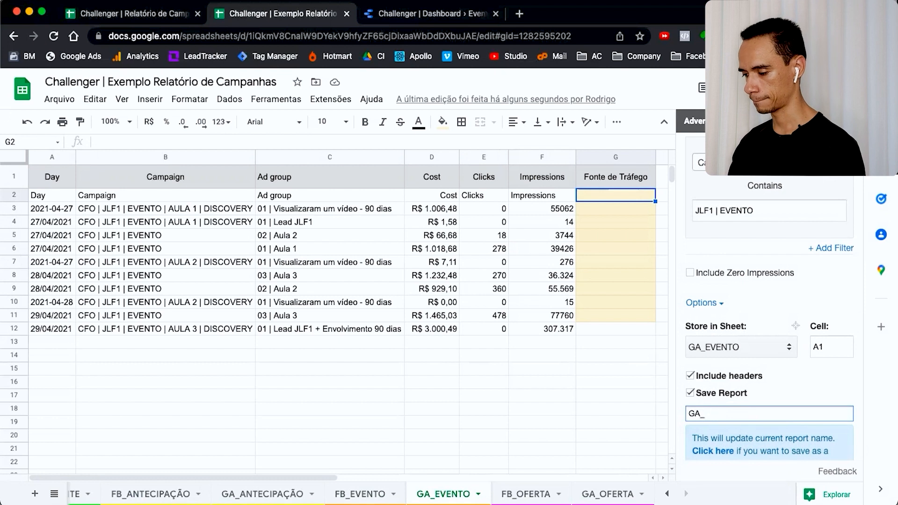
scroll(851, 384, "down", 3)
left_click(708, 409)
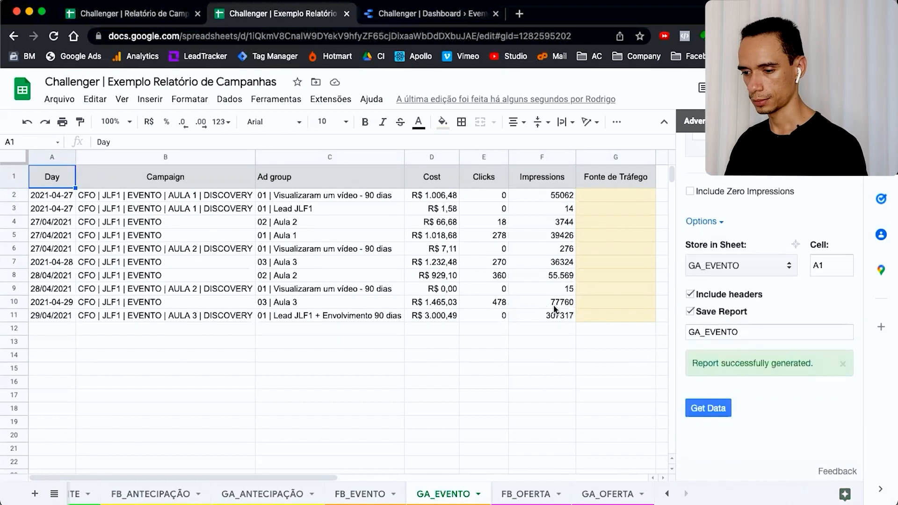
Enter "Google Ads" in G2 under Fonte de Tráfego and fill it down to row 11.
left_click(616, 198)
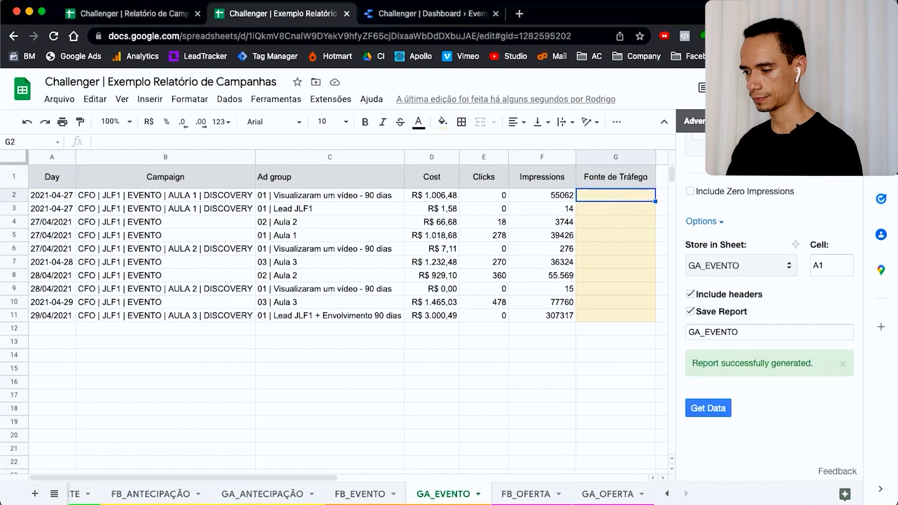
type("Google Ads")
key("Return")
left_click(627, 195)
left_click_drag(654, 202, 655, 317)
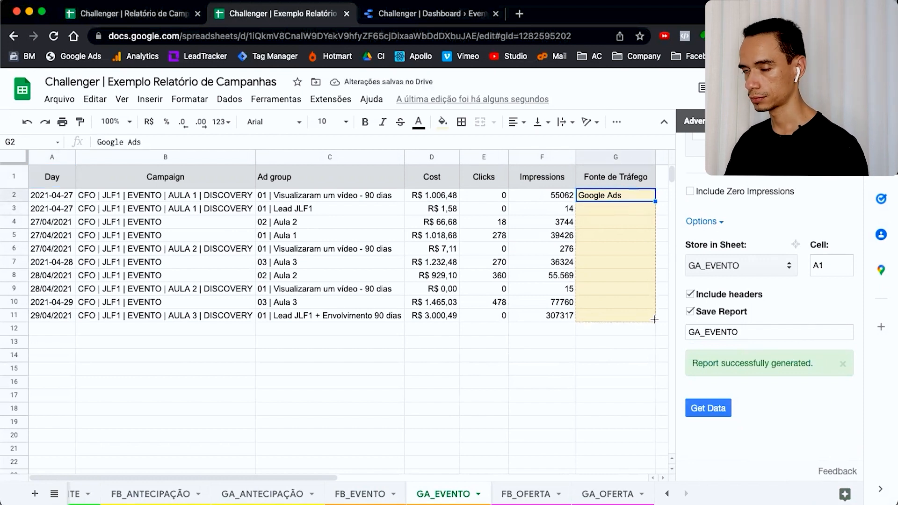
left_click(570, 379)
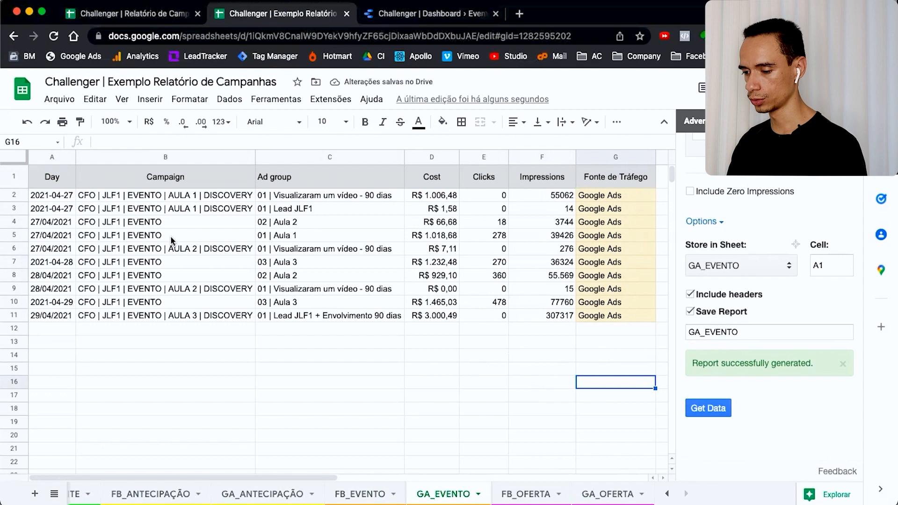
Ready cell A2 of the example's EVENTO sheet, and copy the QUERY formula from A2 of EVENTO in "Challenger | Relatório de Campanhas".
left_click(667, 495)
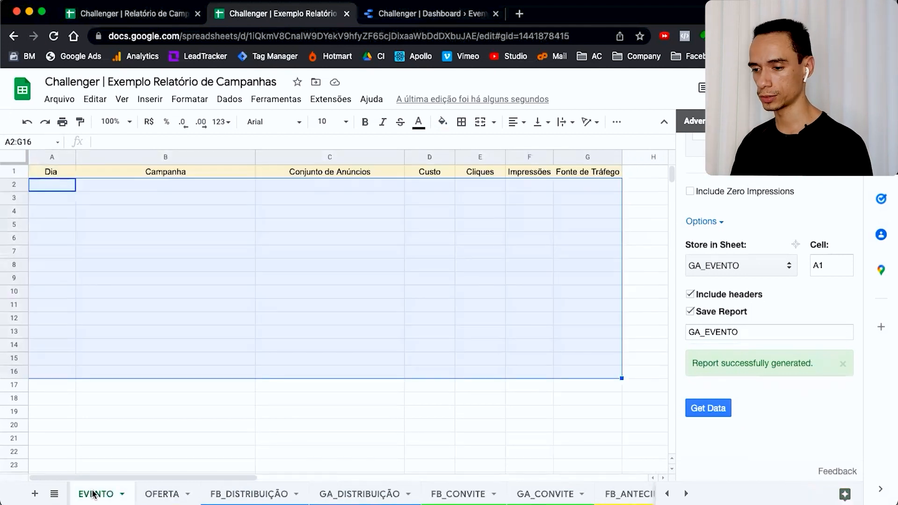
left_click(59, 185)
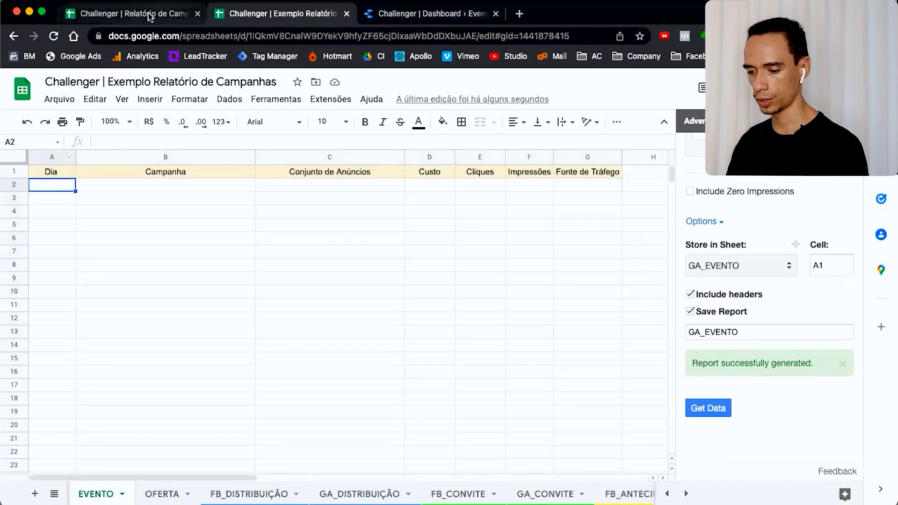
left_click(136, 13)
left_click(355, 495)
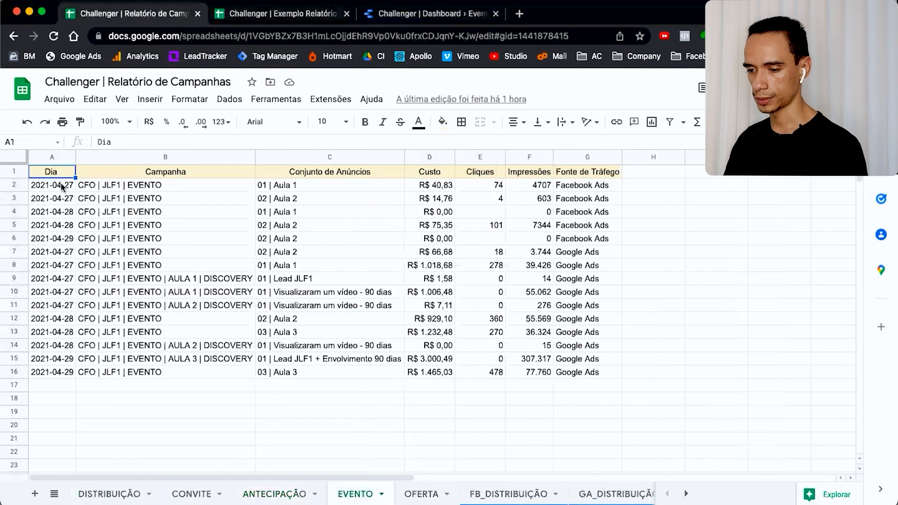
key("Down")
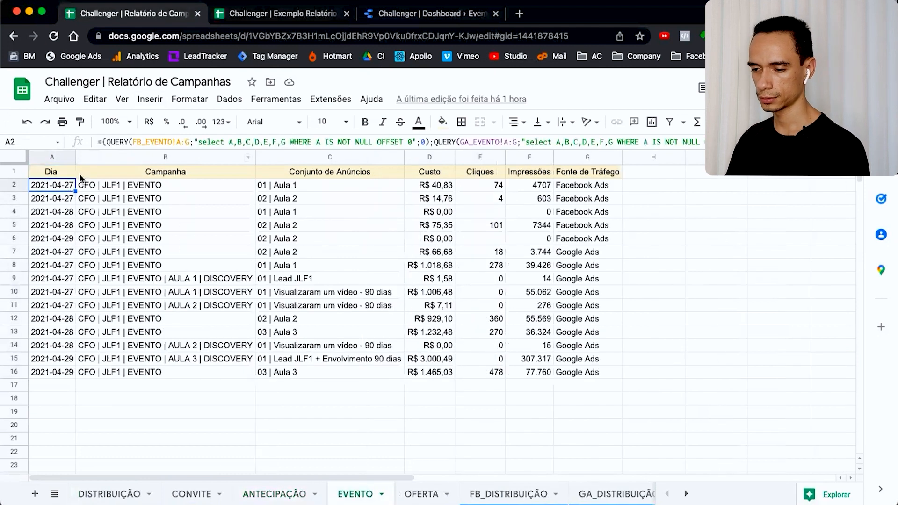
left_click(132, 140)
key("super+a")
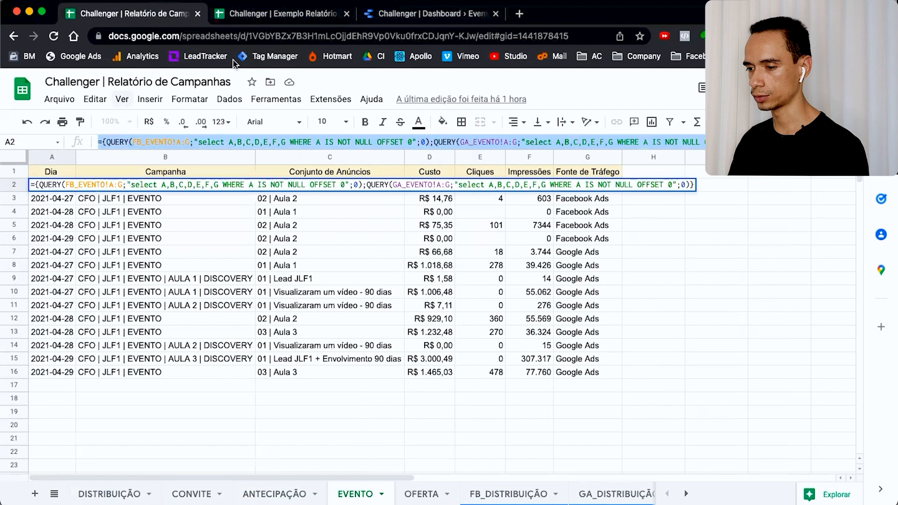
Paste the copied QUERY formula into A2 of the EVENTO sheet in "Challenger | Exemplo Relatório de Campanhas".
left_click(315, 17)
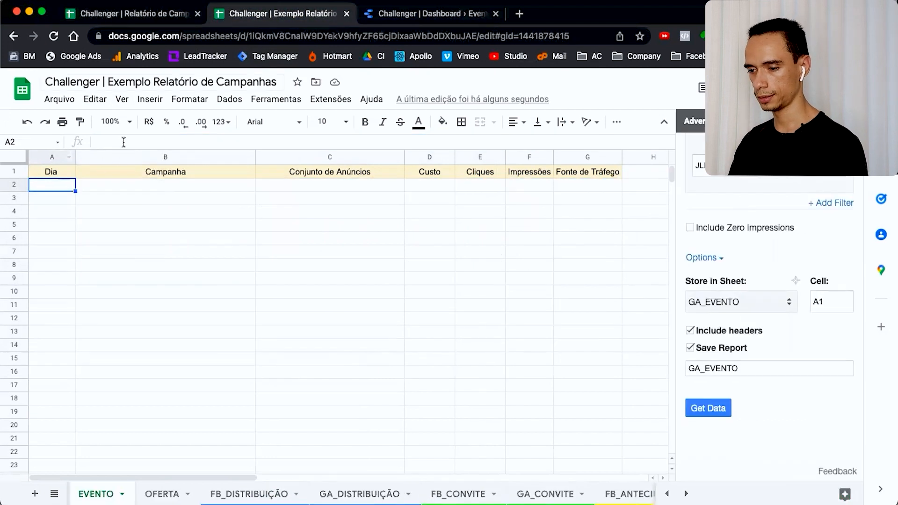
key("super+v")
key("Return")
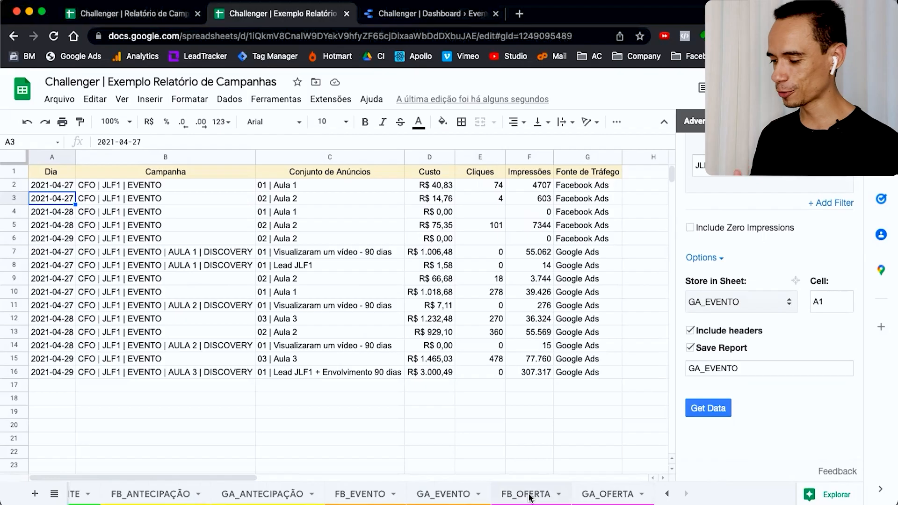
Select cell A1 of the FB_OFERTA sheet and relaunch the Adveronix add-on.
left_click(527, 494)
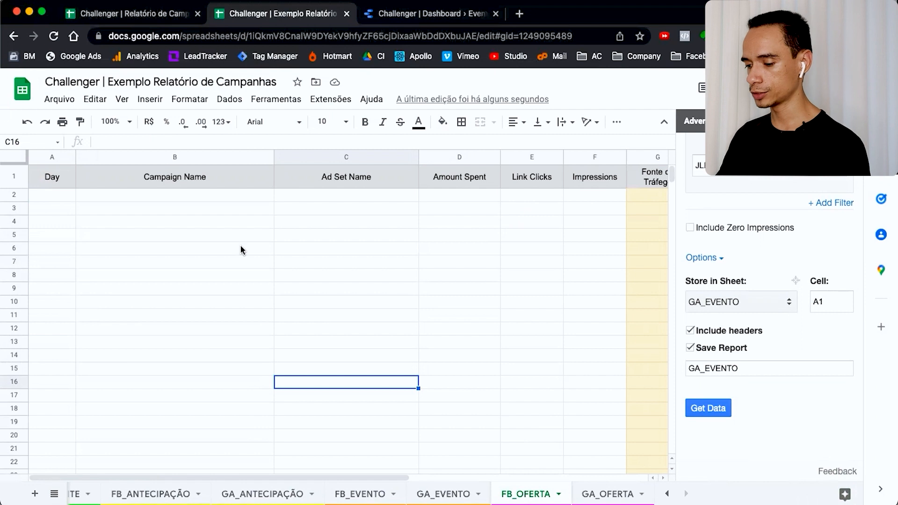
left_click(56, 180)
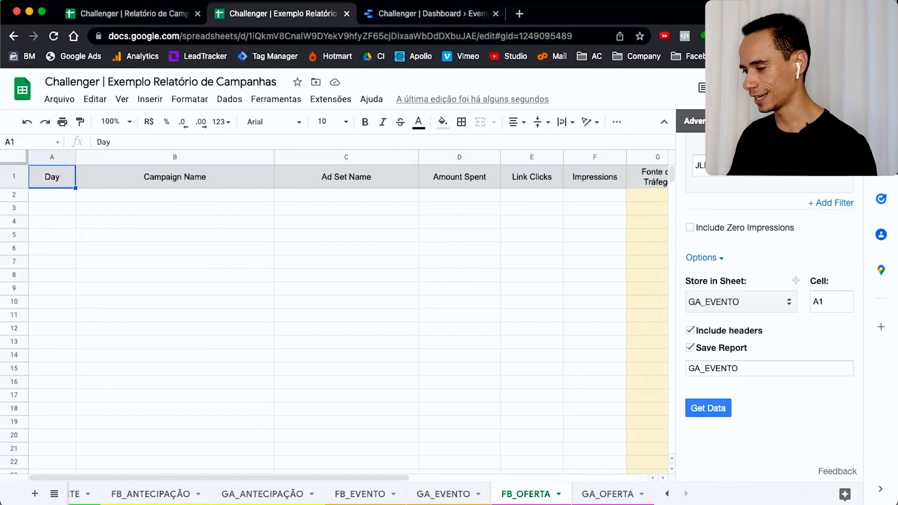
left_click(852, 121)
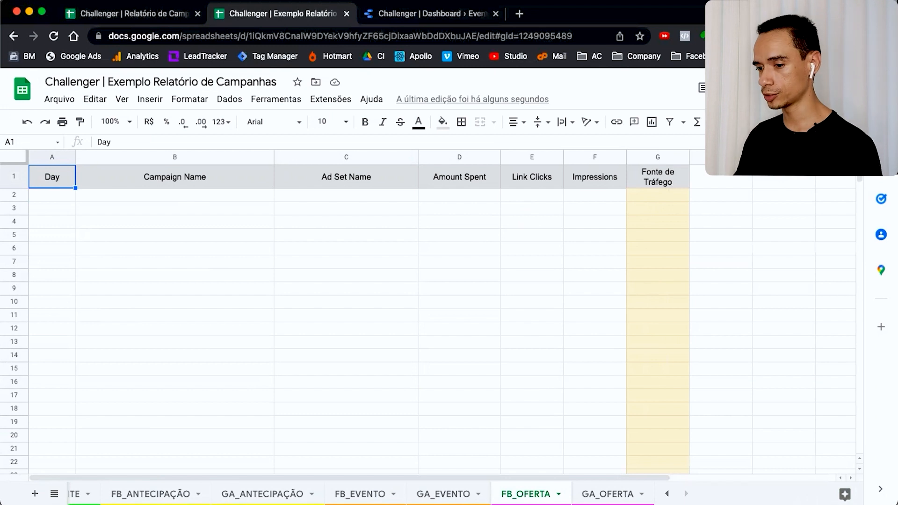
left_click(313, 107)
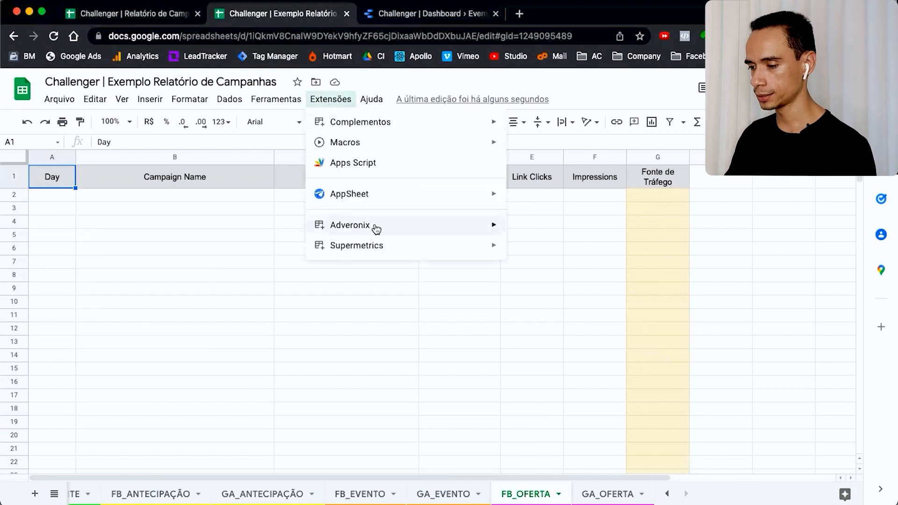
mouse_move(373, 226)
left_click(532, 230)
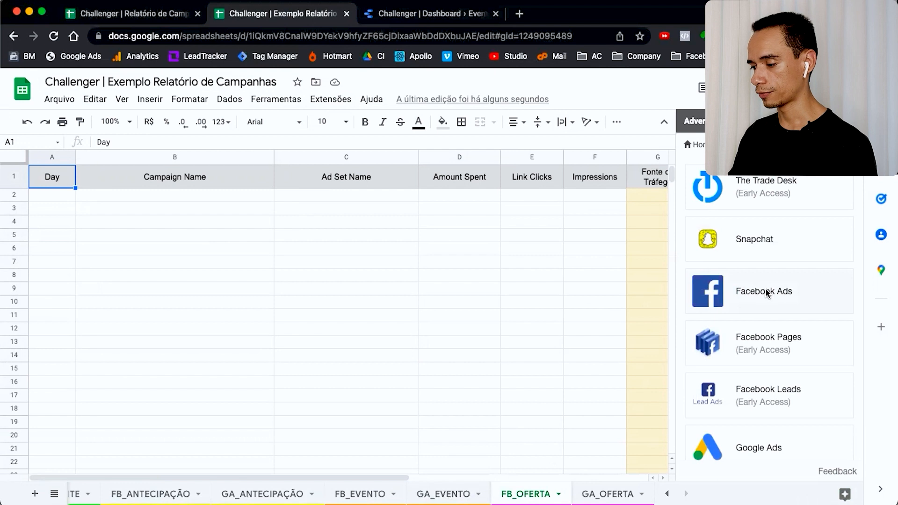
Start a Facebook Ads report, log in with Facebook and select the ad account.
left_click(765, 288)
left_click(745, 212)
left_click(747, 229)
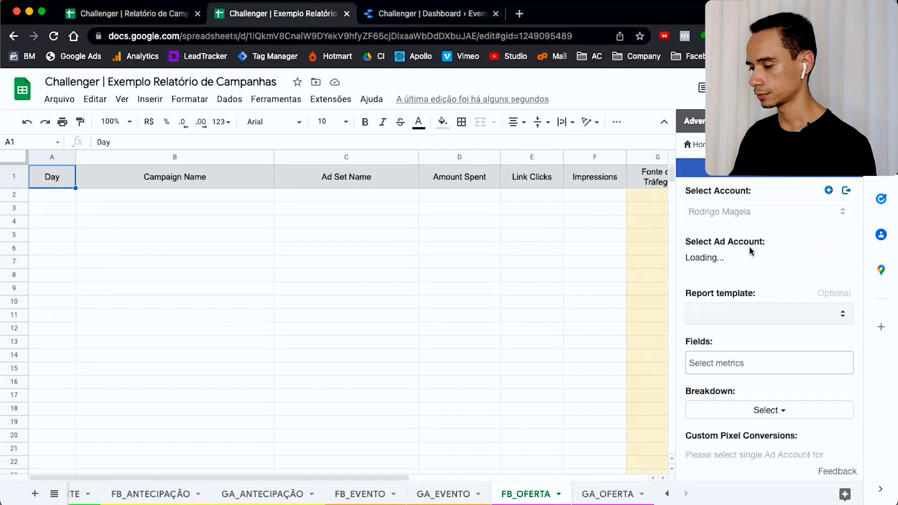
left_click(722, 319)
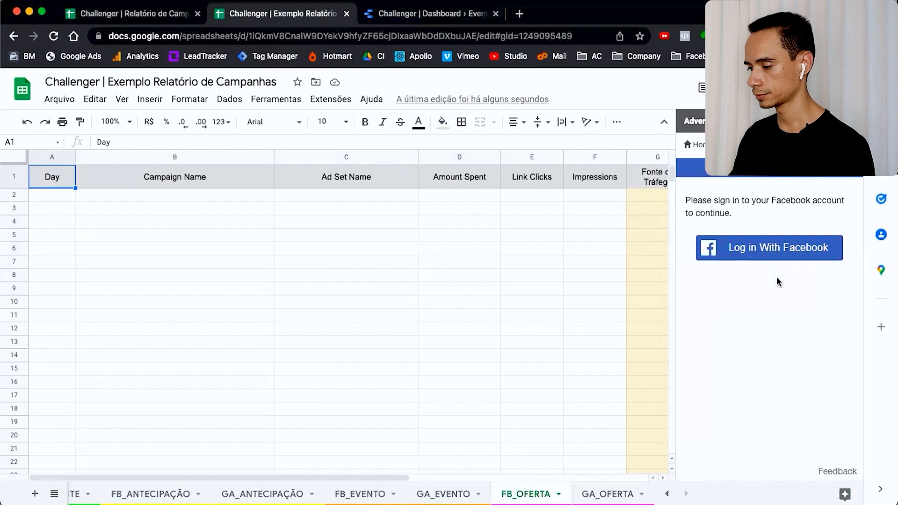
left_click(788, 243)
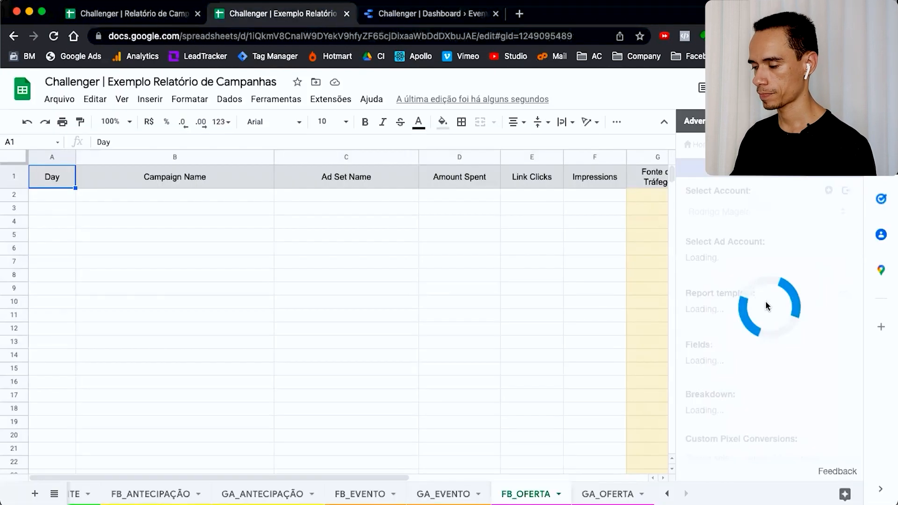
left_click(772, 262)
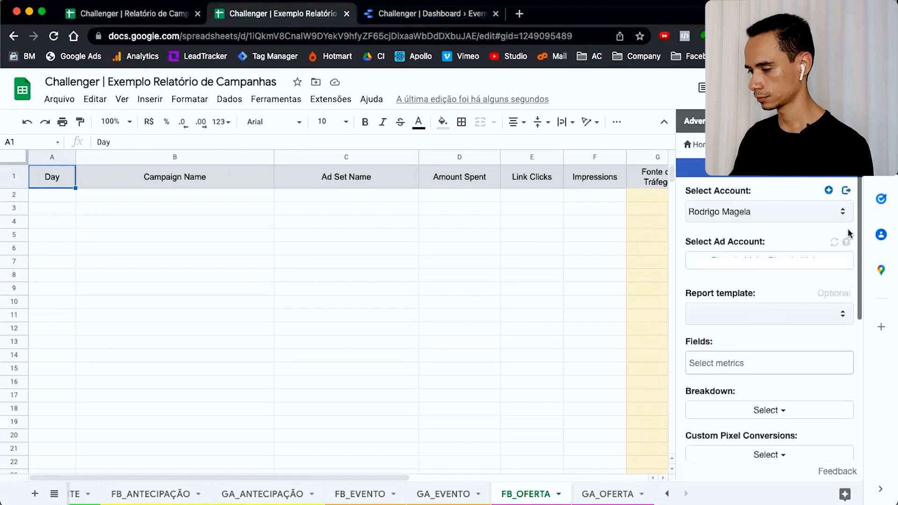
Add Campaign Name and Ad Name as the Facebook Ads report's first fields.
left_click(745, 338)
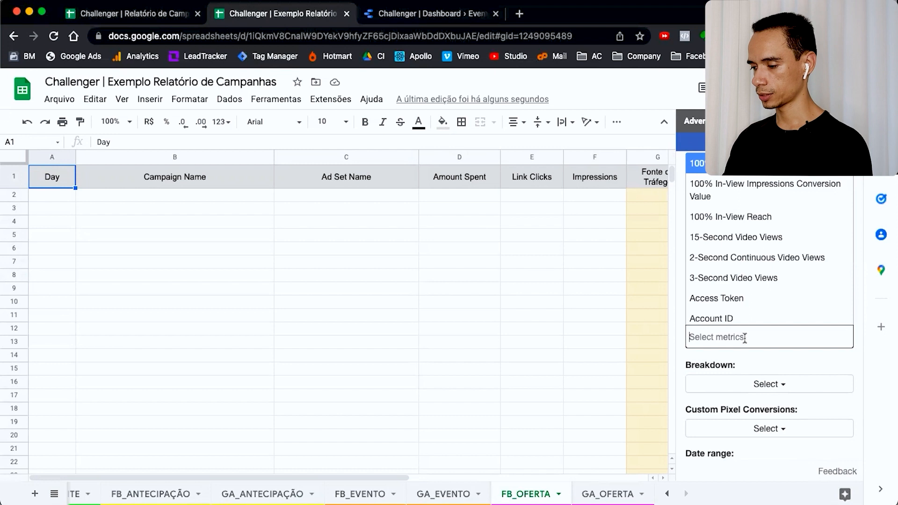
type("camp")
left_click(744, 295)
type("ad")
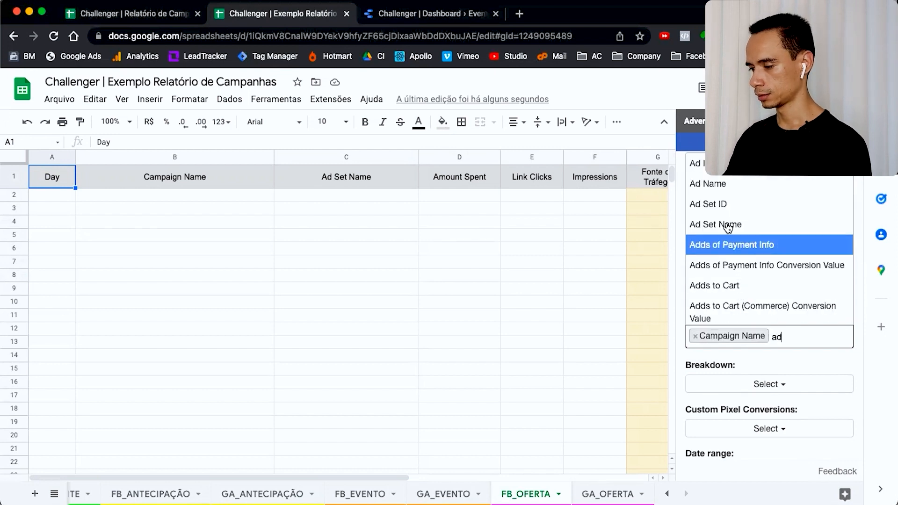
left_click(736, 185)
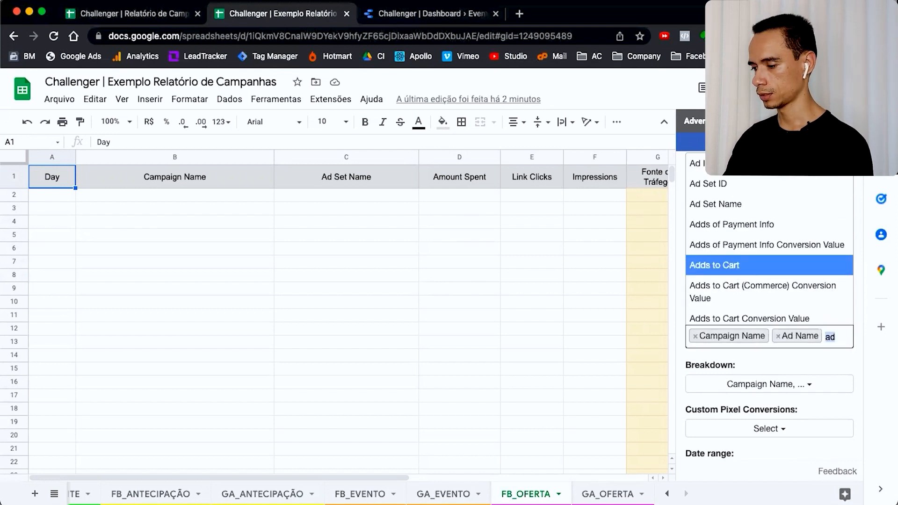
Add the metrics Amount Spent, Link Clicks and Impressions after the Ad Name field.
type("amou")
left_click(751, 314)
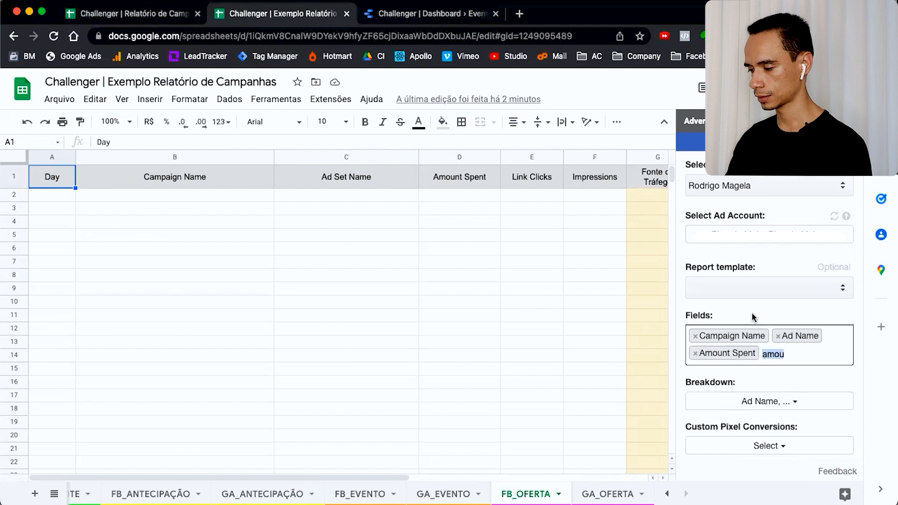
type("link")
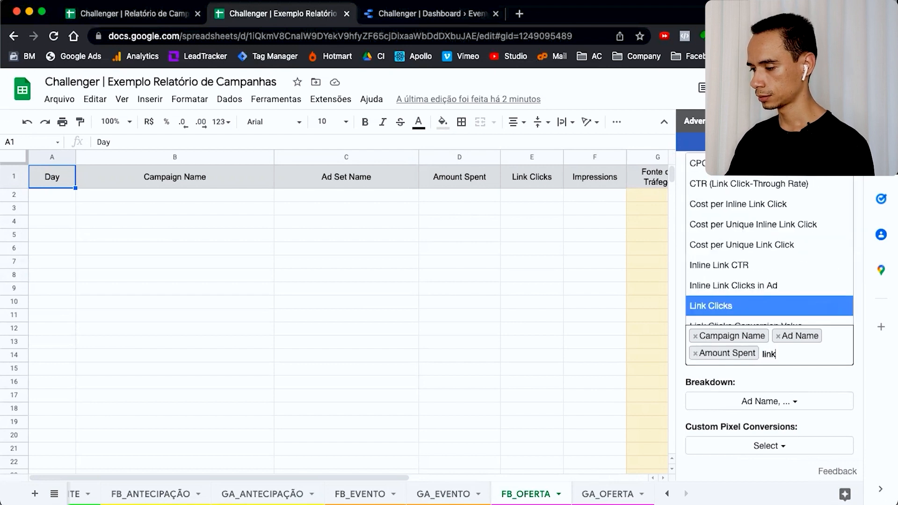
left_click(741, 306)
type("impre")
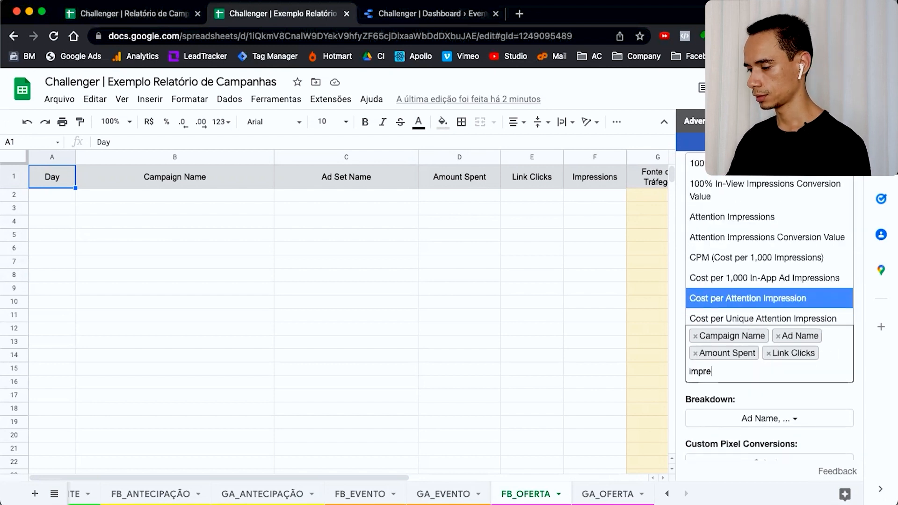
scroll(787, 270, "down", 3)
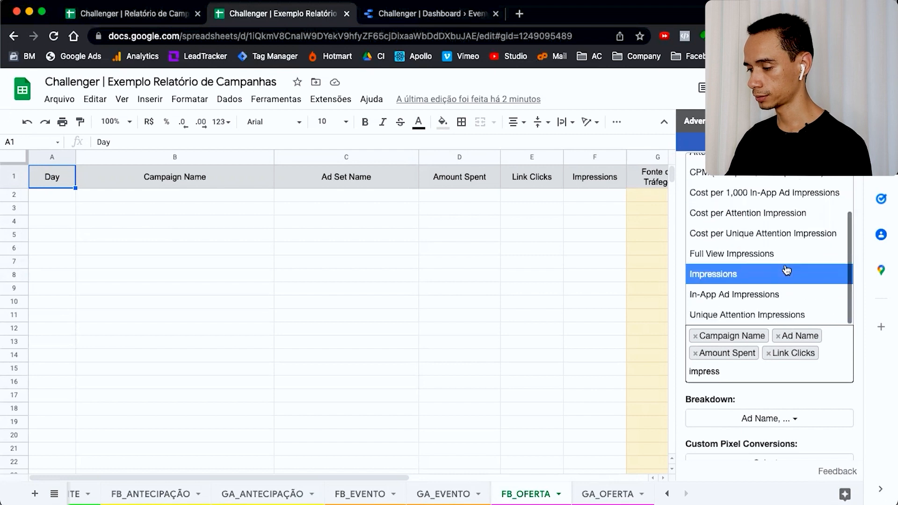
left_click(749, 284)
left_click(859, 343)
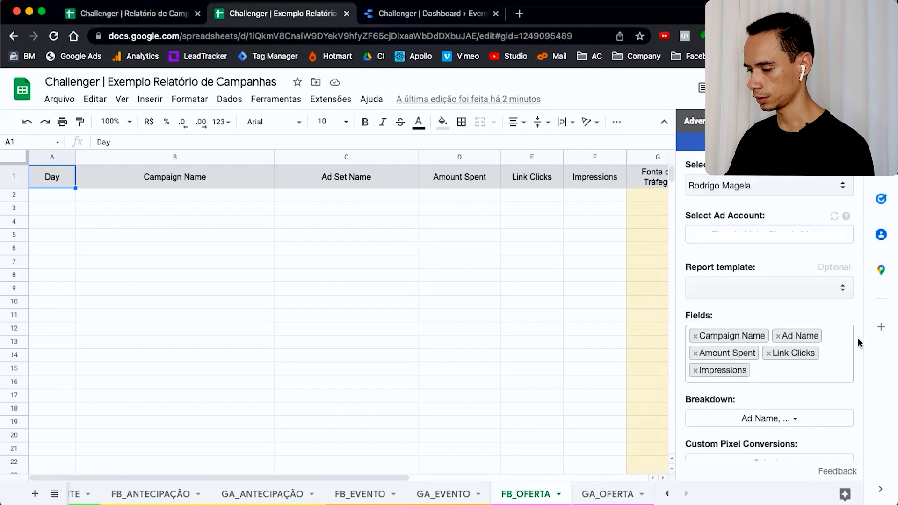
Add a Day breakdown to the Facebook Ads report and move Day to the first position in its fields.
scroll(814, 355, "down", 3)
left_click(781, 307)
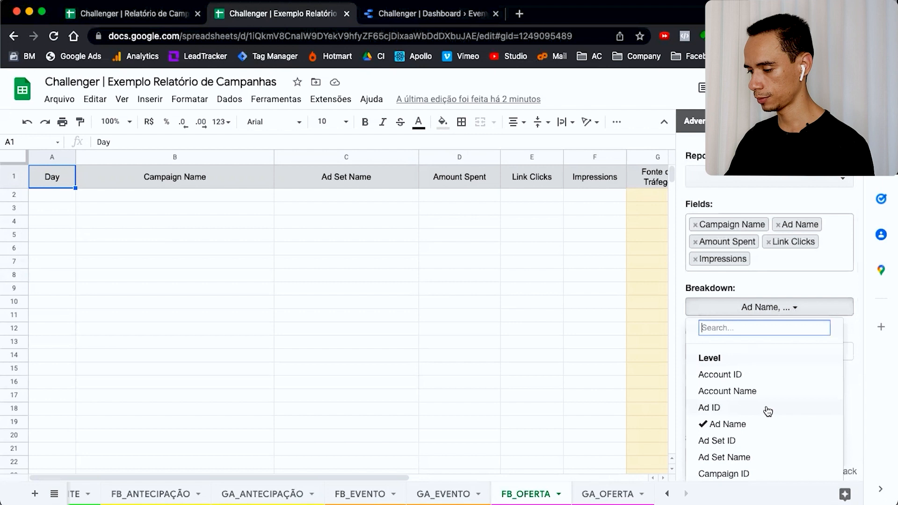
scroll(767, 411, "down", 3)
left_click(726, 429)
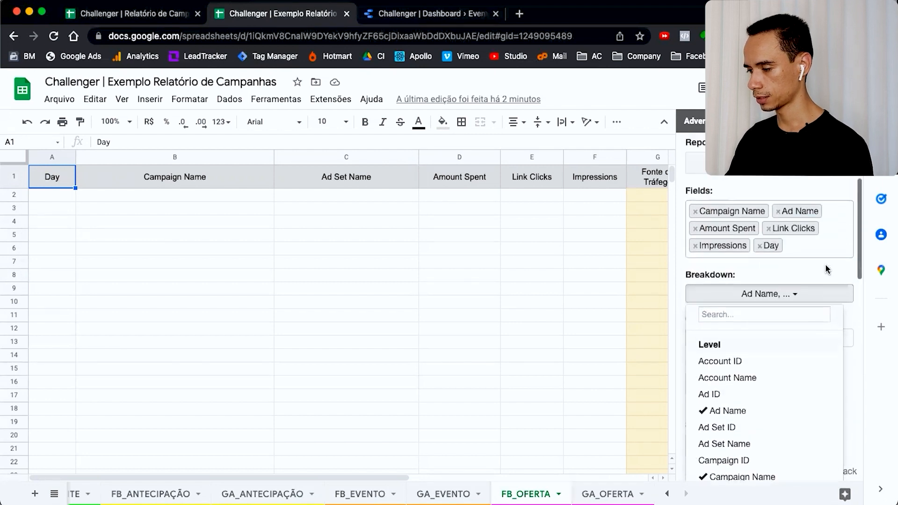
scroll(805, 276, "up", 1)
left_click_drag(771, 287, 701, 255)
left_click(859, 280)
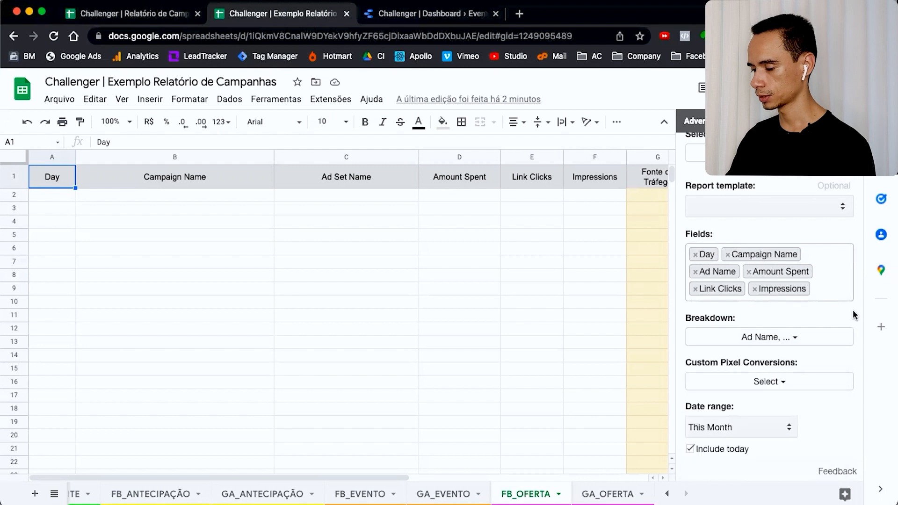
Switch the Facebook Ads report's date range to Custom.
scroll(853, 312, "down", 4)
scroll(827, 254, "down", 1)
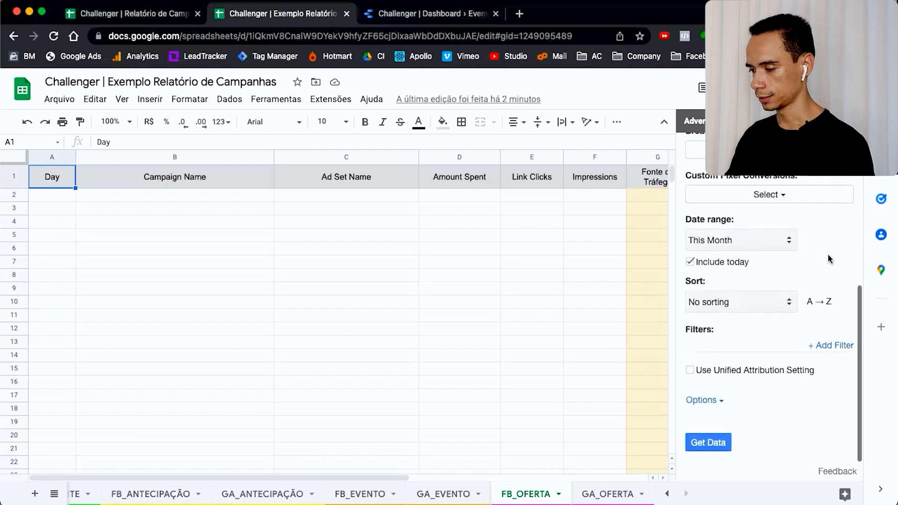
left_click(736, 228)
left_click(743, 356)
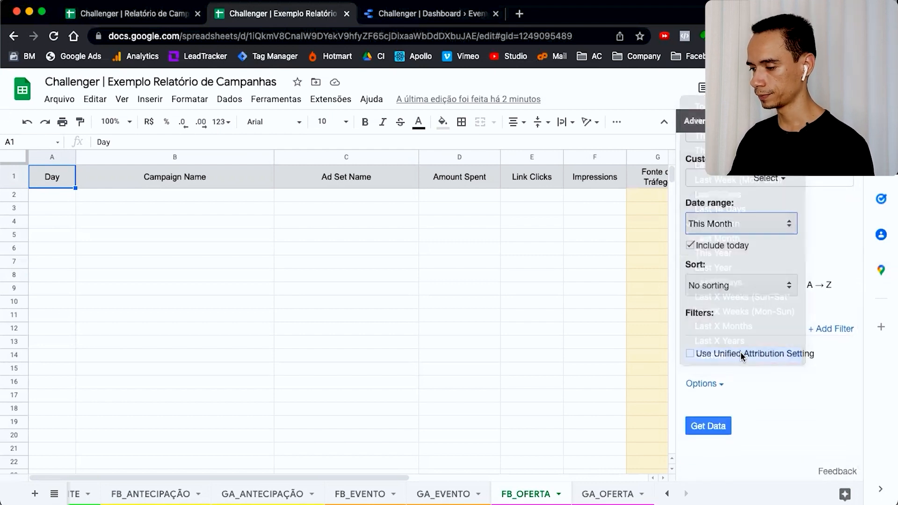
Switch to the Data Studio dashboard, check the Oferta page's date period and return to the example report spreadsheet.
left_click(424, 13)
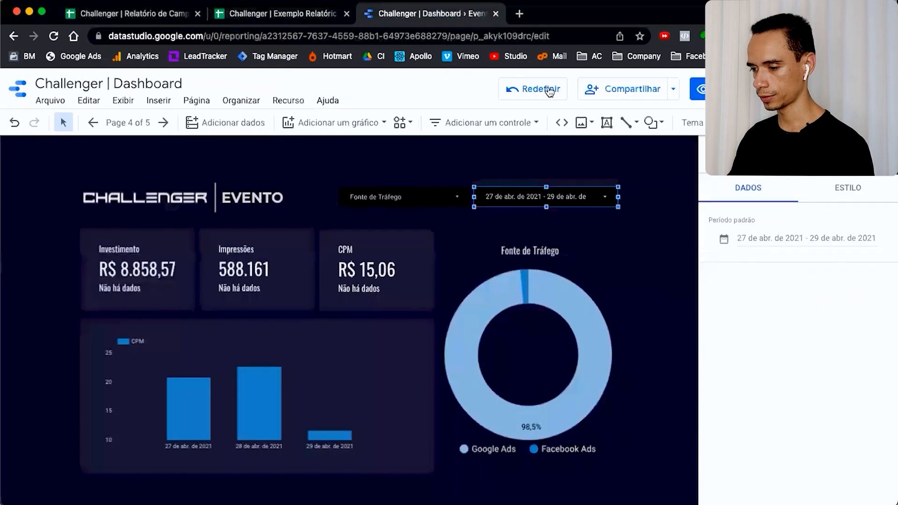
left_click(128, 123)
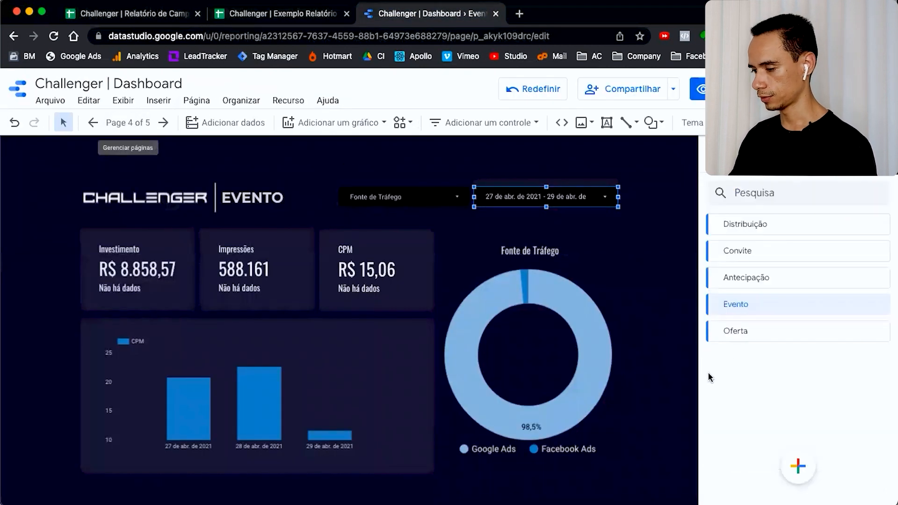
left_click(736, 332)
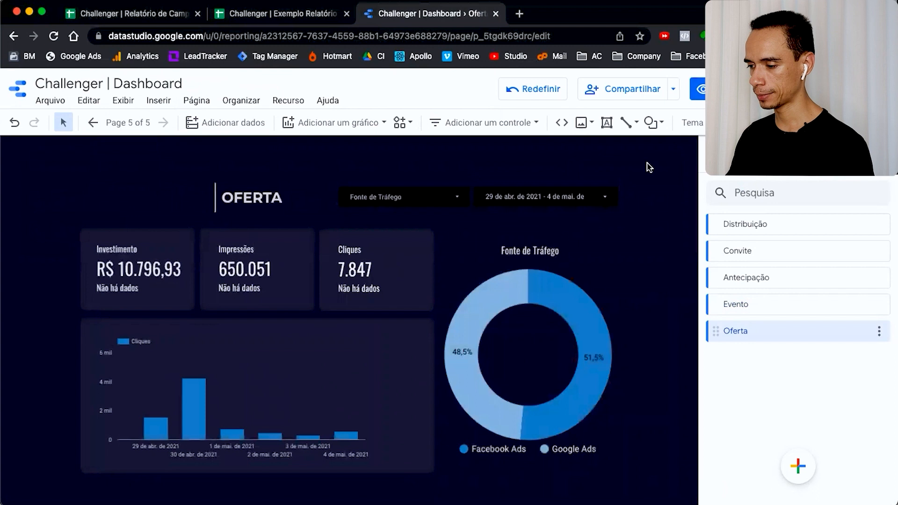
left_click(234, 14)
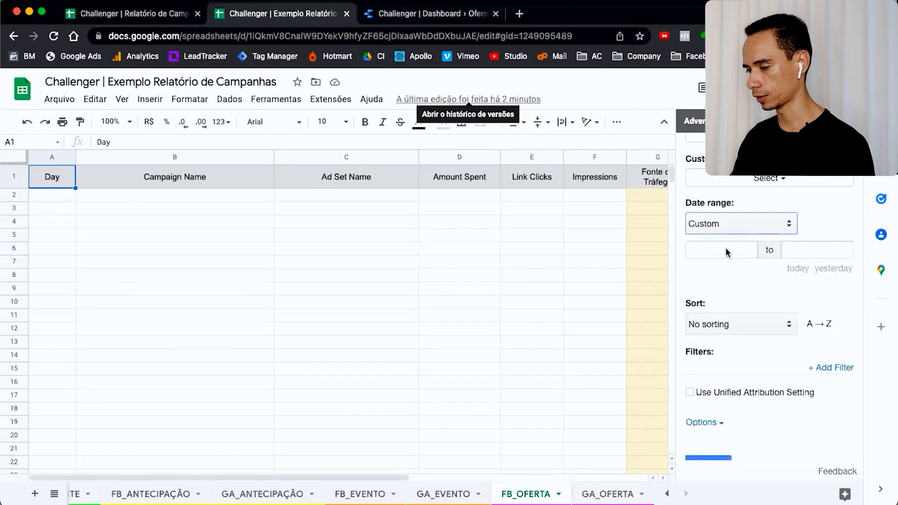
Set the report's custom date range from 2021-04-29 to 2021-05-04.
left_click(745, 244)
left_click(751, 273)
left_click(697, 272)
left_click(791, 303)
left_click(787, 387)
left_click(770, 388)
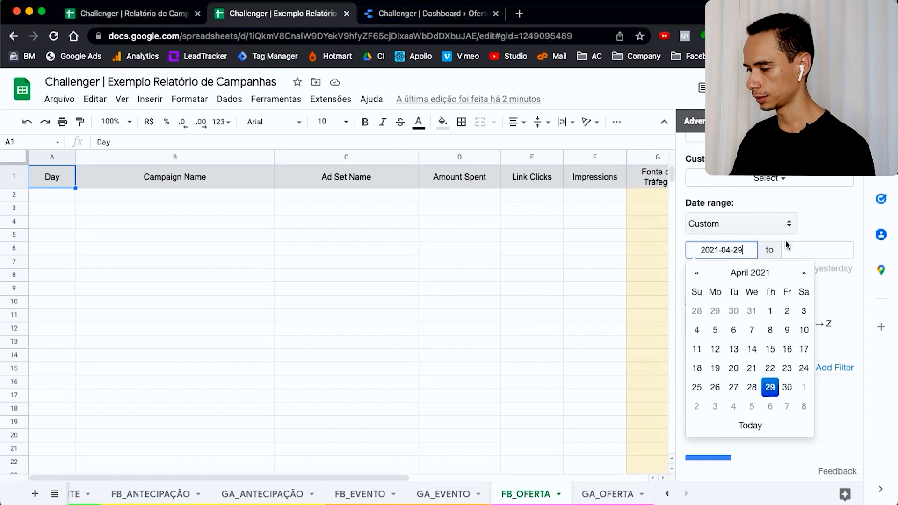
left_click(795, 248)
left_click(793, 273)
left_click(741, 272)
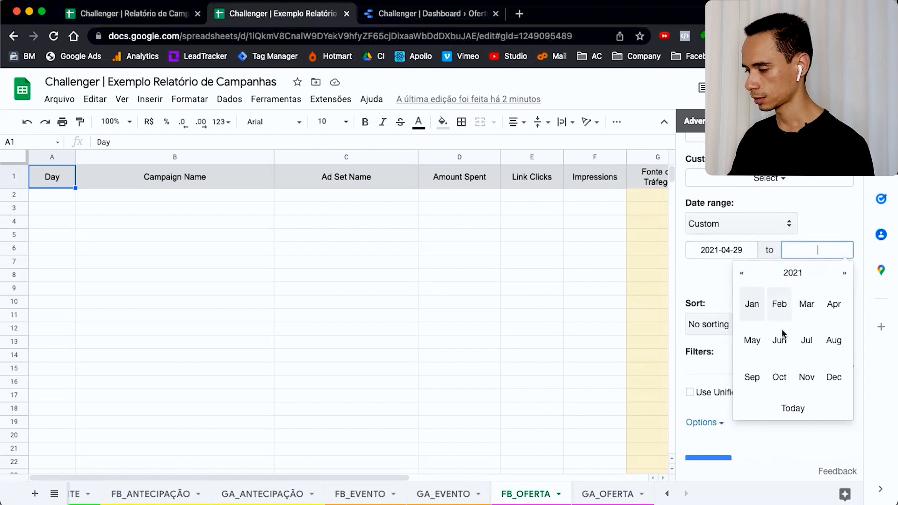
left_click(752, 340)
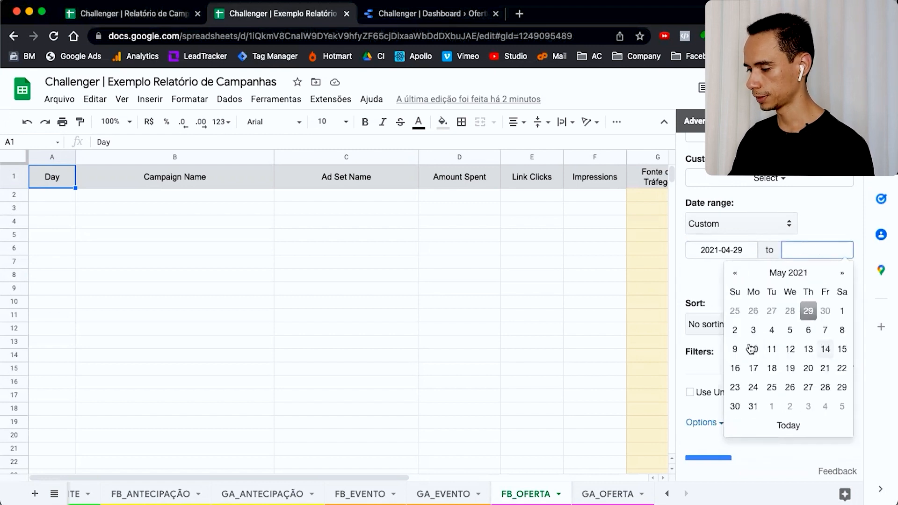
left_click(772, 330)
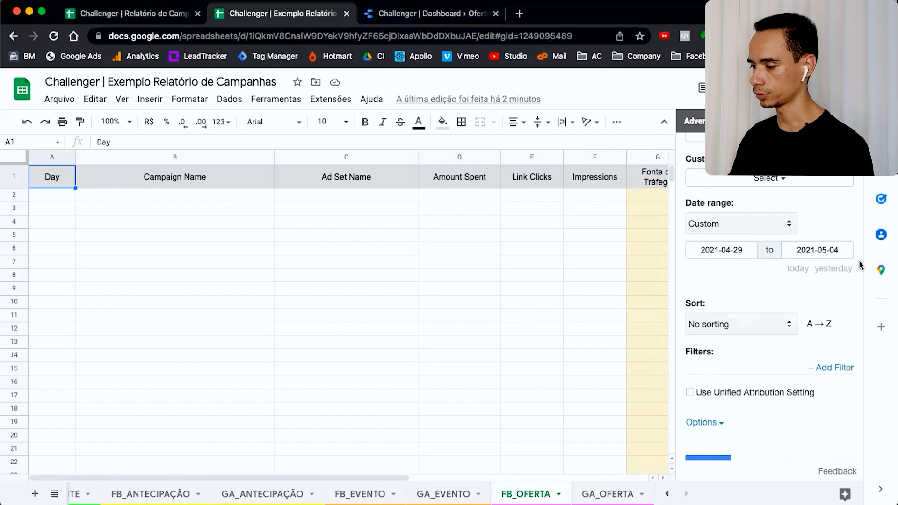
Sort the Facebook Ads report by Day in ascending order.
scroll(795, 300, "down", 2)
left_click(750, 269)
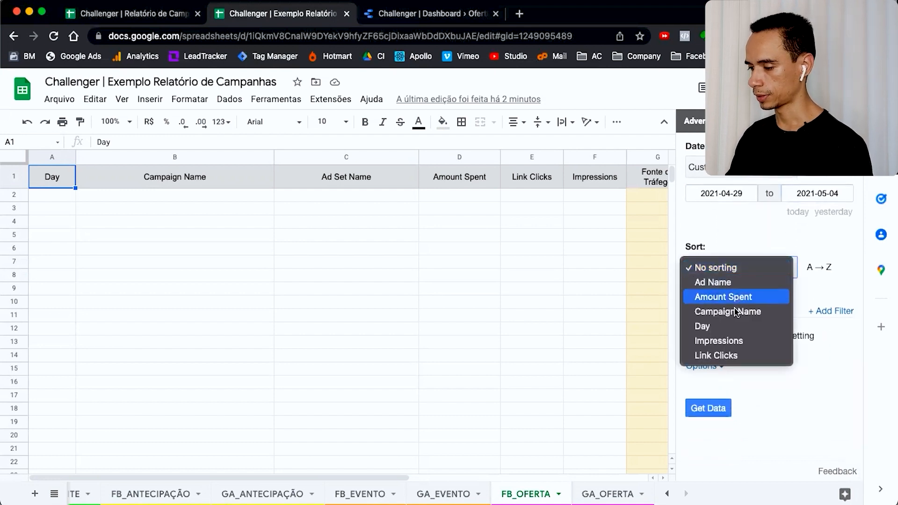
left_click(736, 326)
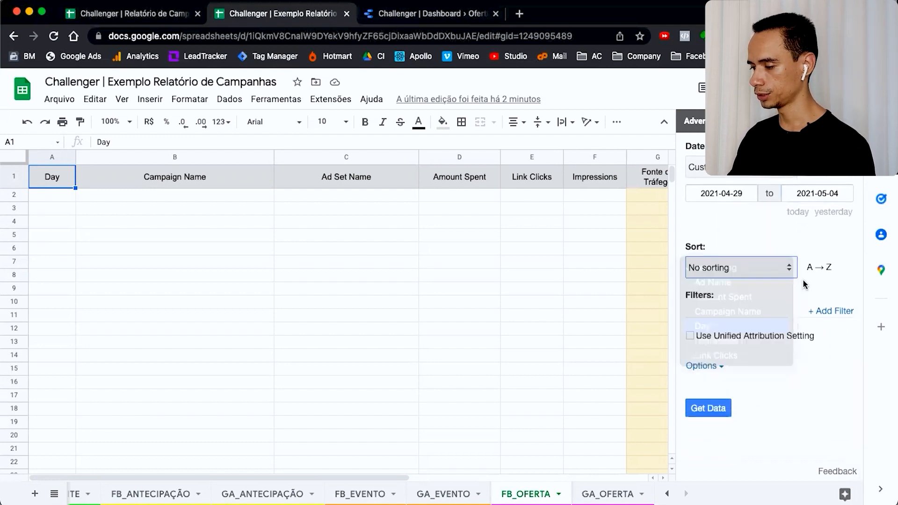
Add a filter so that Campaign Name contains "JLF1 | OFERTA".
left_click(835, 311)
left_click(768, 337)
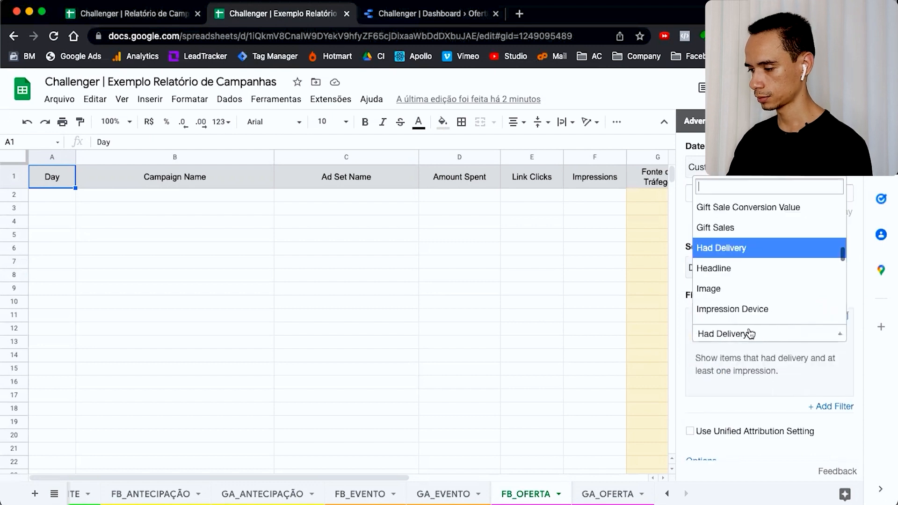
type("camp")
left_click(758, 313)
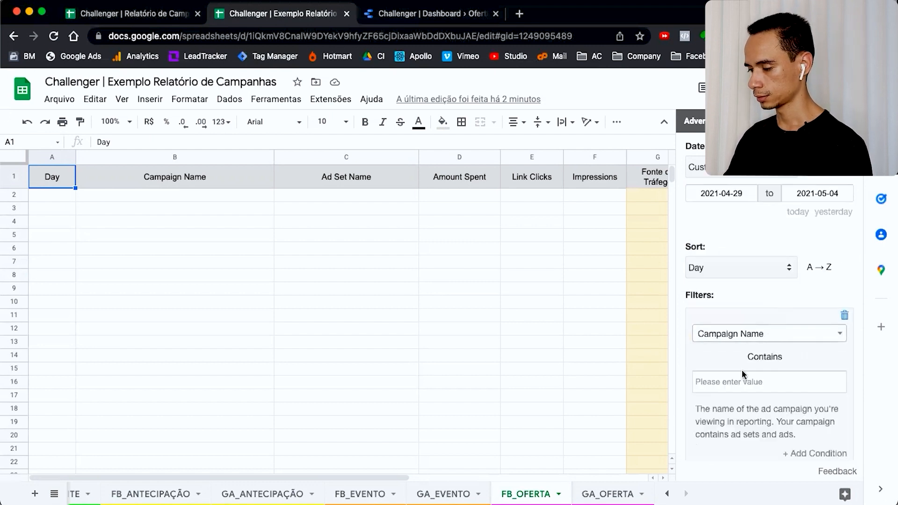
left_click(768, 383)
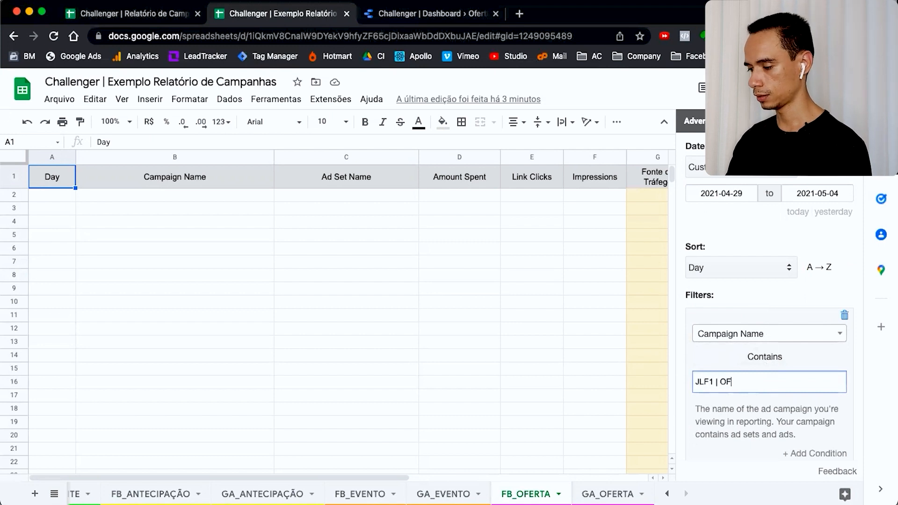
left_click(858, 363)
Choose FB_OFERTA as the sheet that stores the report data, starting at cell A1.
scroll(857, 363, "down", 5)
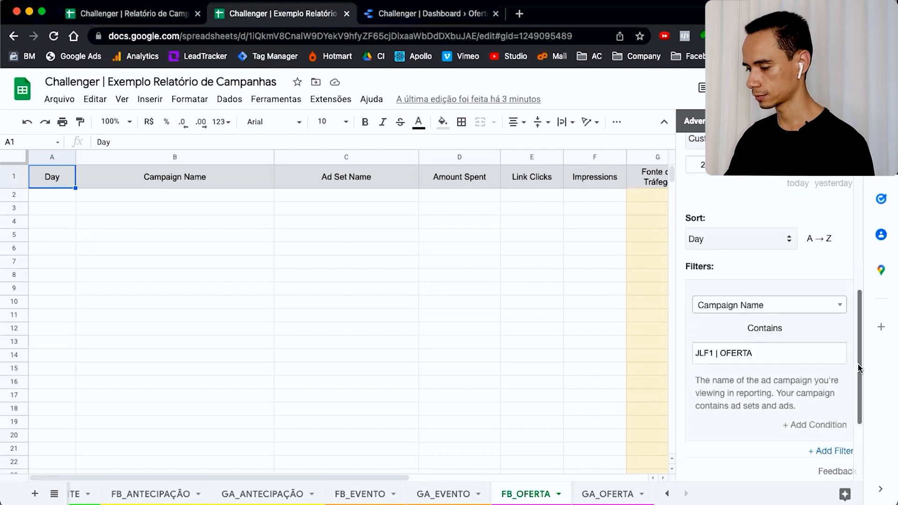
left_click(714, 369)
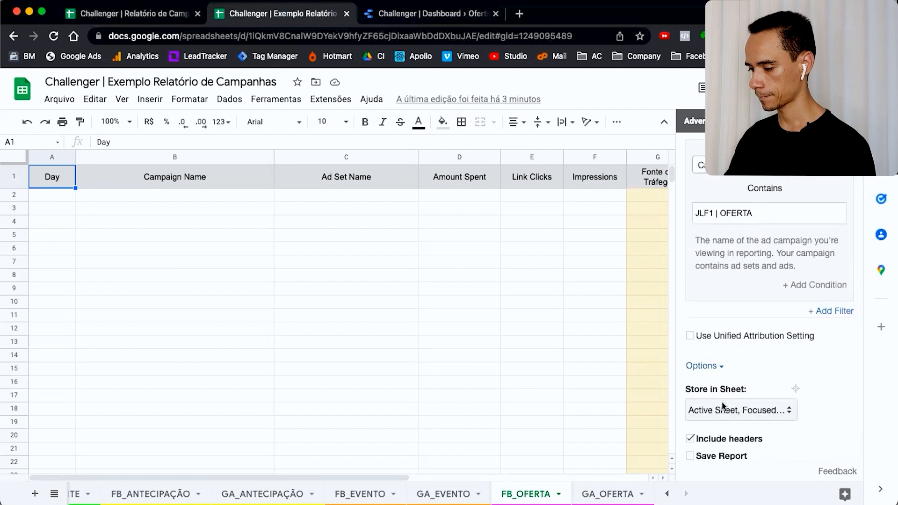
left_click(725, 409)
scroll(744, 474, "down", 3)
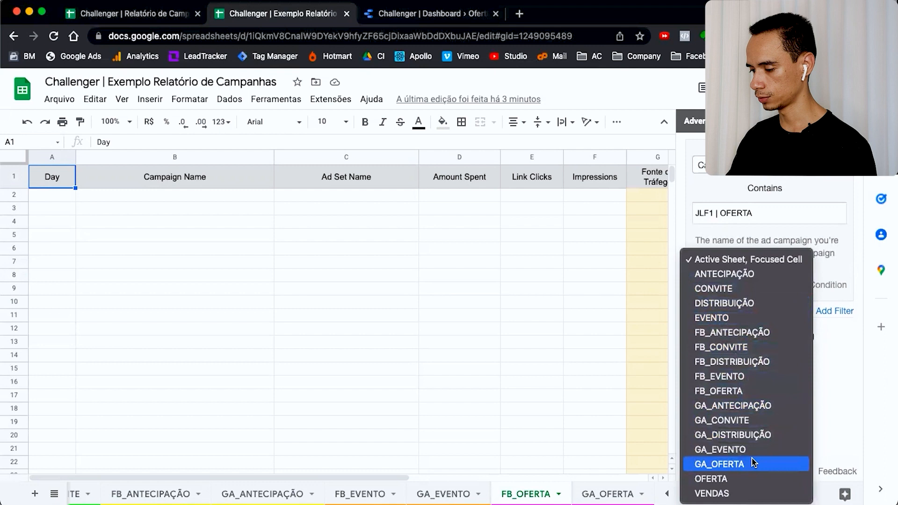
left_click(762, 391)
Save the report under the name FB_OFERTA and get its data.
scroll(748, 364, "down", 2)
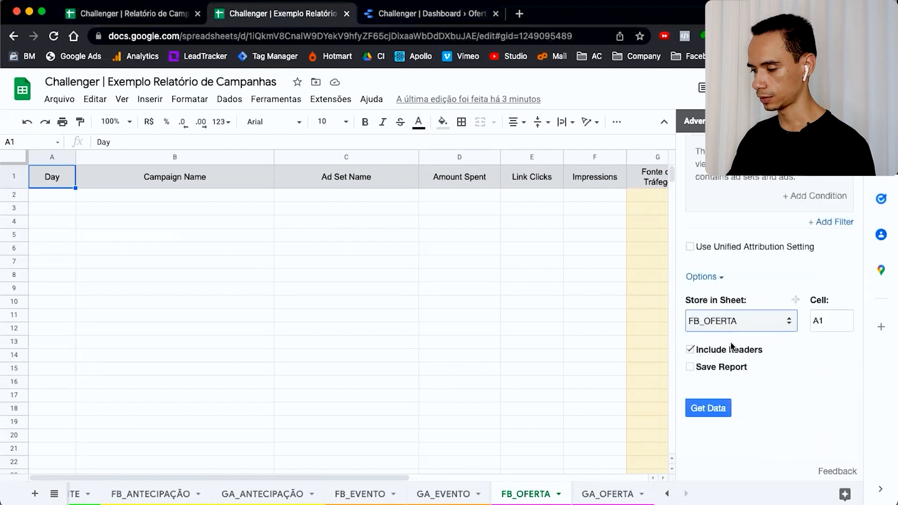
left_click(727, 366)
left_click(721, 388)
type("f")
key("BackSpace")
type("FB_OFERTA")
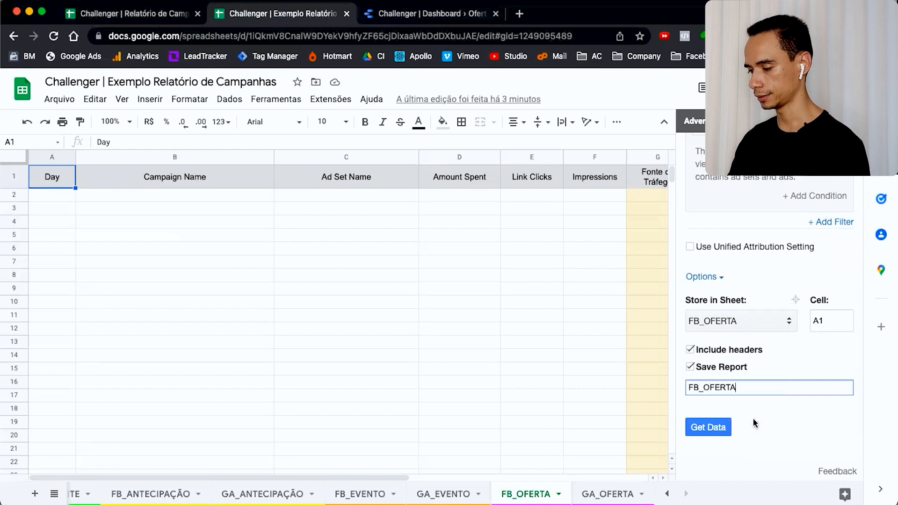
left_click(772, 418)
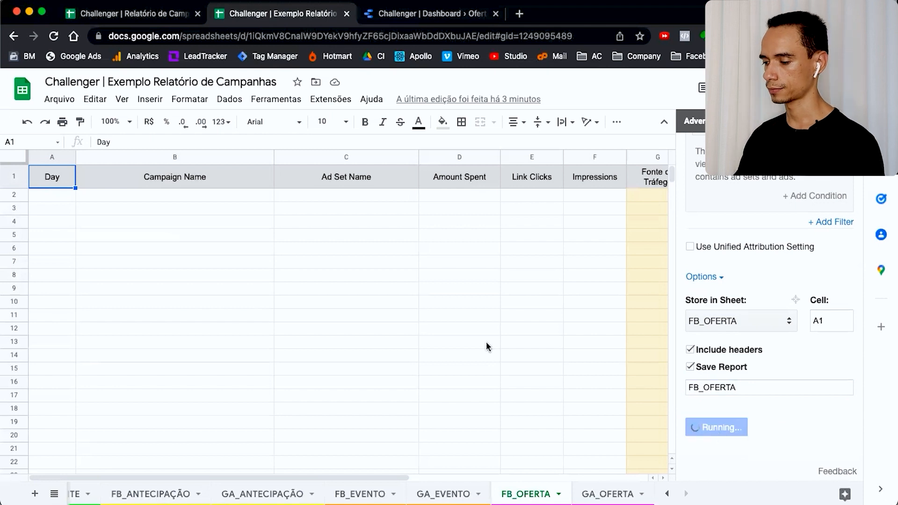
Enter "Facebook Ads" as the traffic source in G2 and fill it down to G39.
left_click(641, 193)
type("Facebook Ads")
key("Return")
left_click(621, 195)
left_click_drag(642, 201, 582, 206)
scroll(626, 393, "down", 10)
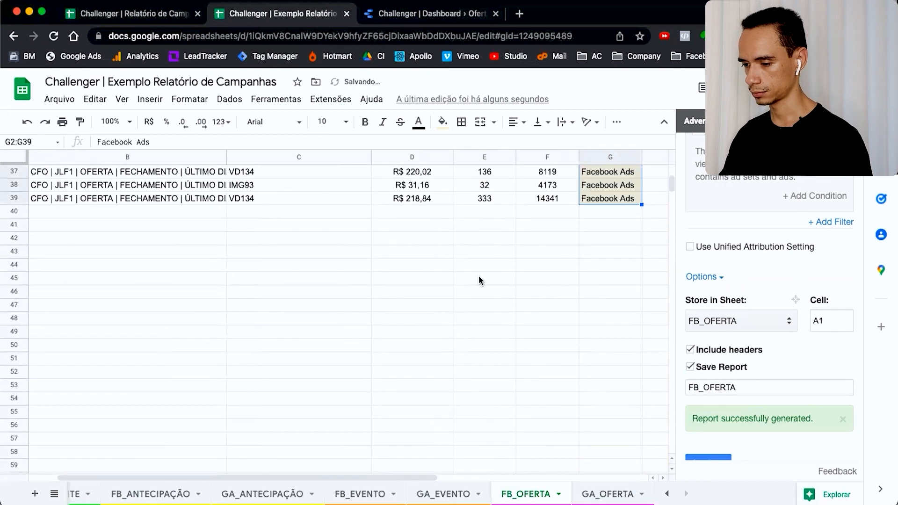
scroll(515, 327, "up", 15)
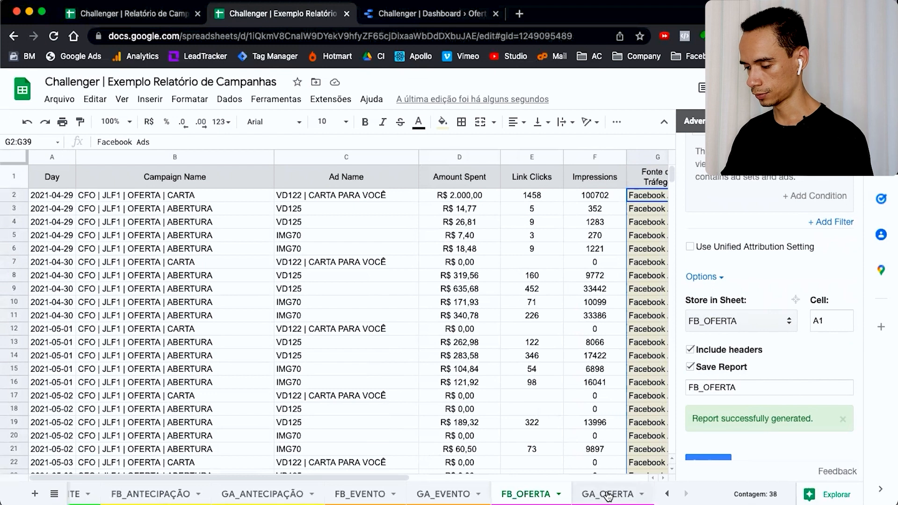
Open the GA_OFERTA sheet and start a new Google Ads report in the Adveronix add-on.
left_click(613, 495)
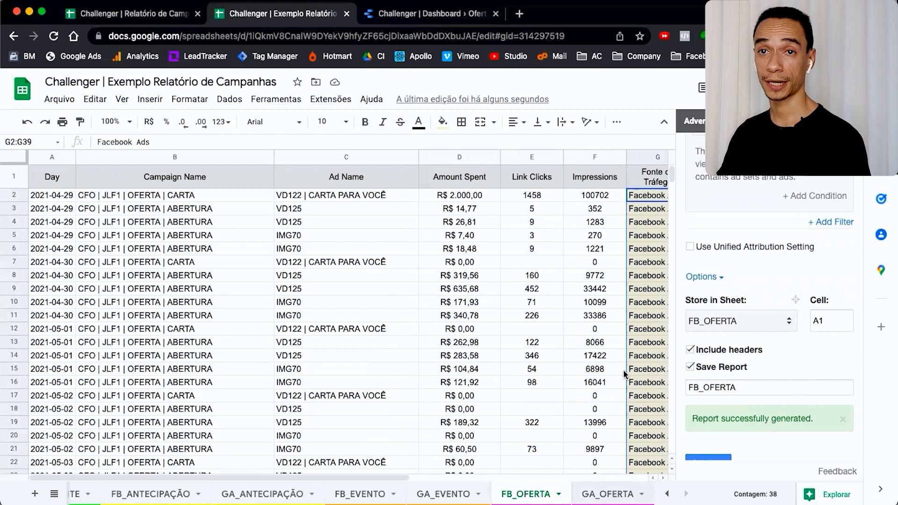
scroll(753, 243, "up", 10)
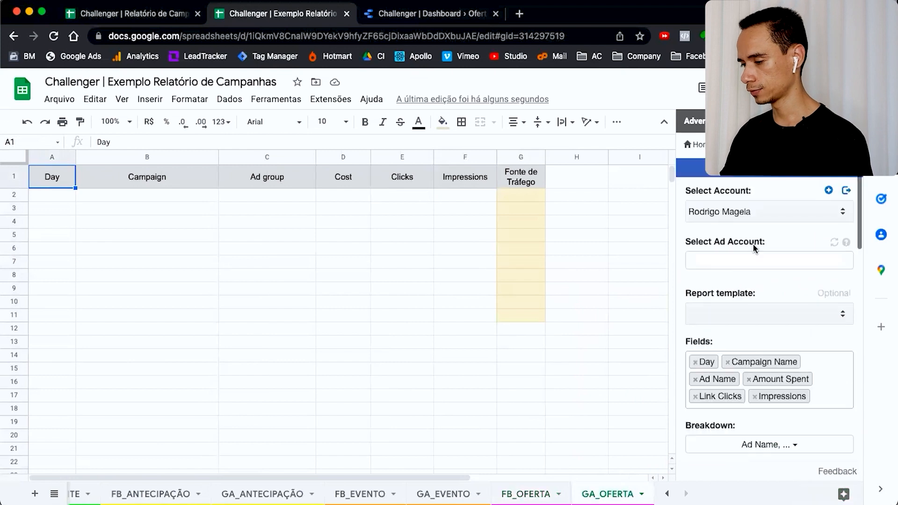
left_click(700, 148)
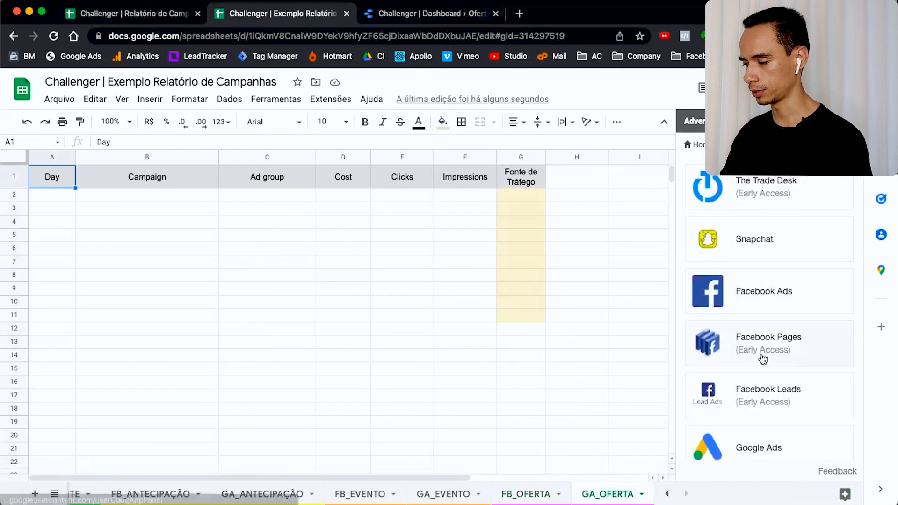
scroll(706, 360, "down", 2)
left_click(756, 378)
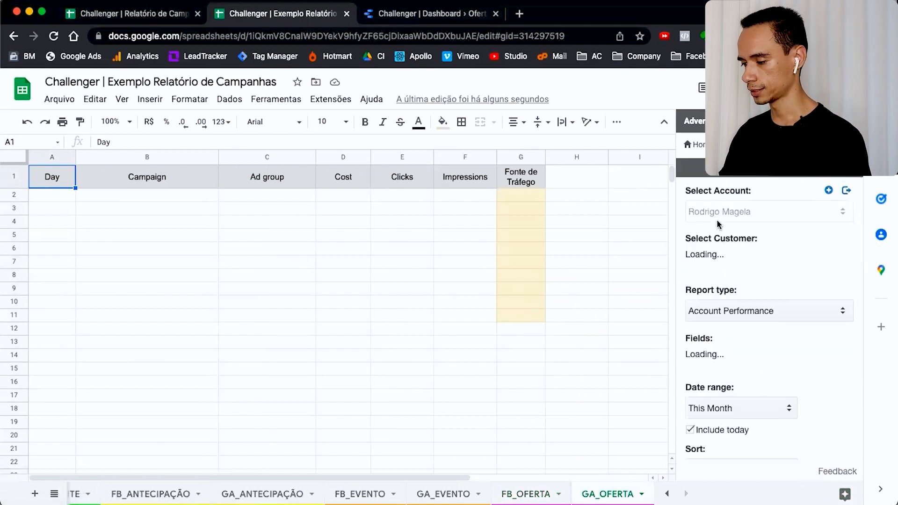
Select the Google Ads customer account and set the report type to Ad Group Performance.
left_click(749, 258)
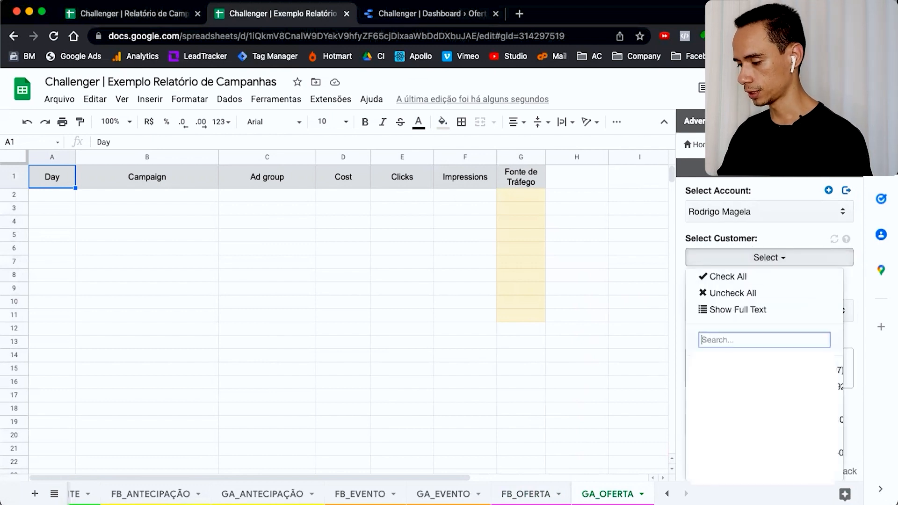
scroll(767, 398, "down", 1)
left_click(833, 406)
left_click(854, 332)
scroll(812, 328, "down", 2)
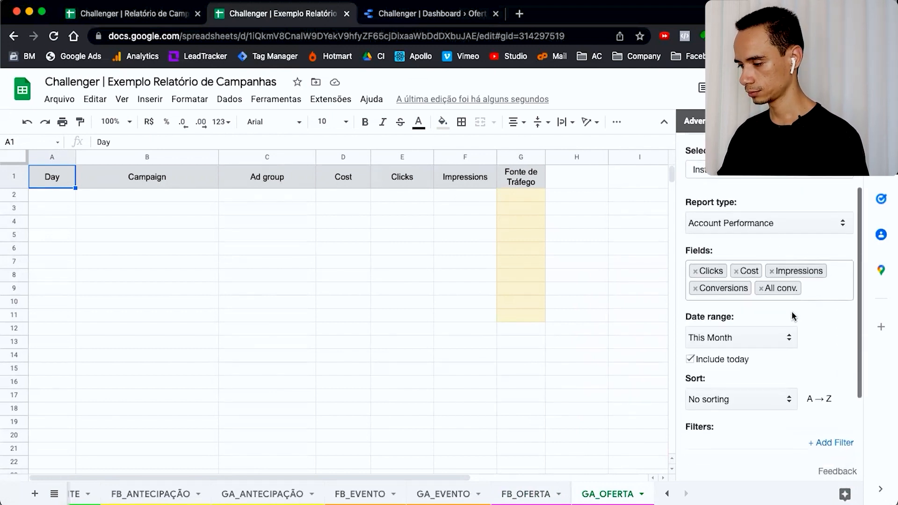
left_click(767, 223)
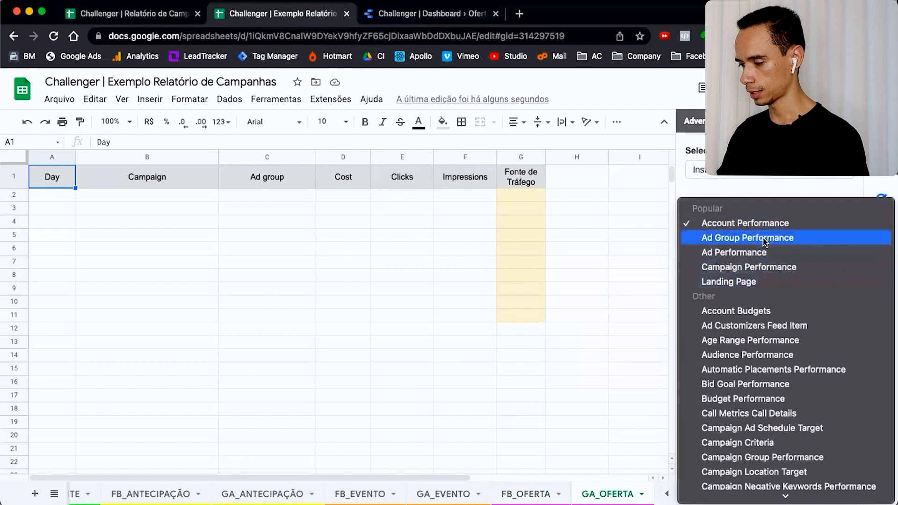
left_click(765, 238)
Remove all the default fields from the Google Ads report.
left_click(803, 328)
key("BackSpace")
key("BackSpace")
key("BackSpace")
key("BackSpace")
key("BackSpace")
key("BackSpace")
key("BackSpace")
key("BackSpace")
key("BackSpace")
key("BackSpace")
key("BackSpace")
key("BackSpace")
key("BackSpace")
key("BackSpace")
key("BackSpace")
key("BackSpace")
key("BackSpace")
key("BackSpace")
key("BackSpace")
key("BackSpace")
key("BackSpace")
key("BackSpace")
key("BackSpace")
key("BackSpace")
key("BackSpace")
key("BackSpace")
key("BackSpace")
key("BackSpace")
key("BackSpace")
key("BackSpace")
key("BackSpace")
key("BackSpace")
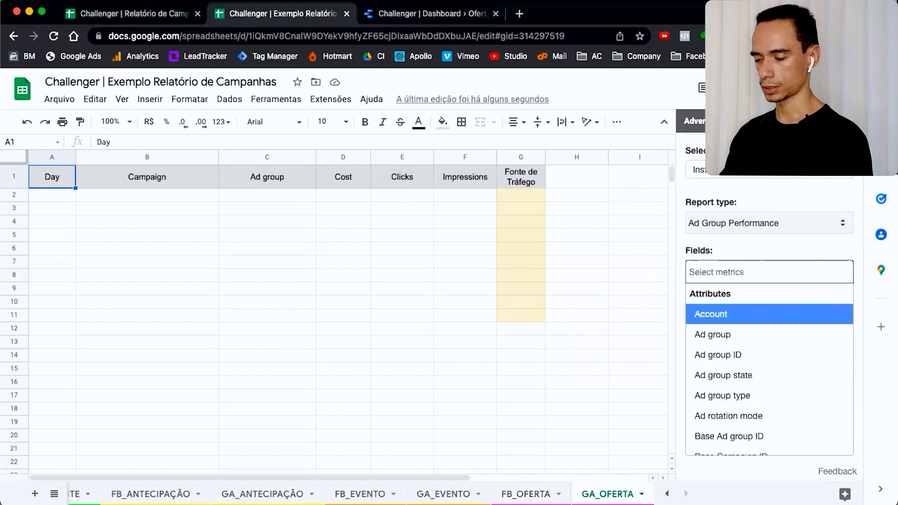
Add Day and Campaign as the Google Ads report's first fields.
type("day")
left_click(814, 317)
type("cam")
left_click(775, 338)
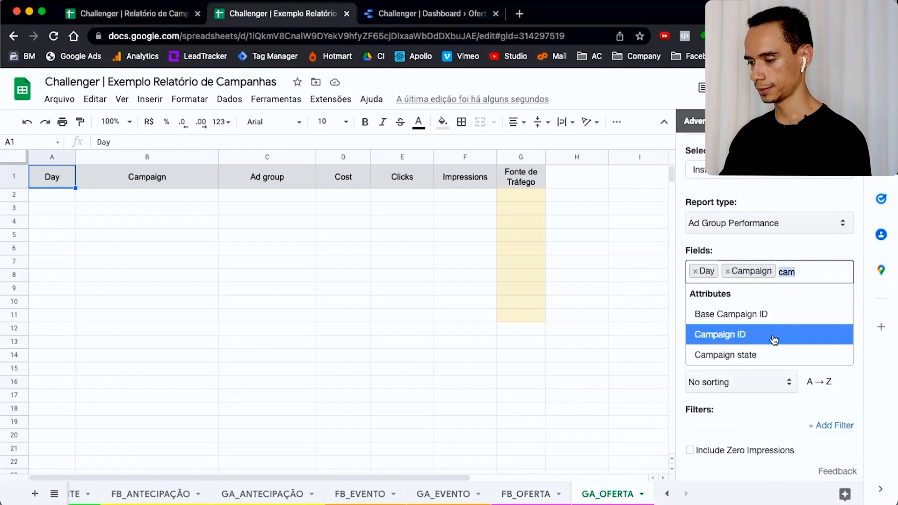
Add the Ad group and Cost fields to the Google Ads report.
key("BackSpace")
key("BackSpace")
key("BackSpace")
type("ad")
left_click(738, 314)
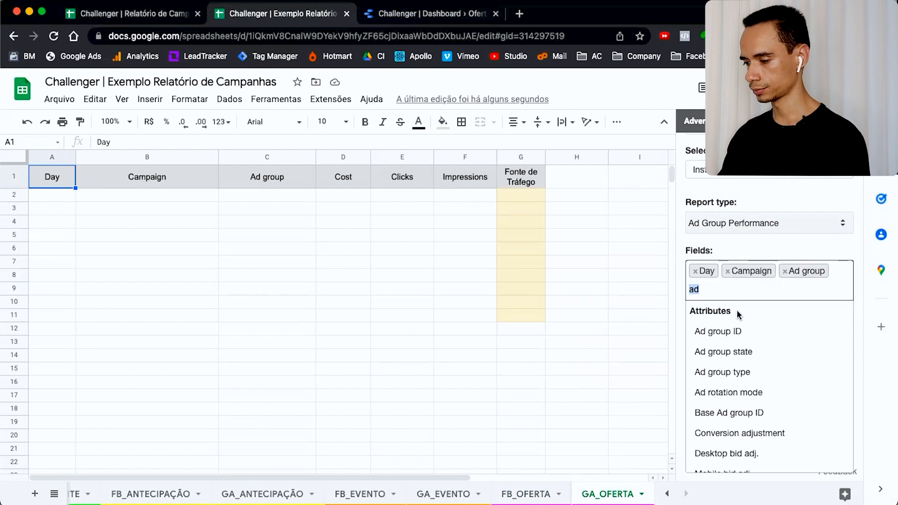
key("BackSpace")
key("BackSpace")
type("cos")
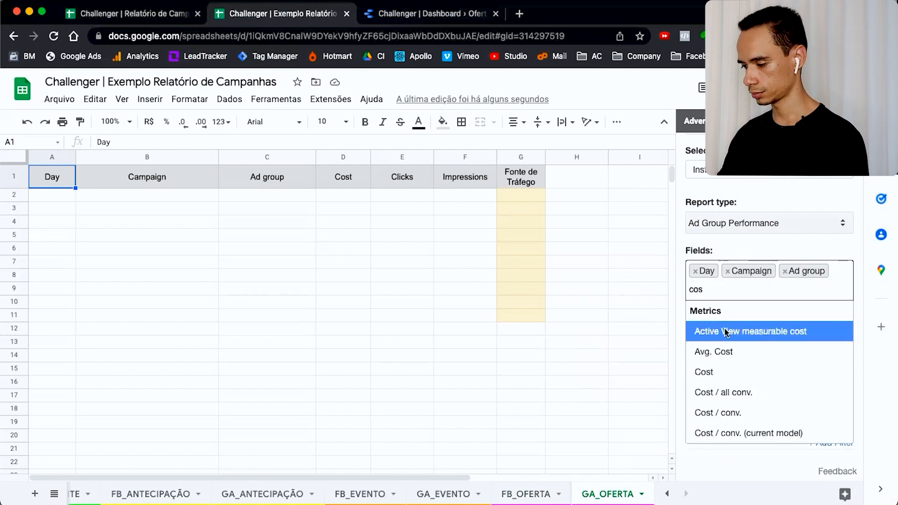
left_click(726, 372)
Add the Clicks and Impressions fields to complete the Google Ads report's field list.
key("BackSpace")
key("BackSpace")
key("BackSpace")
type("cli")
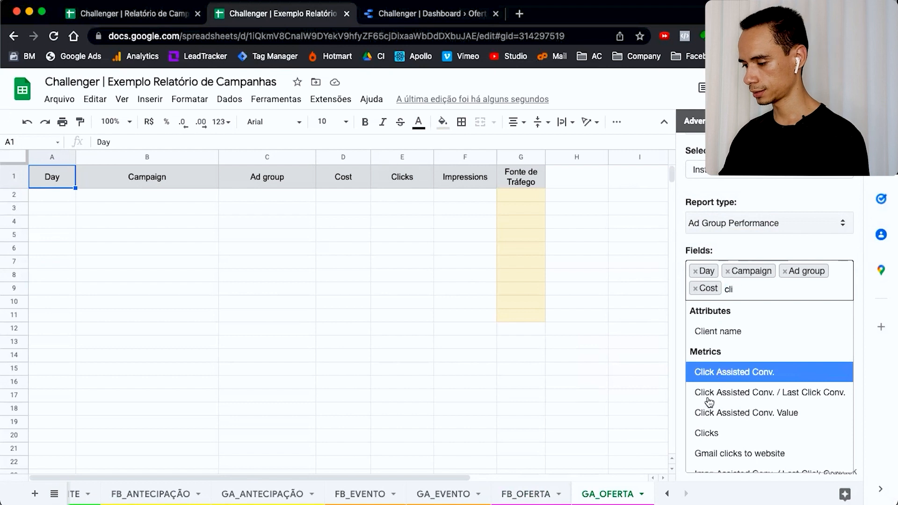
left_click(716, 433)
key("BackSpace")
key("BackSpace")
key("BackSpace")
type("impre")
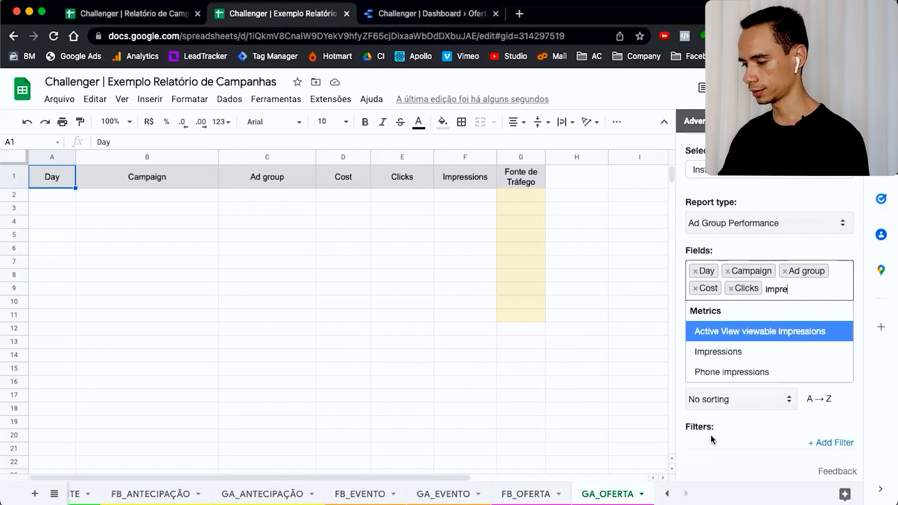
left_click(735, 352)
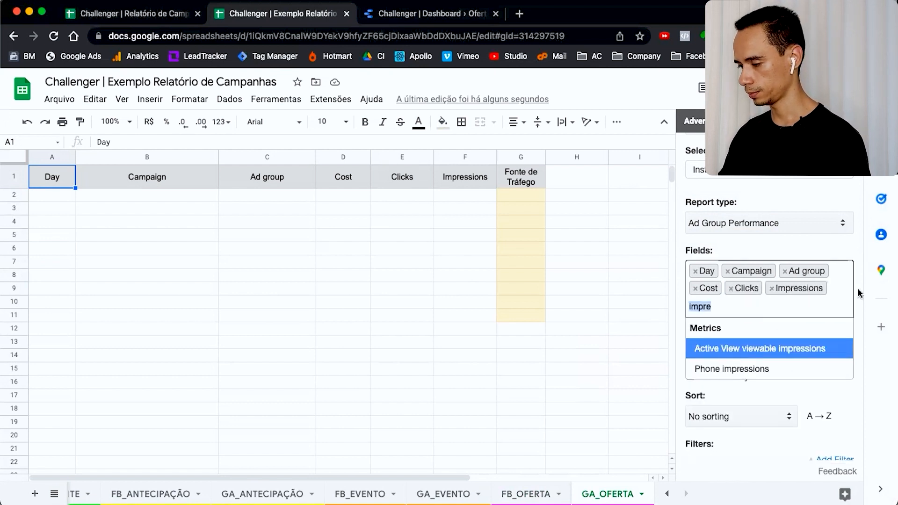
left_click(859, 294)
Set the report's date range to a custom period from 2021-04-29 to 2021-05-04.
scroll(859, 321, "down", 2)
left_click(764, 315)
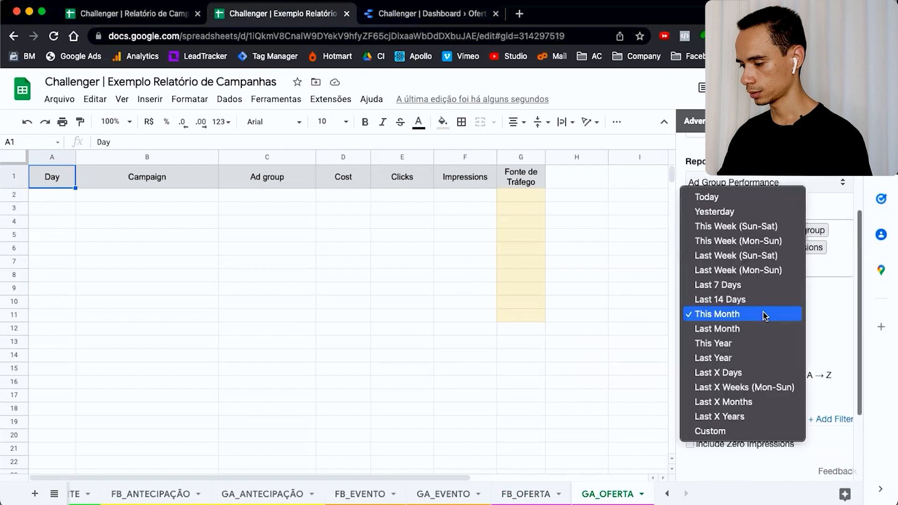
left_click(741, 432)
left_click(736, 341)
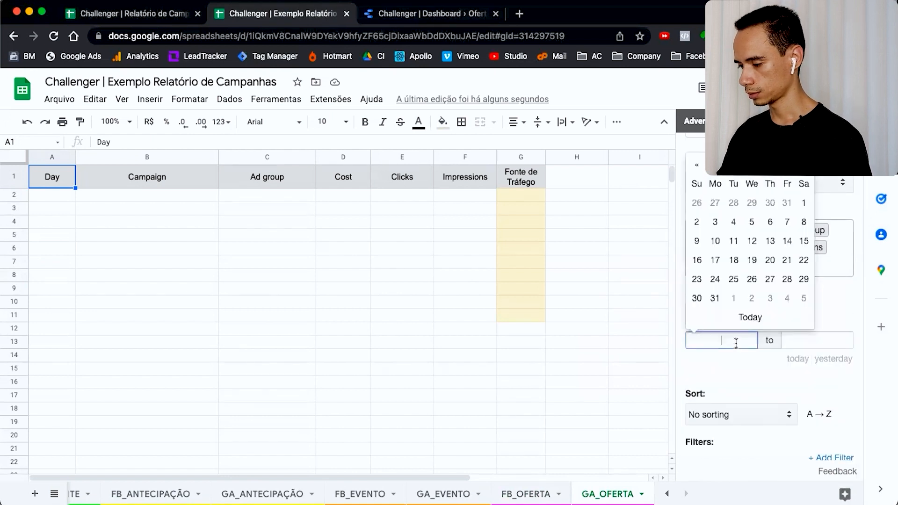
left_click(751, 165)
left_click(696, 187)
left_click(787, 213)
left_click(770, 279)
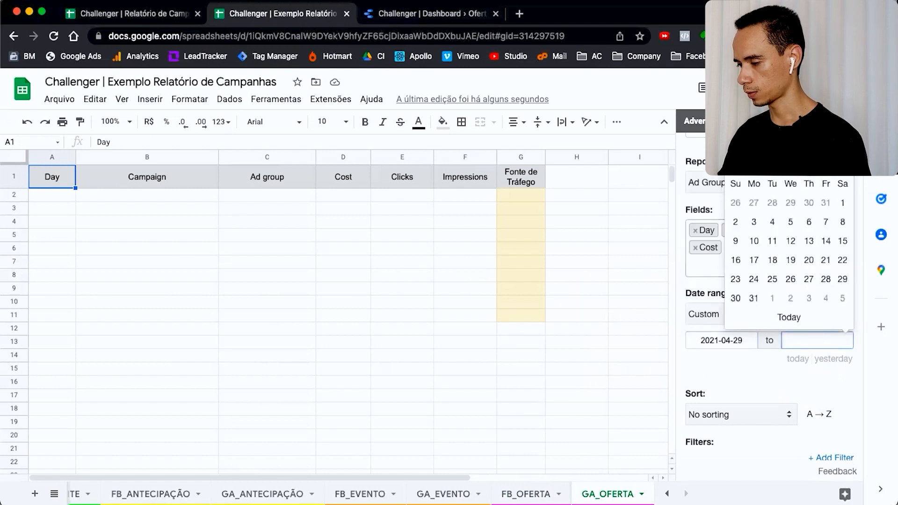
left_click(791, 166)
left_click(742, 182)
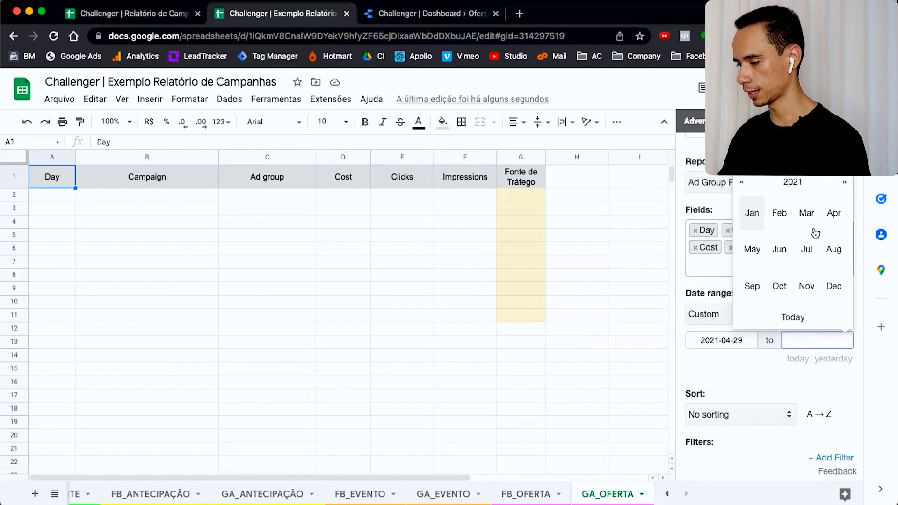
left_click(752, 249)
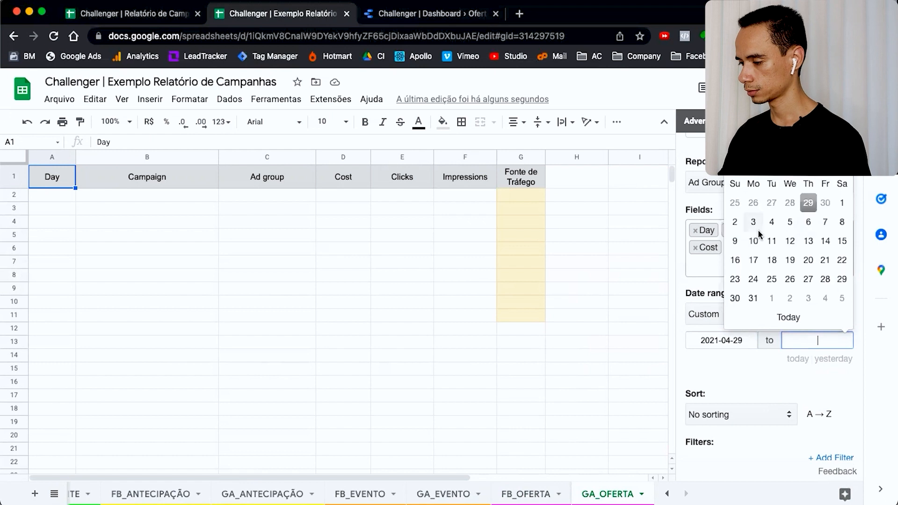
left_click(771, 222)
Sort the Google Ads report by Day.
scroll(767, 327, "down", 3)
left_click(739, 286)
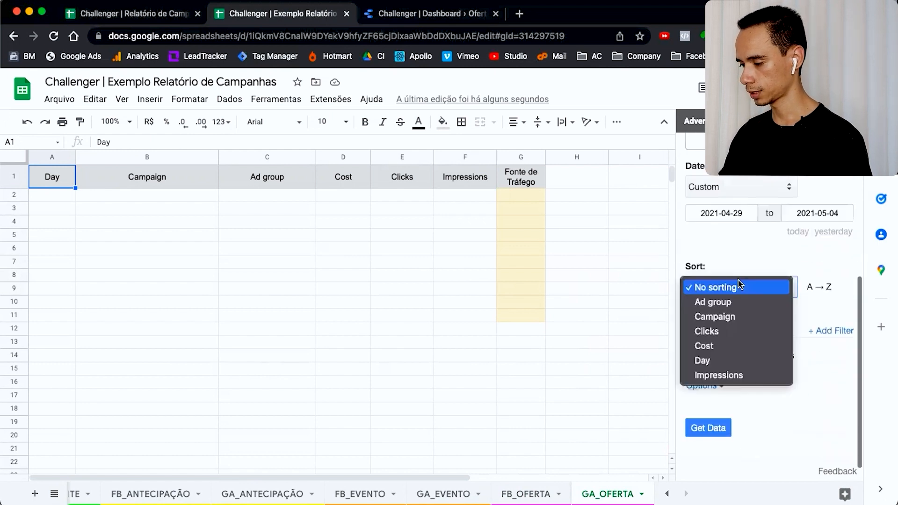
left_click(736, 361)
Add a report filter where Campaign contains "JLF1 | OFERTA".
scroll(795, 328, "down", 1)
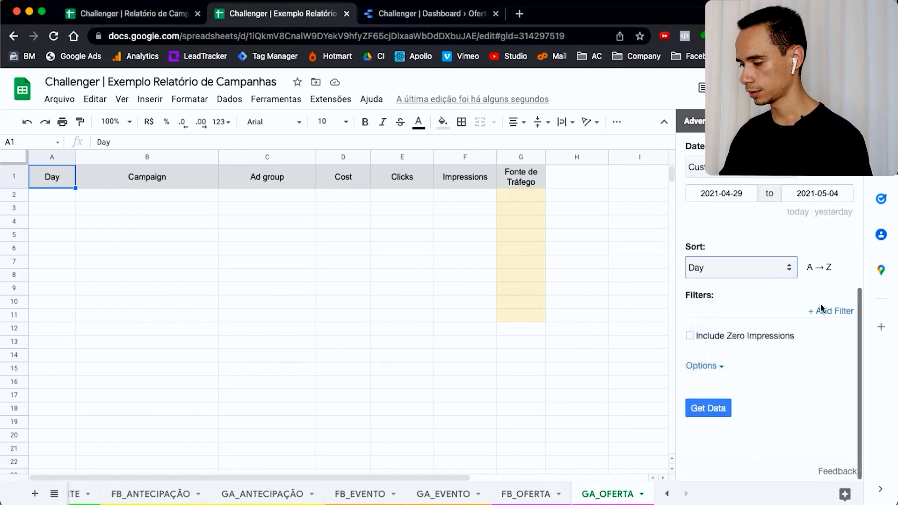
left_click(828, 311)
left_click(763, 333)
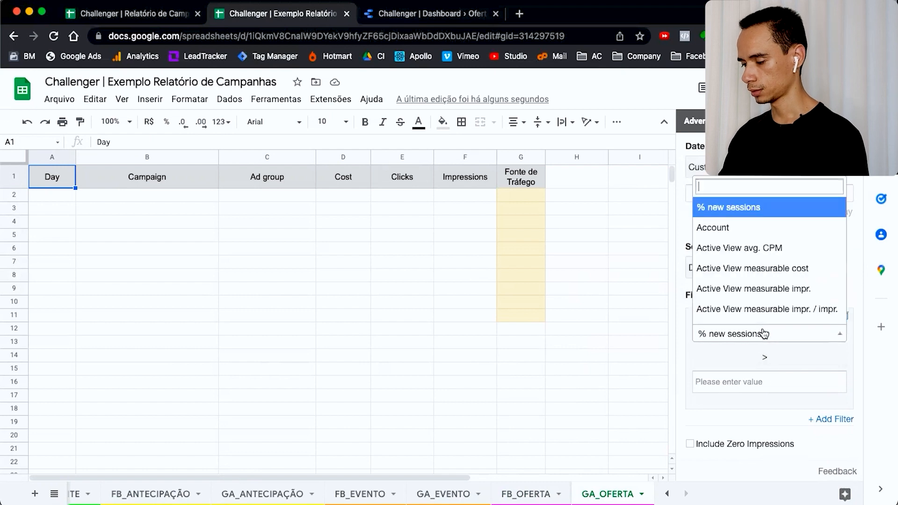
type("camp")
left_click(739, 274)
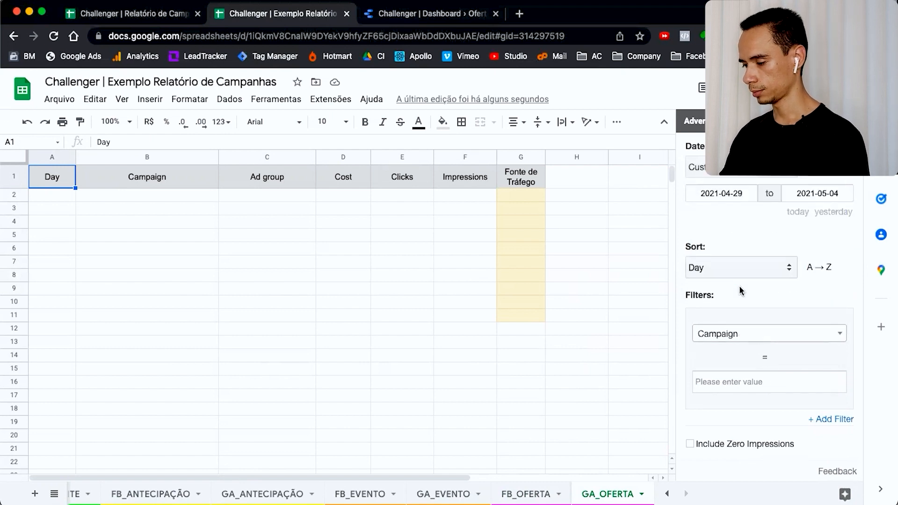
left_click(767, 358)
left_click(758, 427)
left_click(761, 382)
type("JLF1 |")
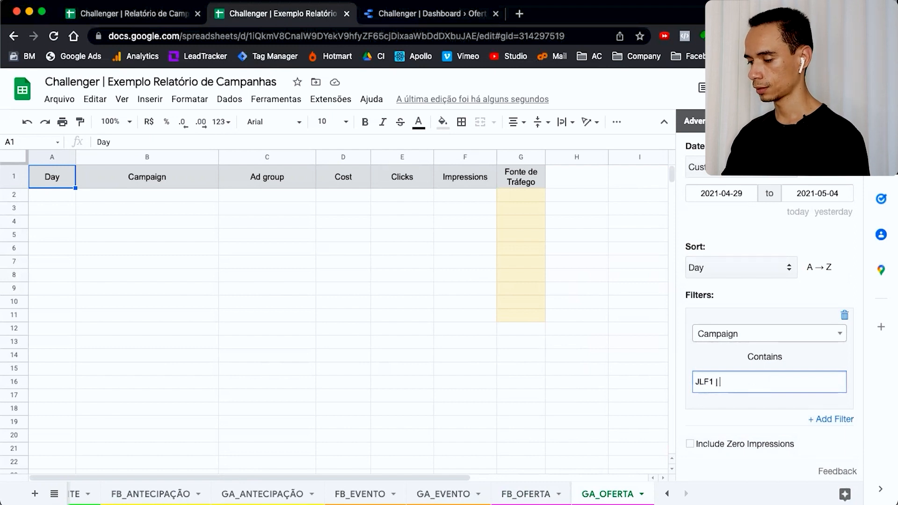
left_click(858, 369)
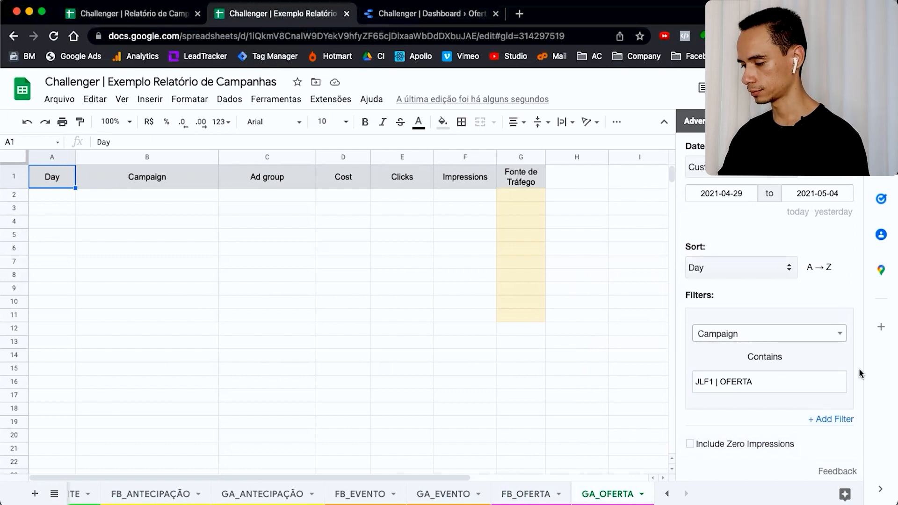
Expand the report's options and store its output in the GA_OFERTA sheet at cell A1.
scroll(859, 369, "down", 3)
left_click(704, 366)
left_click(754, 403)
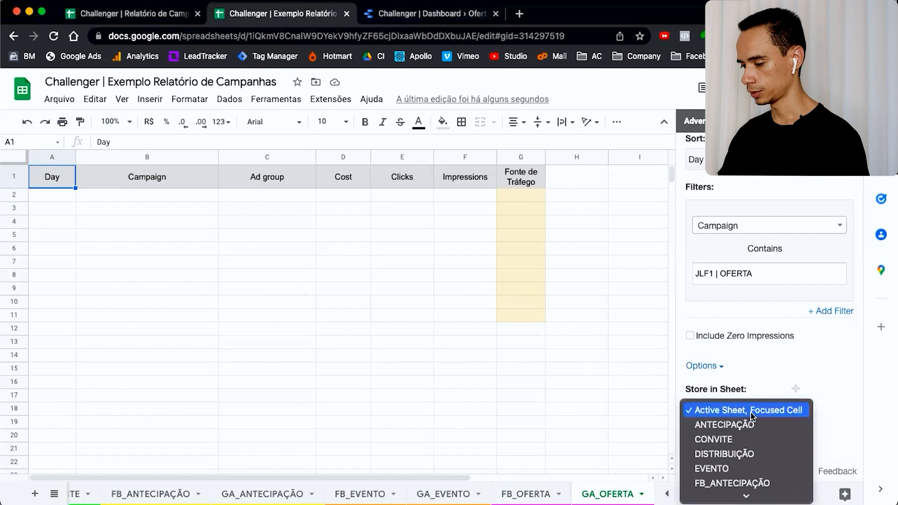
left_click(719, 464)
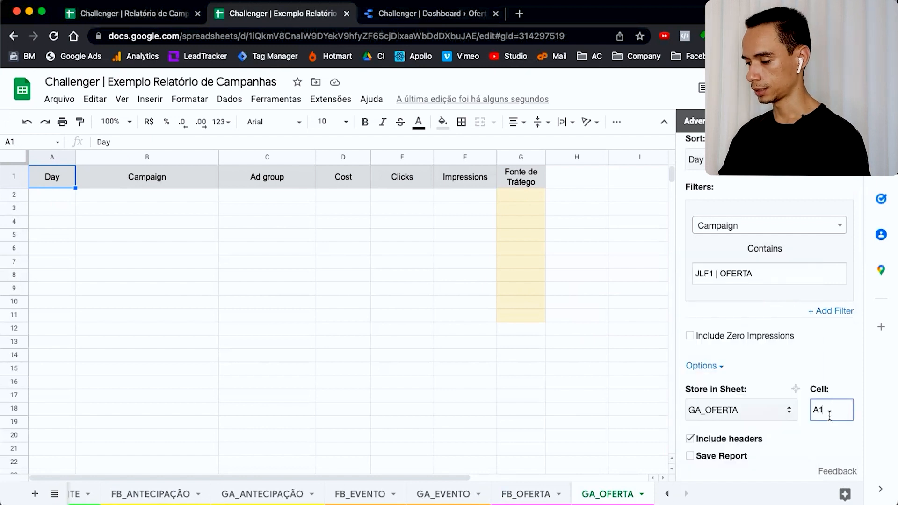
Save the report under the name GA_OFERTA and fetch its data into the sheet.
scroll(802, 419, "down", 2)
left_click(727, 369)
left_click(720, 387)
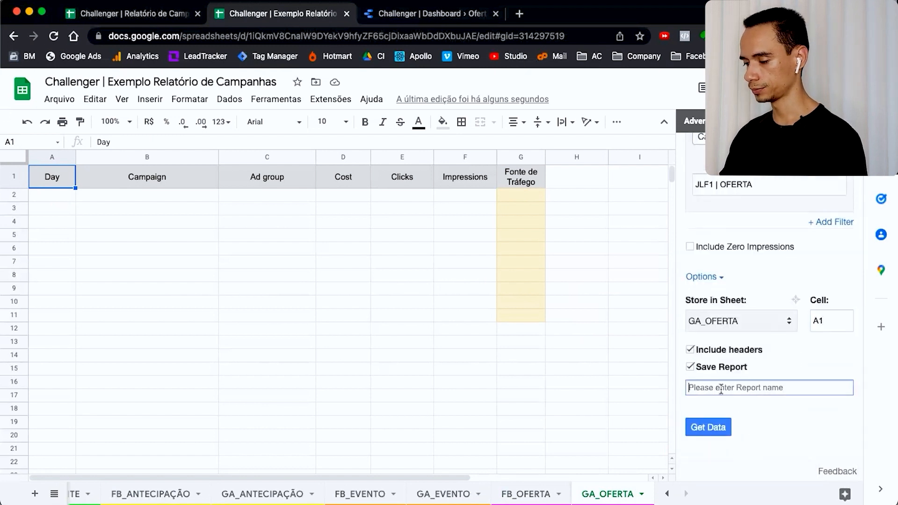
type("GA_OFERTA")
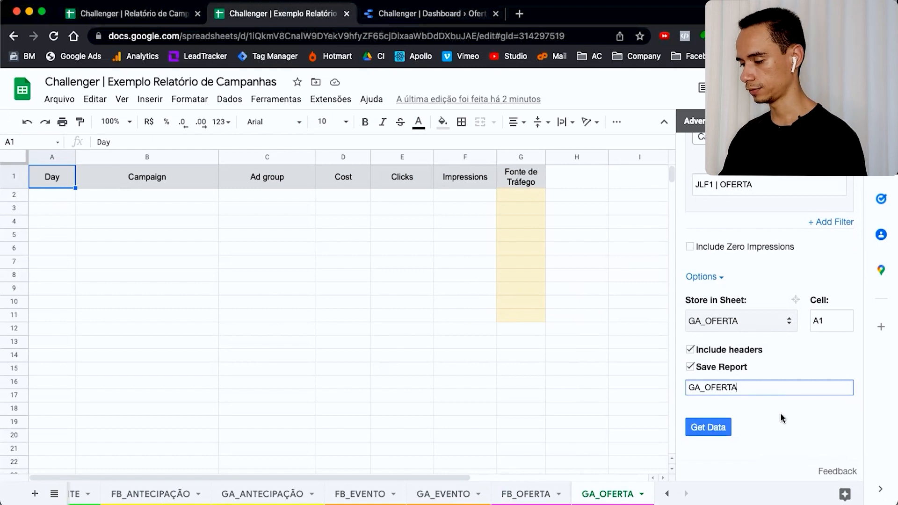
left_click(784, 426)
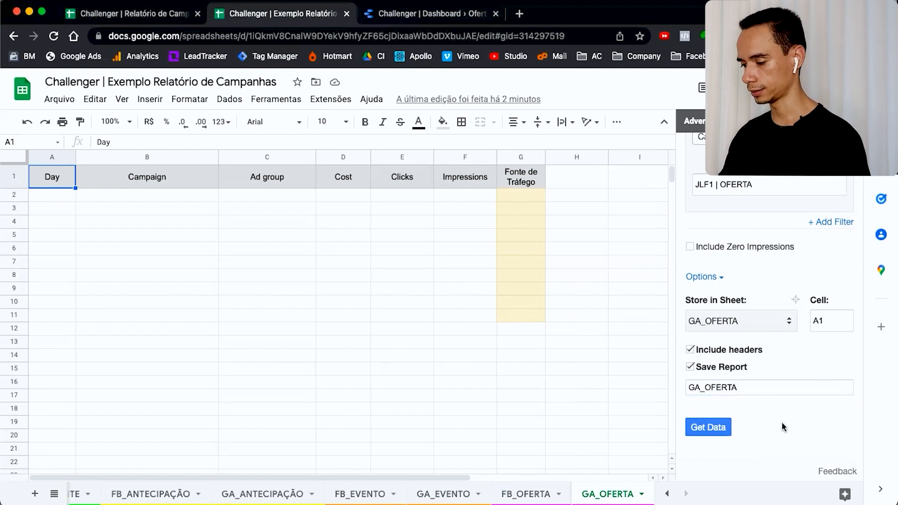
left_click(721, 432)
Enter "Google Ads" in G2 and fill it down the Fonte de Tráfego column to G11.
left_click(521, 194)
type("GOOG")
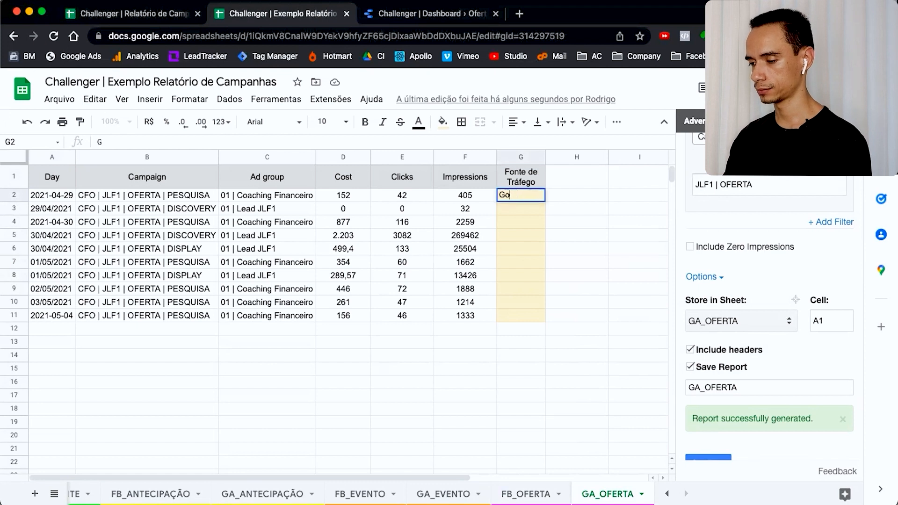
key("Return")
left_click(538, 196)
left_click_drag(545, 202, 545, 316)
left_click(545, 368)
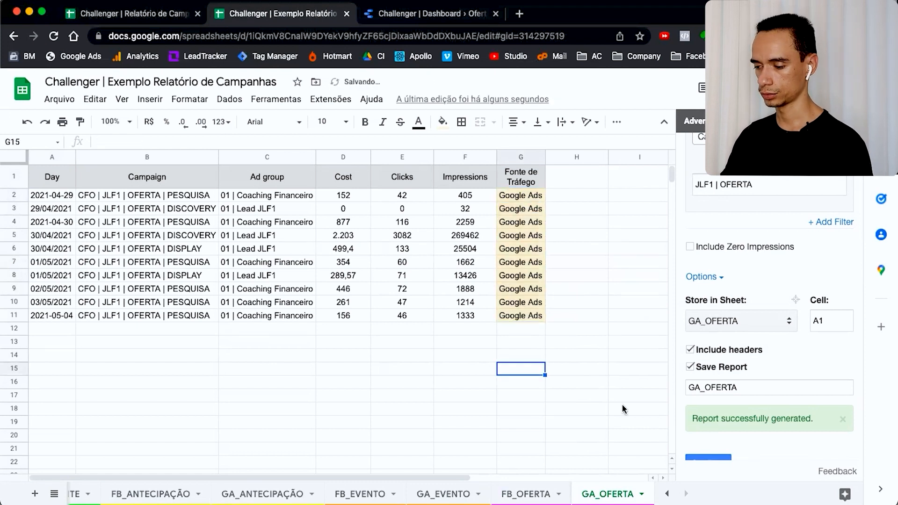
Open the OFERTA sheet of the example workbook and select cell A2.
left_click(667, 494)
left_click(92, 495)
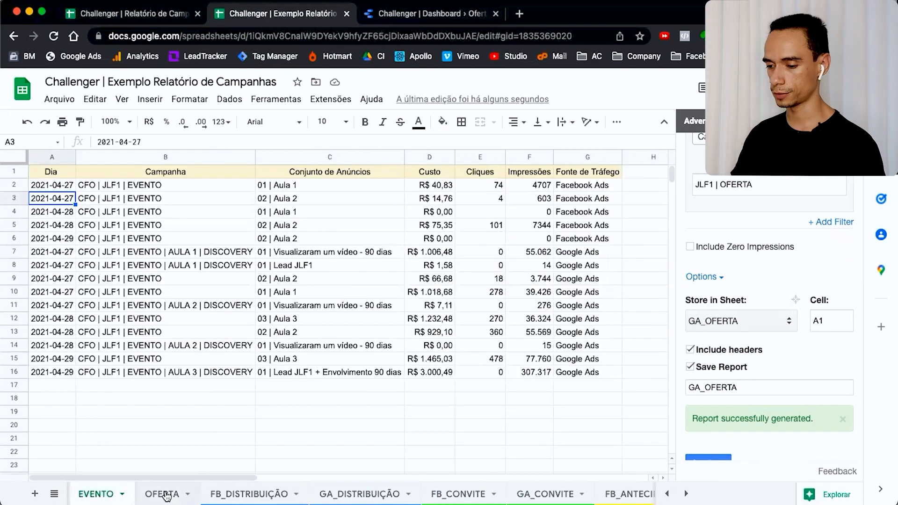
left_click(165, 493)
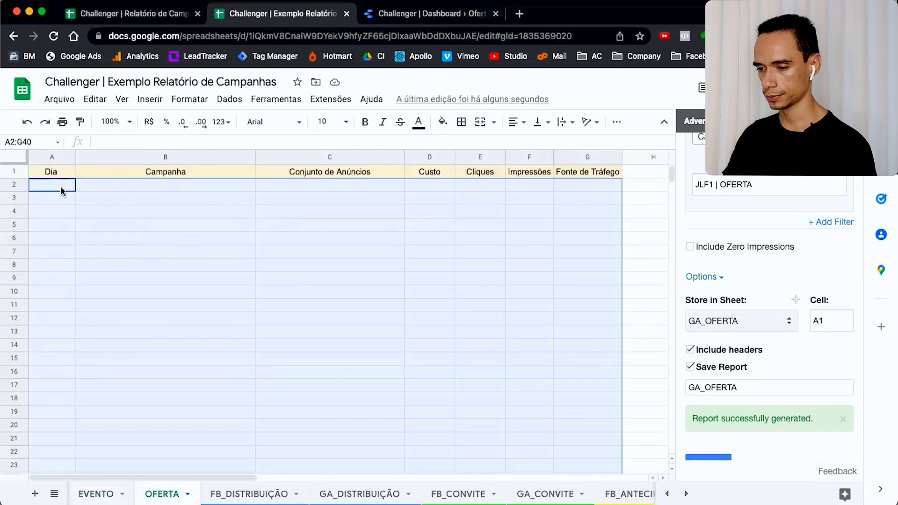
left_click(62, 189)
Copy the QUERY formula combining FB_OFERTA and GA_OFERTA from cell A2 of the OFERTA sheet in the Relatório de Campanhas workbook.
left_click(150, 19)
left_click(420, 495)
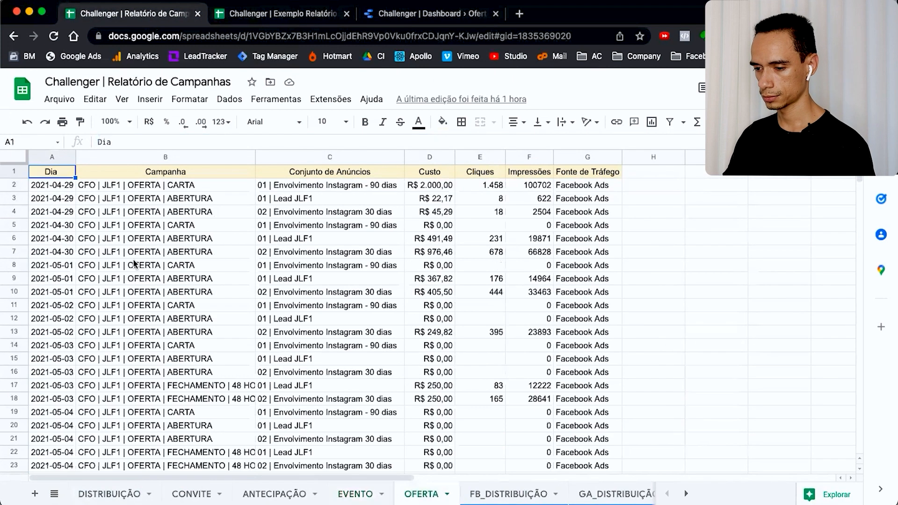
left_click(59, 183)
left_click(151, 141)
key("super+a")
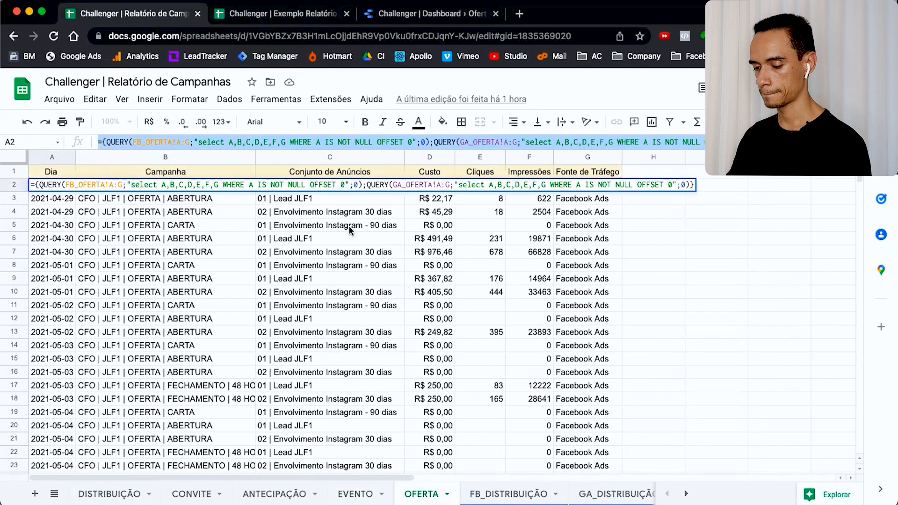
Paste the combined QUERY formula into A2 of the example workbook's OFERTA sheet and review the Facebook Ads and Google Ads rows.
left_click(260, 18)
left_click(118, 140)
key("super+v")
key("Return")
left_click(629, 249)
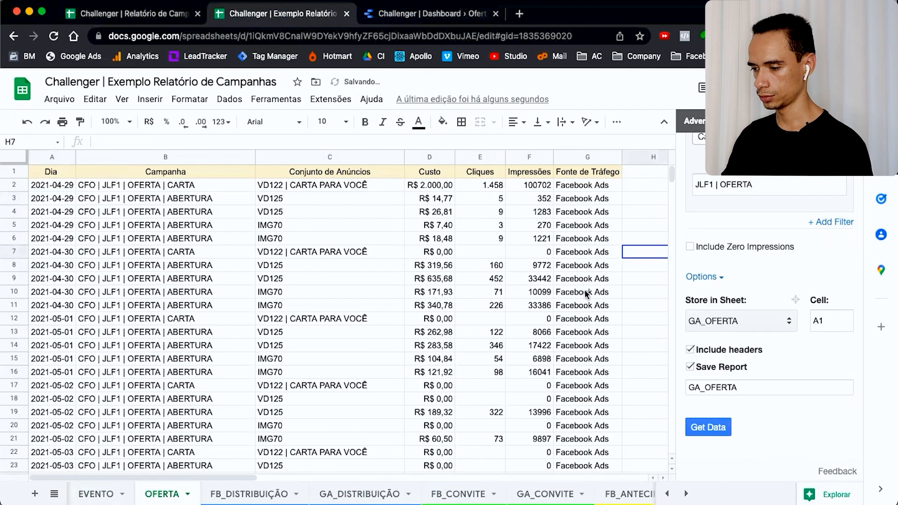
scroll(586, 293, "down", 15)
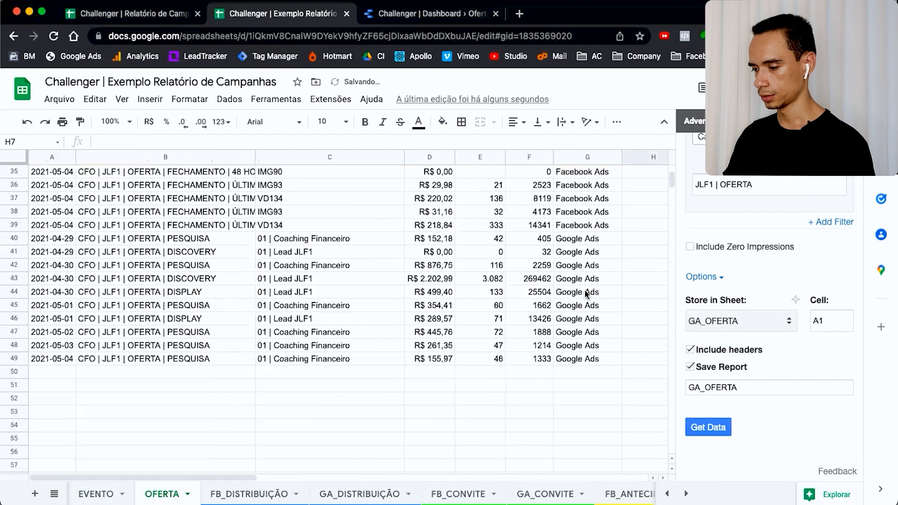
scroll(586, 294, "up", 15)
scroll(586, 294, "down", 10)
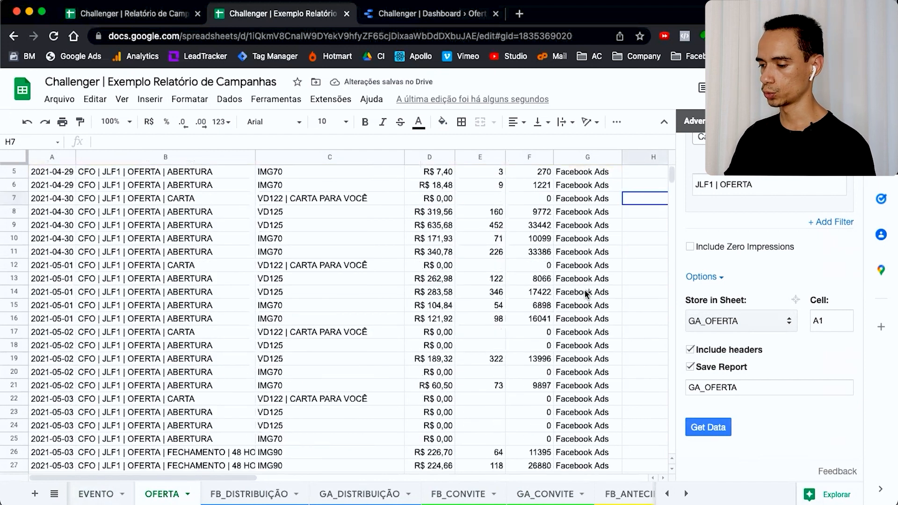
scroll(586, 293, "up", 10)
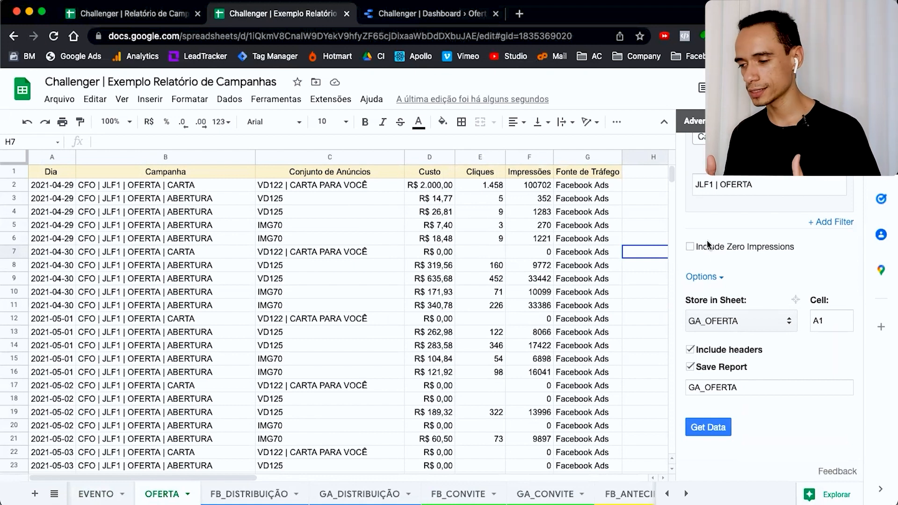
Try enabling automatic report scheduling in the add-on, review the run frequency options with Day selected, and leave without saving.
scroll(757, 240, "up", 10)
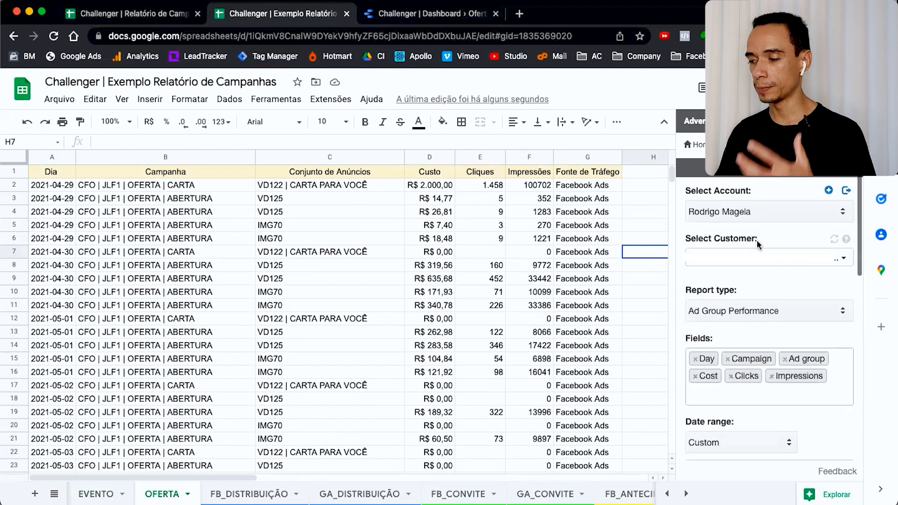
left_click(708, 145)
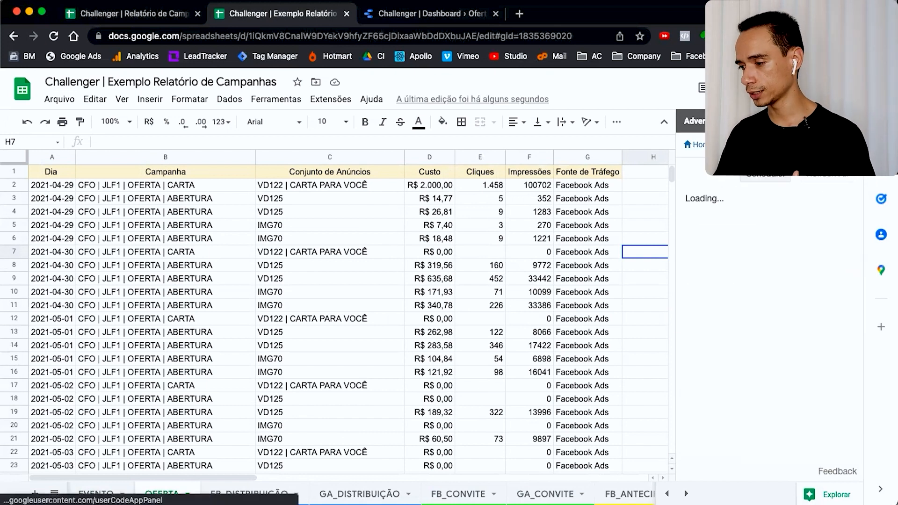
left_click(767, 180)
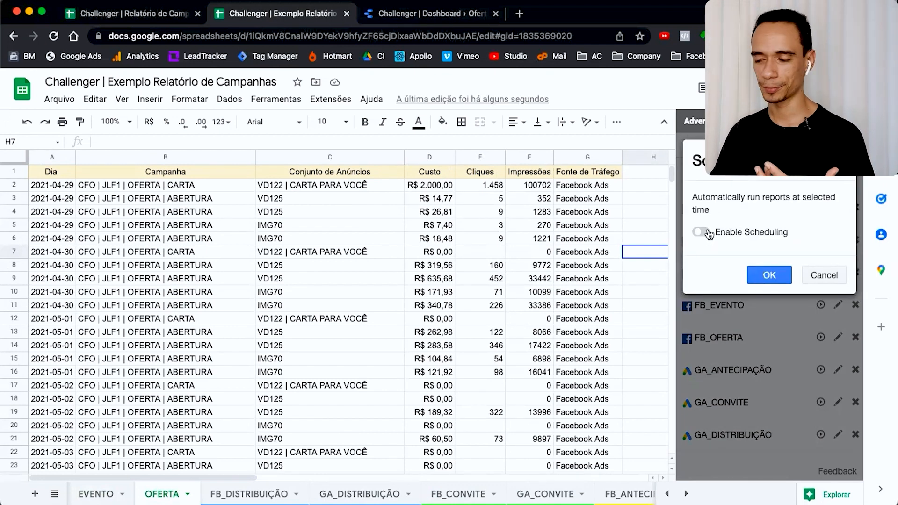
left_click(710, 233)
left_click(731, 273)
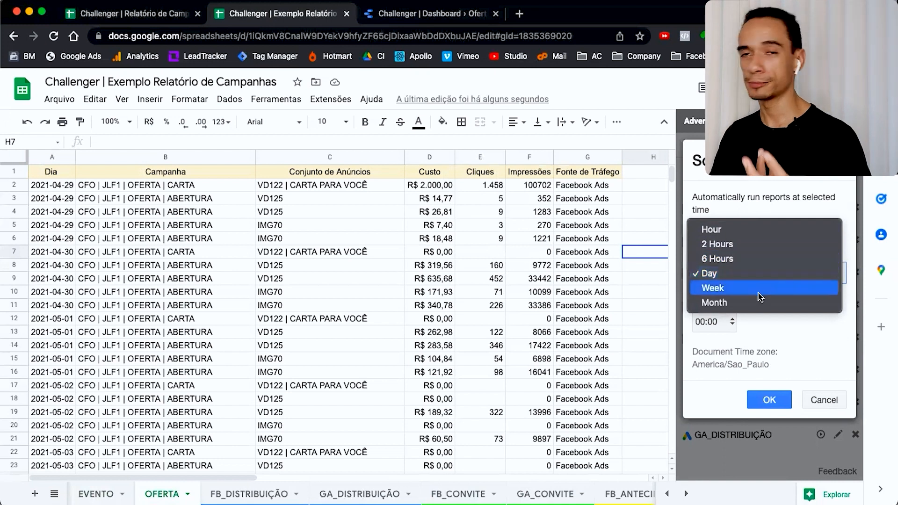
left_click(774, 324)
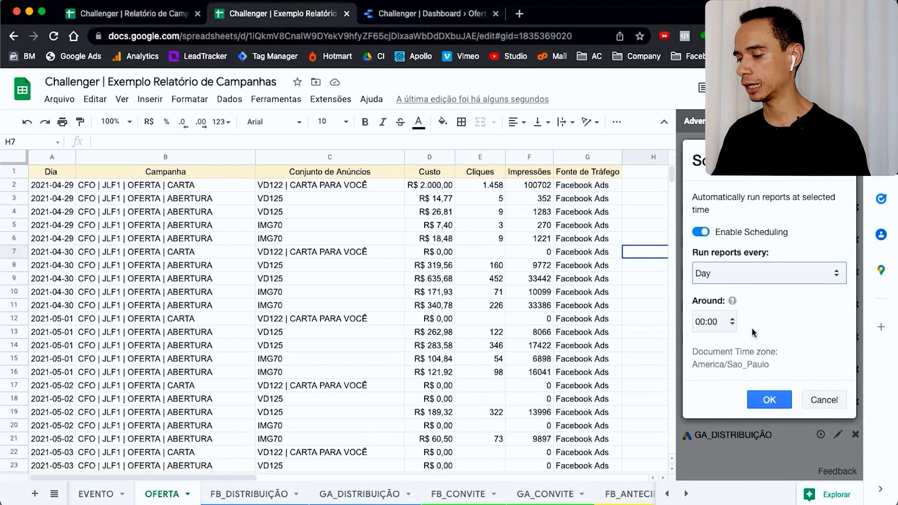
left_click(823, 402)
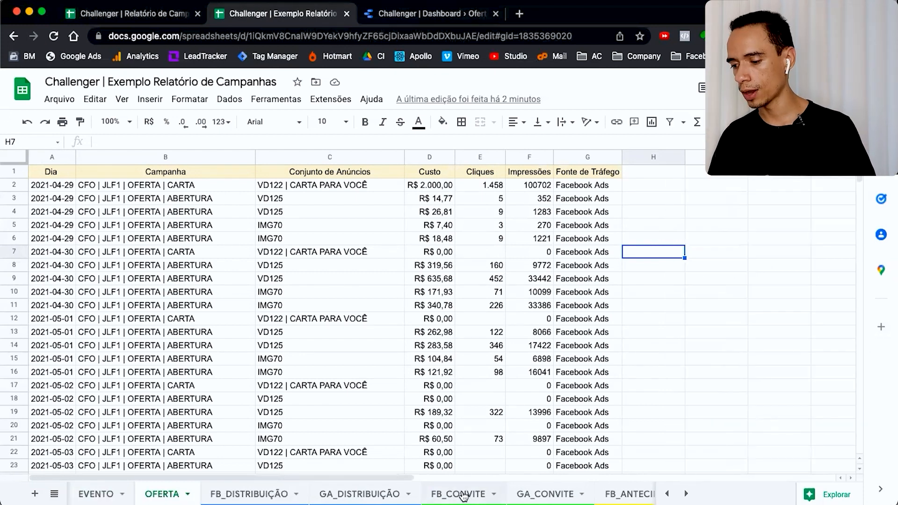
Examine the traffic source labels in column H of the FB_CONVITE sheet down to the last data row, and review the OFERTA sheet's rows.
left_click(463, 495)
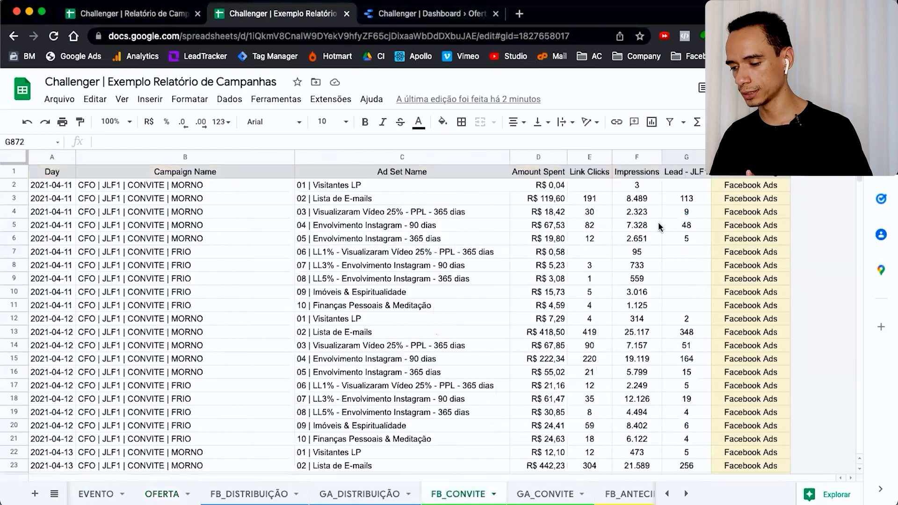
scroll(758, 224, "down", 3)
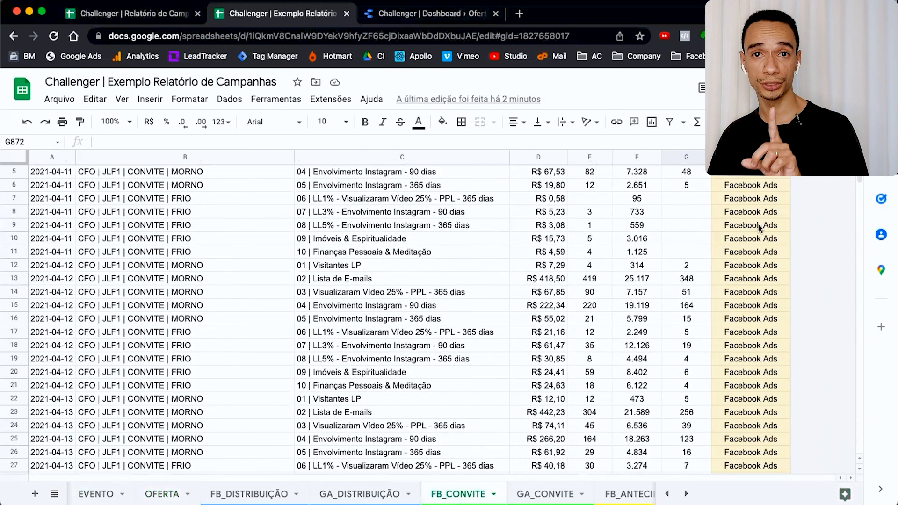
scroll(758, 225, "down", 20)
scroll(758, 224, "down", 20)
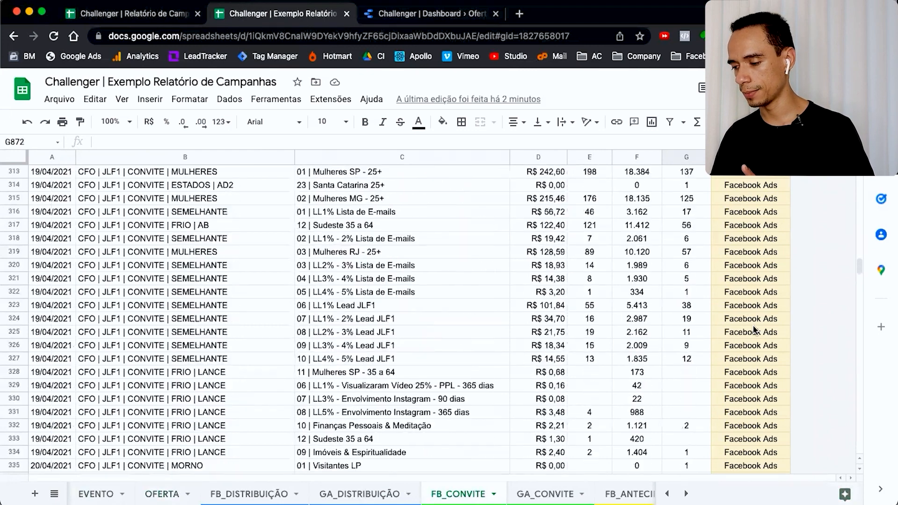
scroll(754, 330, "down", 20)
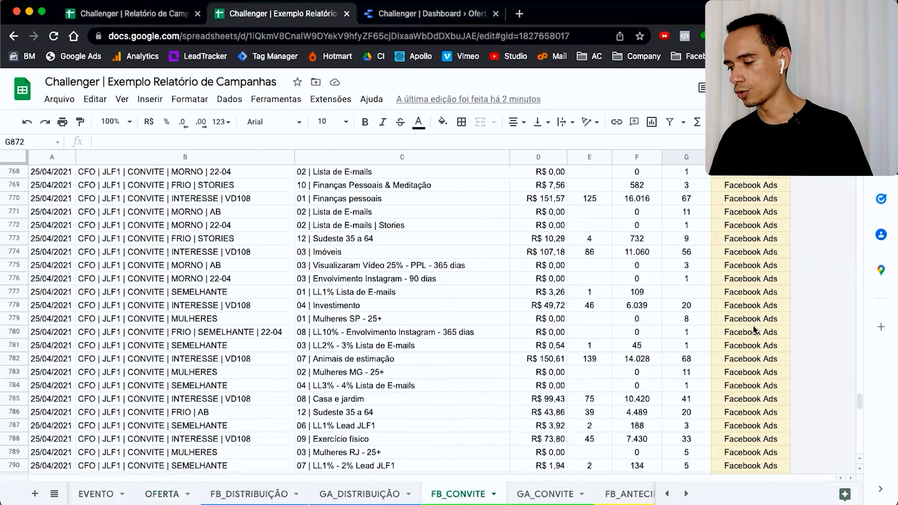
scroll(754, 329, "down", 20)
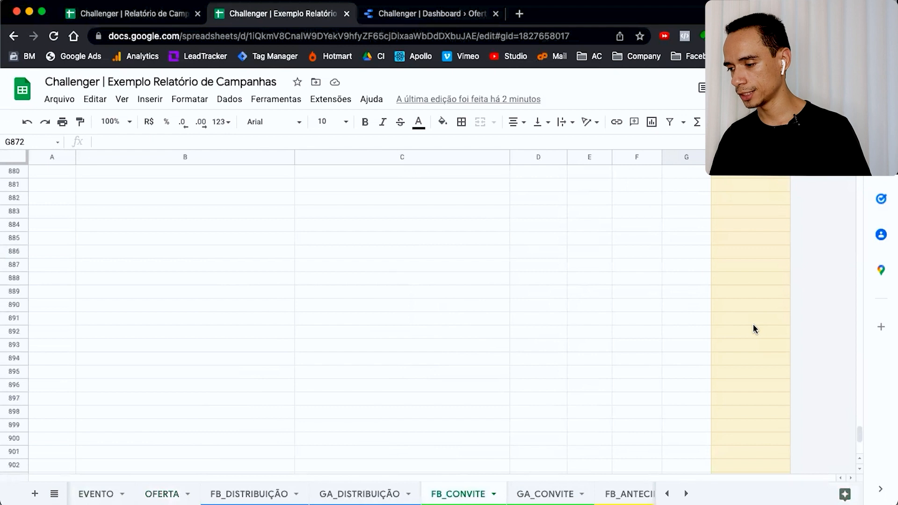
scroll(754, 329, "up", 6)
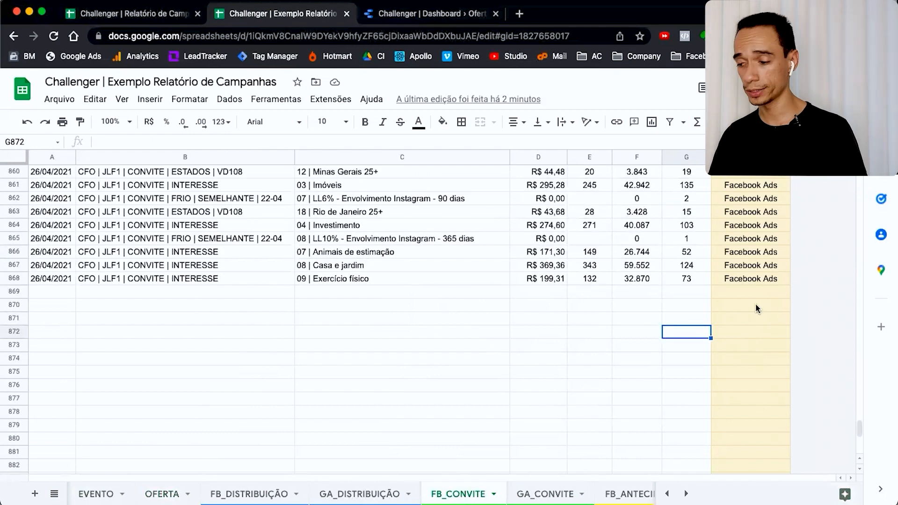
left_click(752, 268)
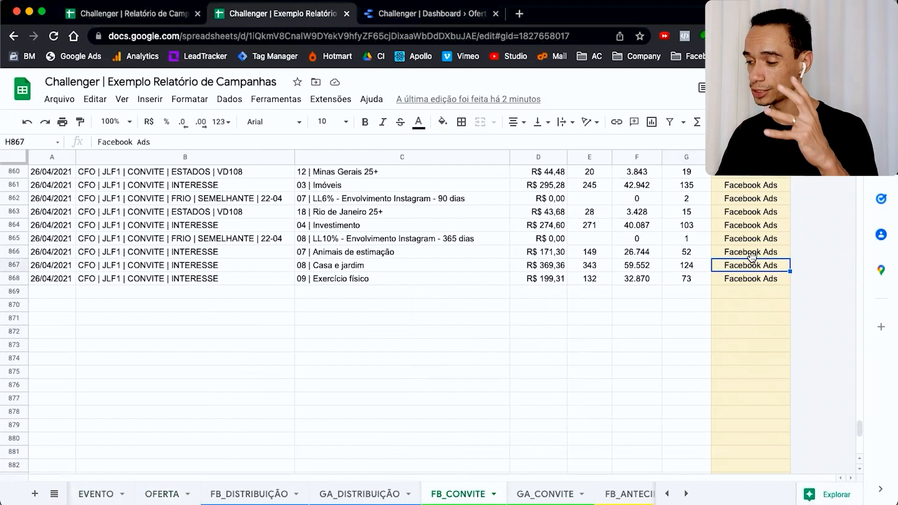
scroll(752, 259, "up", 10)
scroll(753, 261, "up", 20)
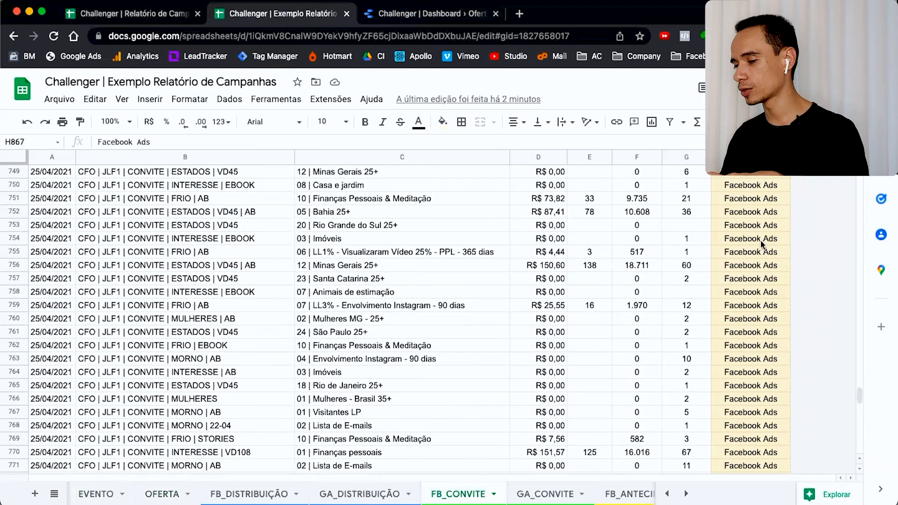
scroll(762, 244, "up", 20)
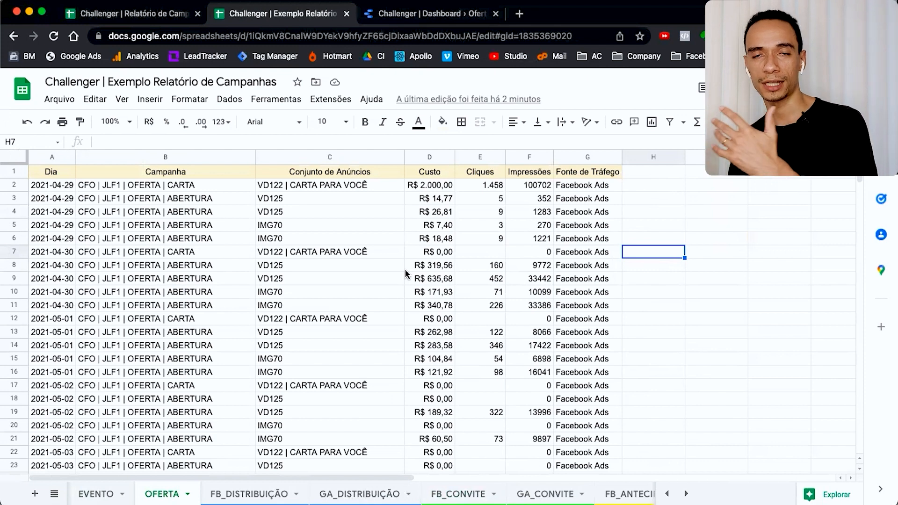
scroll(365, 280, "down", 15)
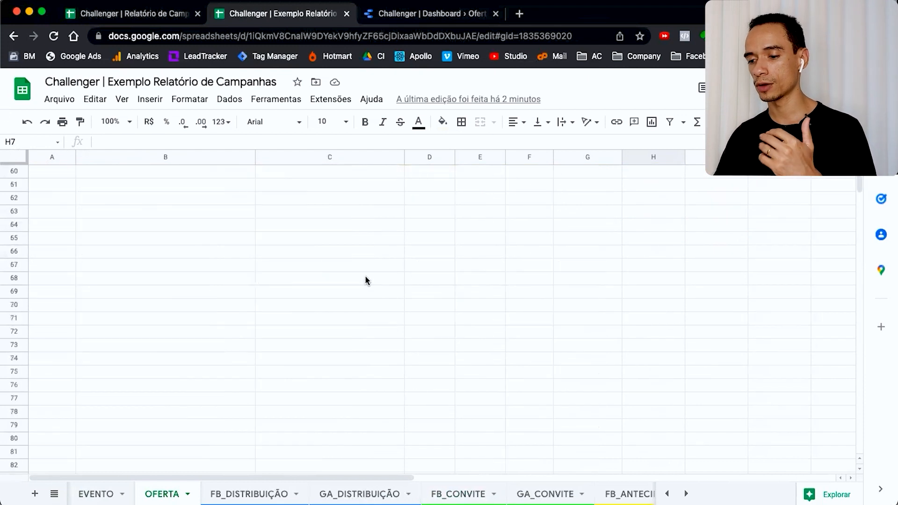
scroll(365, 280, "up", 15)
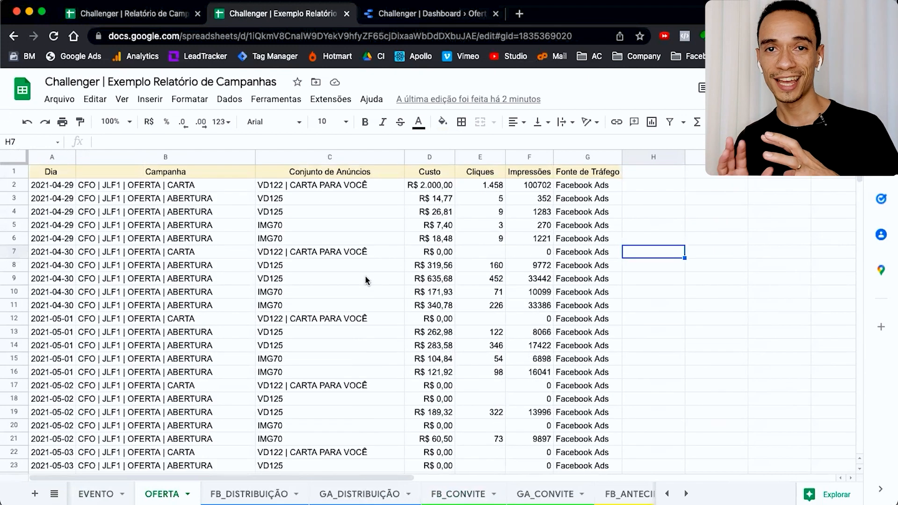